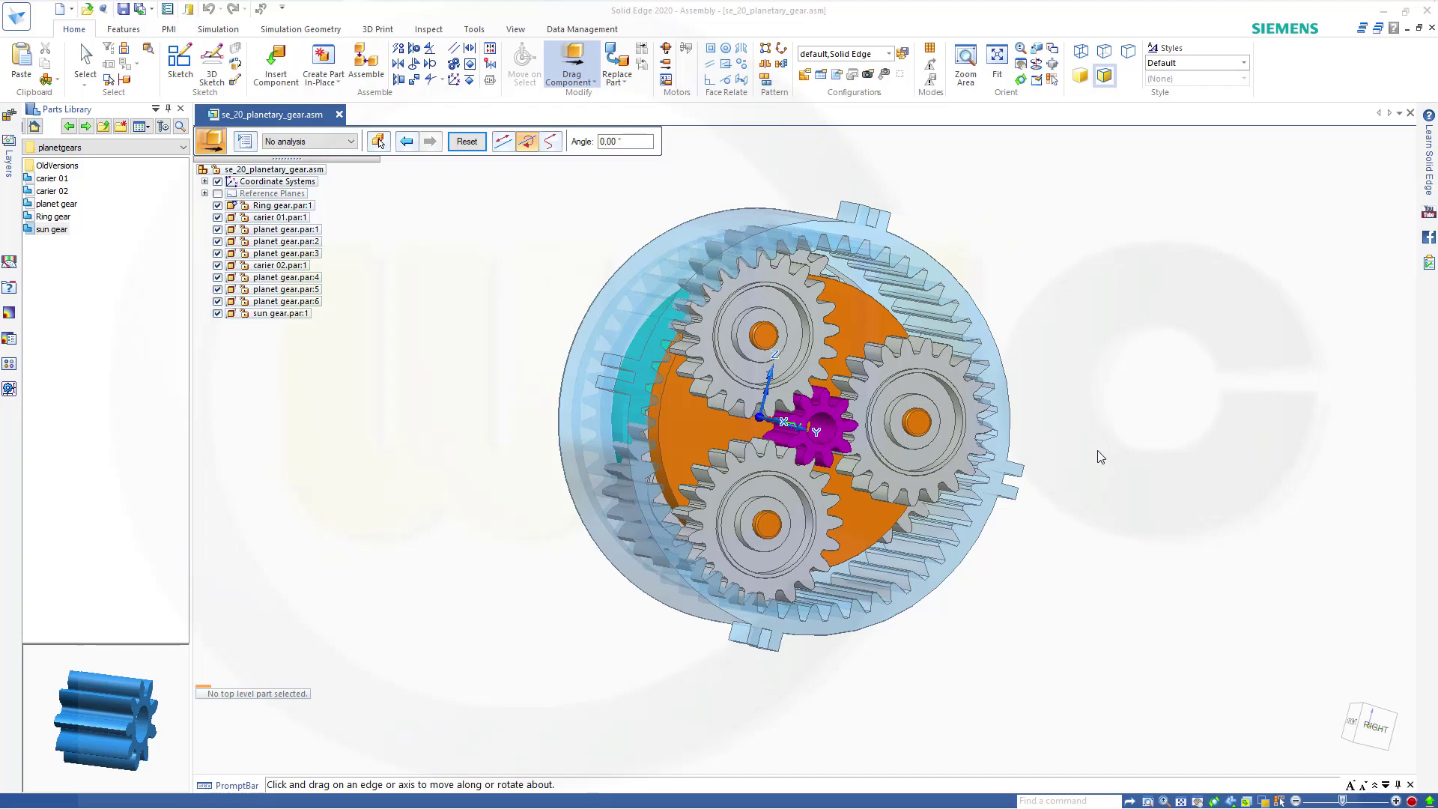
Step: Rotate the carrier about its cylinder axis and confirm the planets and ring gear turn together
middle_click_drag(1100, 456, 1104, 412)
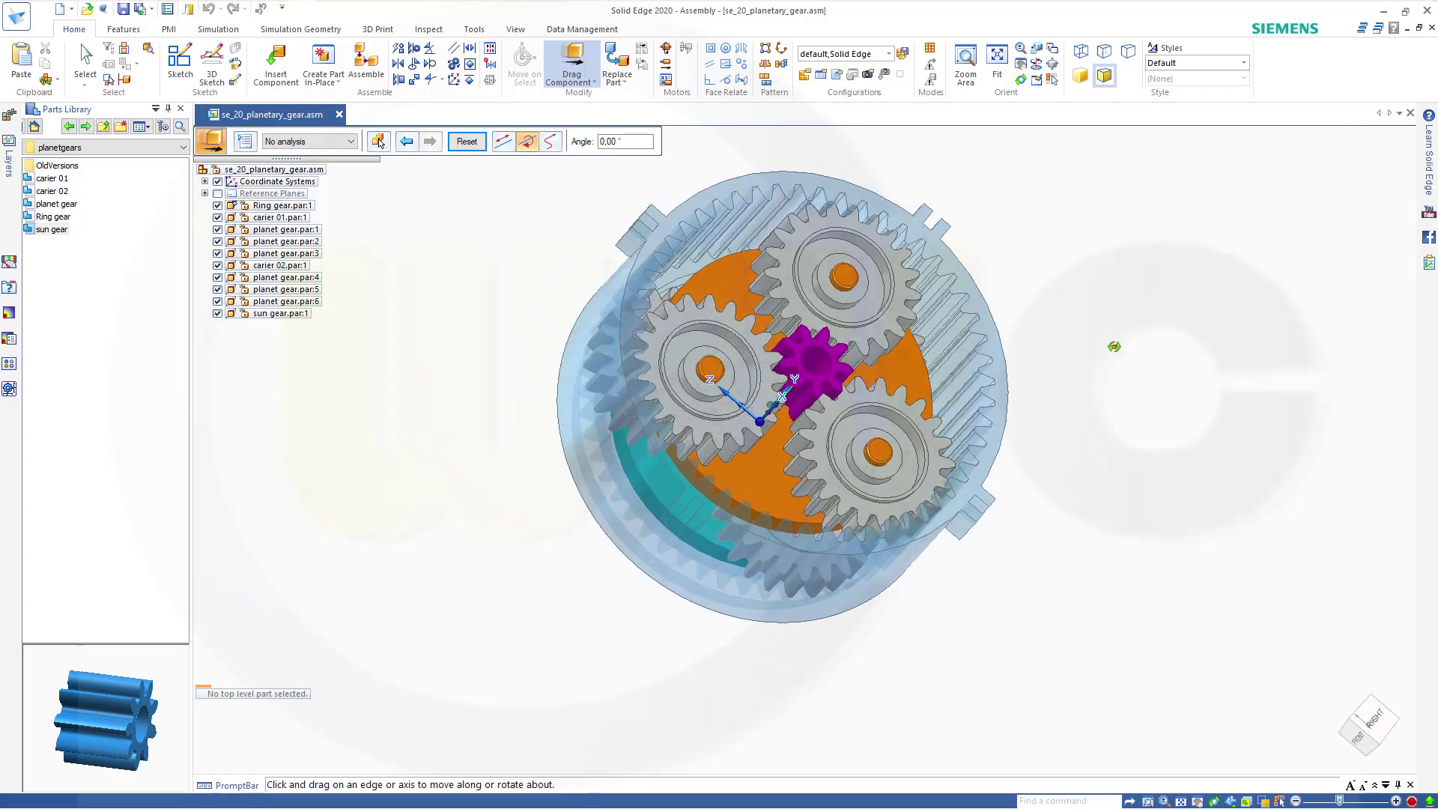
mouse_move(1120, 433)
middle_mouse_down()
mouse_move(1094, 392)
mouse_move(1153, 373)
mouse_move(1161, 449)
mouse_move(1130, 447)
mouse_move(1098, 425)
mouse_move(1027, 206)
mouse_move(1099, 431)
mouse_move(1067, 374)
mouse_move(1102, 398)
mouse_move(1175, 404)
mouse_move(1177, 450)
mouse_move(1152, 465)
mouse_move(1055, 388)
mouse_move(1008, 401)
mouse_move(1141, 419)
mouse_move(1111, 447)
middle_mouse_up()
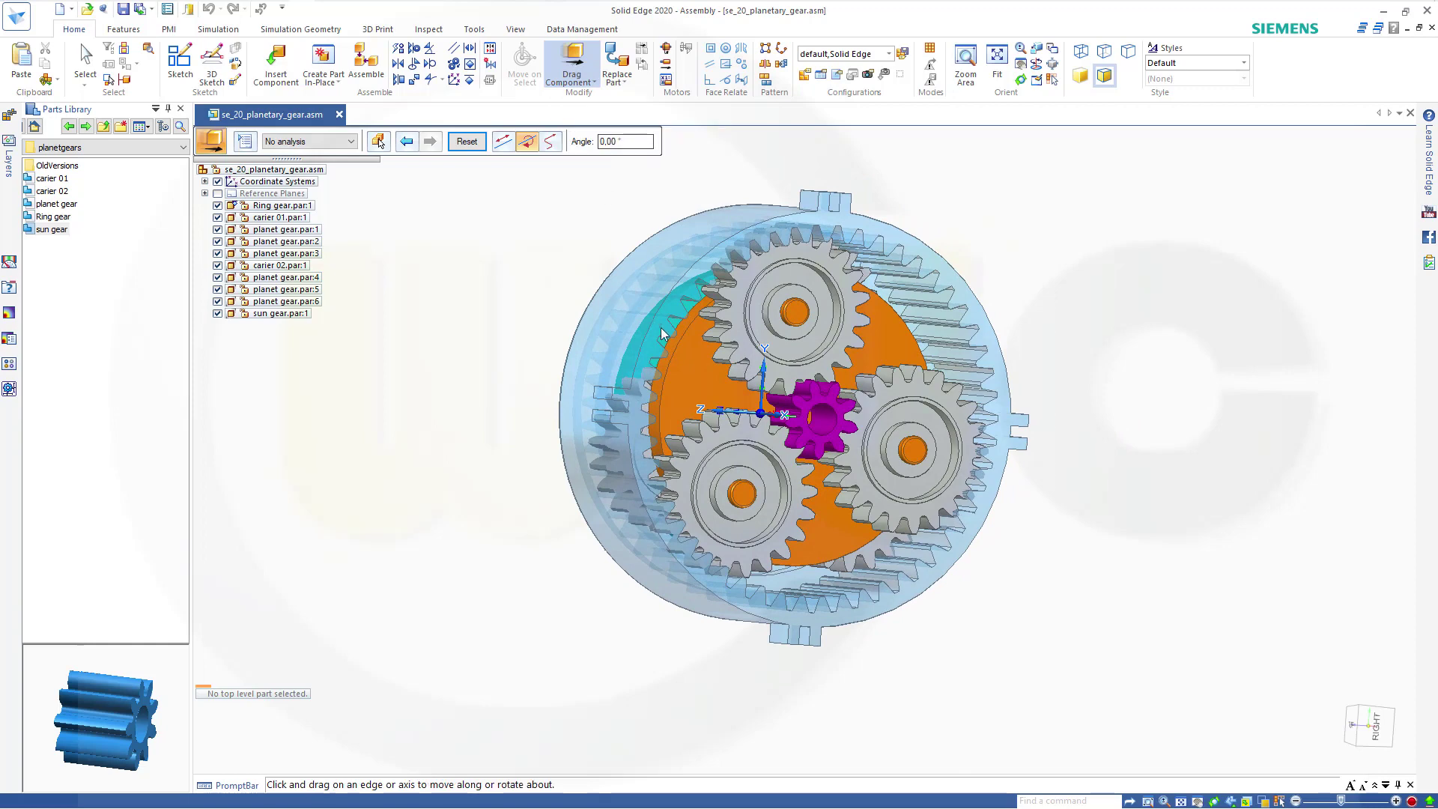
left_click_drag(695, 362, 924, 384)
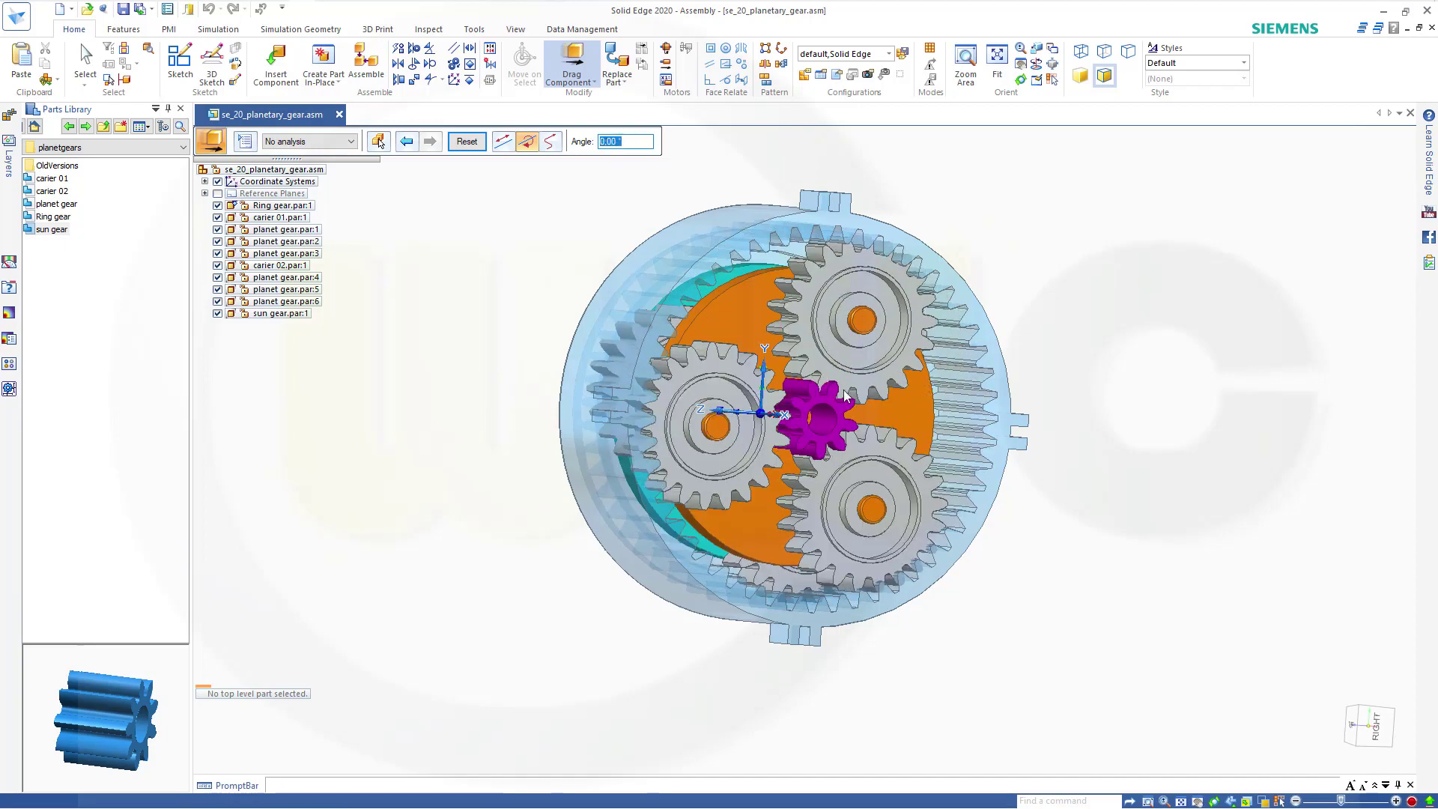
middle_click_drag(424, 362, 608, 388)
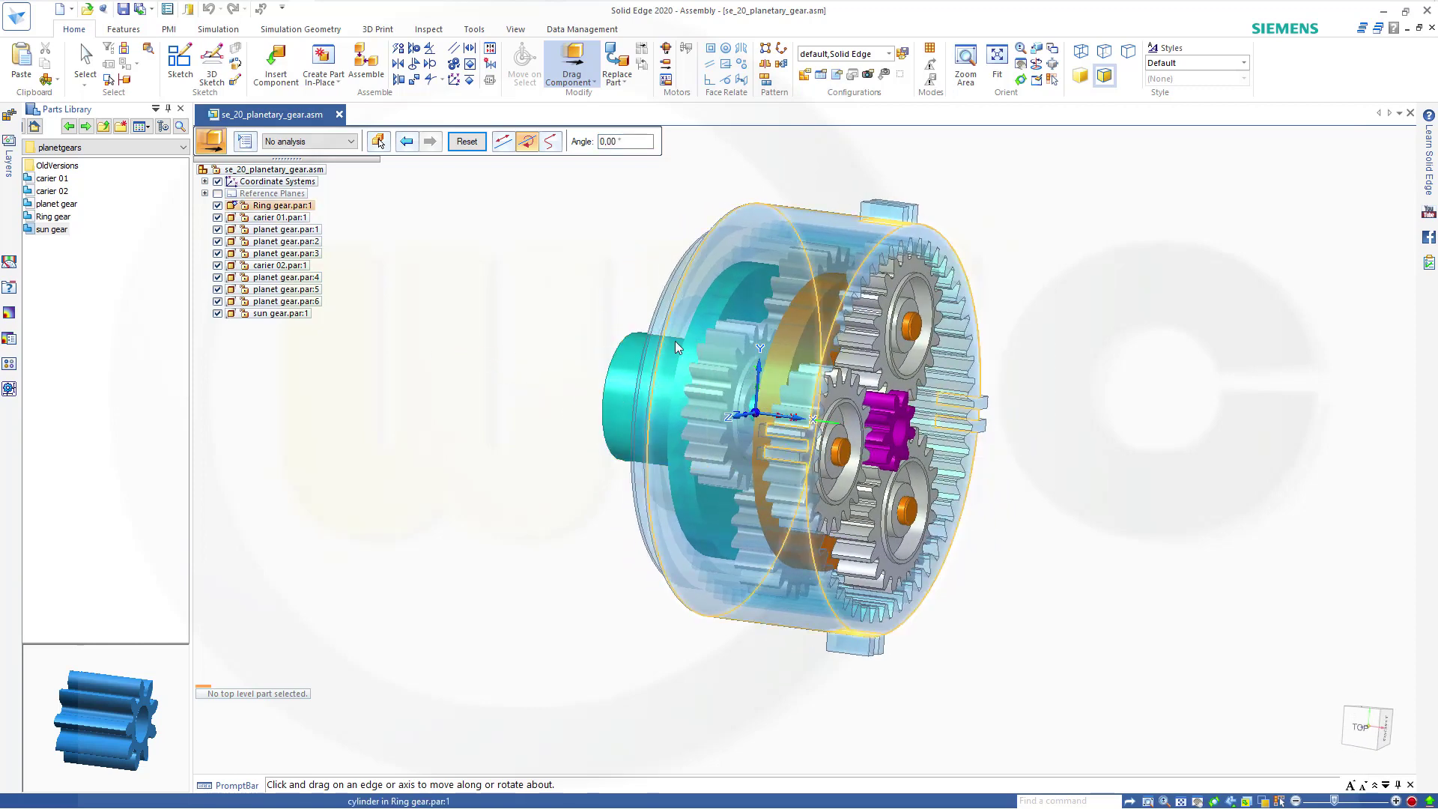
left_click(609, 388)
left_click_drag(608, 389, 613, 462)
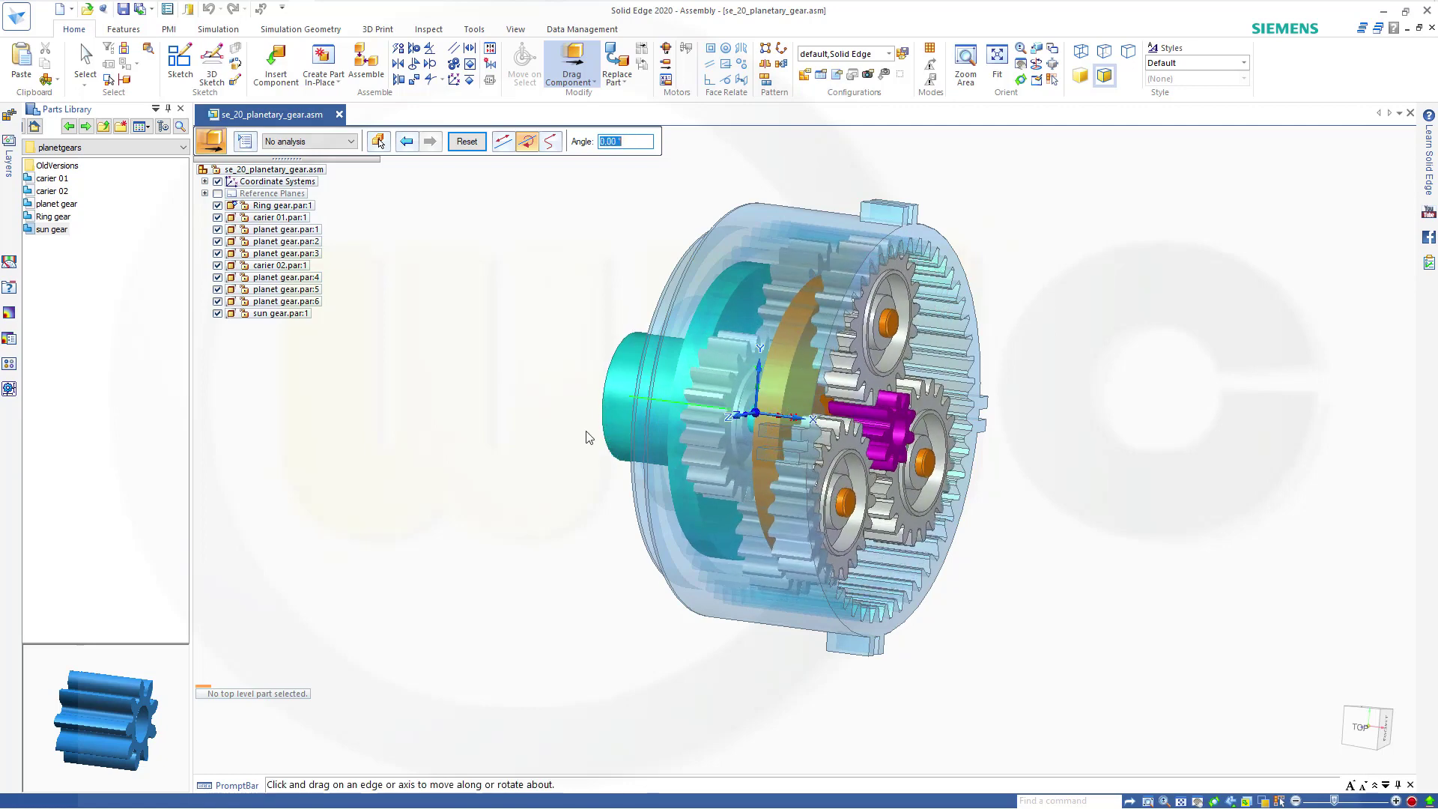
key("ctrl+r")
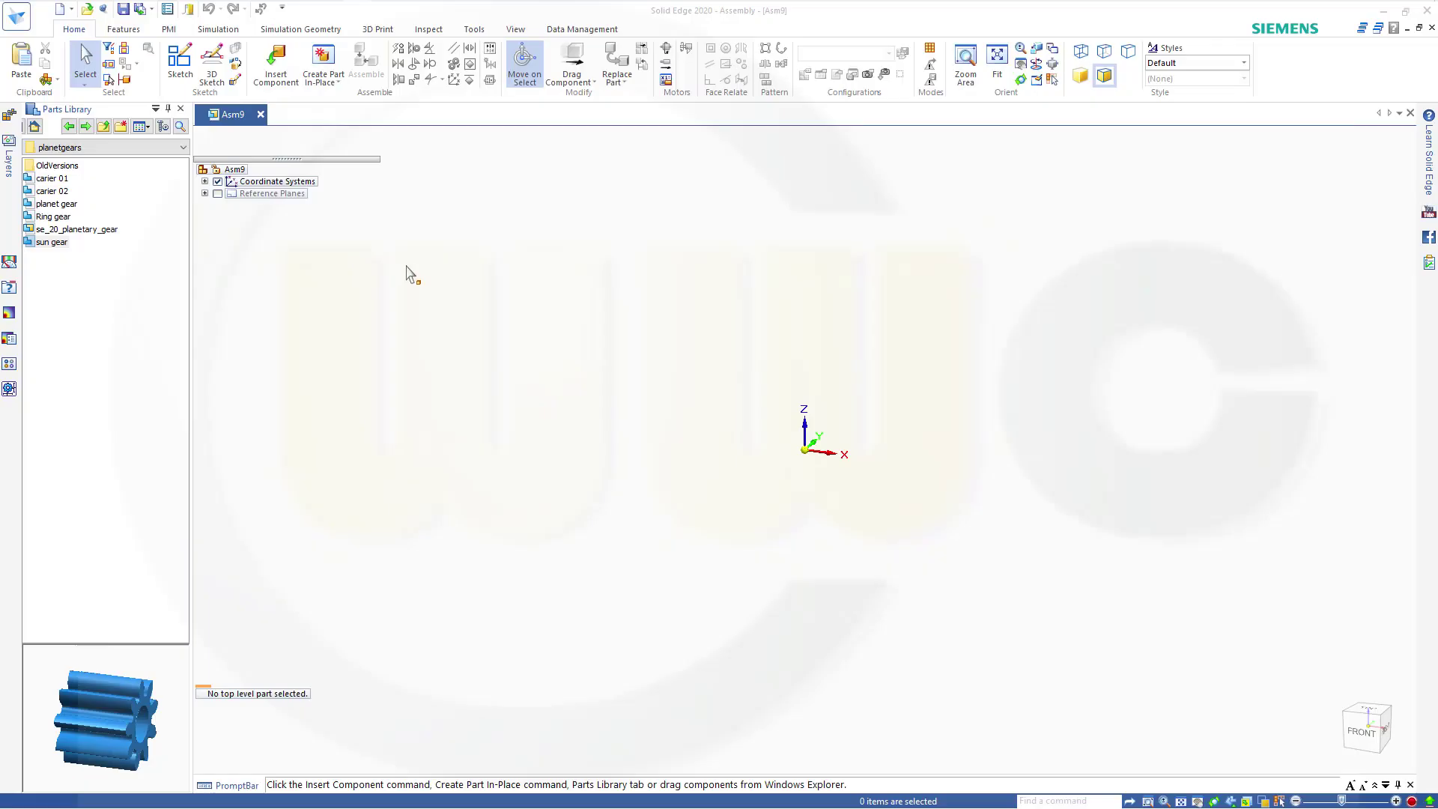
Step: Insert the Ring gear as the first component of Asm9 and drag in carier 01
left_click(275, 77)
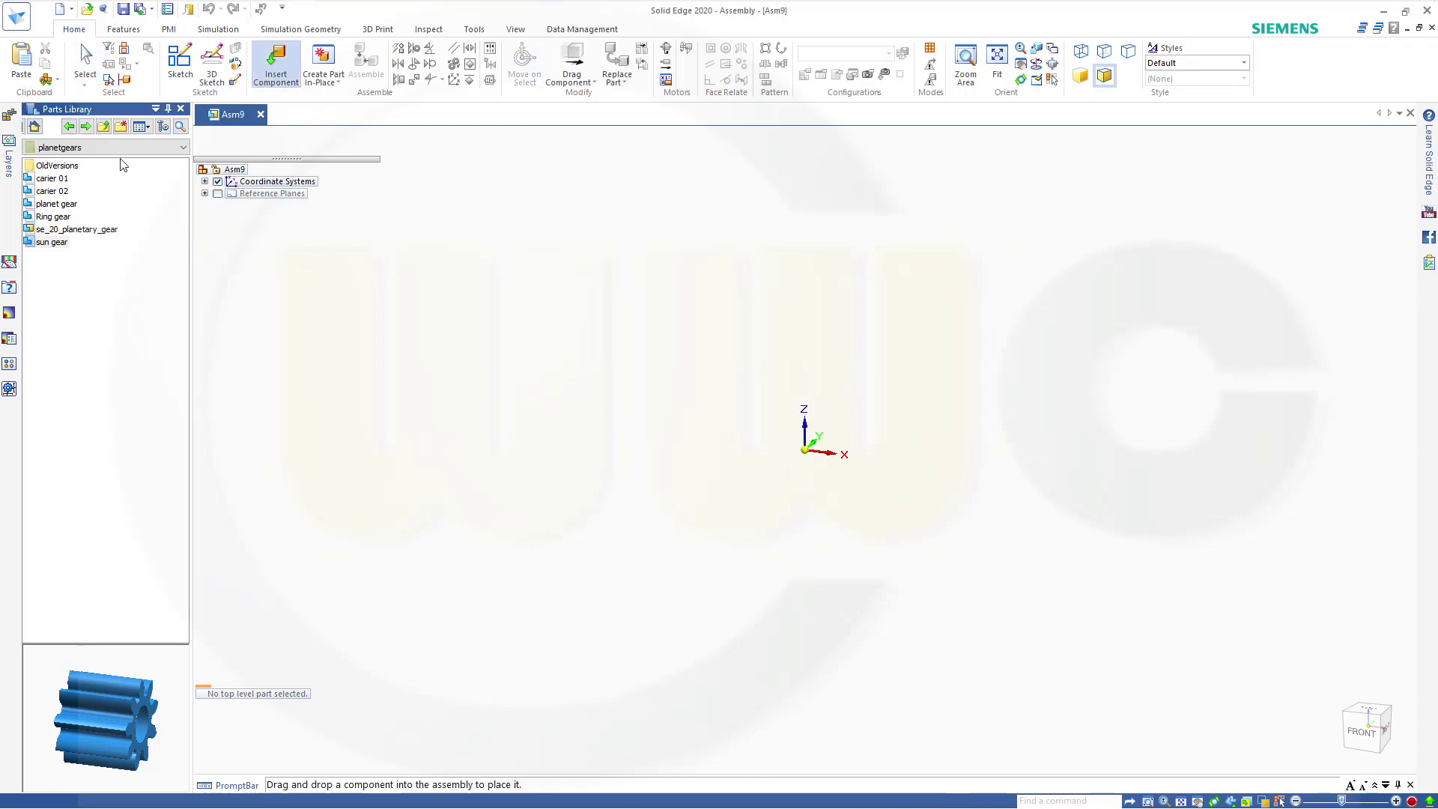
double_click(49, 217)
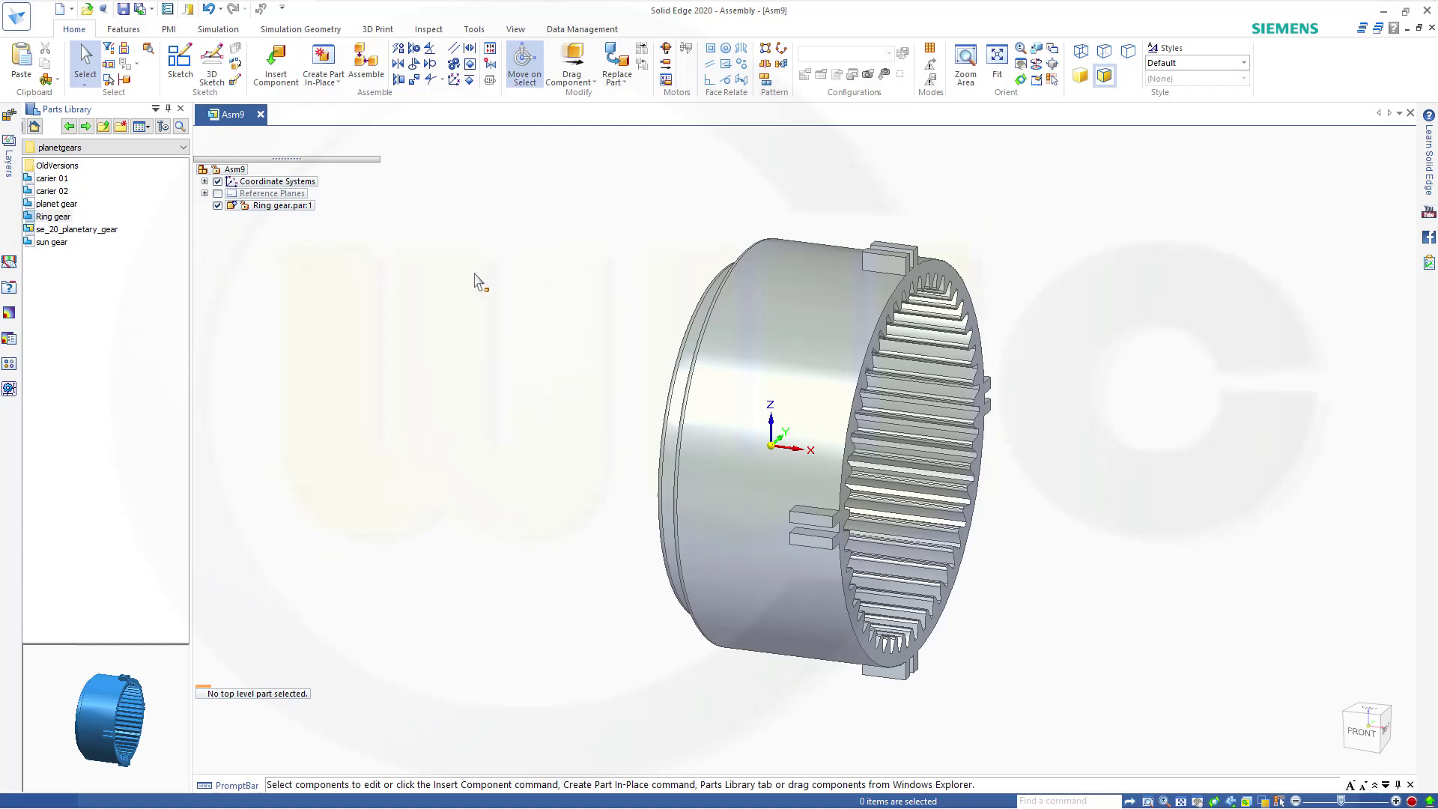
middle_click_drag(554, 348, 431, 314)
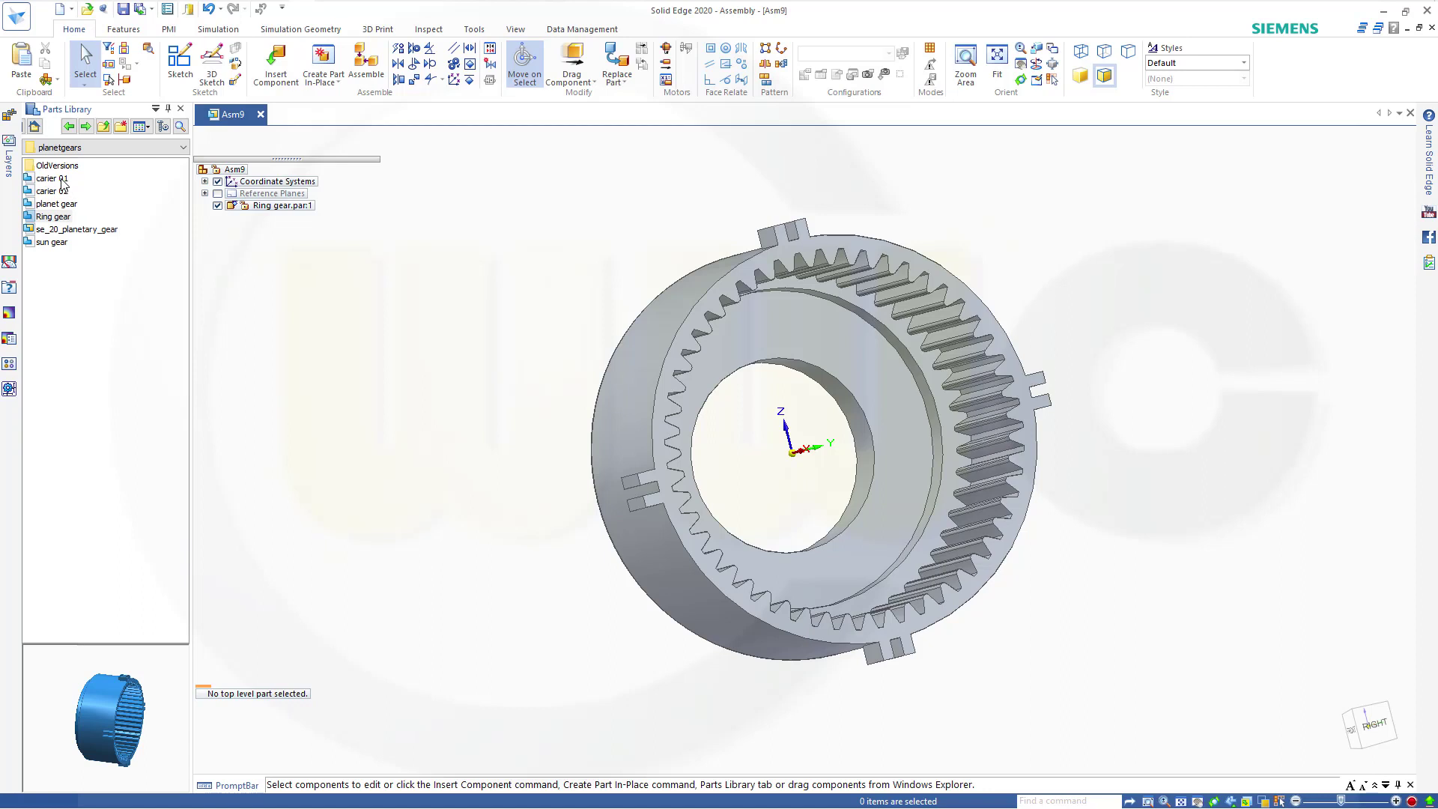
left_click_drag(63, 184, 363, 270)
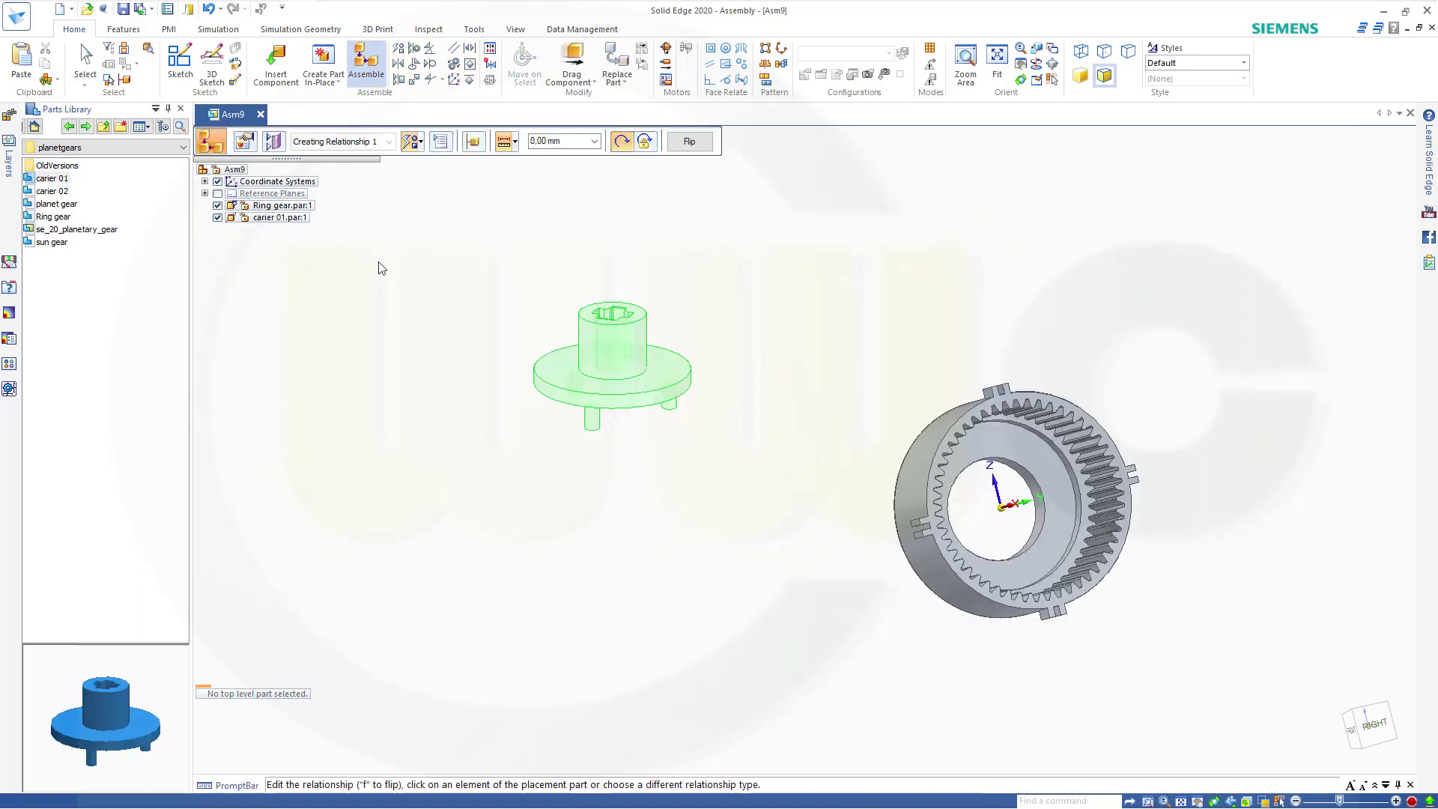
Step: Axially align the carier 01 hub with the ring gear's axis
left_click(421, 144)
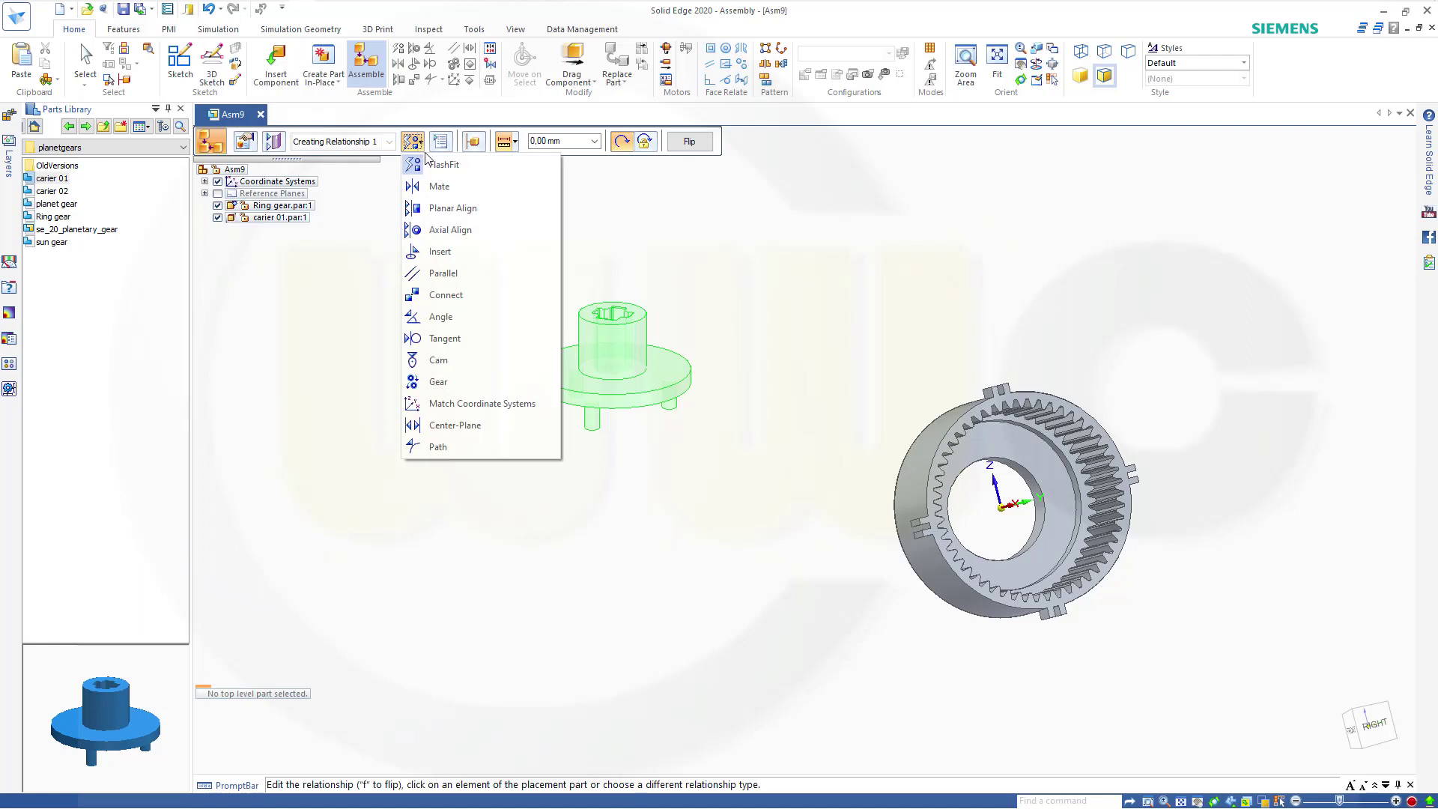
left_click(537, 229)
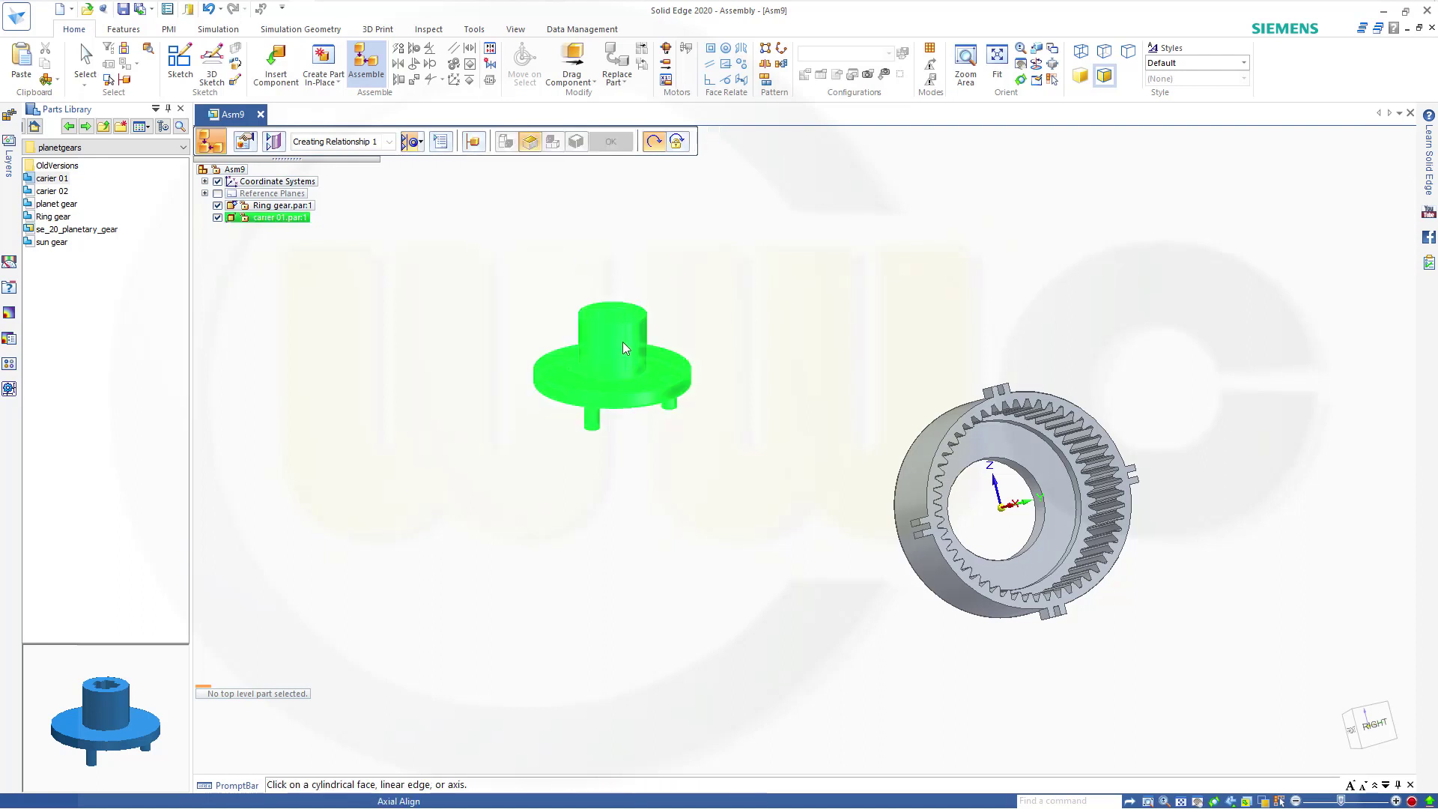
left_click(598, 367)
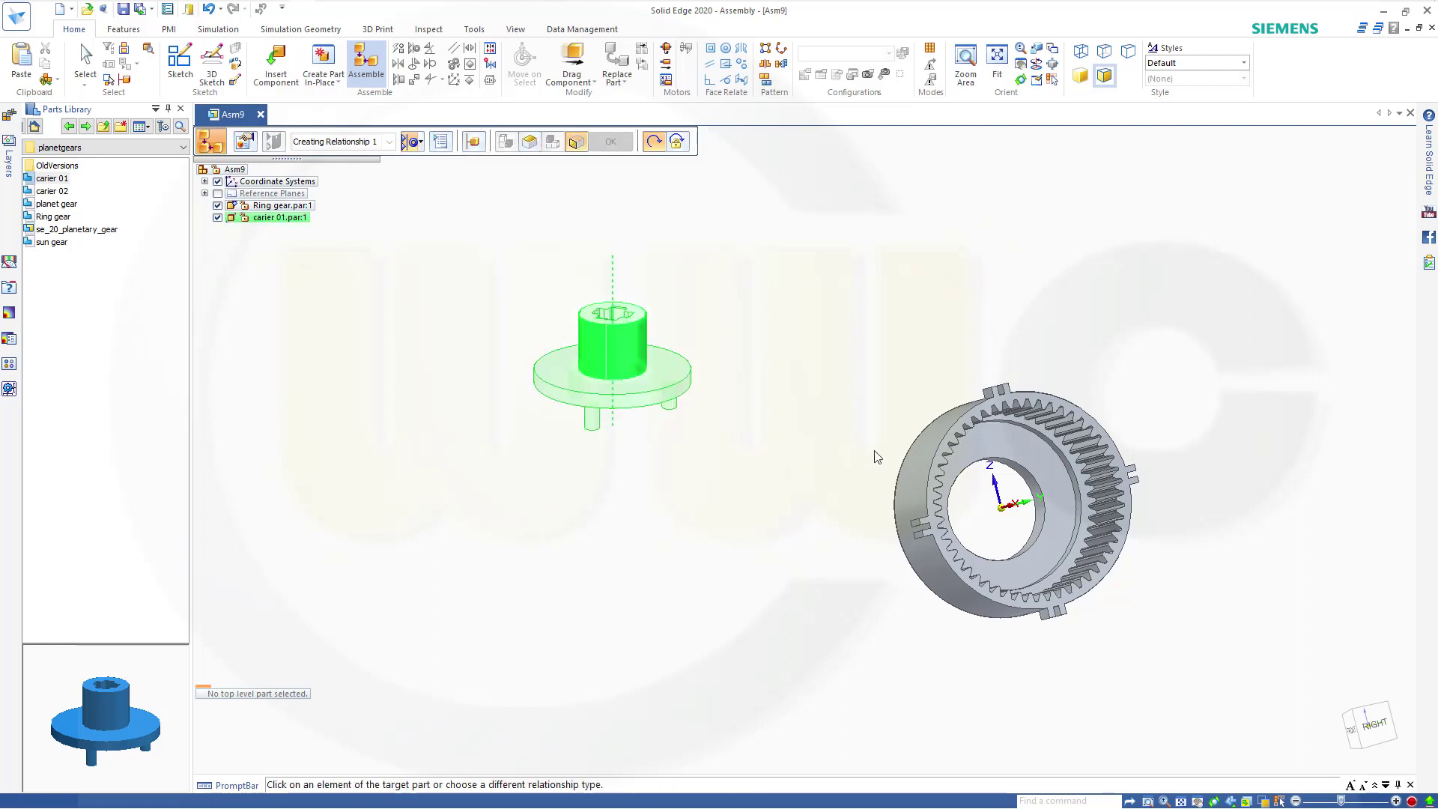
left_click(928, 565)
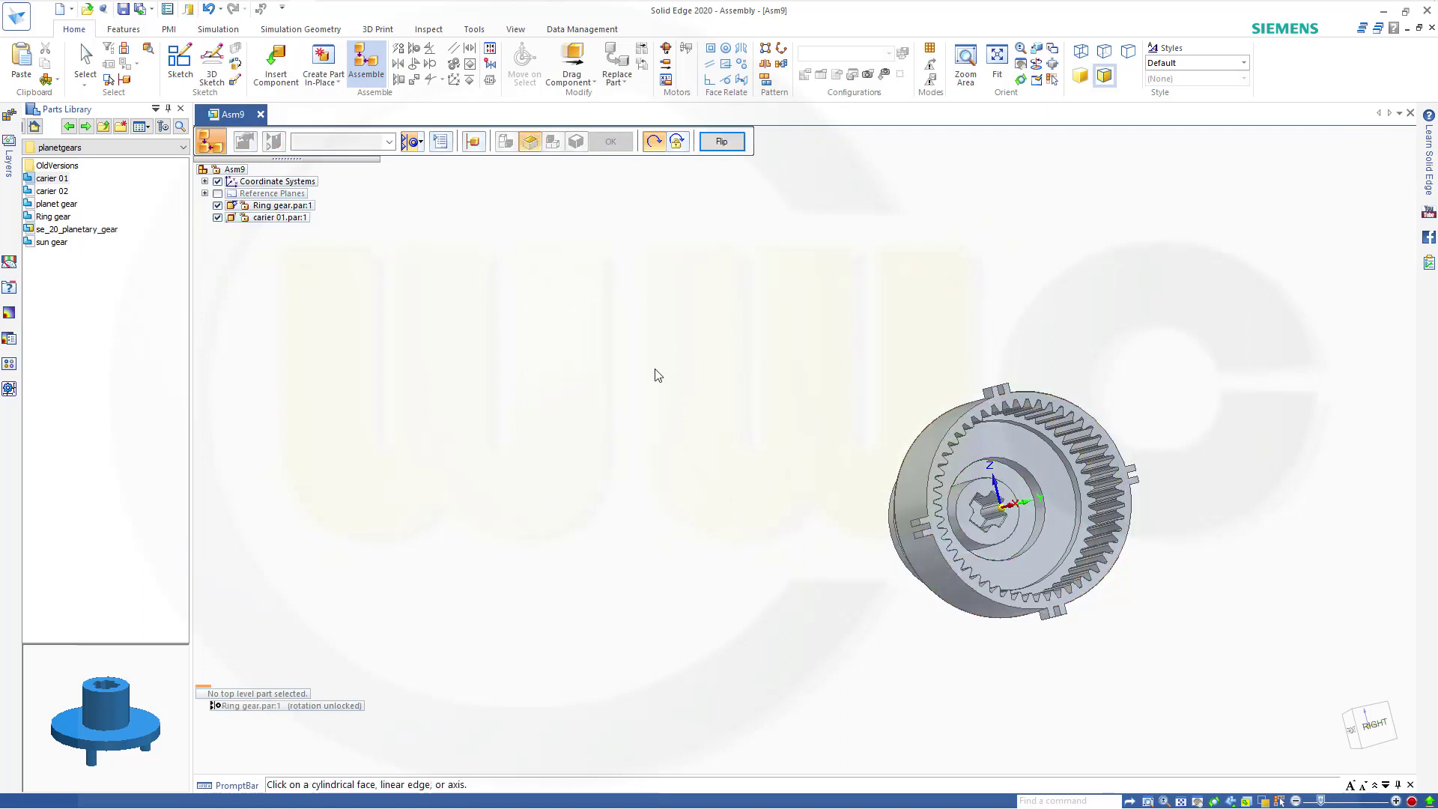
middle_click_drag(657, 373, 567, 314)
Step: Planar-align the carrier face flat against the ring gear face
left_click(421, 143)
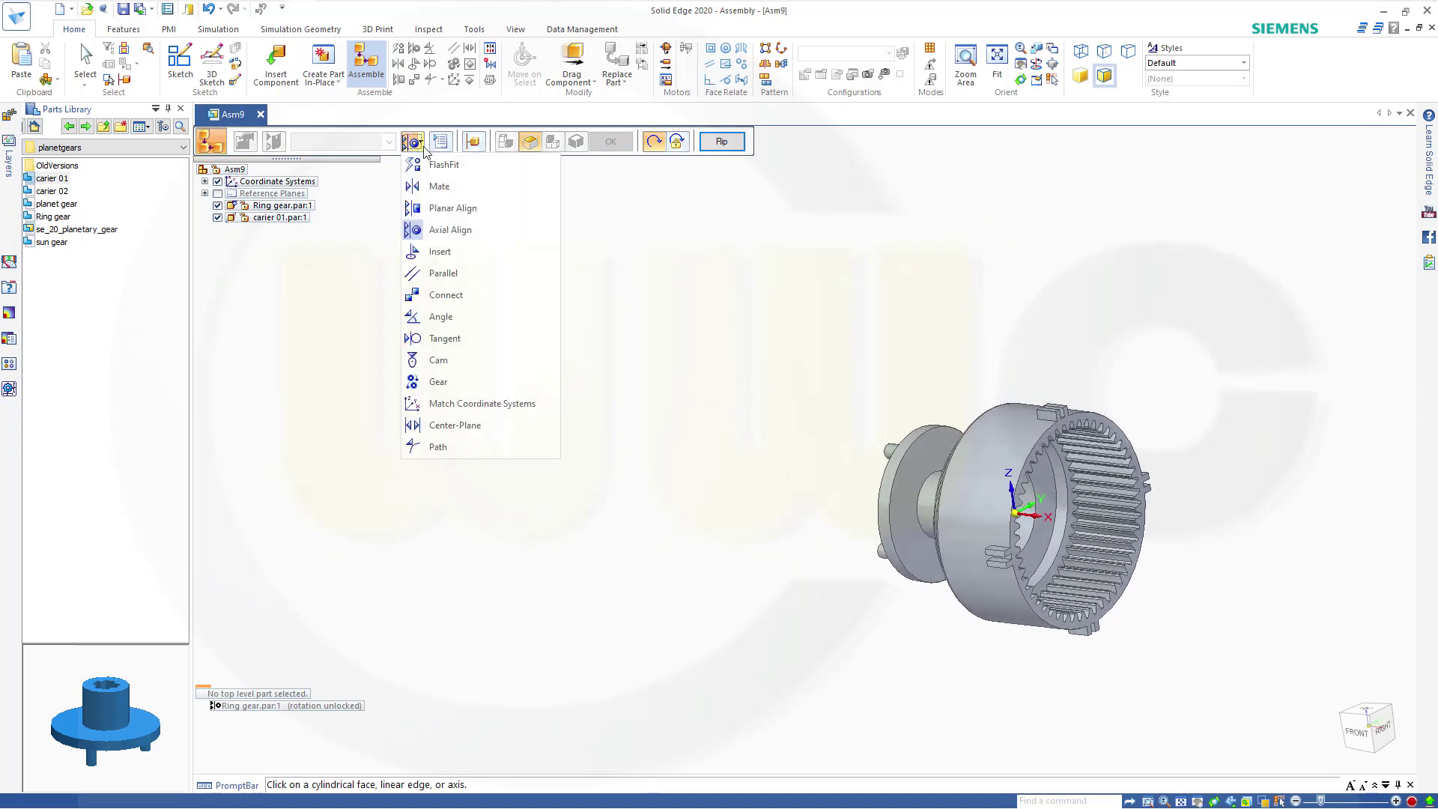
left_click(449, 208)
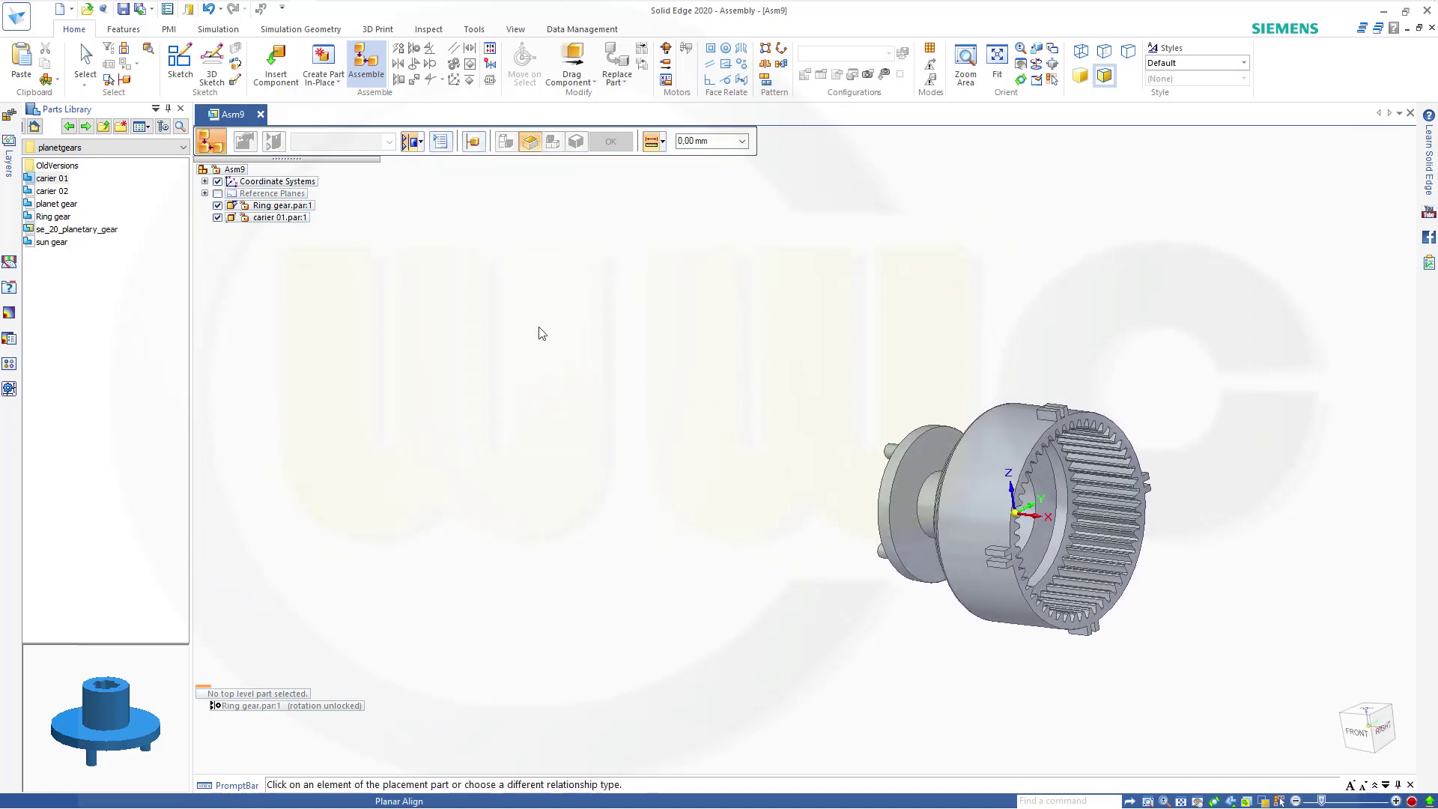
left_click(1044, 545)
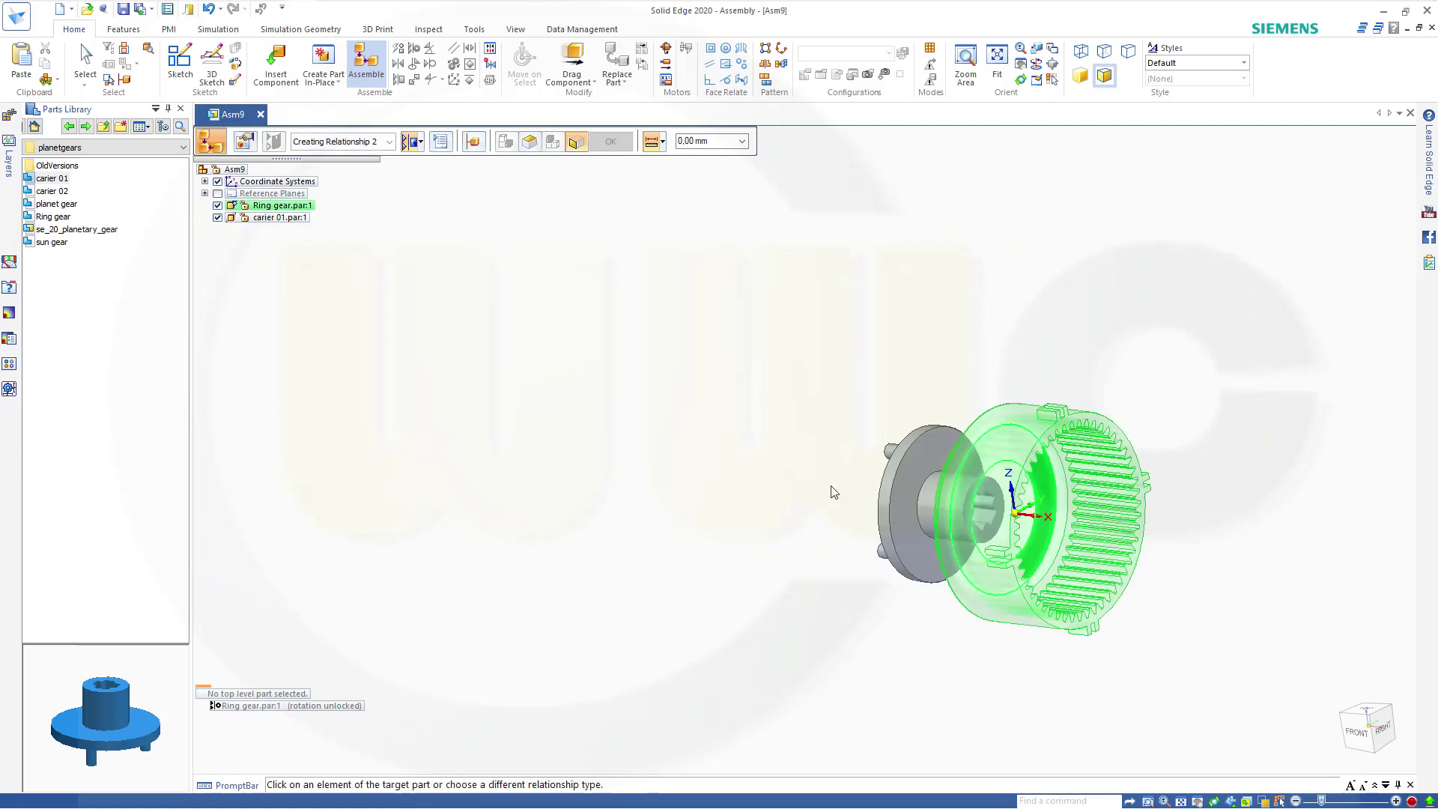
left_click(914, 539)
middle_click_drag(736, 452, 674, 449)
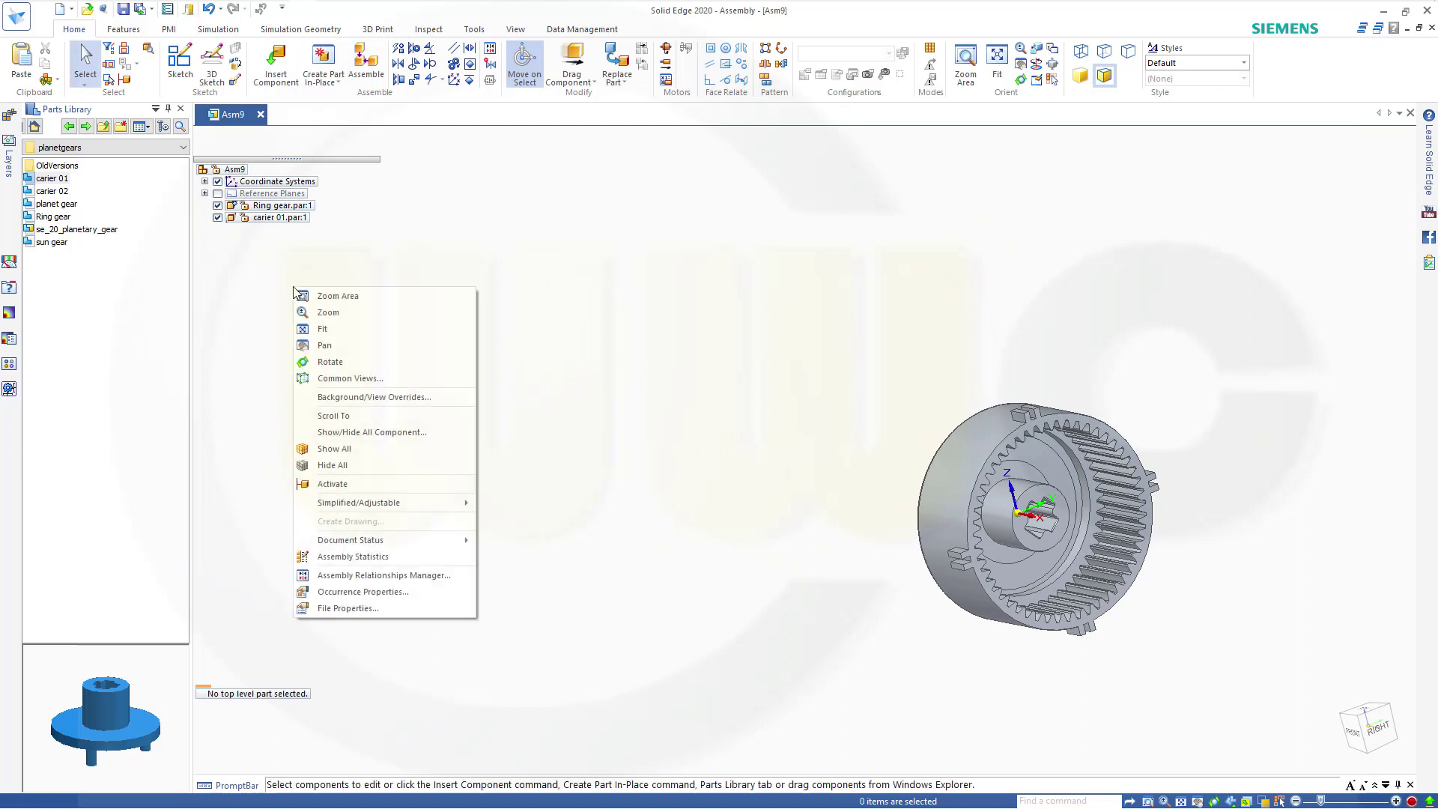
Step: Flip the V439 planar align between carrier and ring gear into a mate
left_click(363, 575)
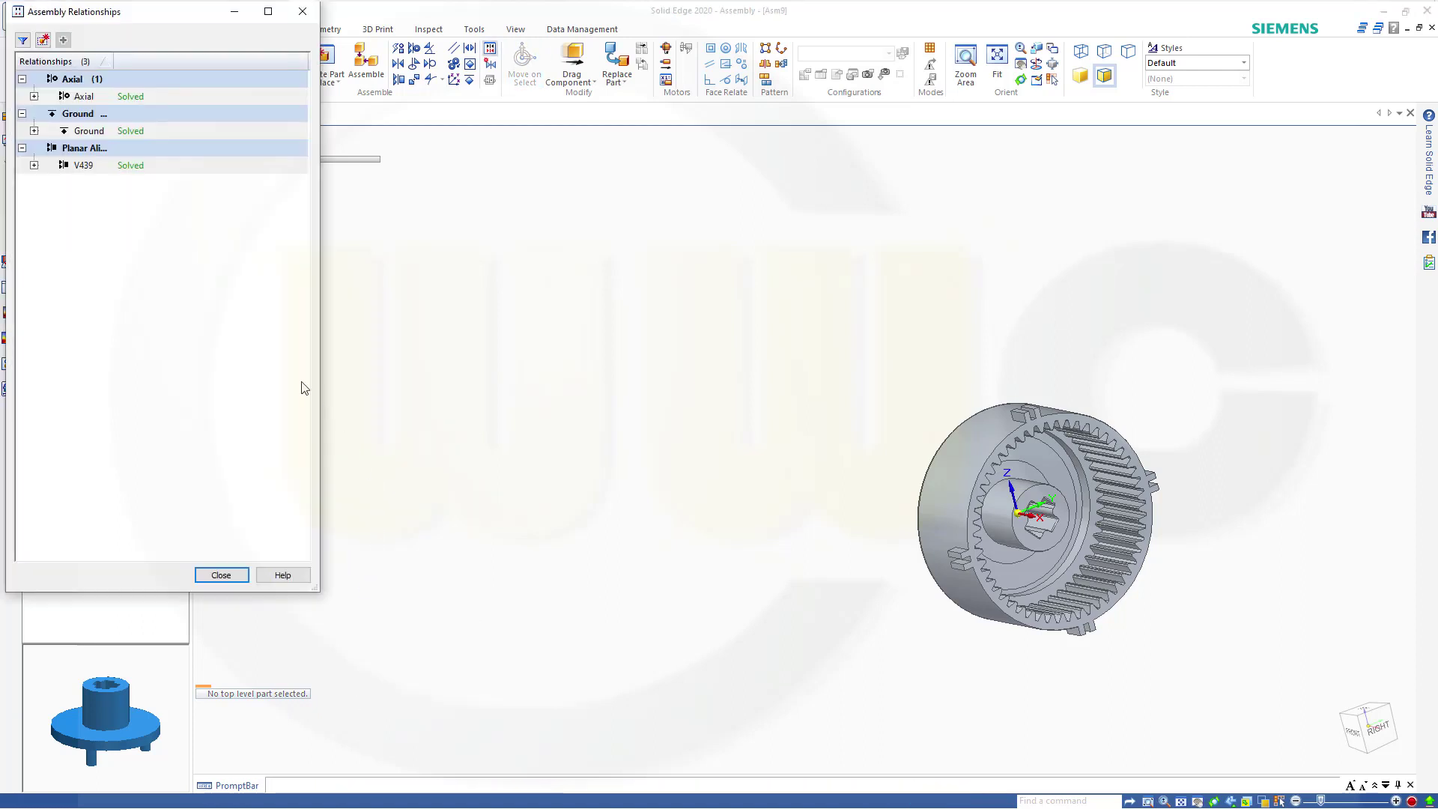
left_click(132, 171)
right_click(131, 169)
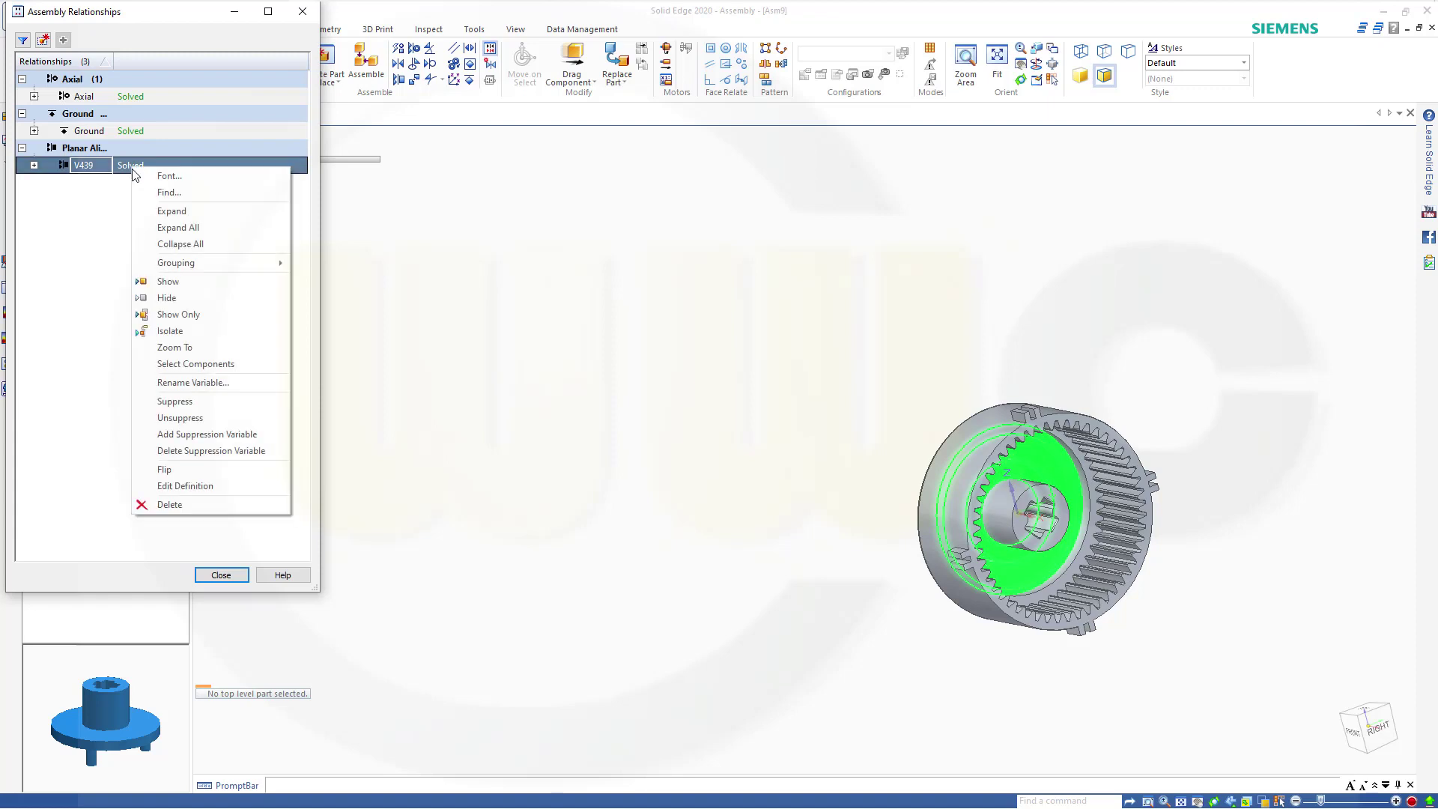
left_click(173, 469)
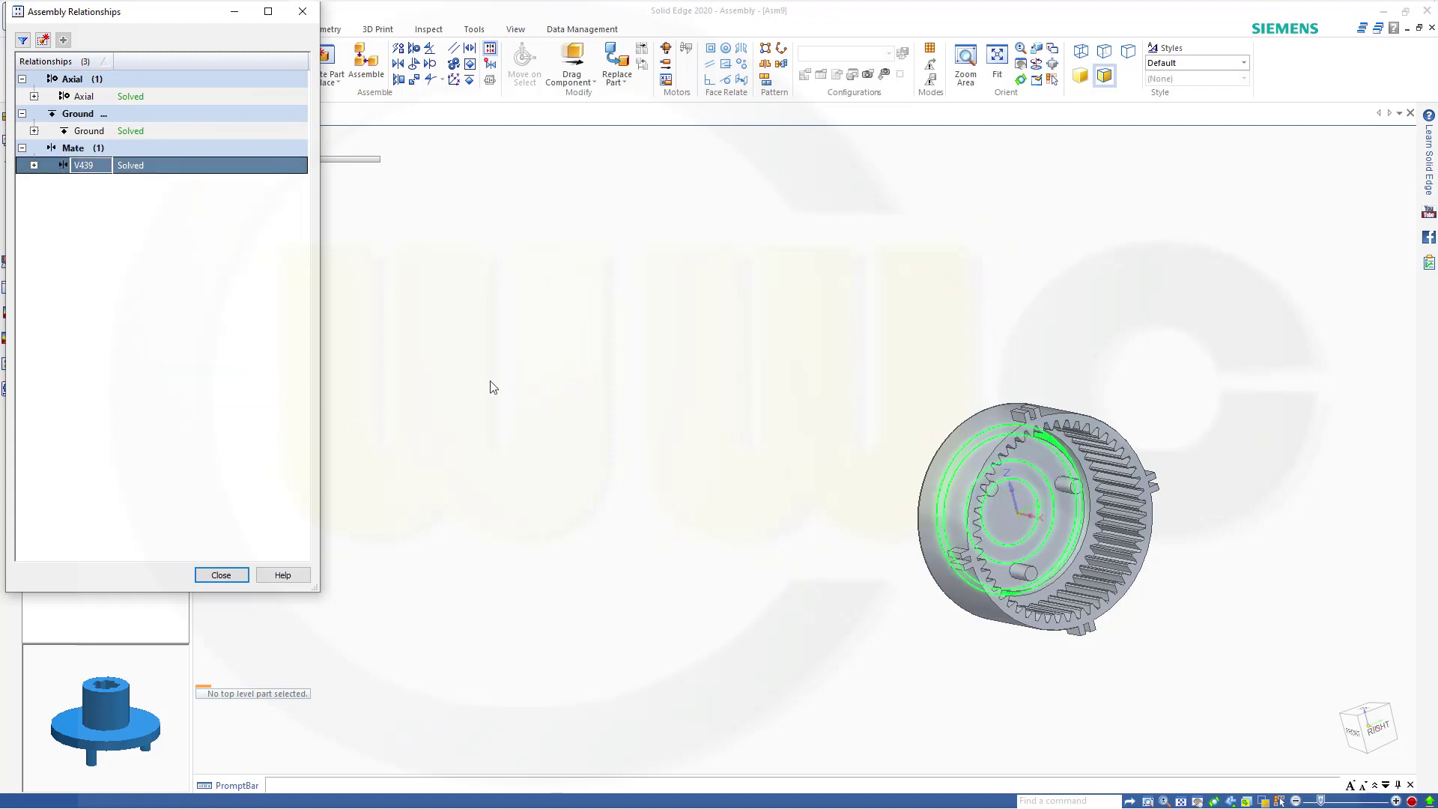
left_click(220, 575)
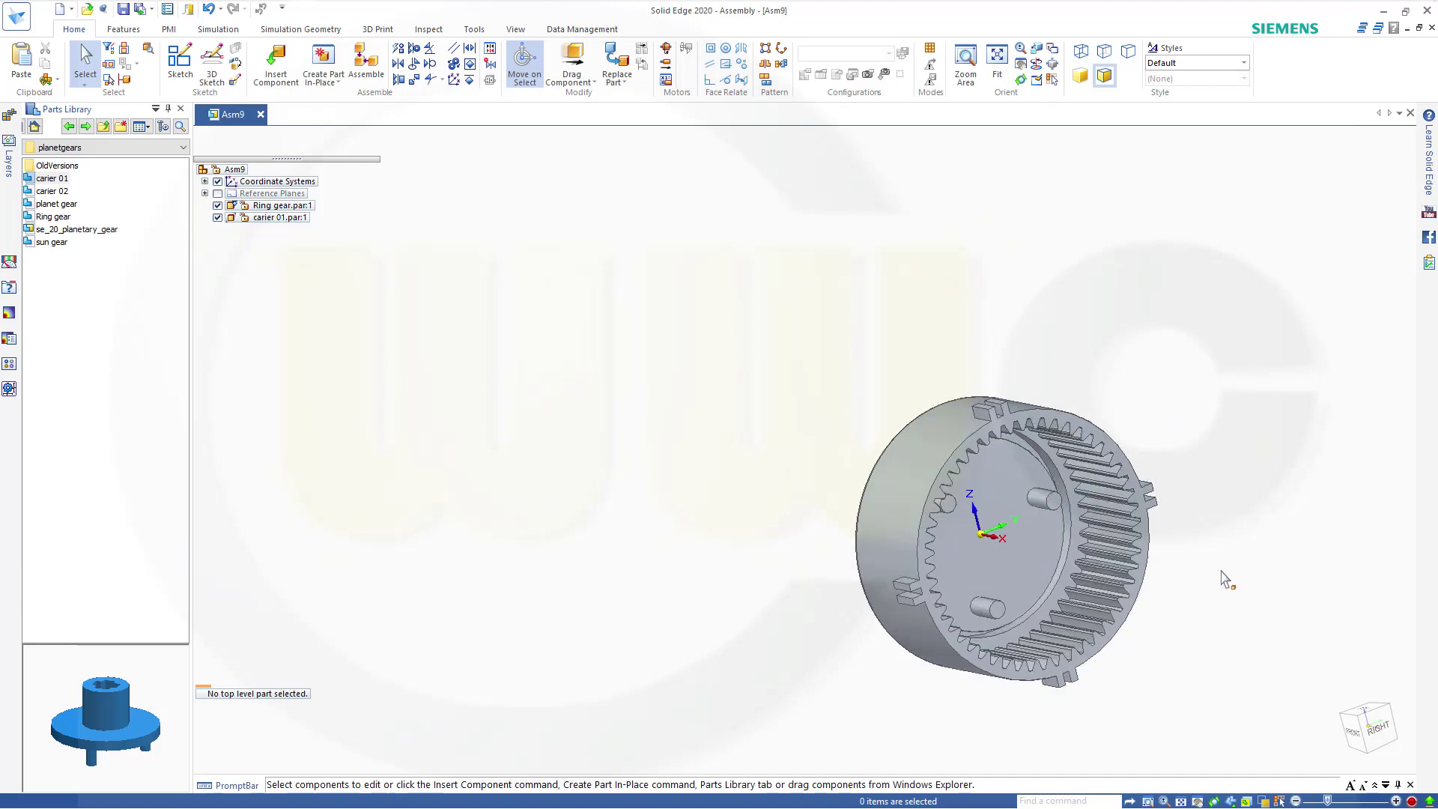
Step: Bring in the planet gear and axially align its bore with a carrier pin
middle_click_drag(1219, 581, 1065, 576)
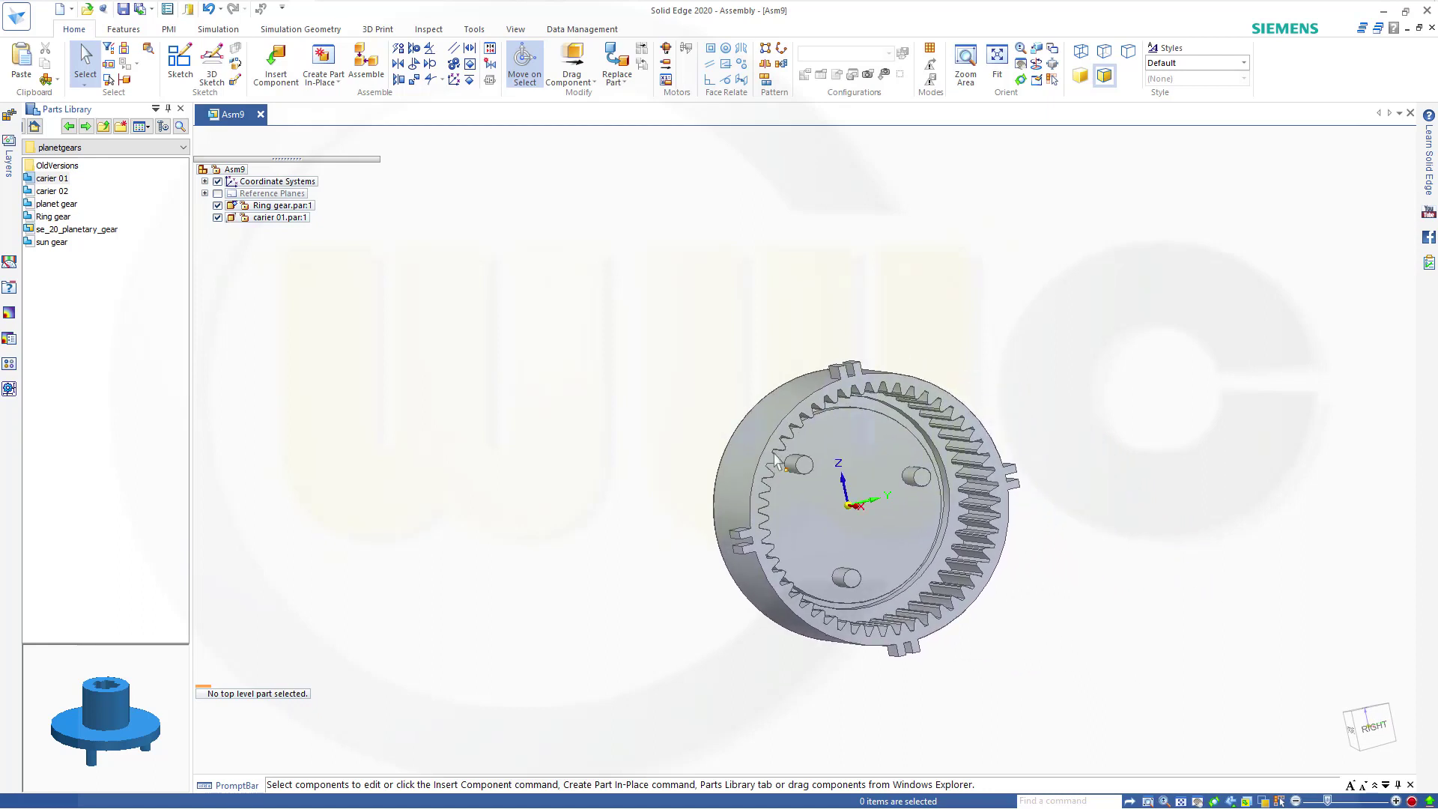
left_click(54, 203)
left_click_drag(54, 203, 195, 236)
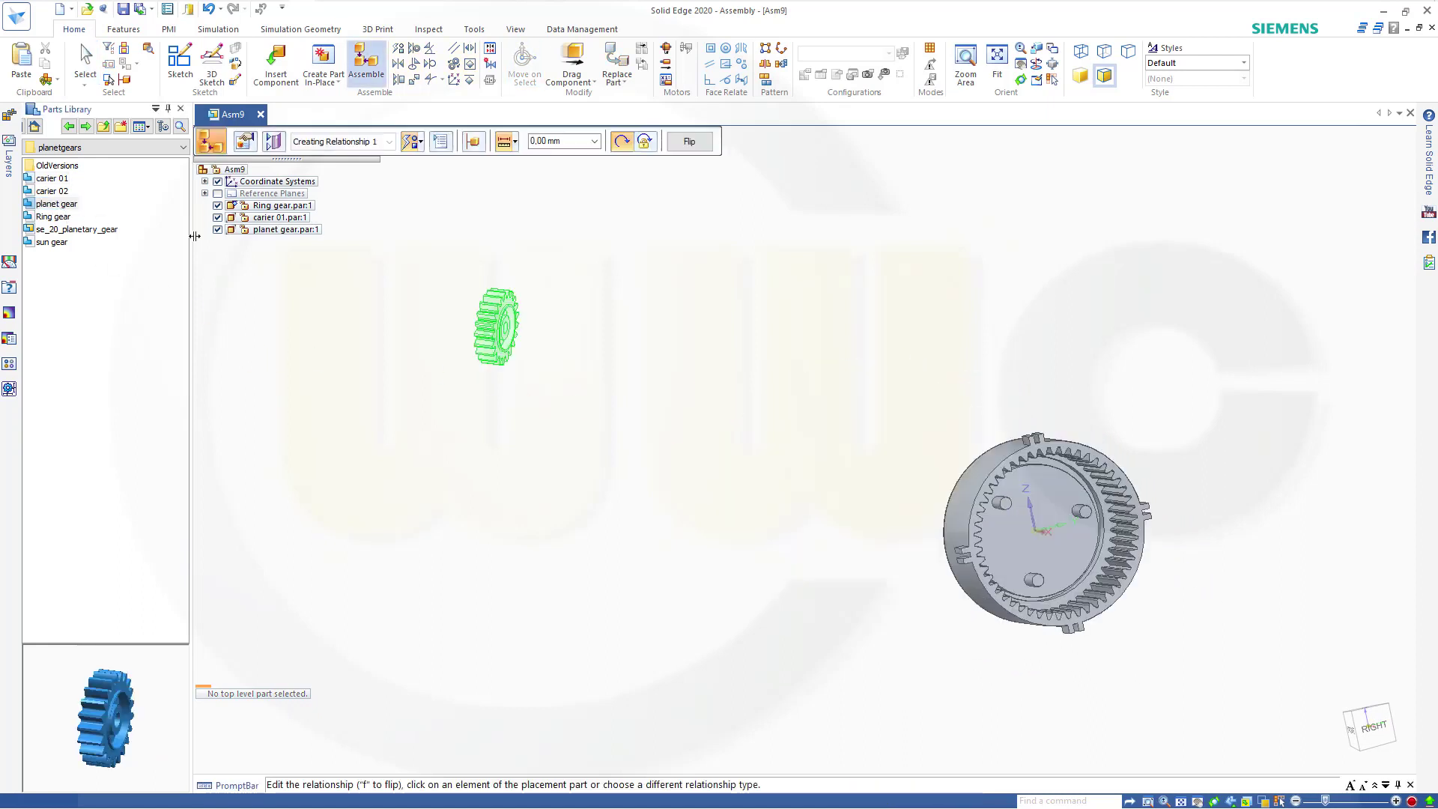
left_click(423, 142)
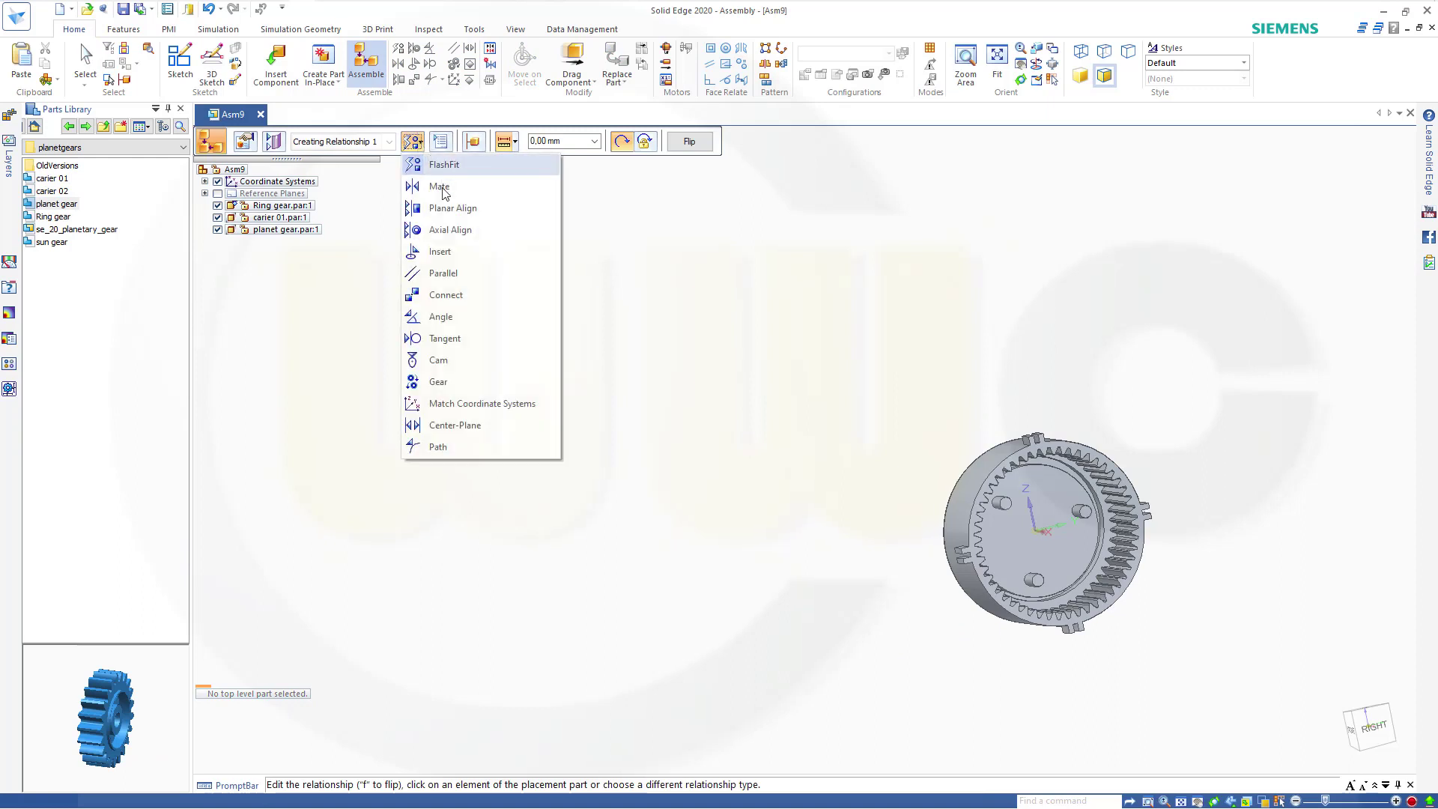
left_click(450, 229)
scroll(486, 337, "up", 3)
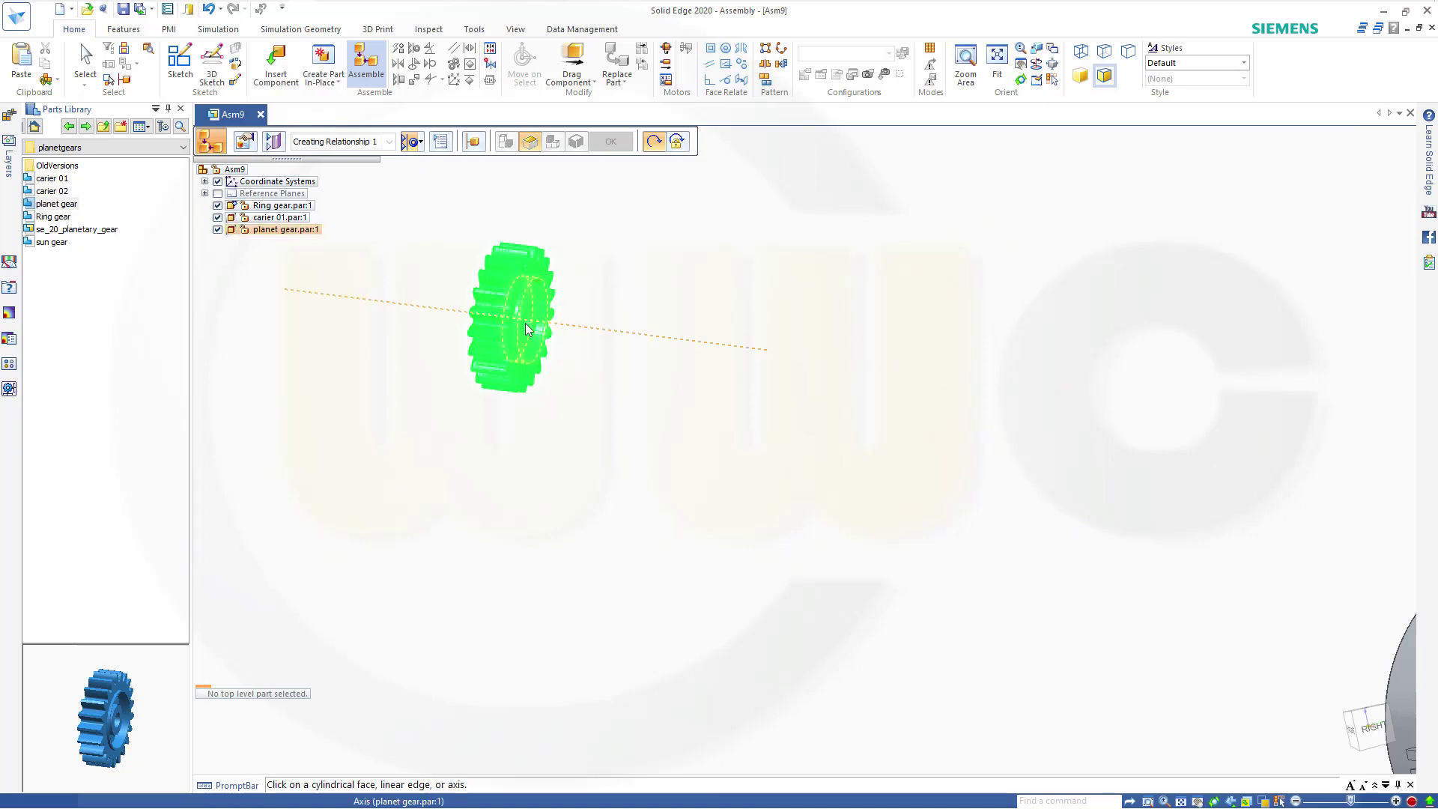
left_click(525, 322)
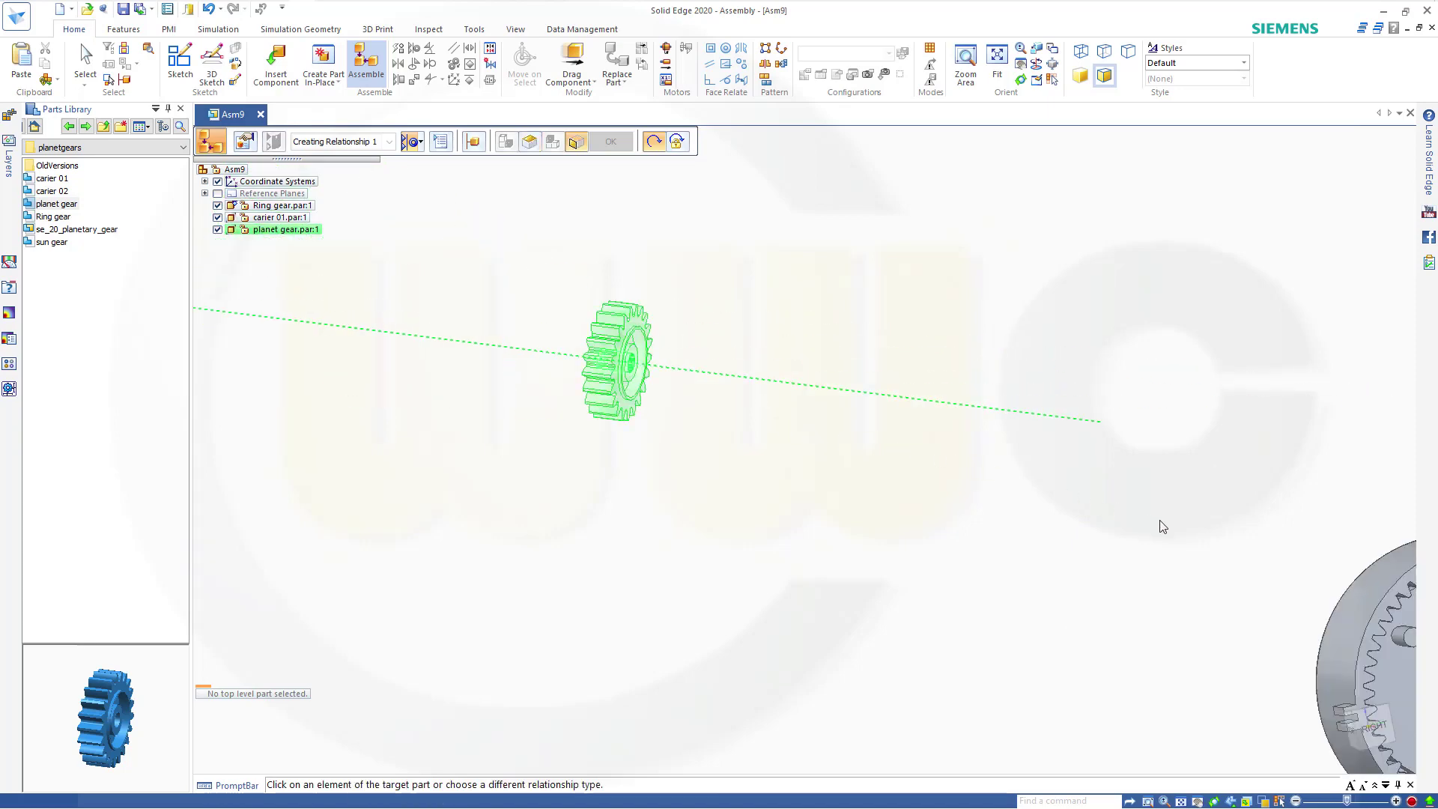
scroll(1367, 645, "up", 3)
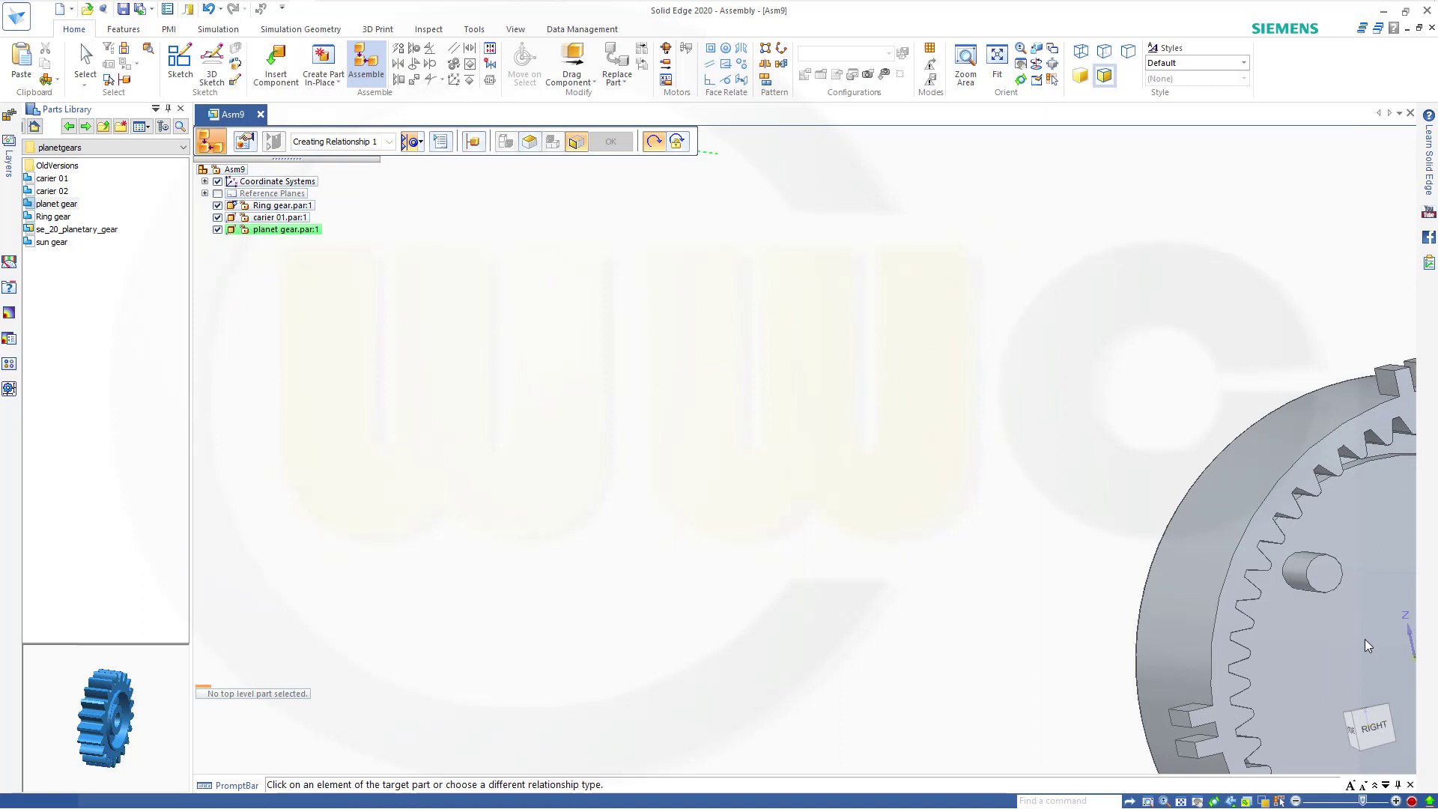
left_click(1305, 585)
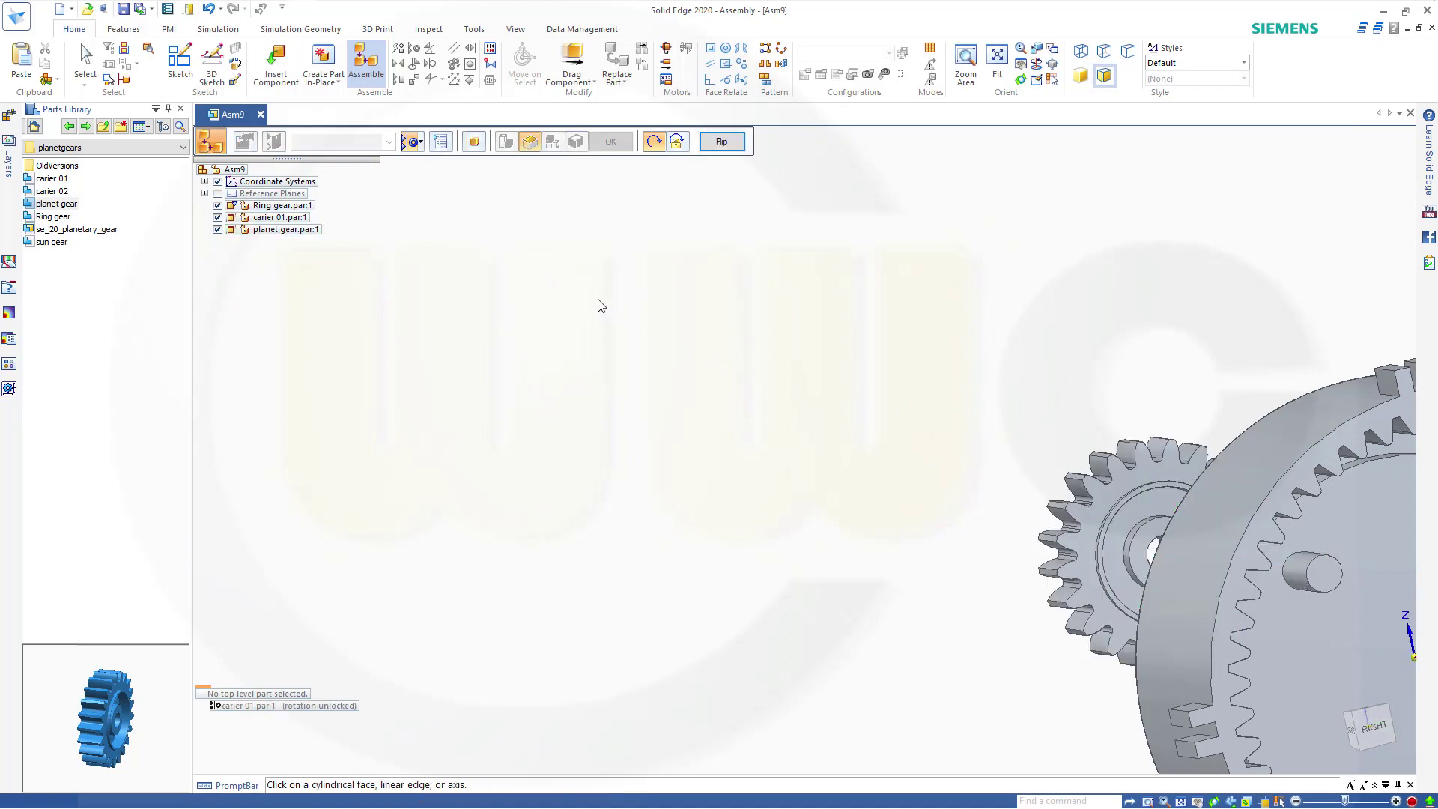
Step: Planar-align the planet gear to the carrier face and flip it to mesh inside the ring gear
left_click(414, 141)
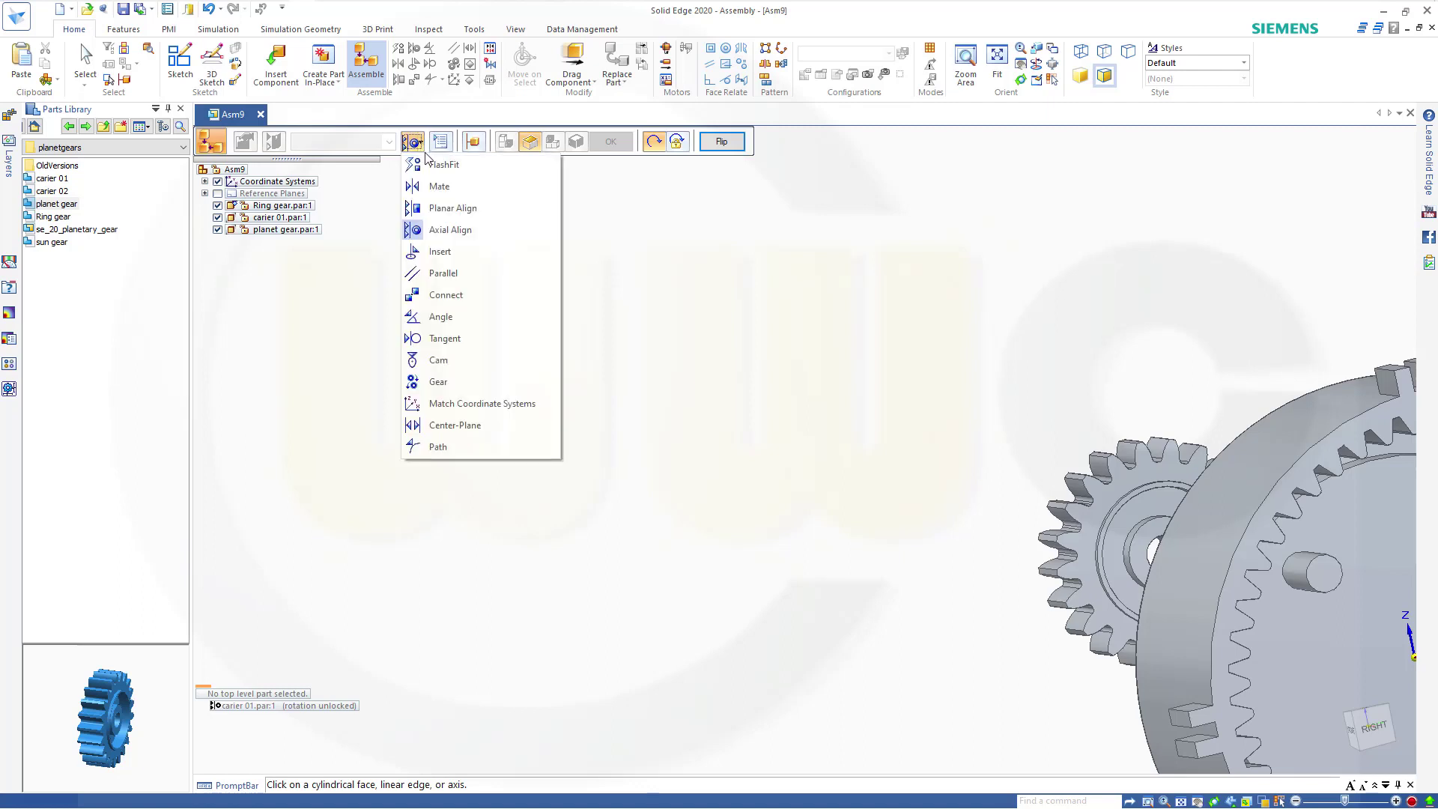
left_click(453, 208)
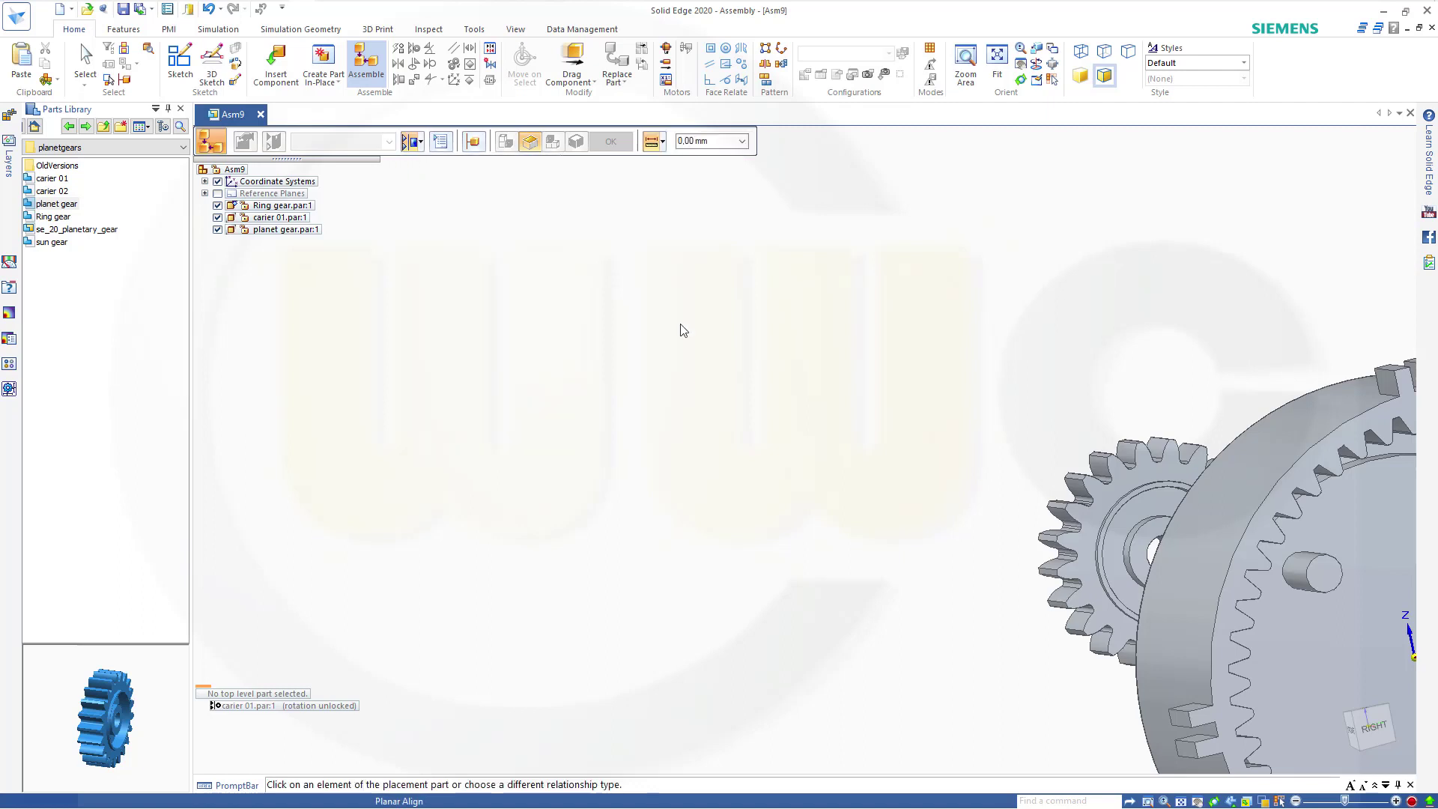
left_click(1327, 636)
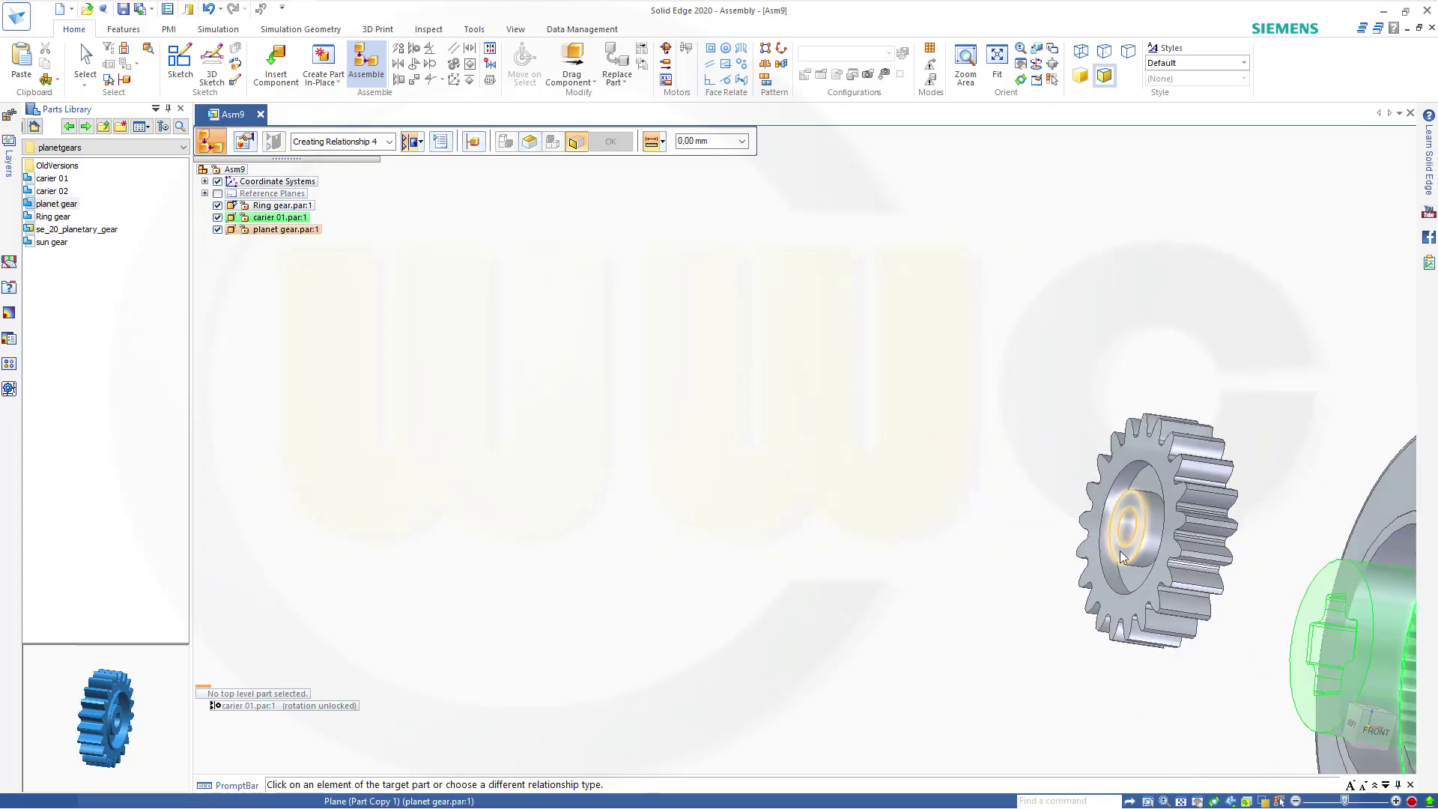
left_click(1121, 557)
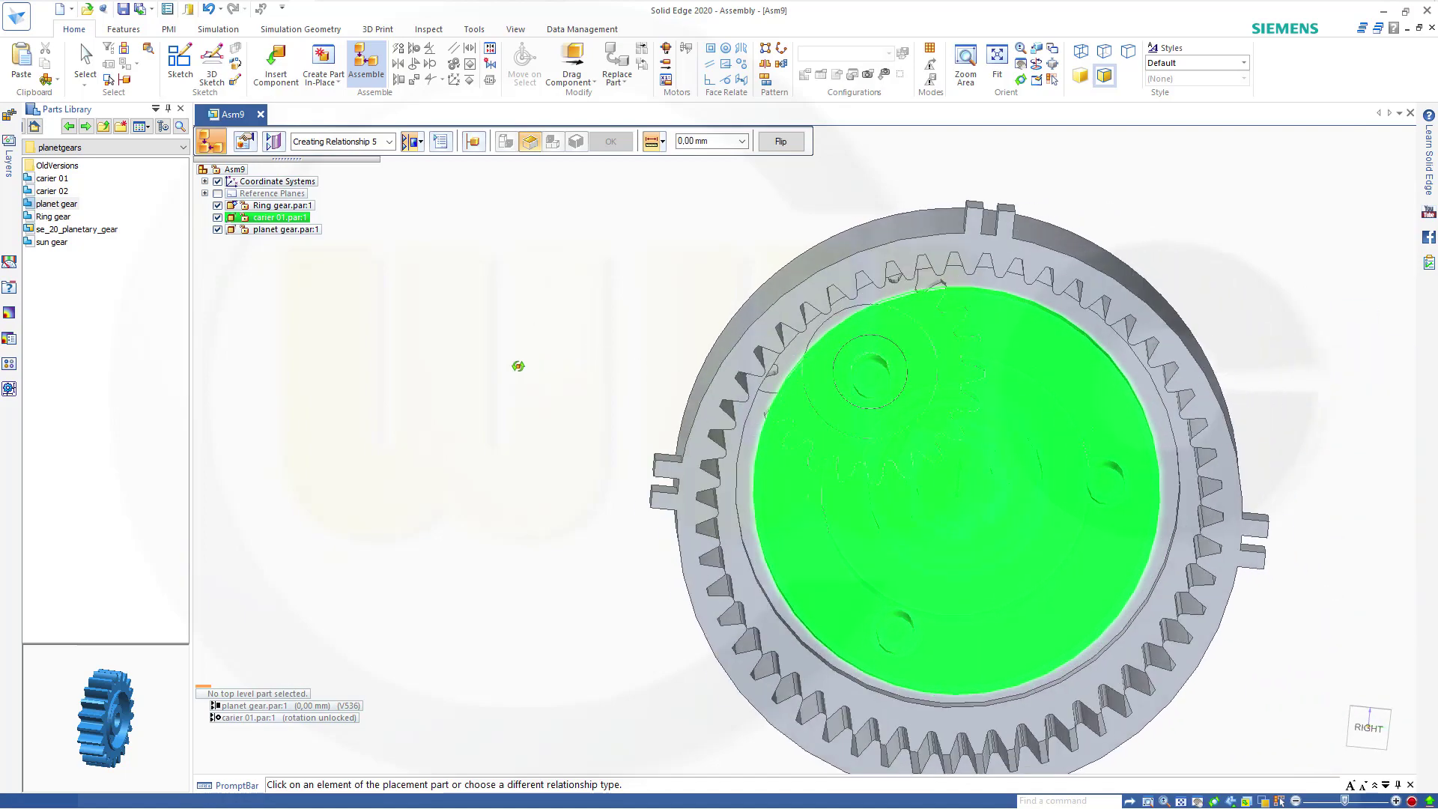
middle_click_drag(523, 408, 572, 319)
left_click(780, 141)
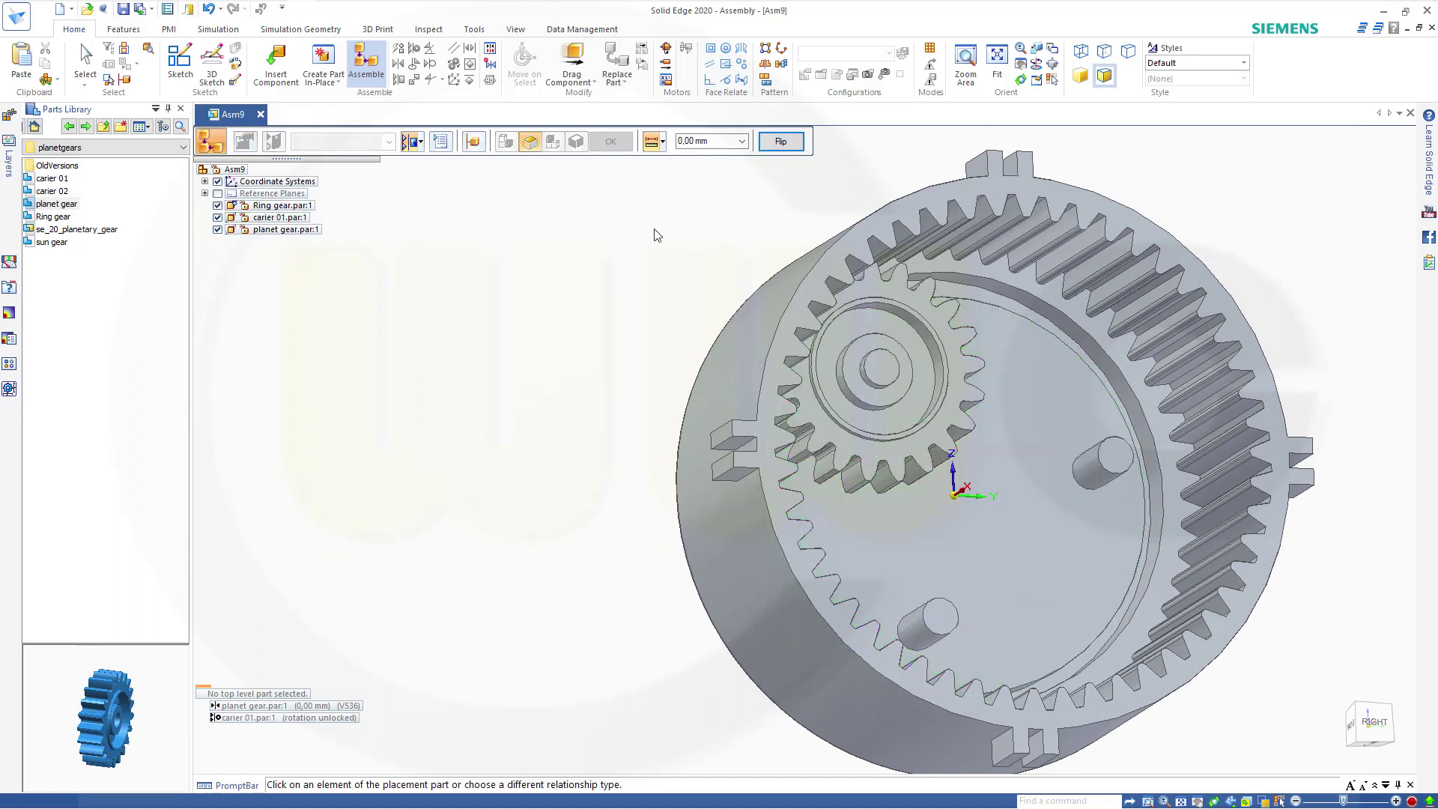
key("Escape")
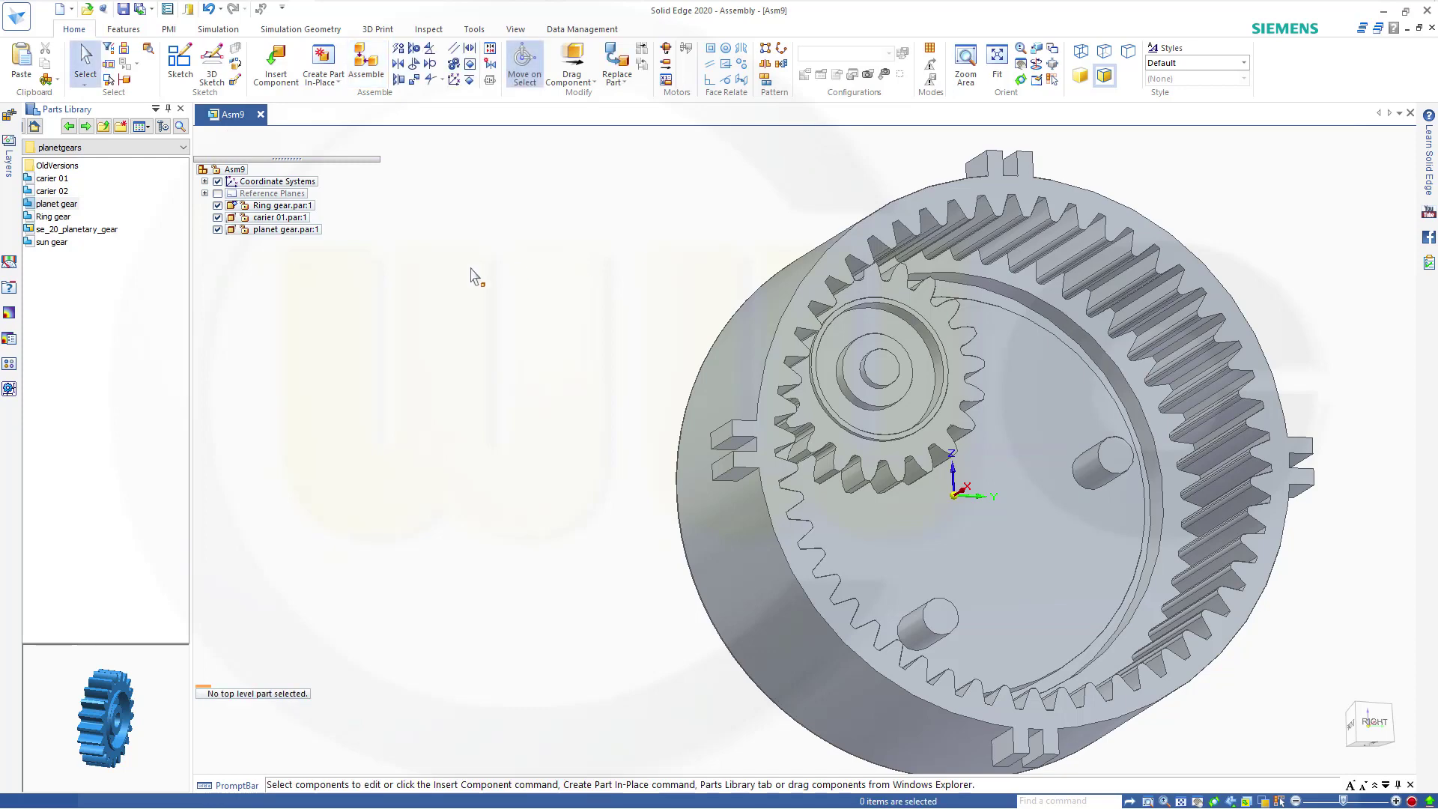
Step: Insert a second planet gear and axially align its bore with another carrier pin
double_click(67, 206)
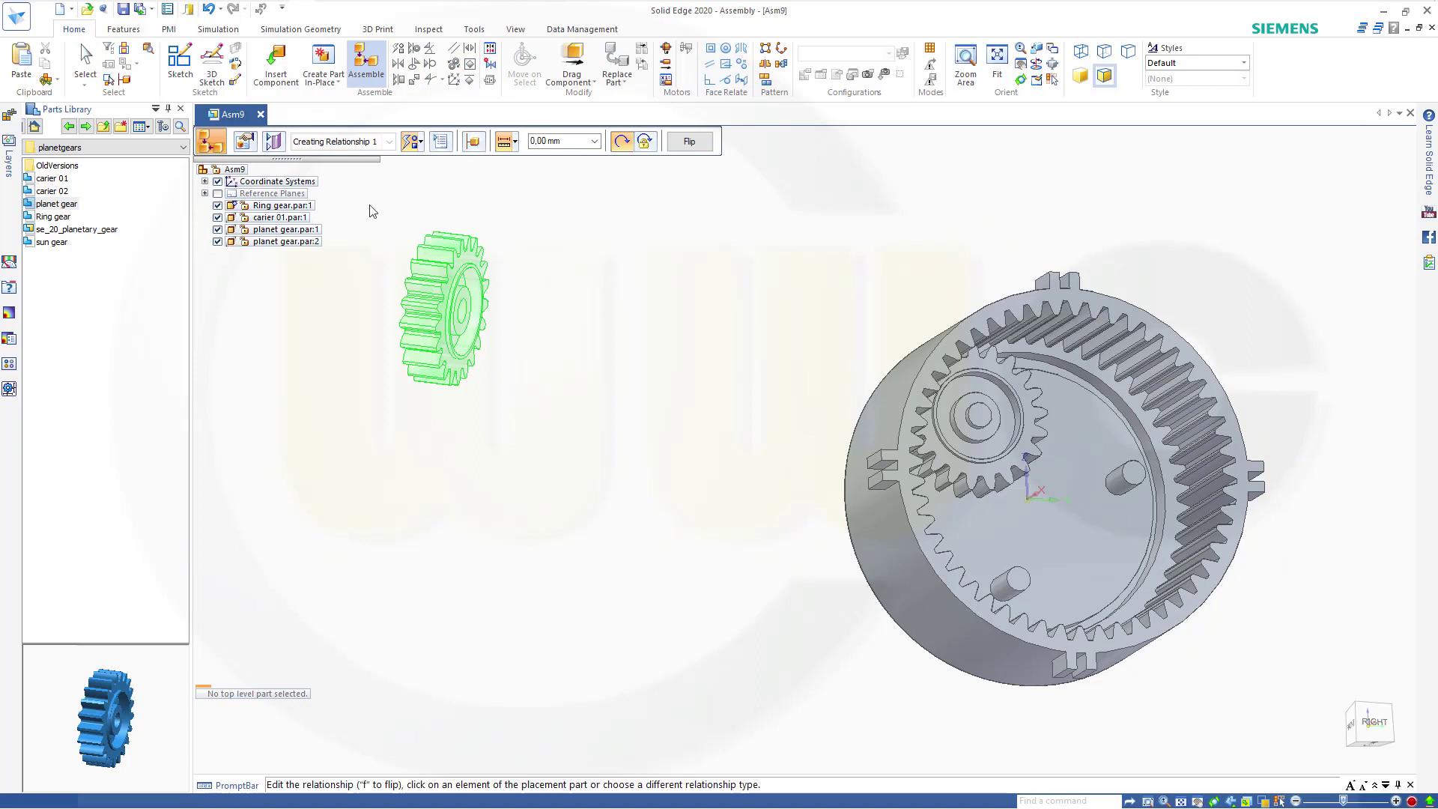
left_click(424, 145)
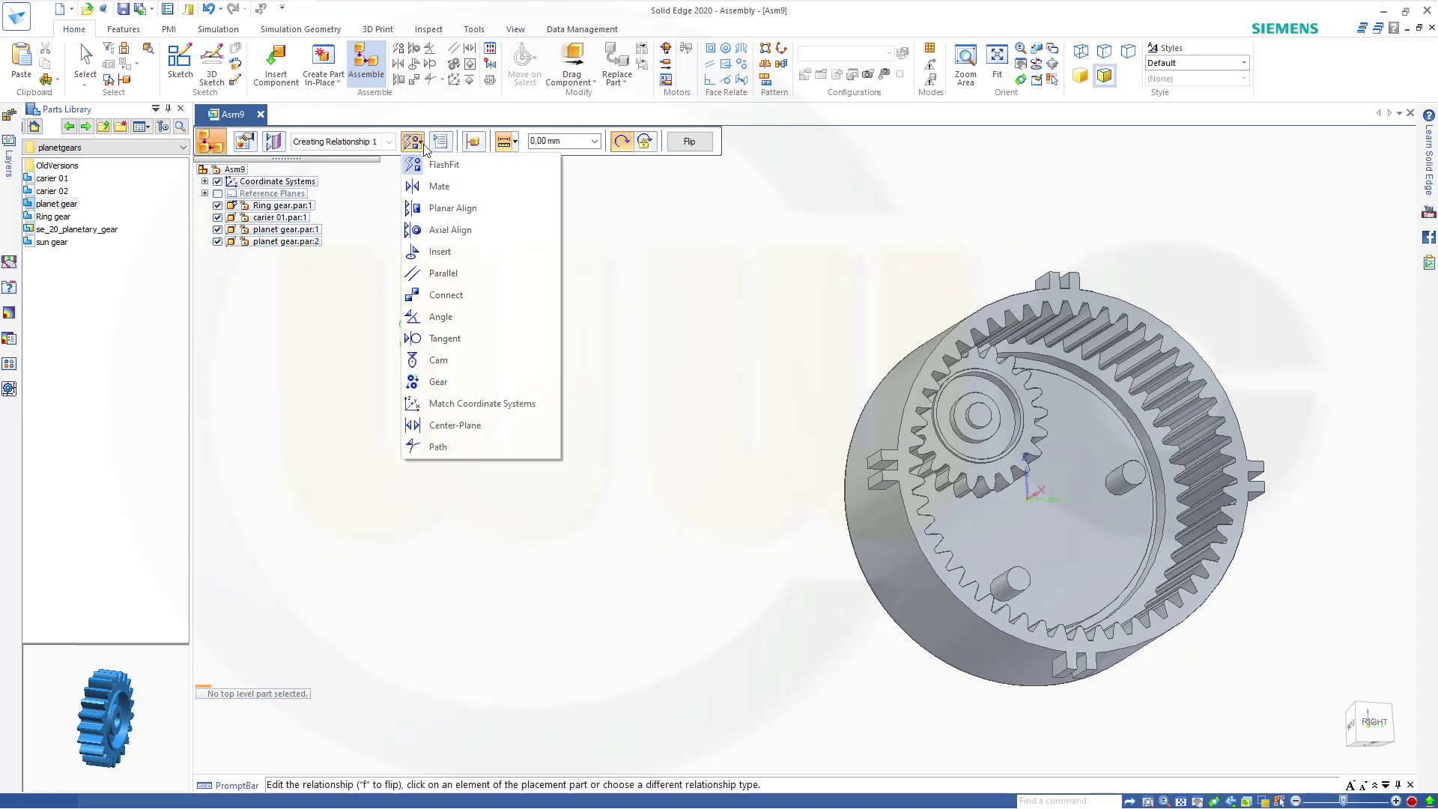
left_click(449, 231)
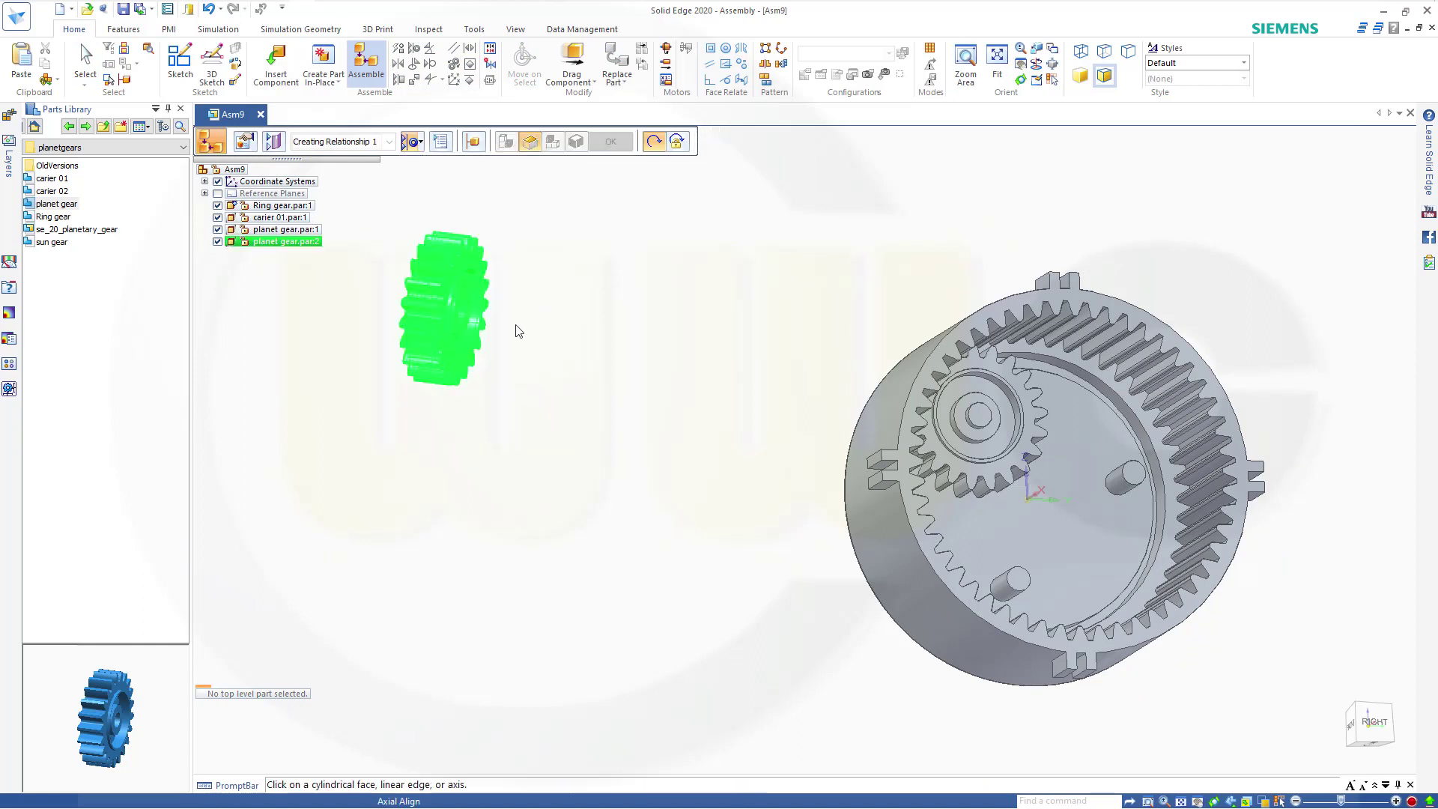
left_click(465, 317)
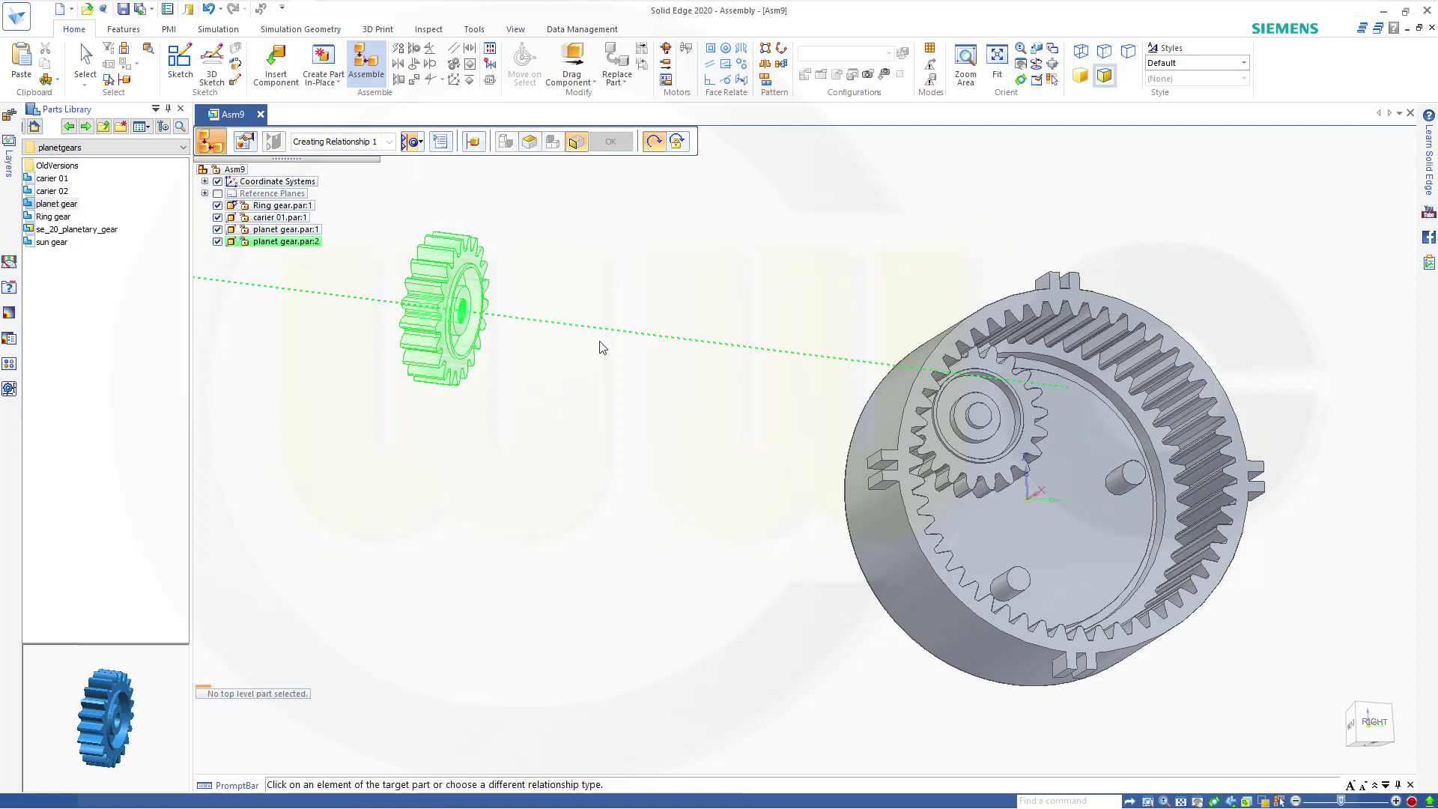
left_click(1121, 491)
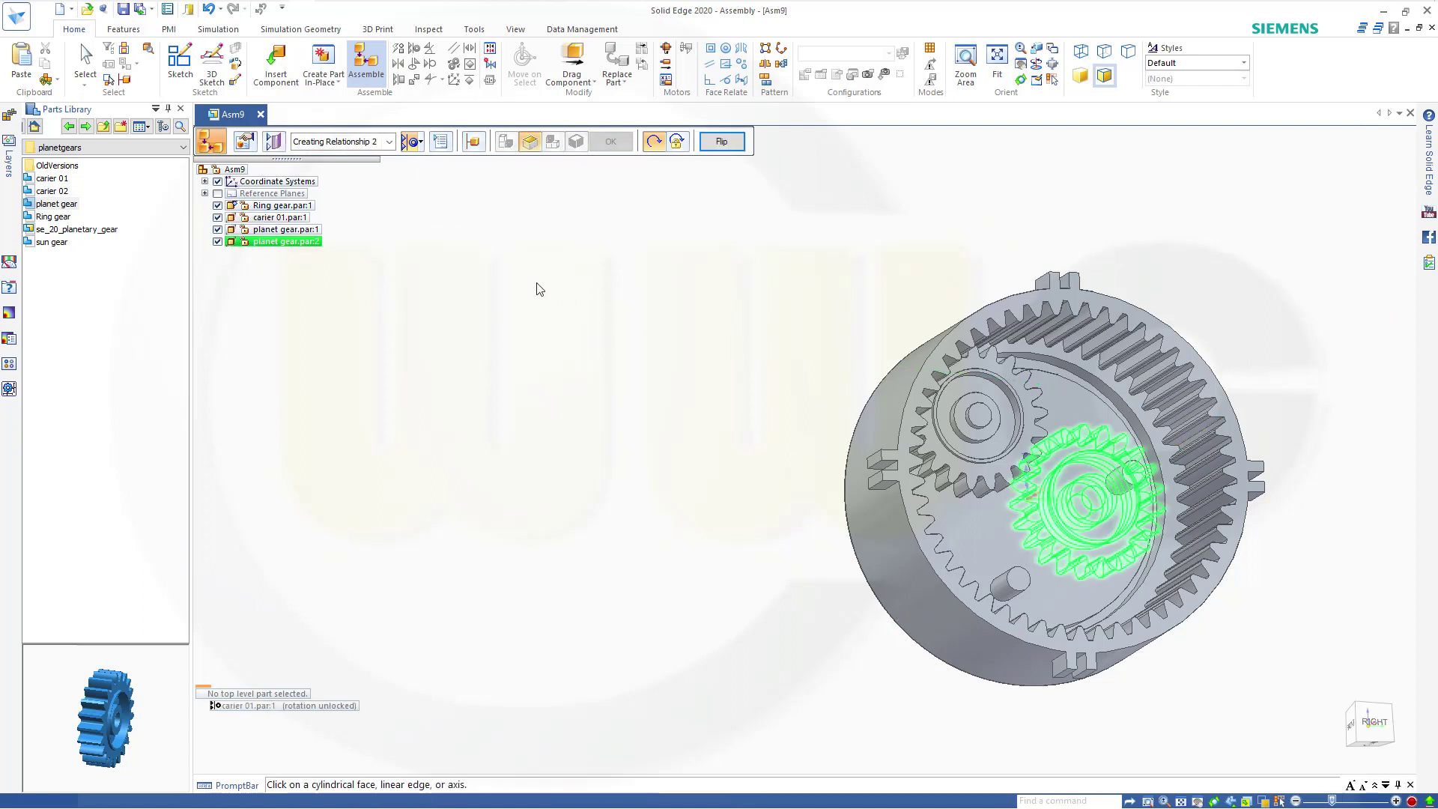
key("Escape")
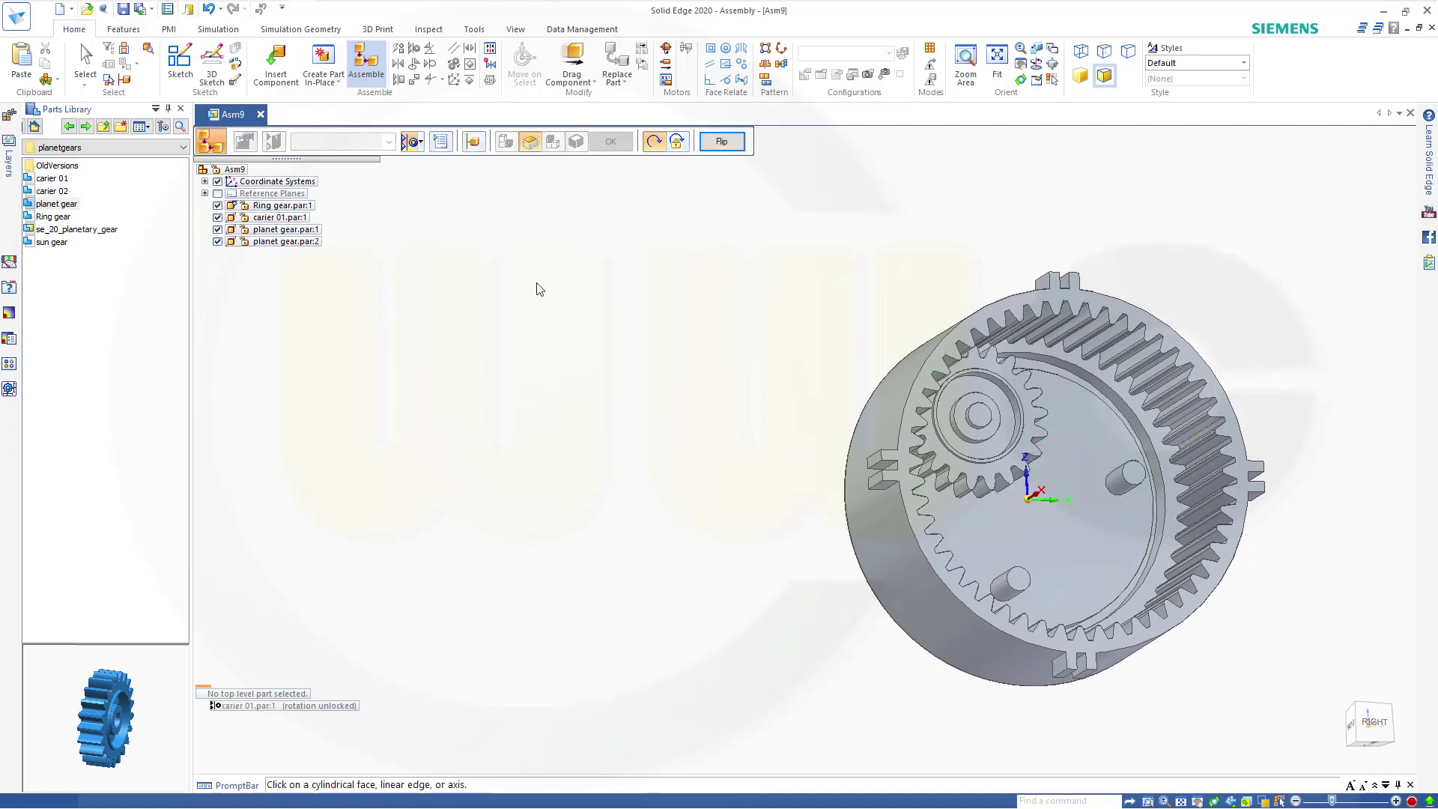
Step: Planar-align the second planet gear flush to the carrier face and flip its orientation
left_click(418, 144)
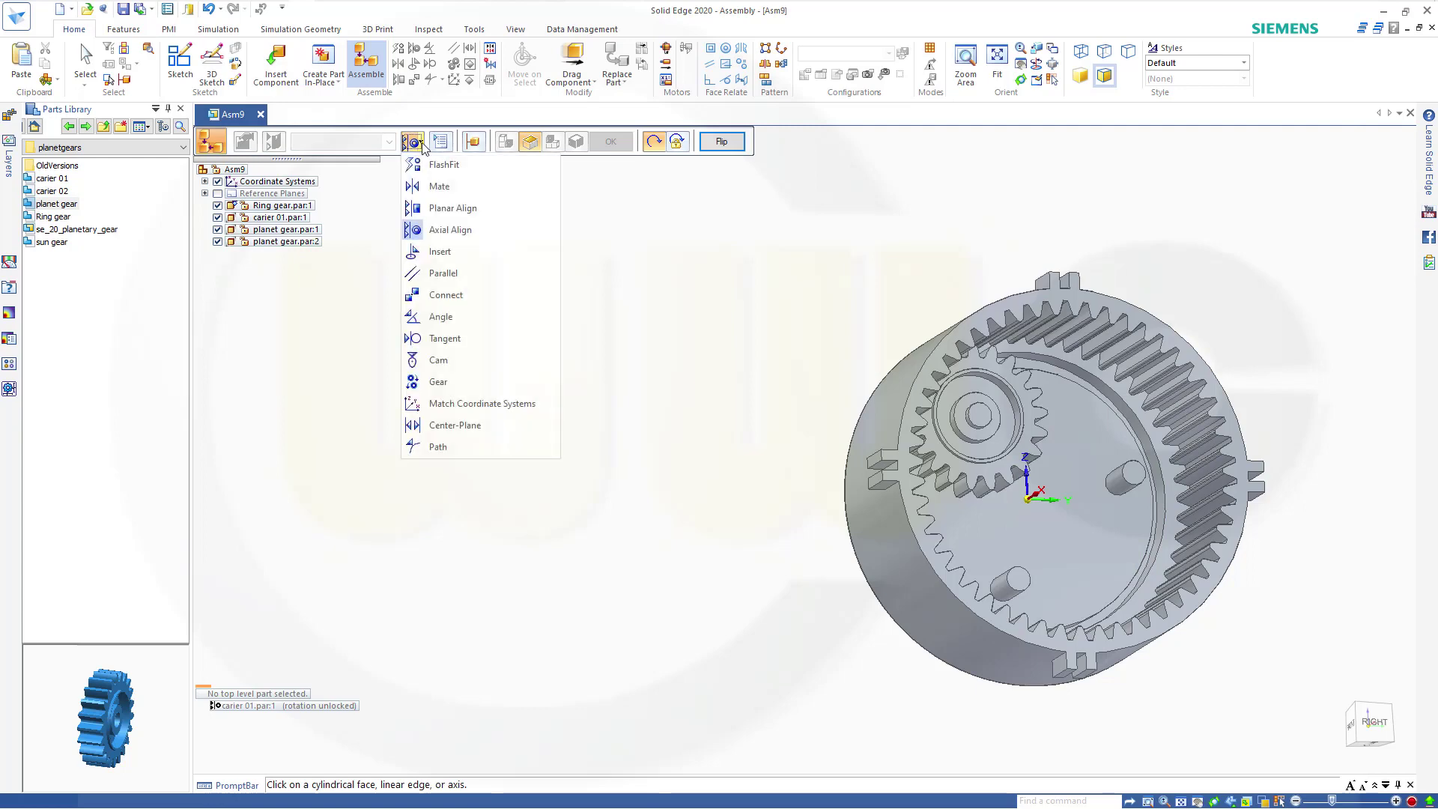
left_click(432, 208)
left_click(1063, 529)
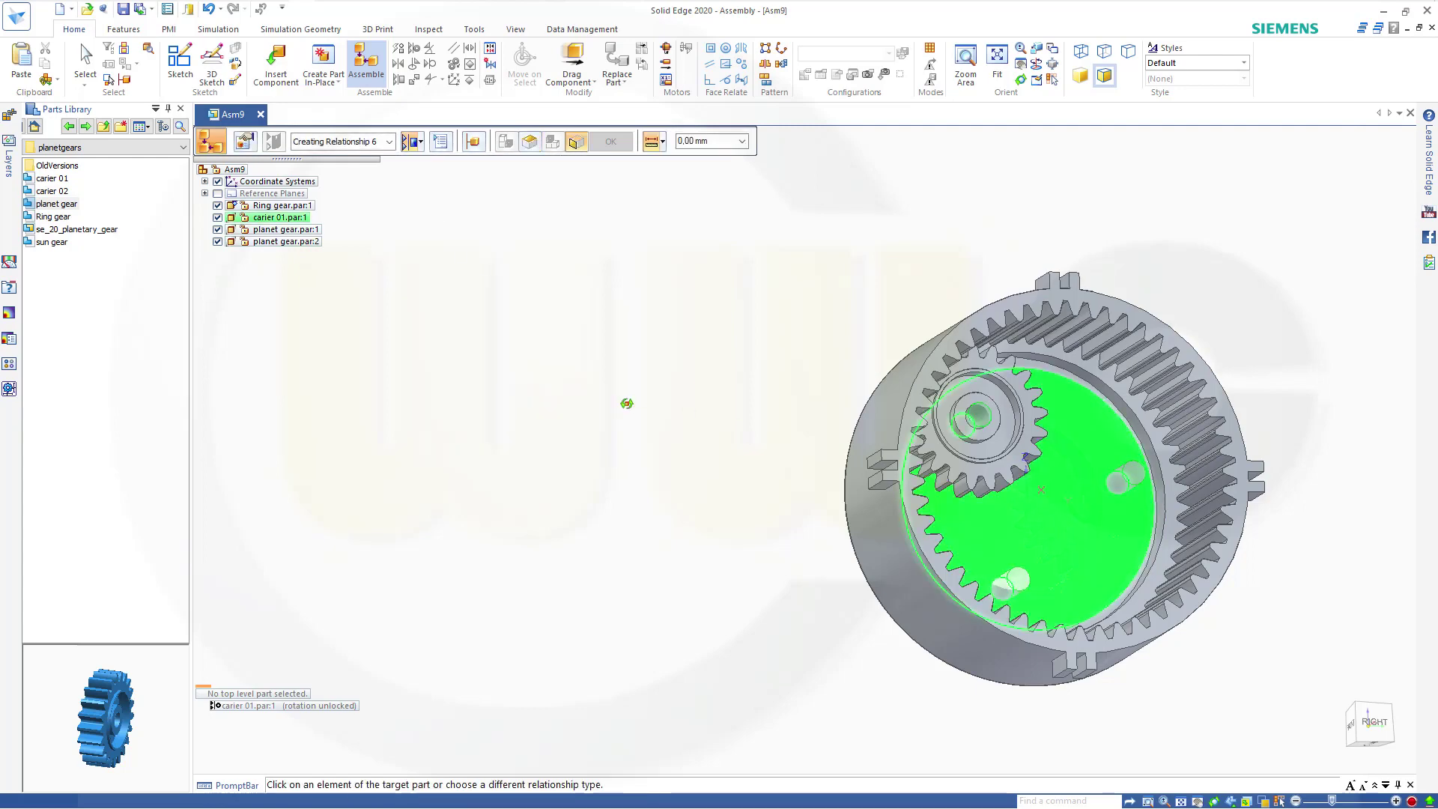
middle_click_drag(626, 403, 908, 542)
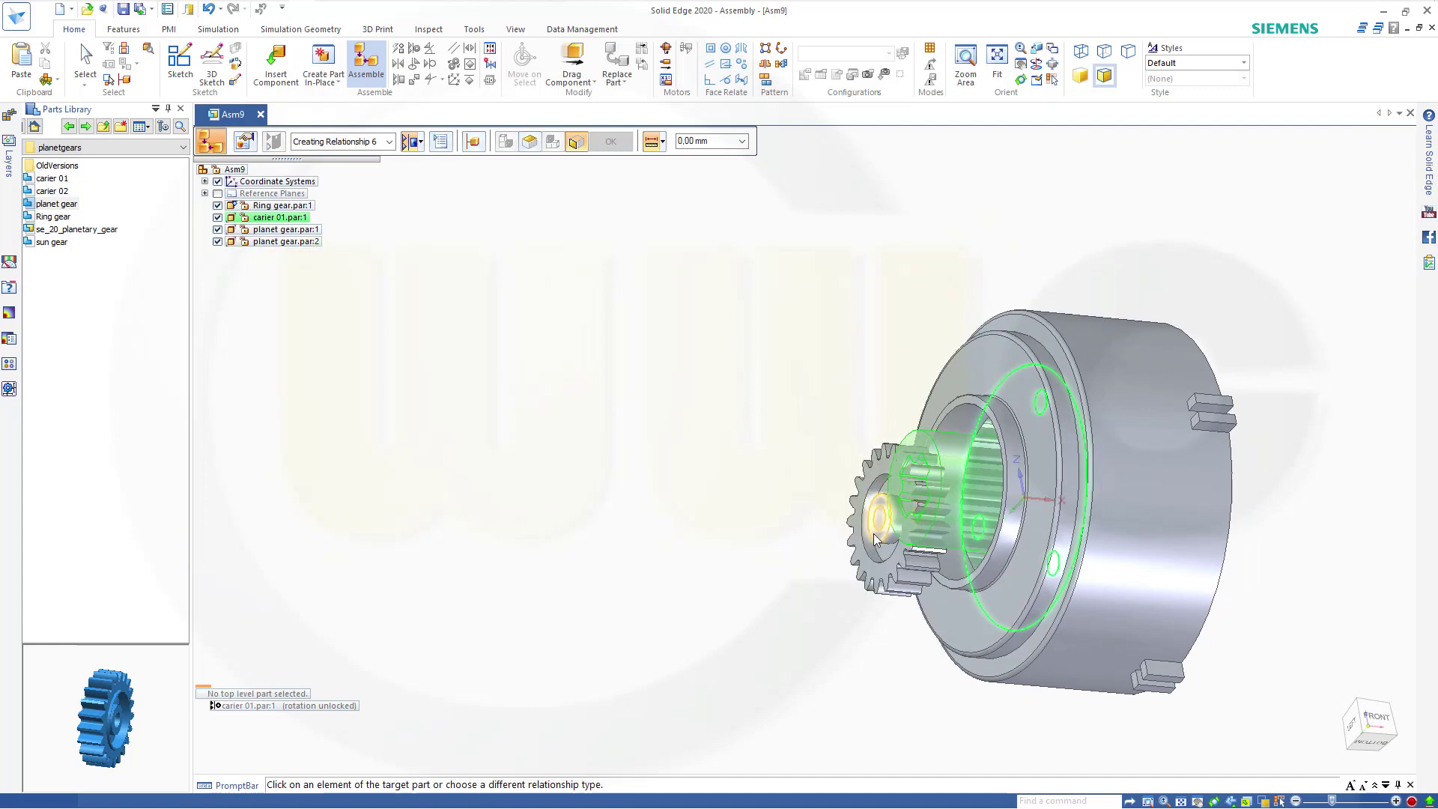
left_click(874, 533)
middle_click_drag(814, 420, 599, 338)
left_click(786, 145)
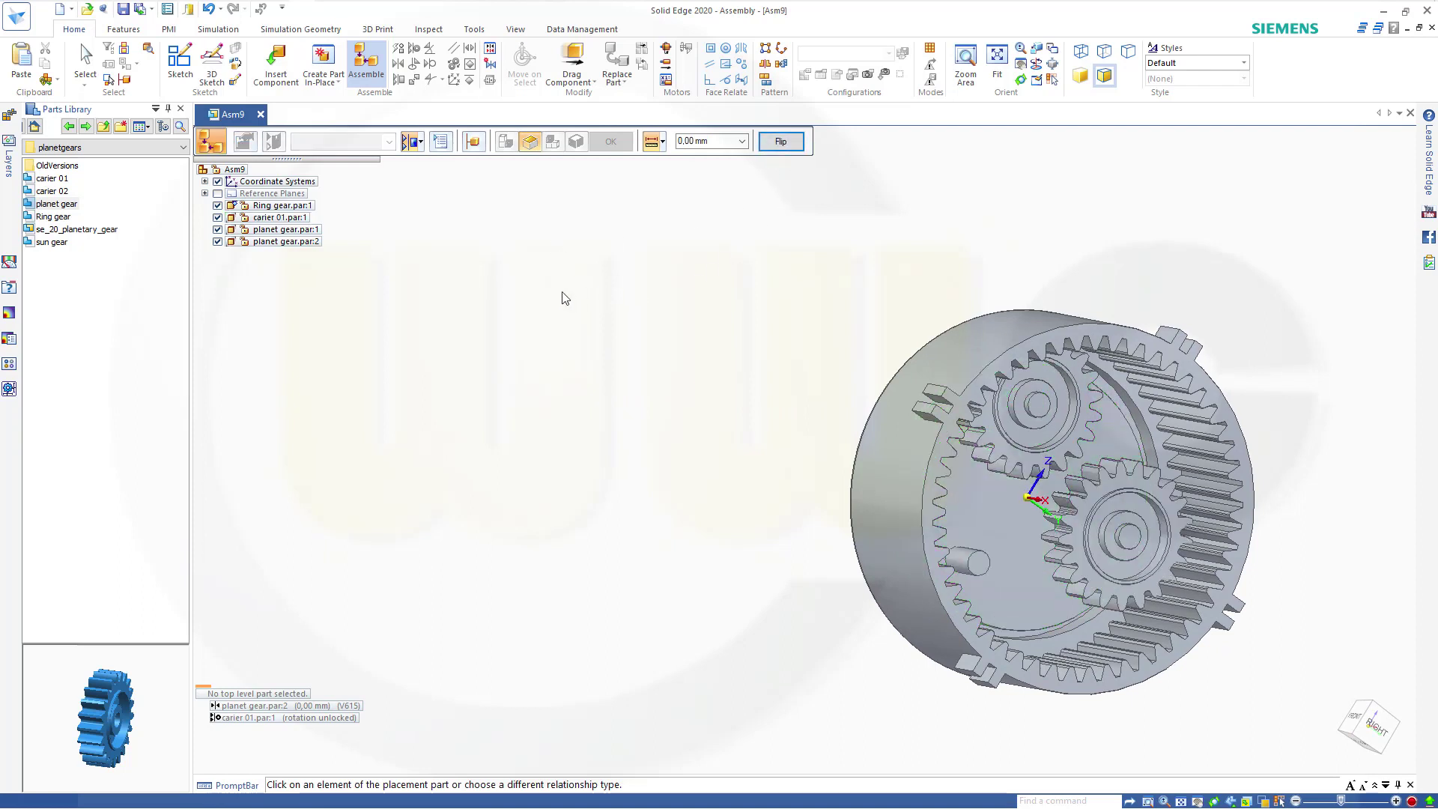
key("Escape")
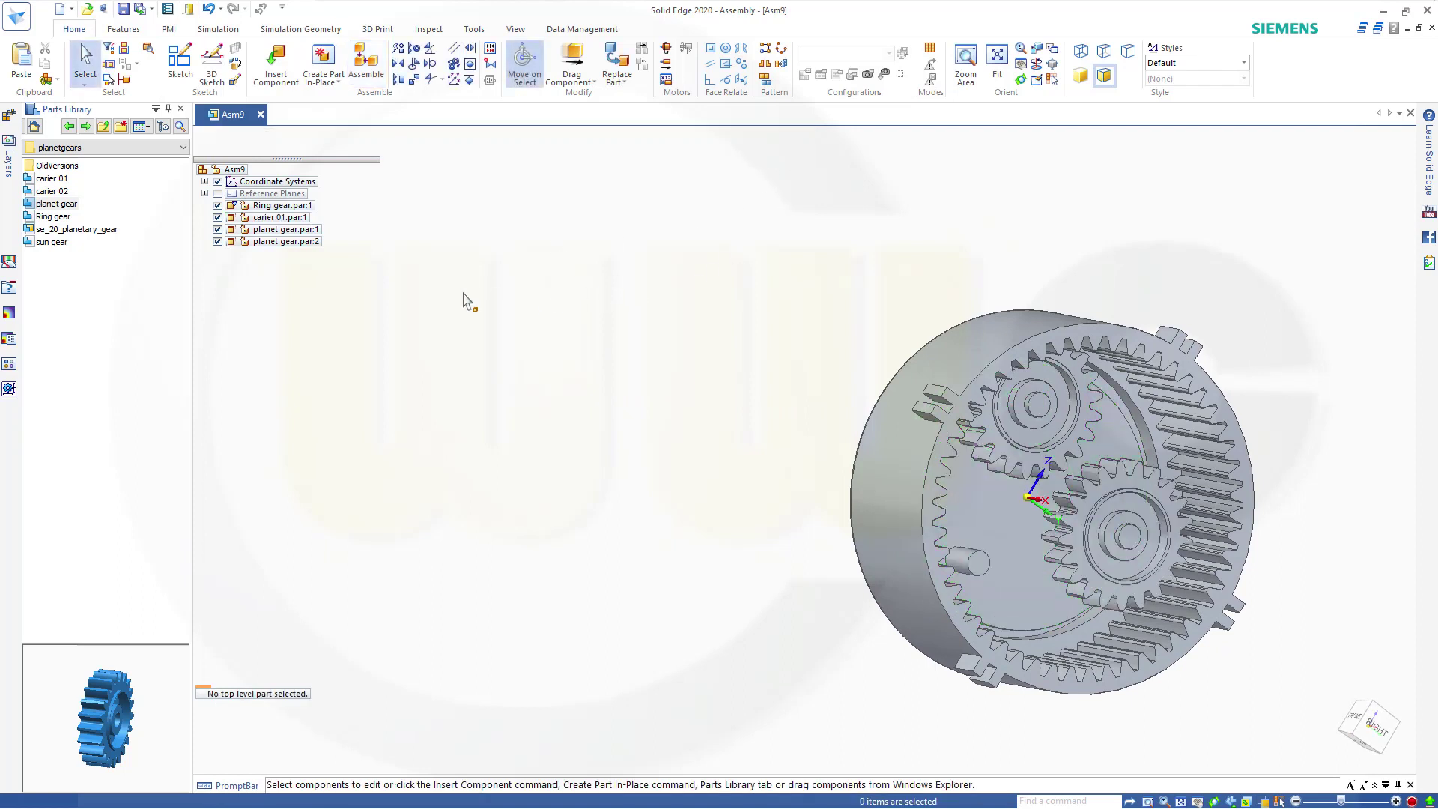
left_click(57, 205)
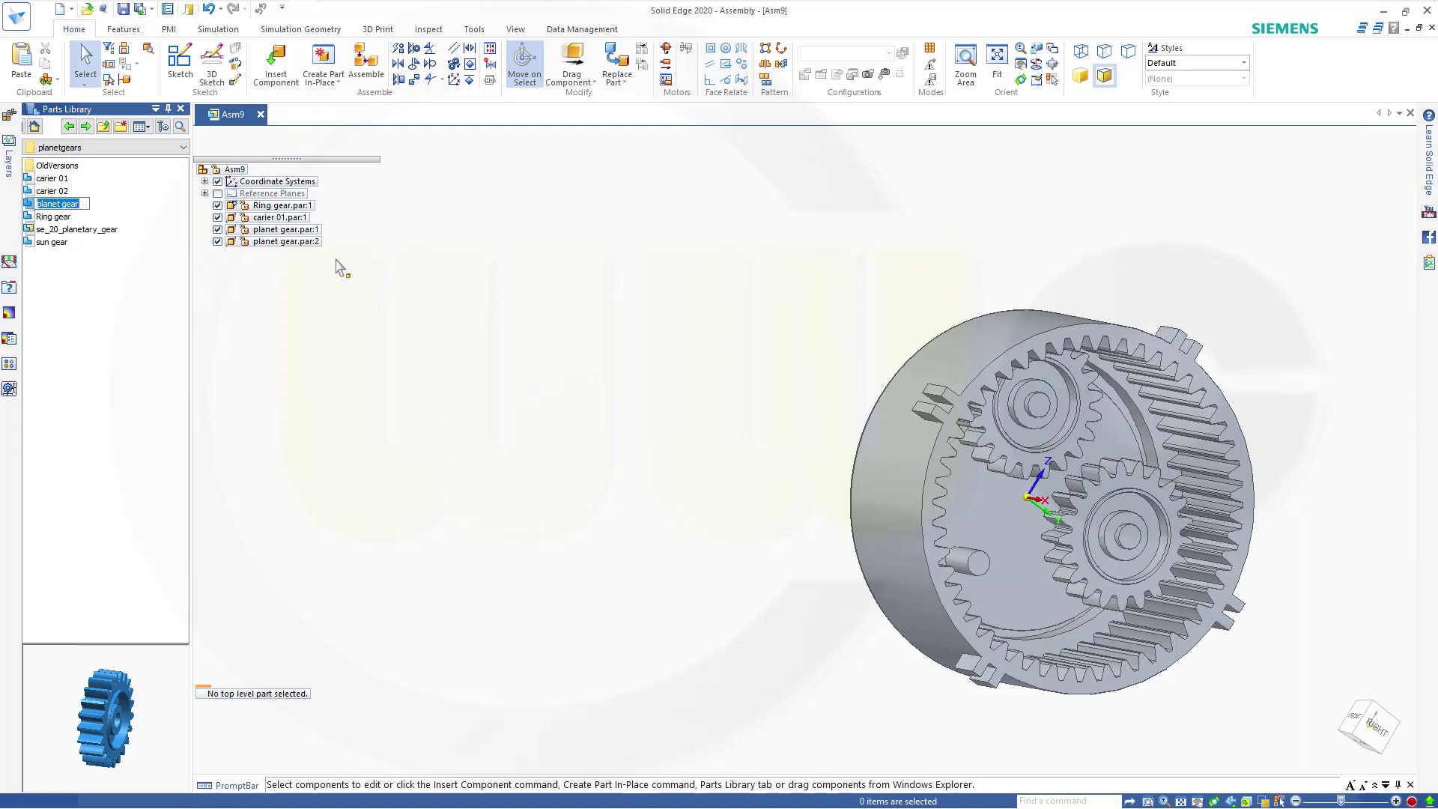
Step: Undo an accidentally inserted extra ring gear
left_click_drag(52, 216, 302, 263)
key("Escape")
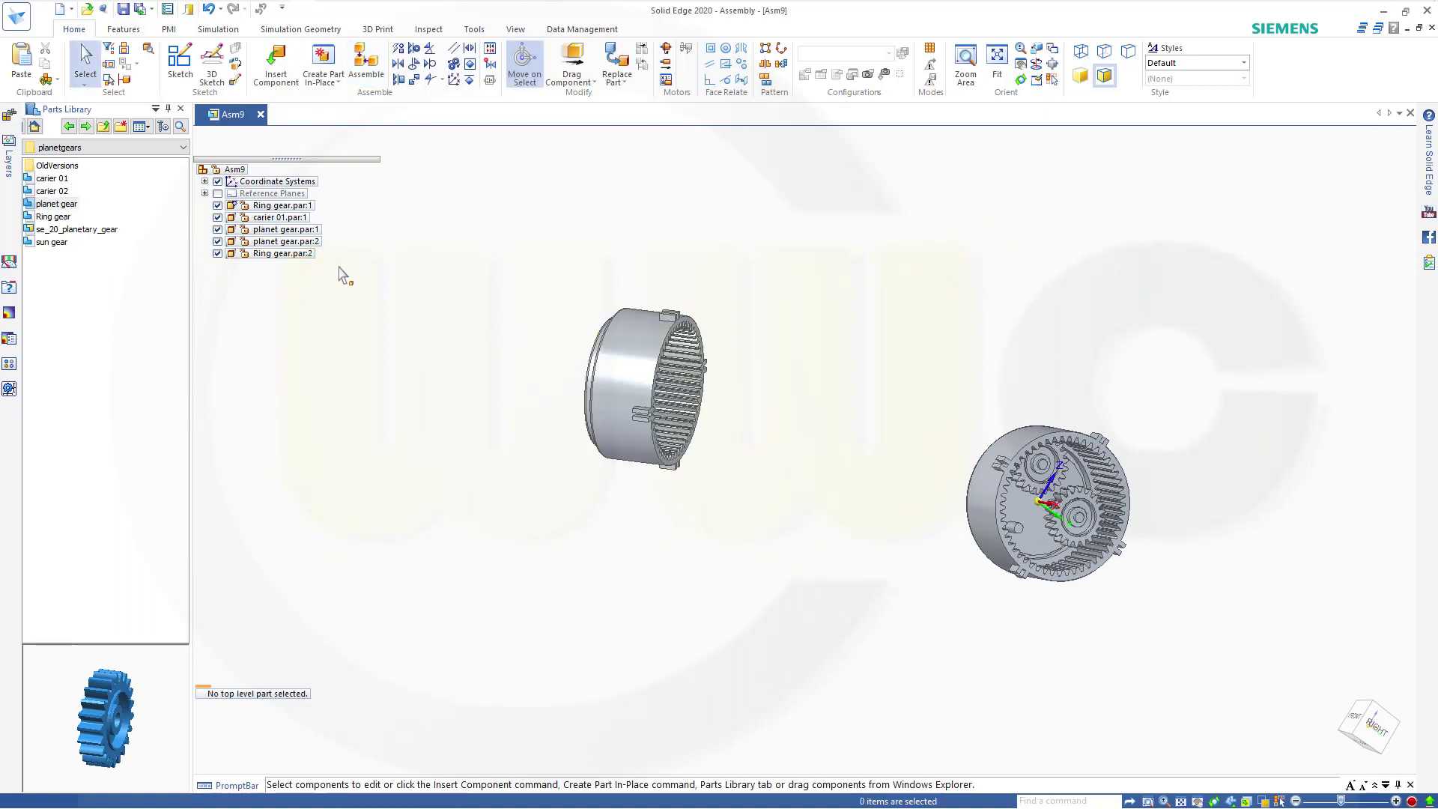
left_click(209, 8)
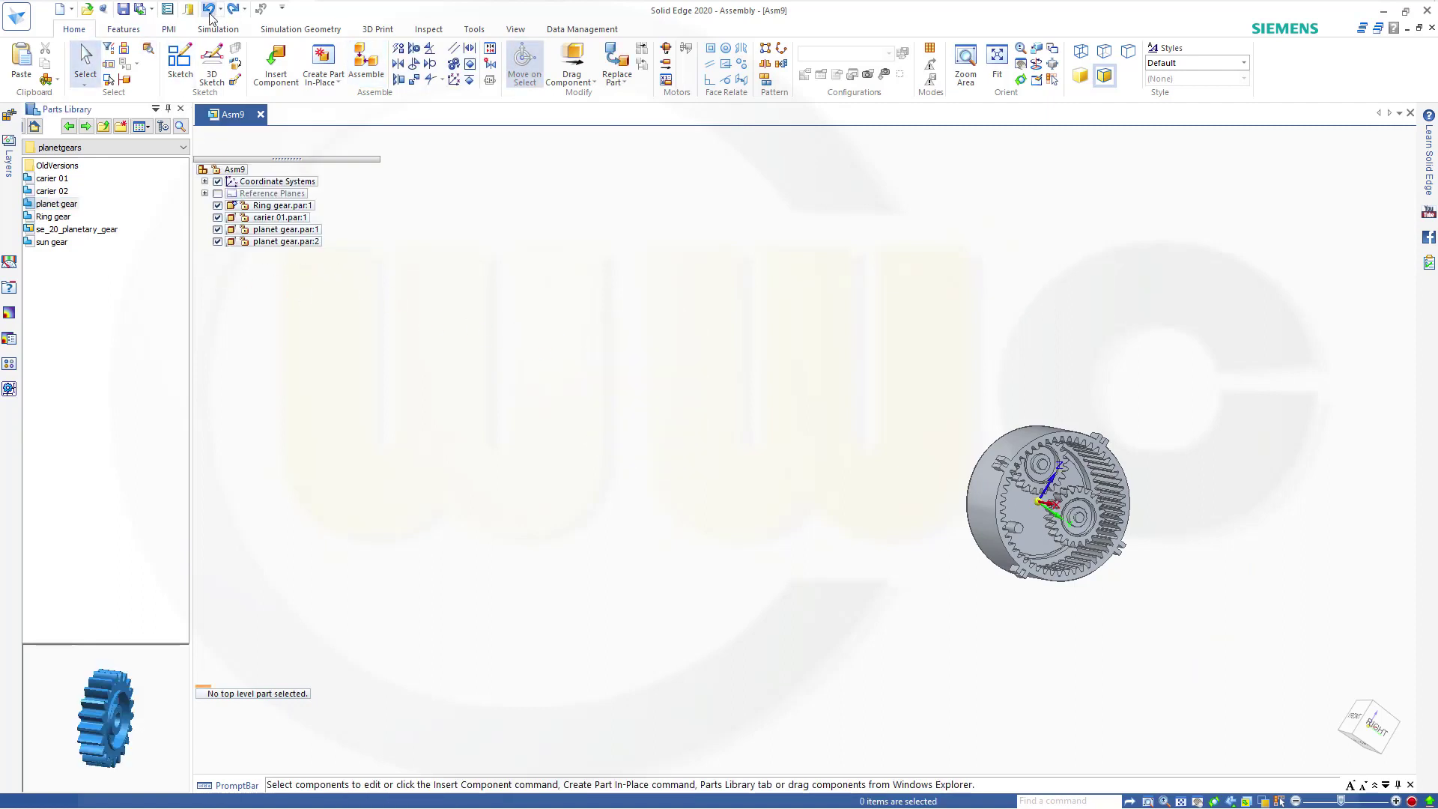
Step: Insert a third planet gear and axially align its bore with the remaining carrier pin
left_click_drag(65, 208, 465, 354)
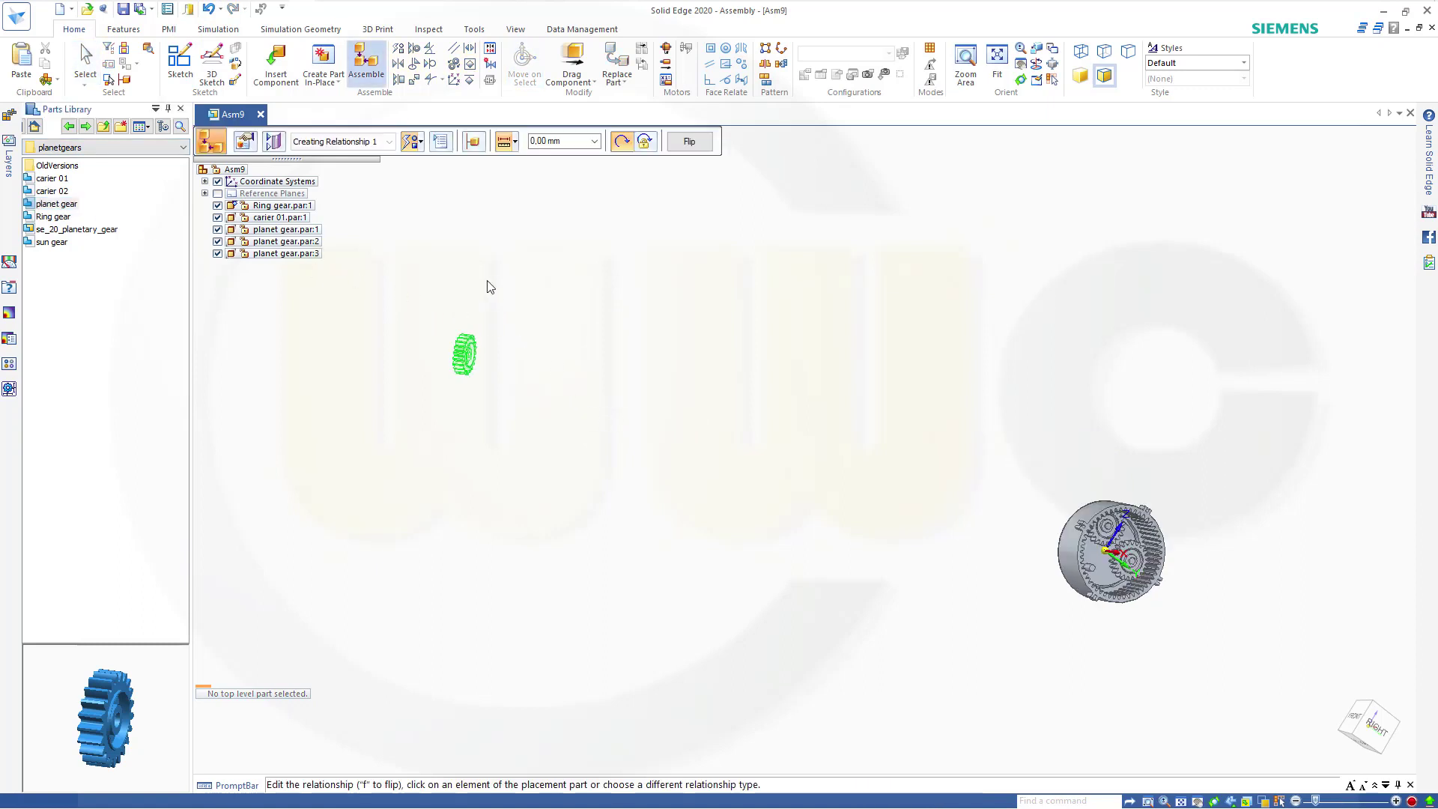
left_click(423, 144)
left_click(447, 229)
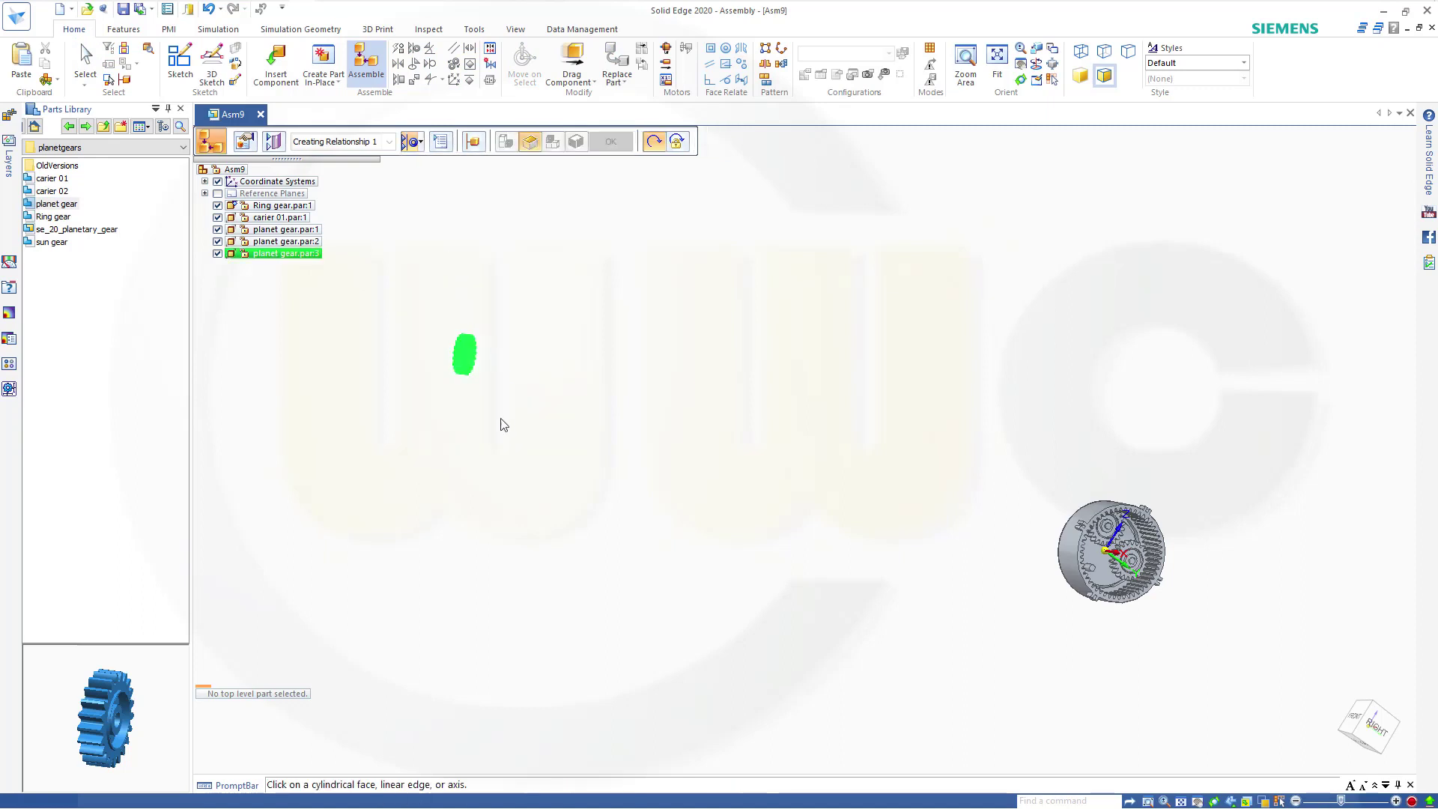
left_click(451, 323)
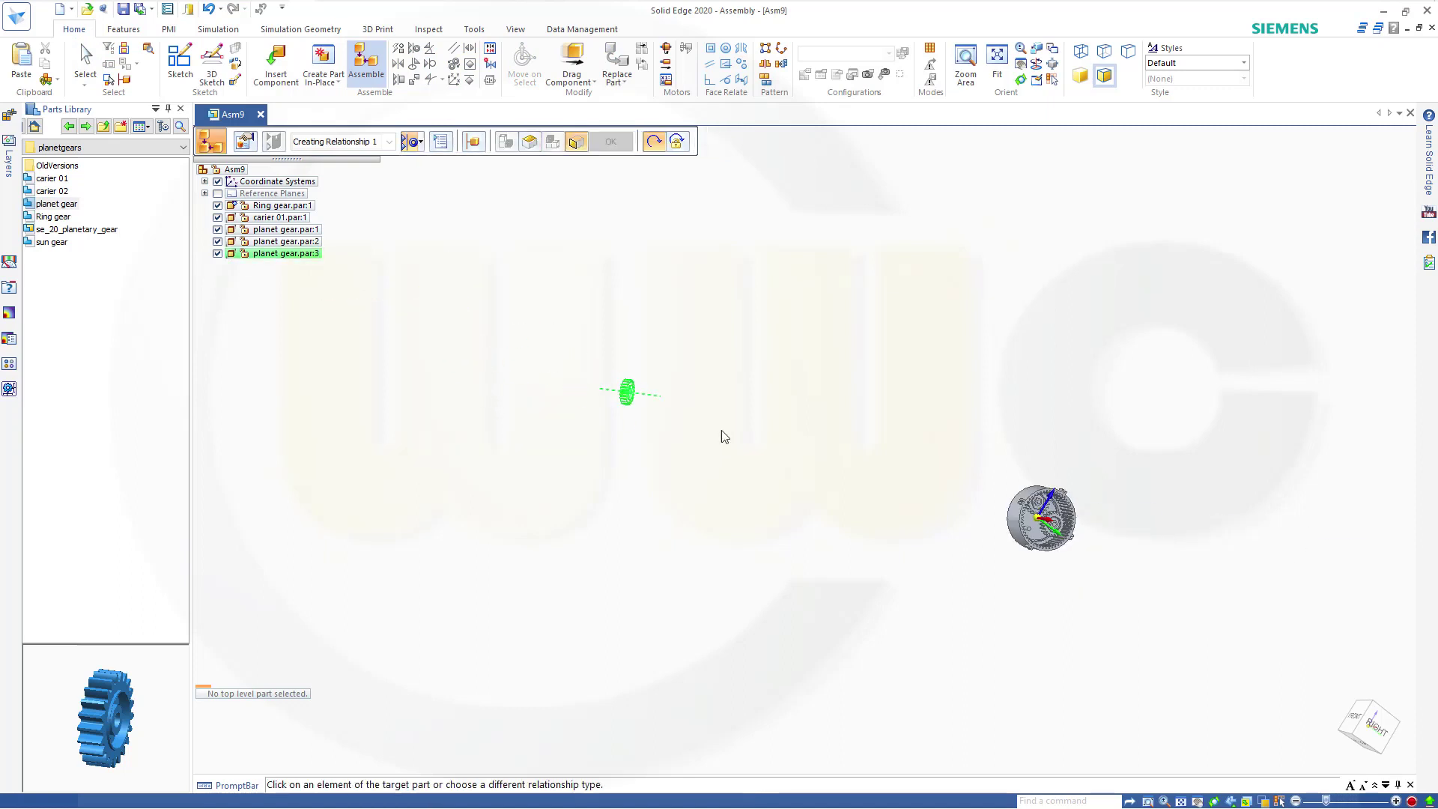
scroll(1063, 545, "up", 6)
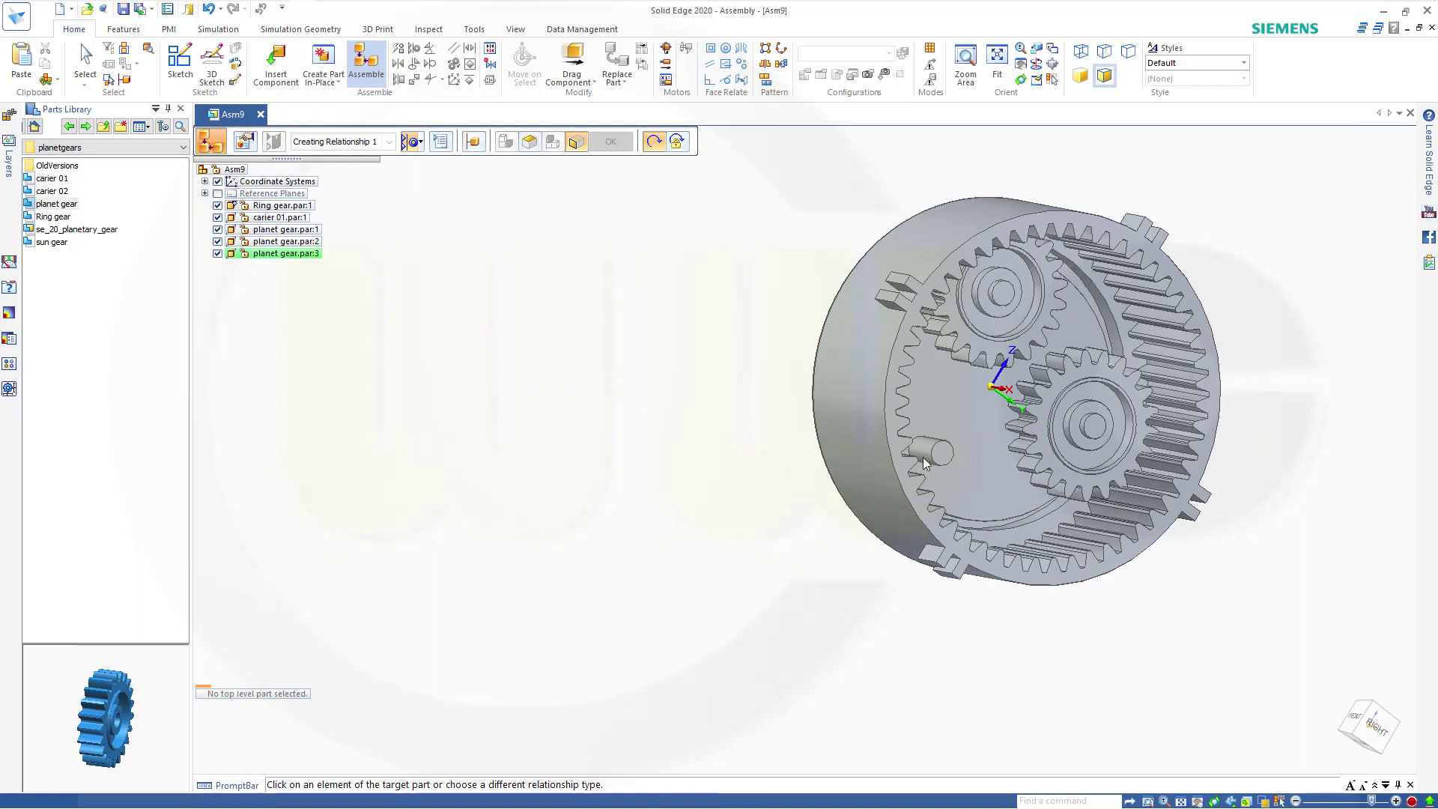
left_click(927, 457)
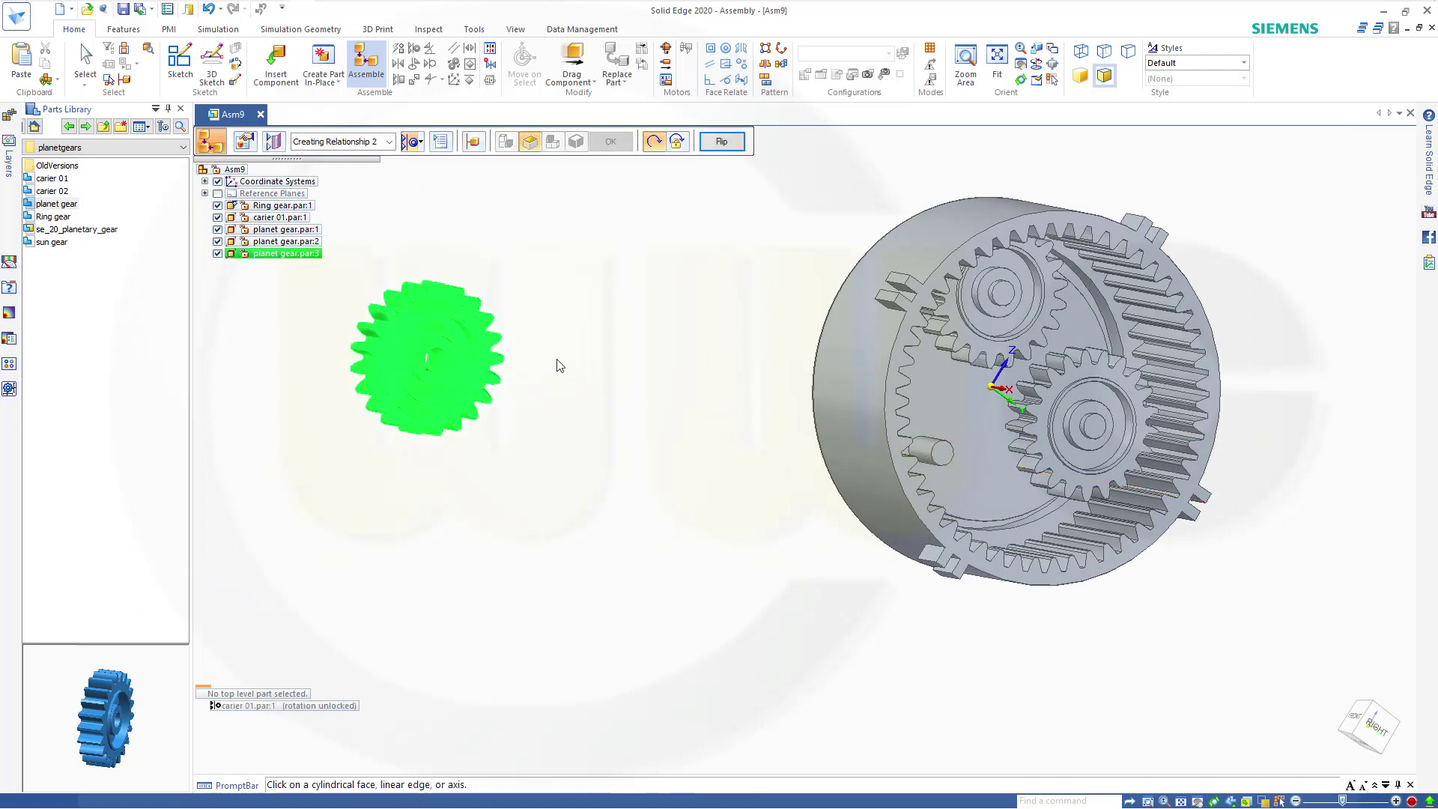
Step: Planar-align the third planet gear's face to the carrier face
left_click(420, 144)
left_click(449, 207)
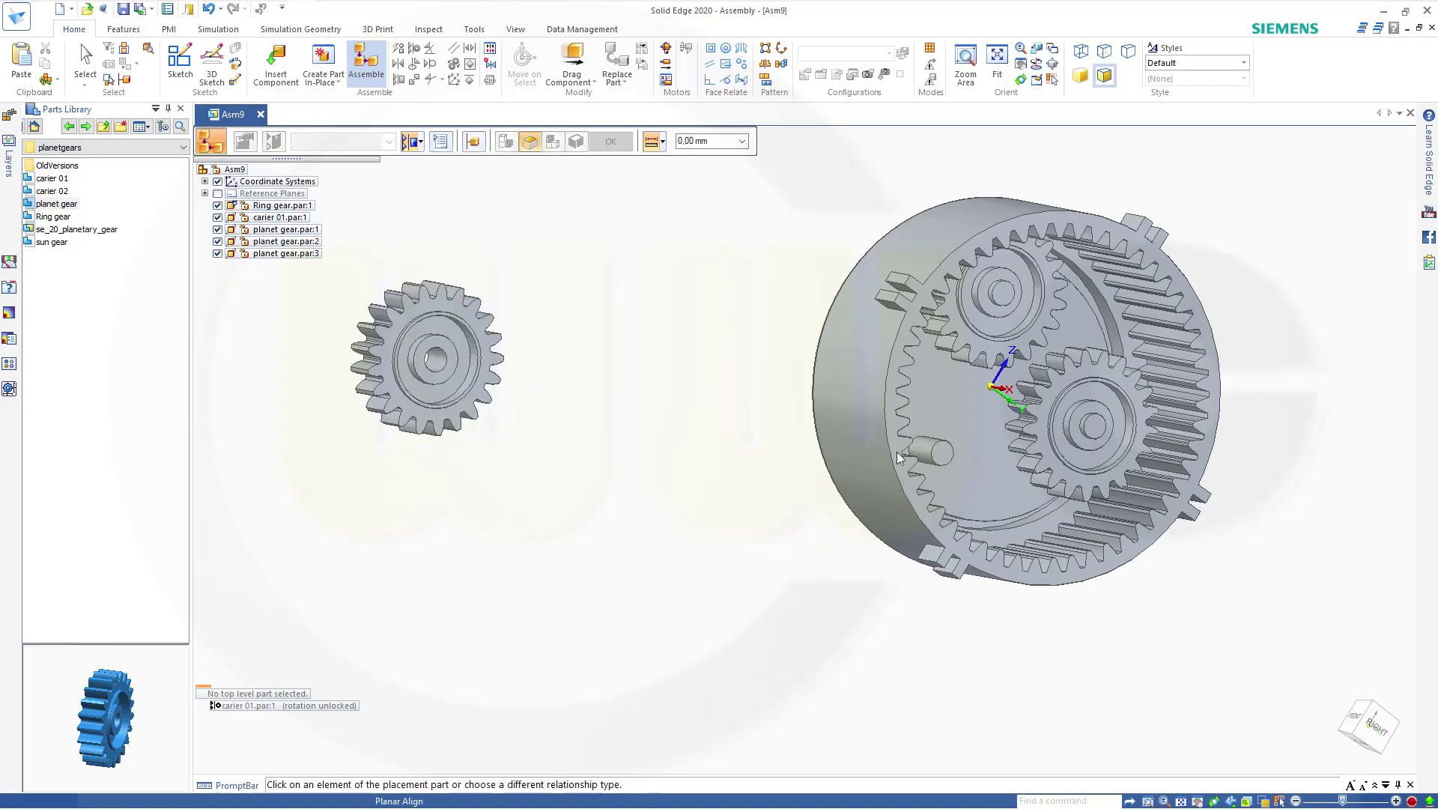
left_click(994, 465)
middle_click_drag(613, 455, 716, 411)
left_click(462, 363)
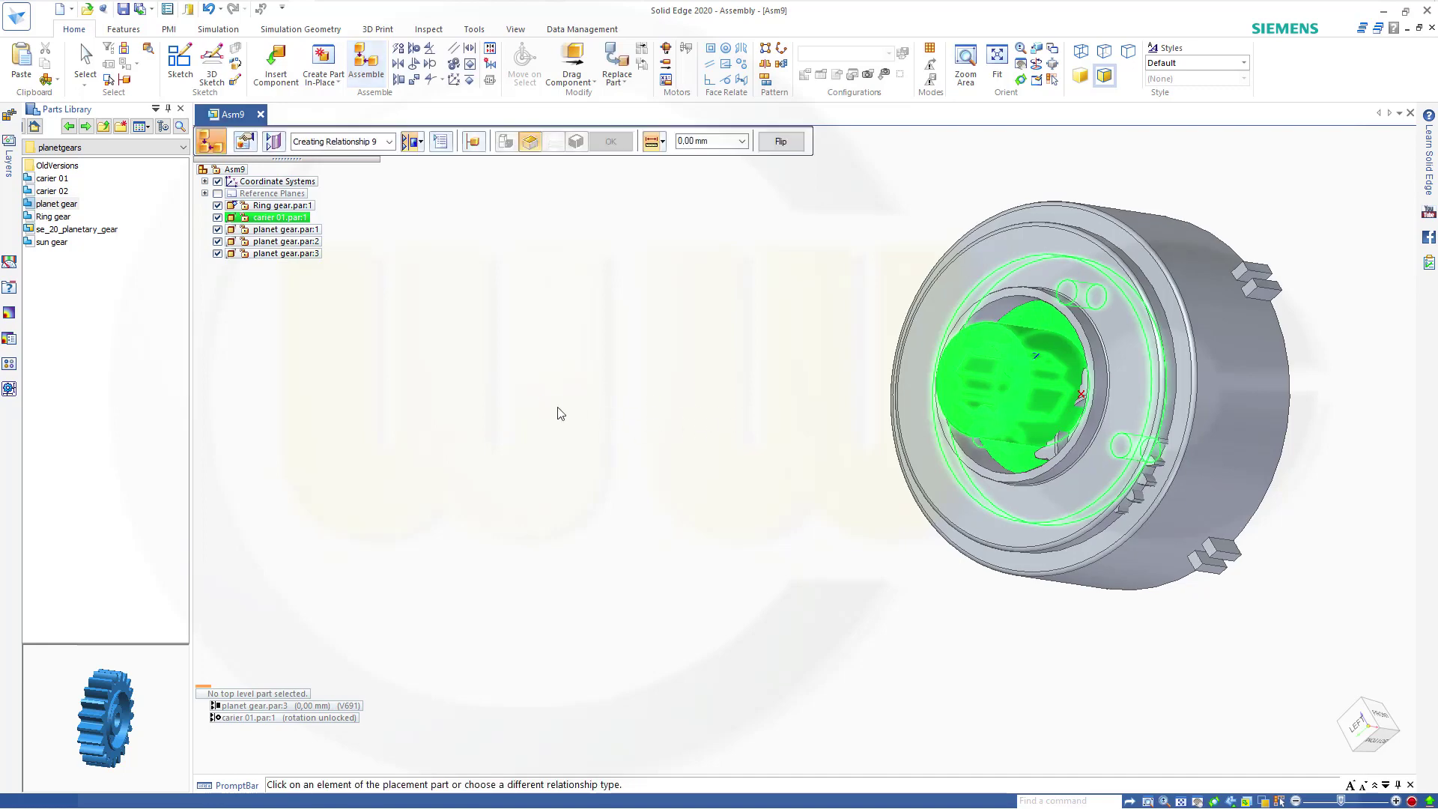
middle_click_drag(558, 411, 568, 379)
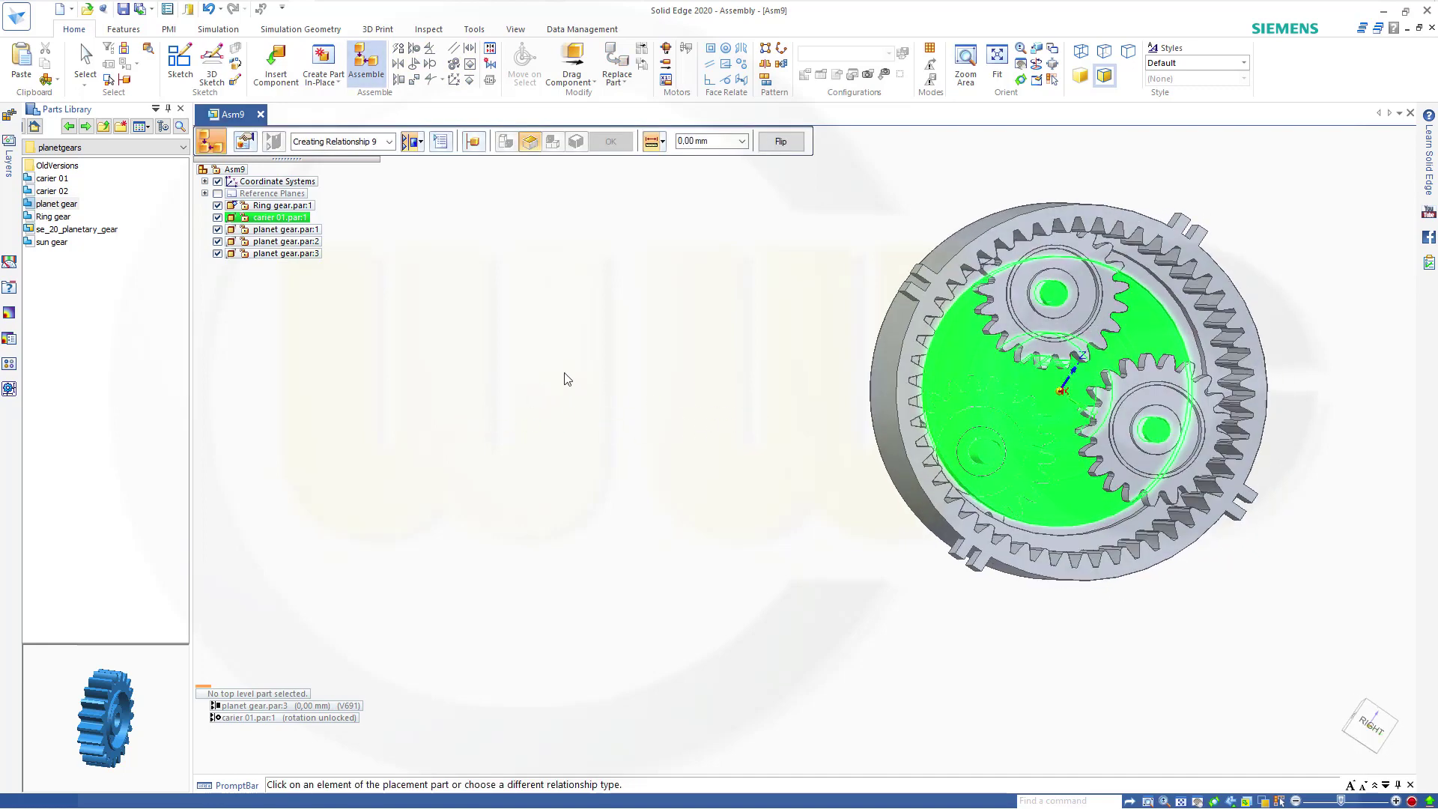
right_click(323, 363)
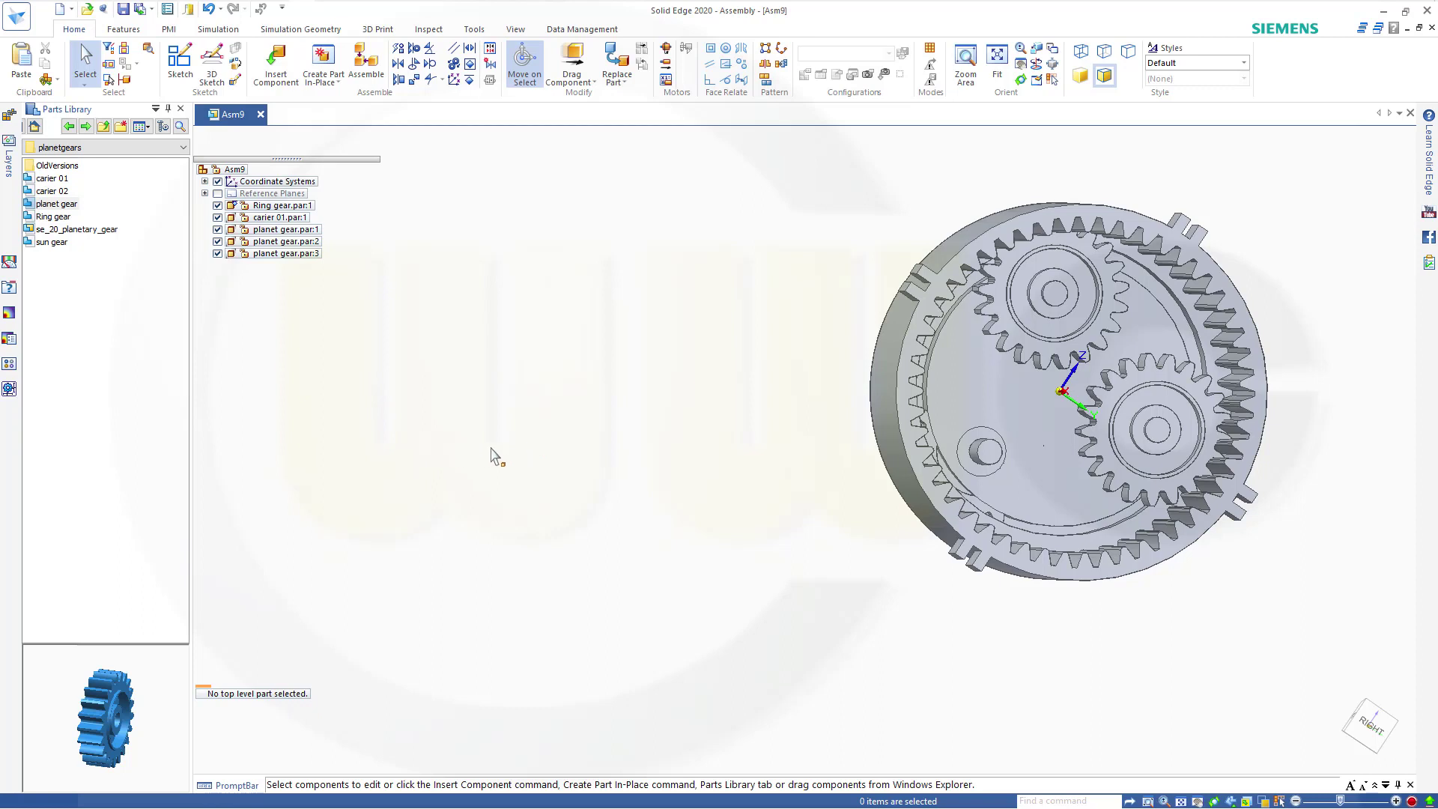
Step: Review the assembly's relationship list in the Assembly Relationships Manager
right_click(313, 376)
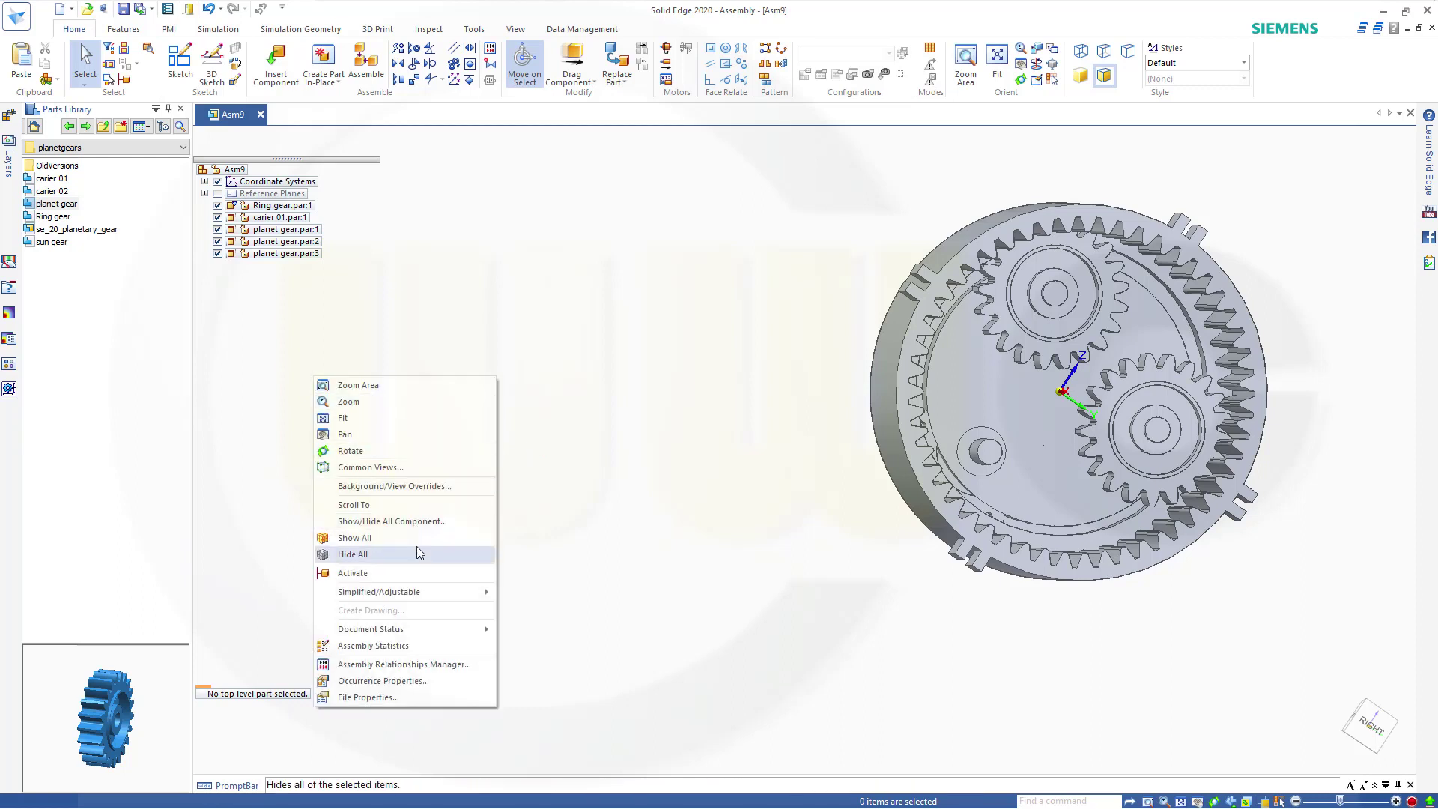
left_click(404, 664)
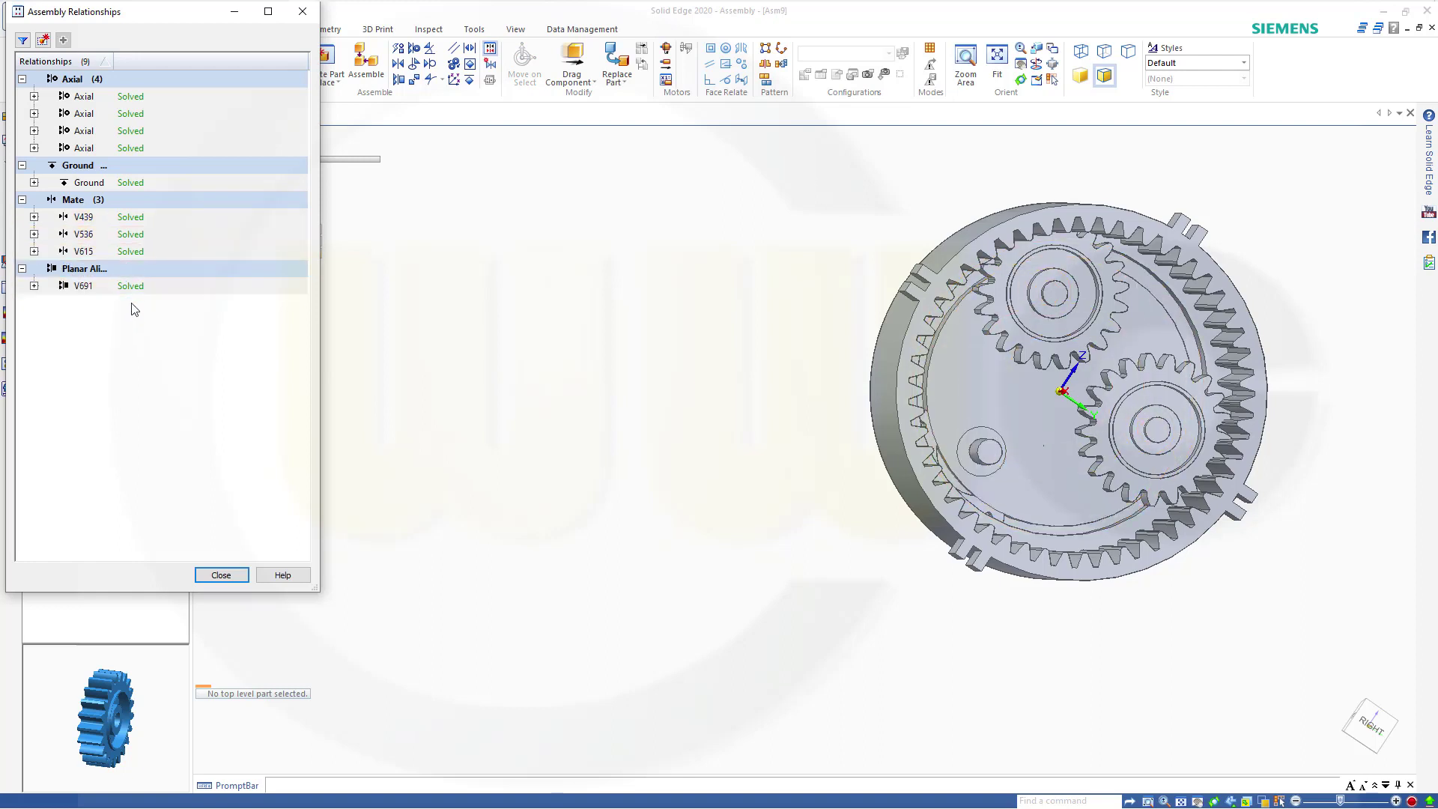
key("Escape")
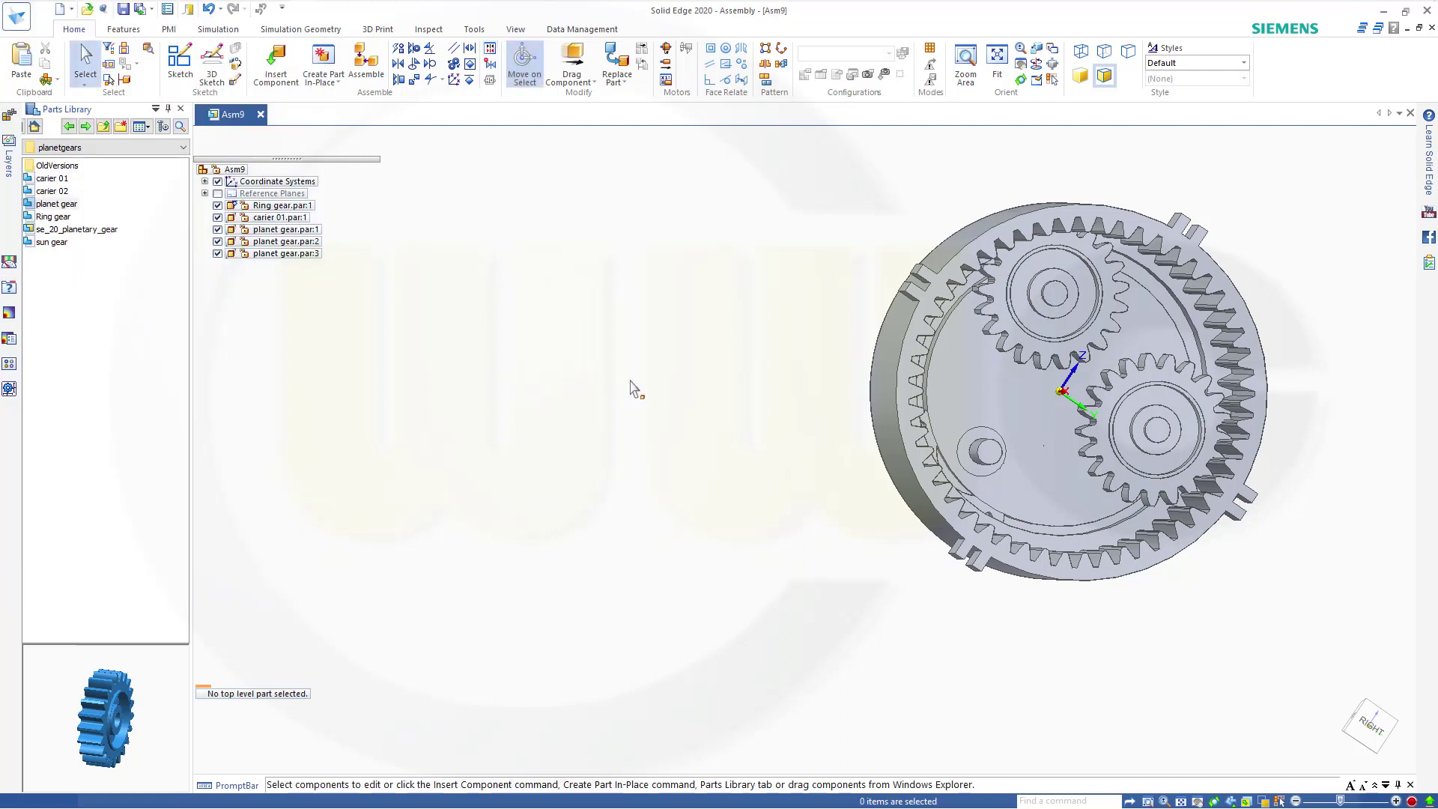
Step: Flip planet gear.par:3's V691 planar align so it sits flush beside the other planets
left_click(268, 253)
right_click(268, 254)
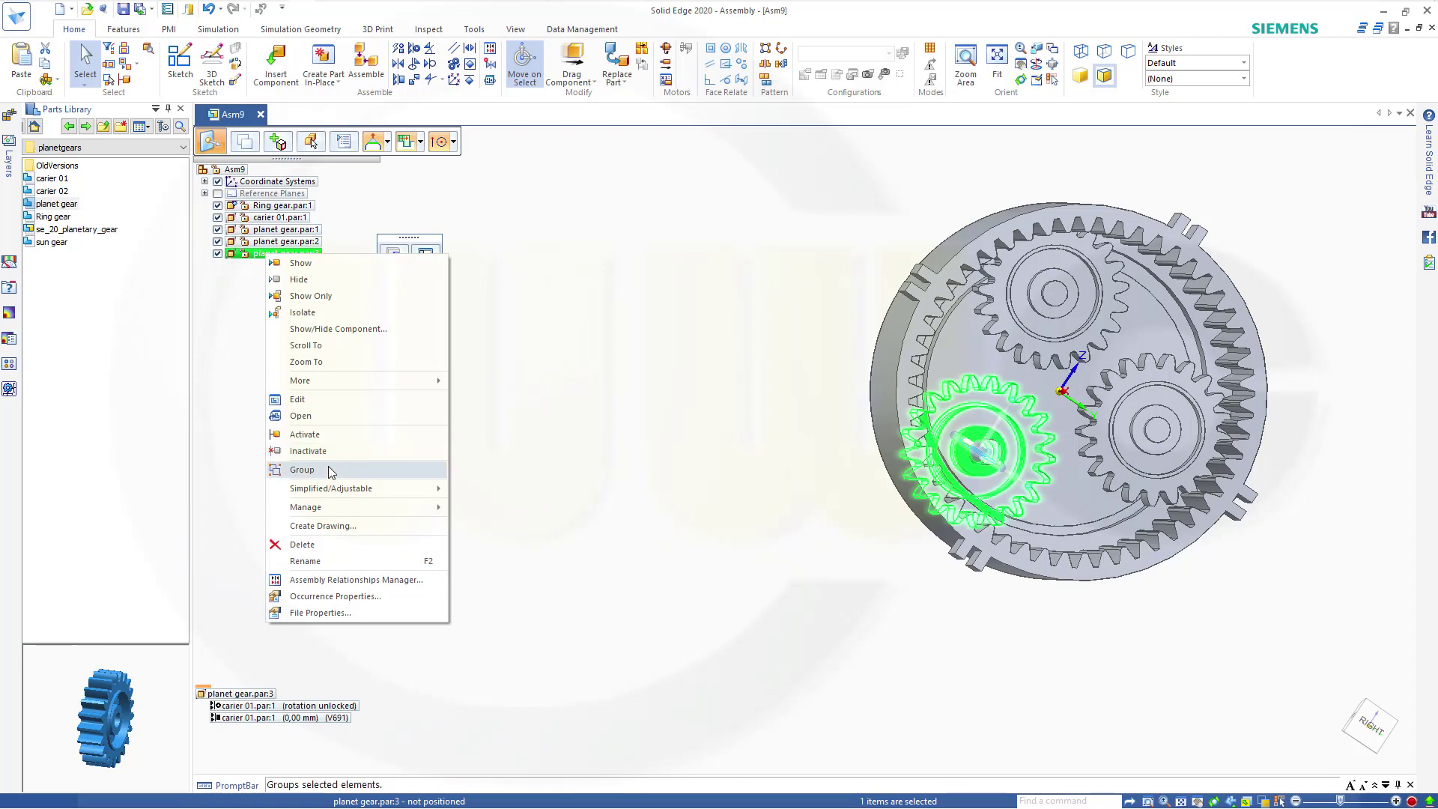
left_click(347, 580)
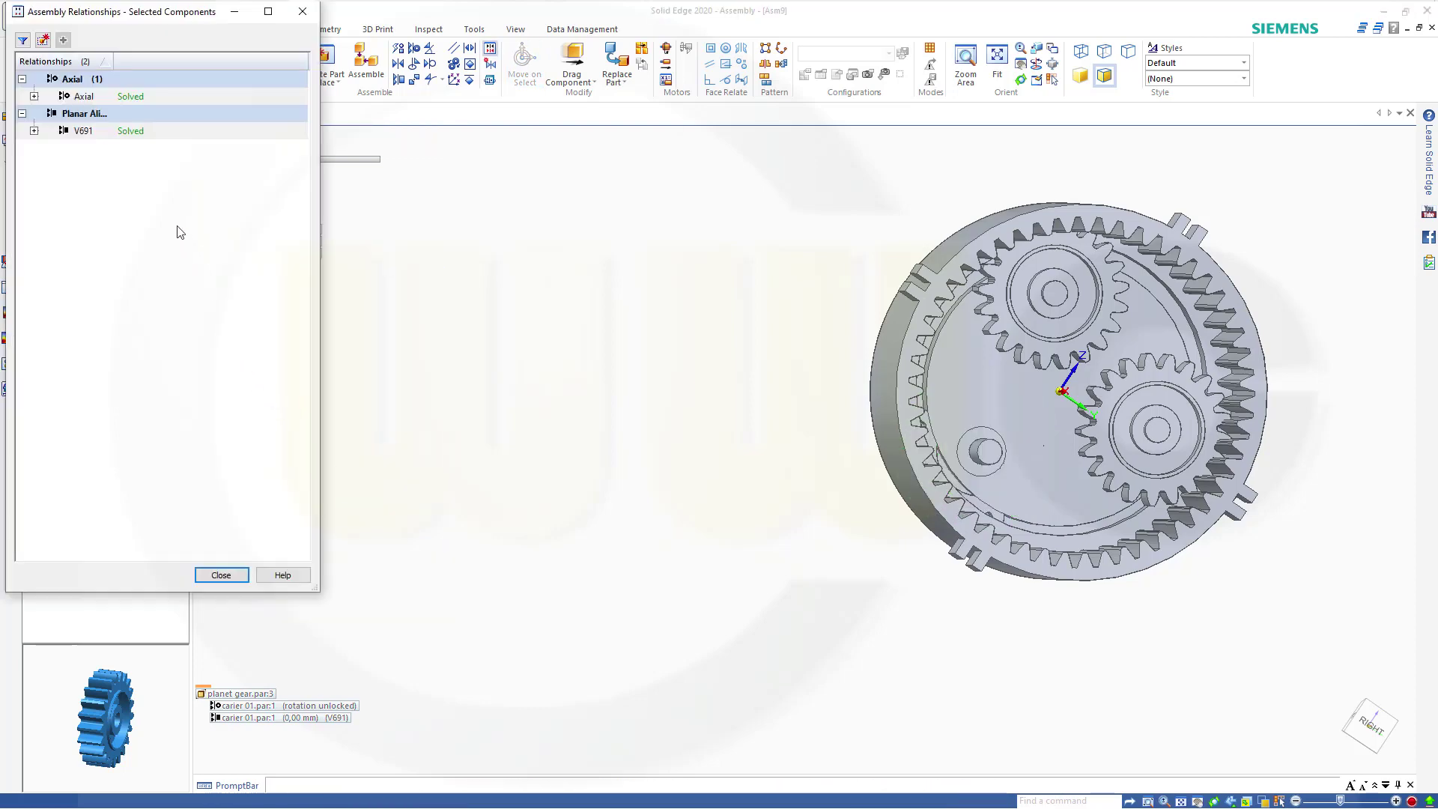
left_click(154, 132)
right_click(154, 132)
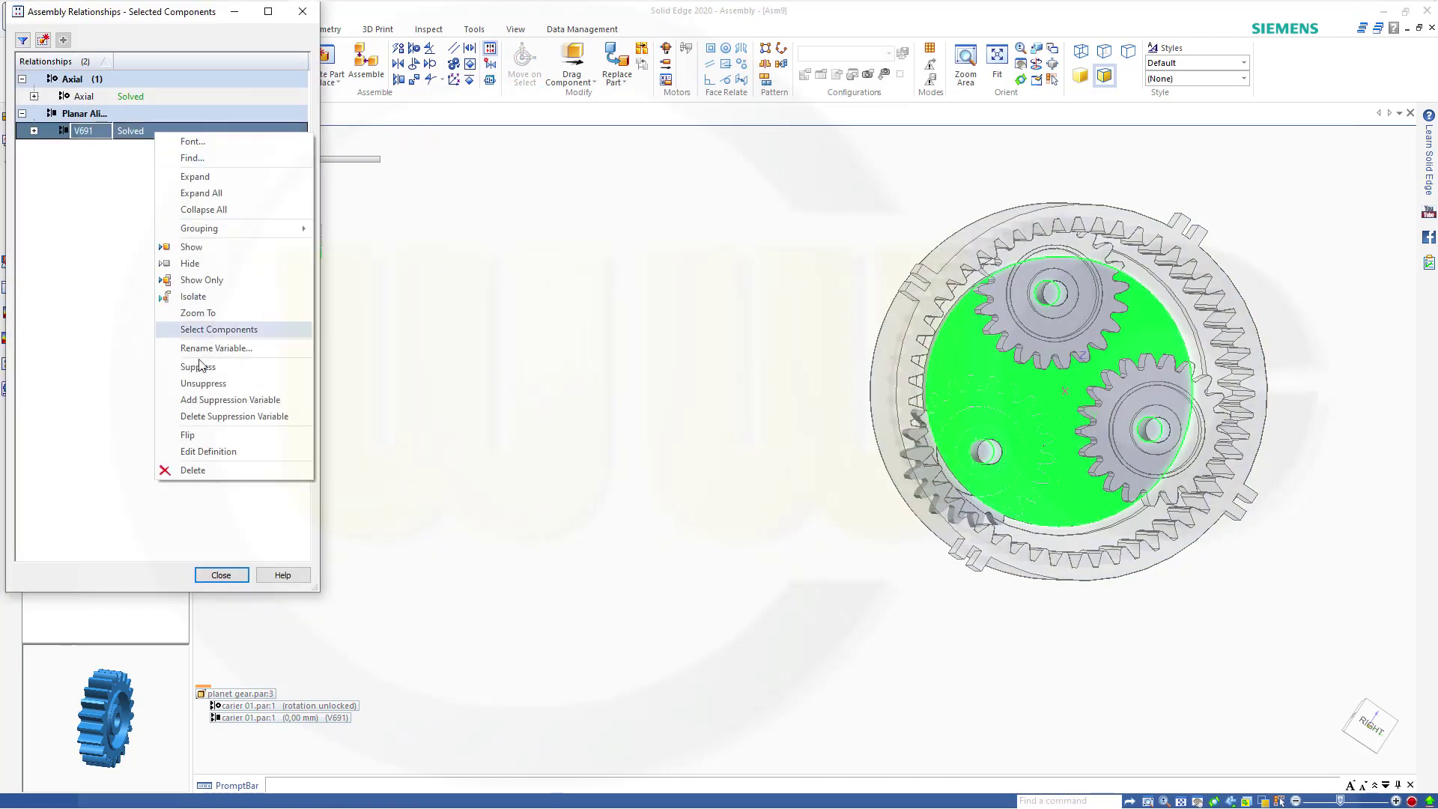
left_click(188, 435)
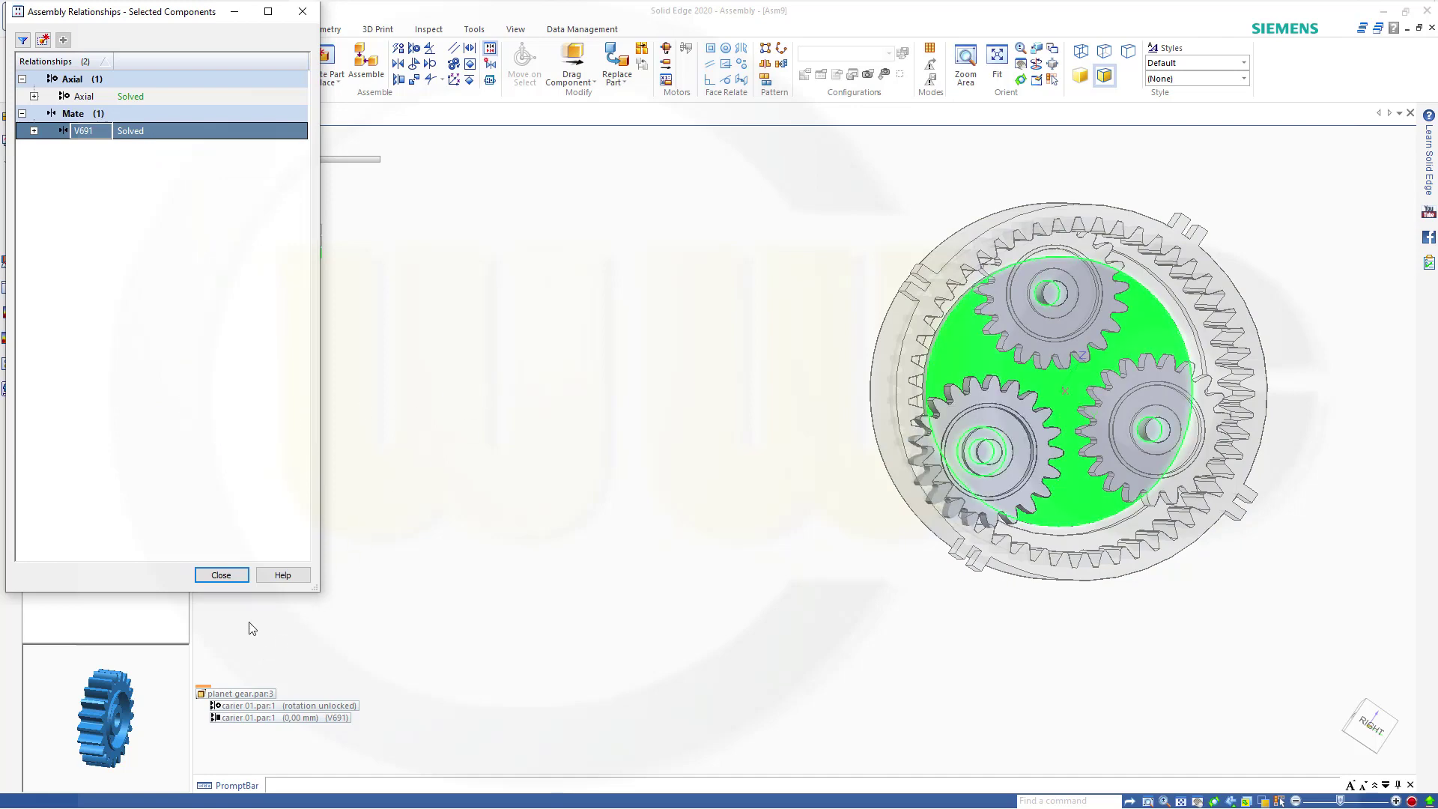
left_click(221, 574)
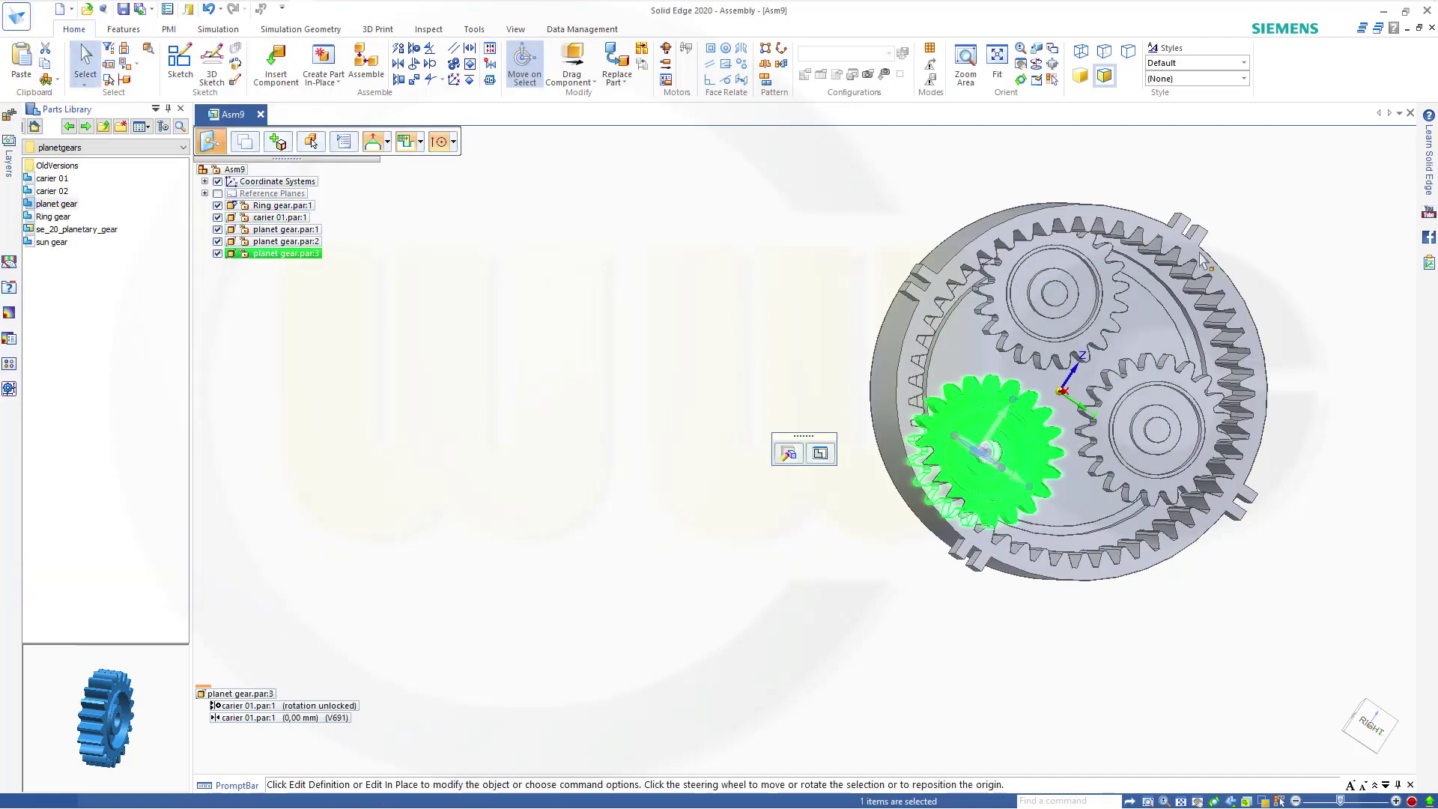
scroll(1160, 270, "up", 2)
left_click(1335, 307)
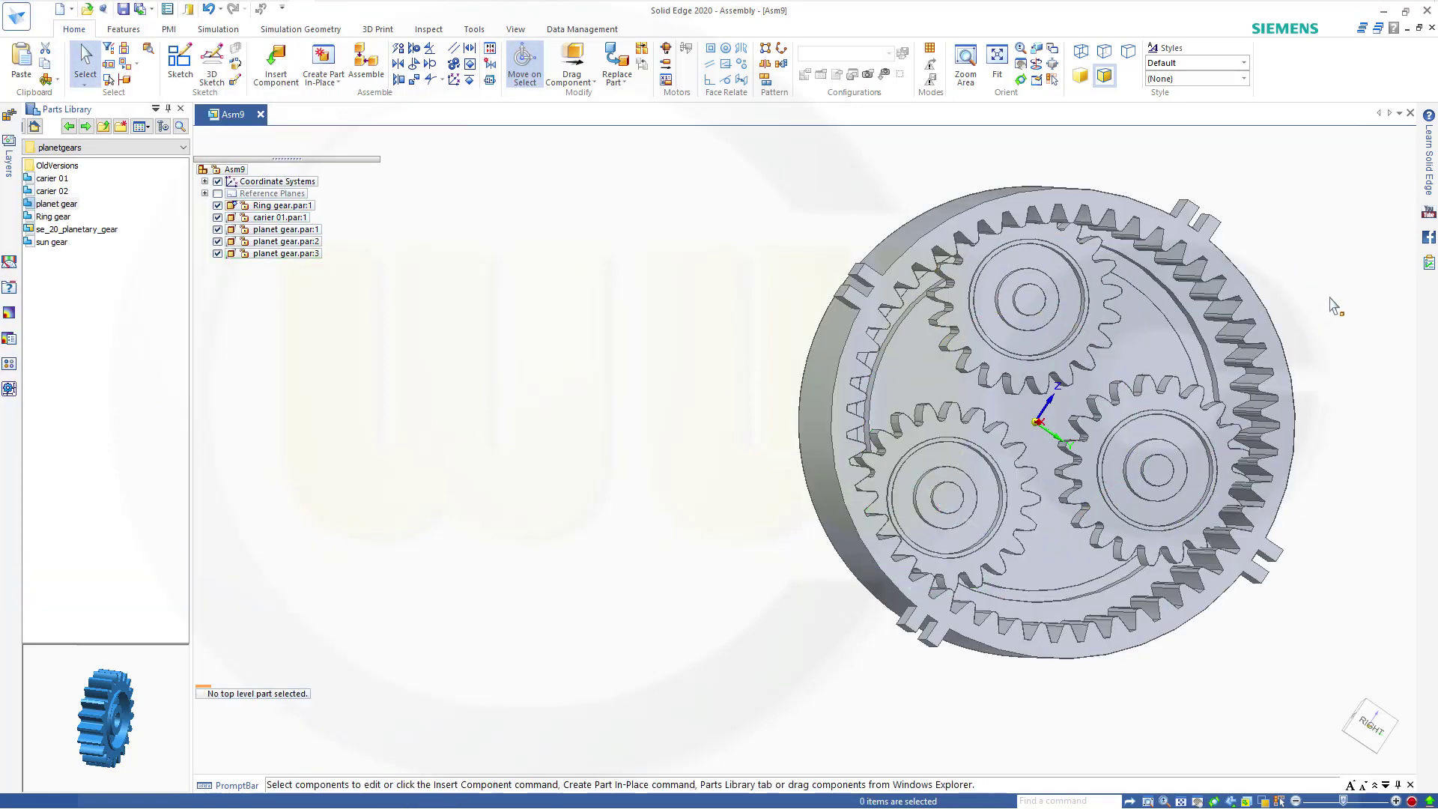
scroll(1282, 289, "up", 2)
scroll(861, 315, "down", 2)
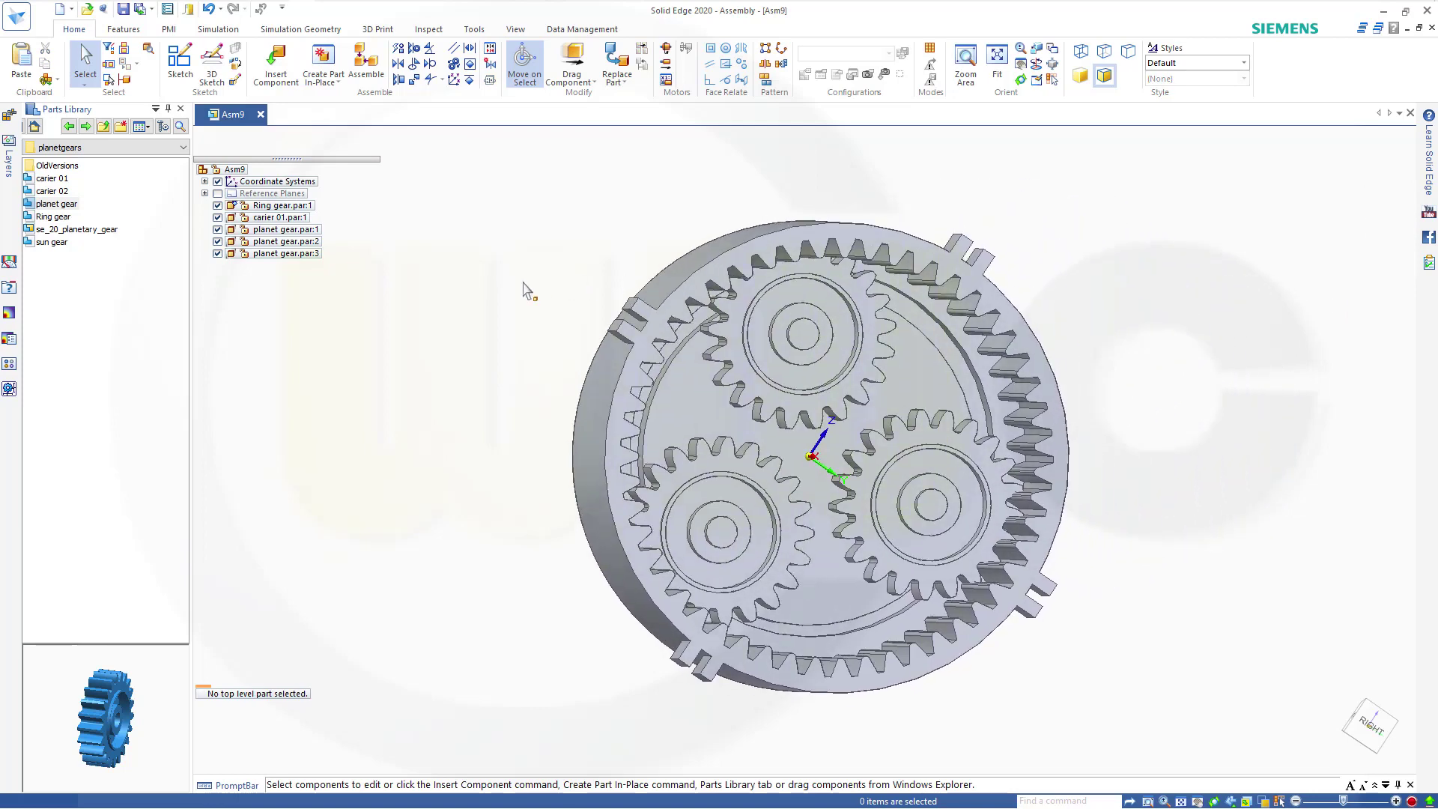
Step: Create a Gear relationship between the Ring gear and the top planet gear with ratio 1 to 2
left_click(454, 64)
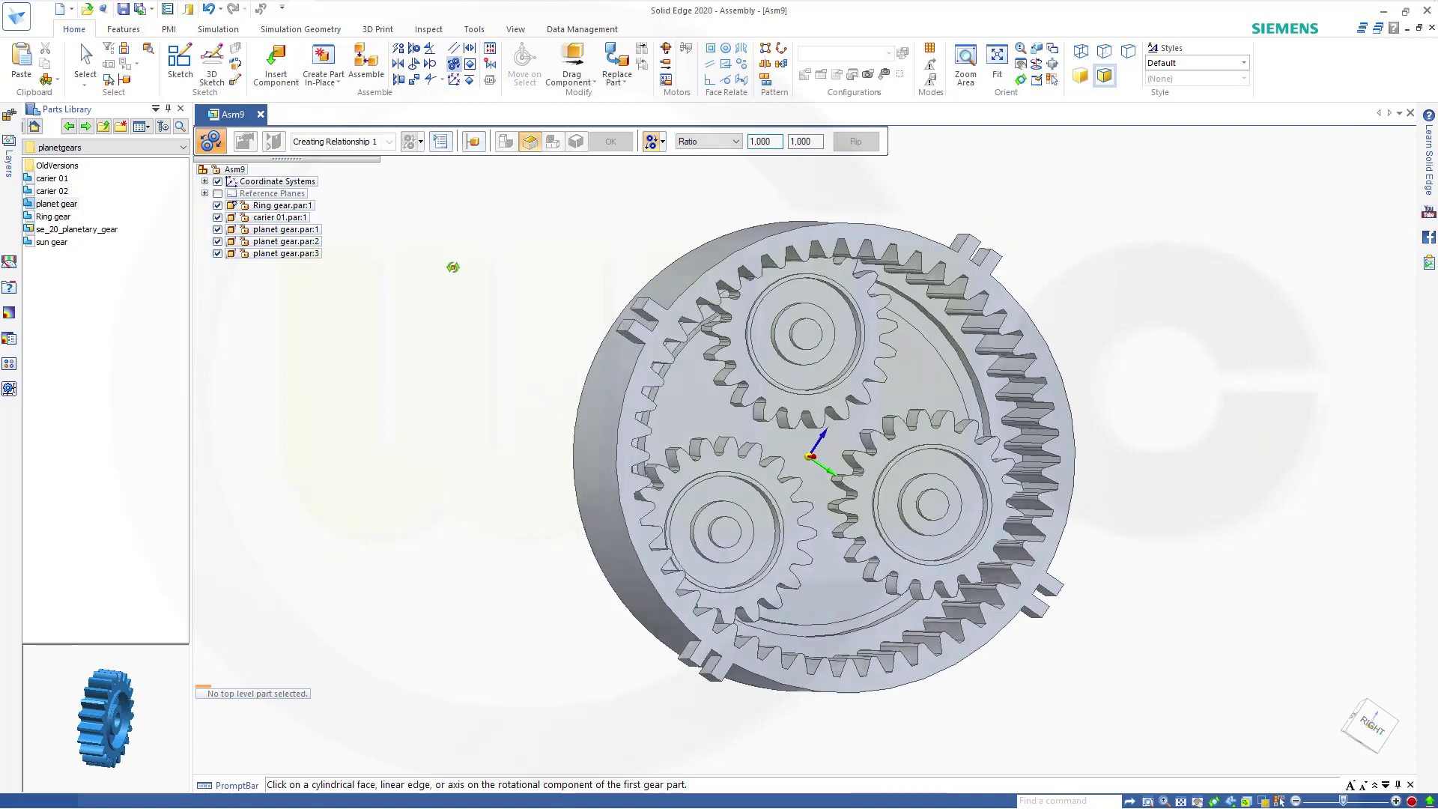
middle_click_drag(452, 267, 464, 282)
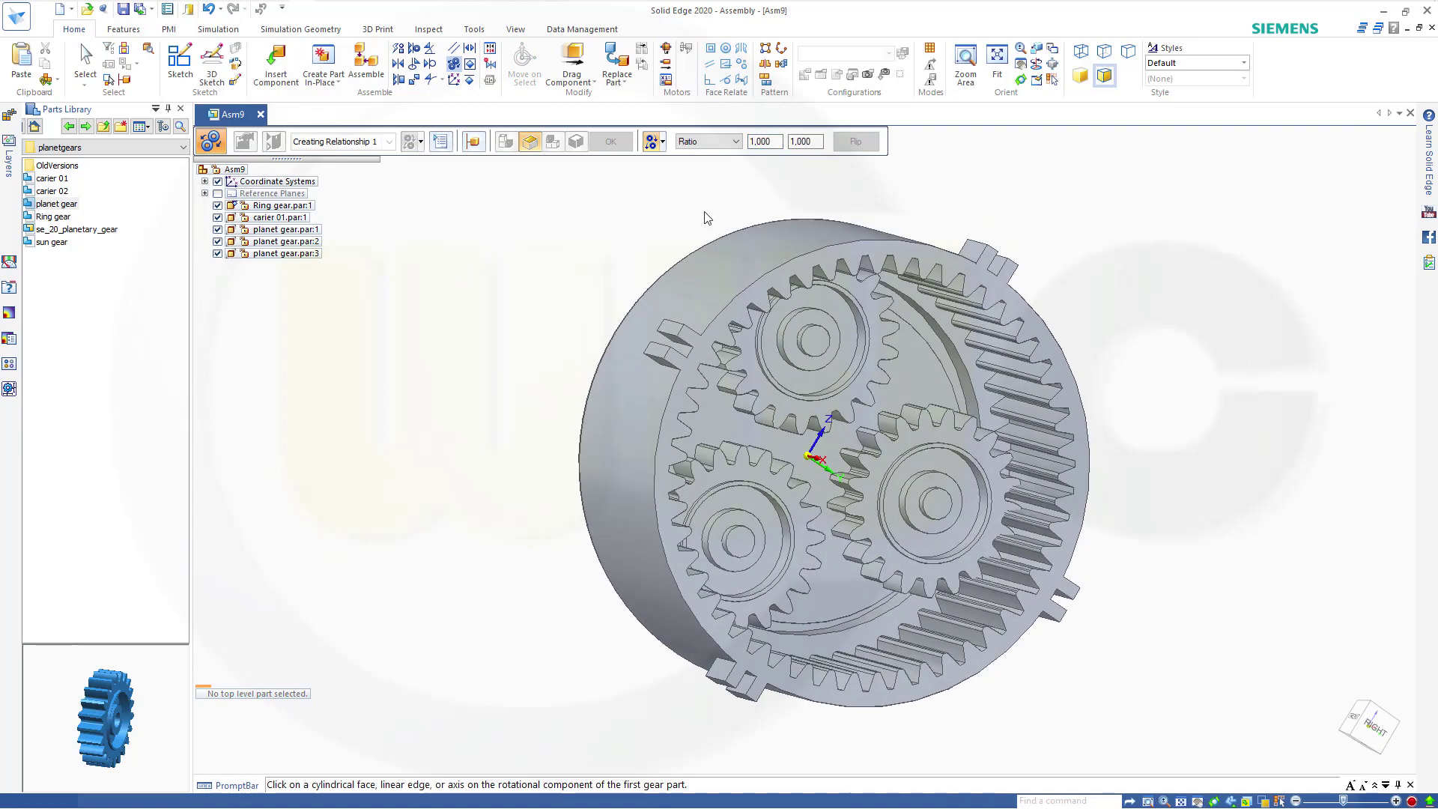
left_click(724, 278)
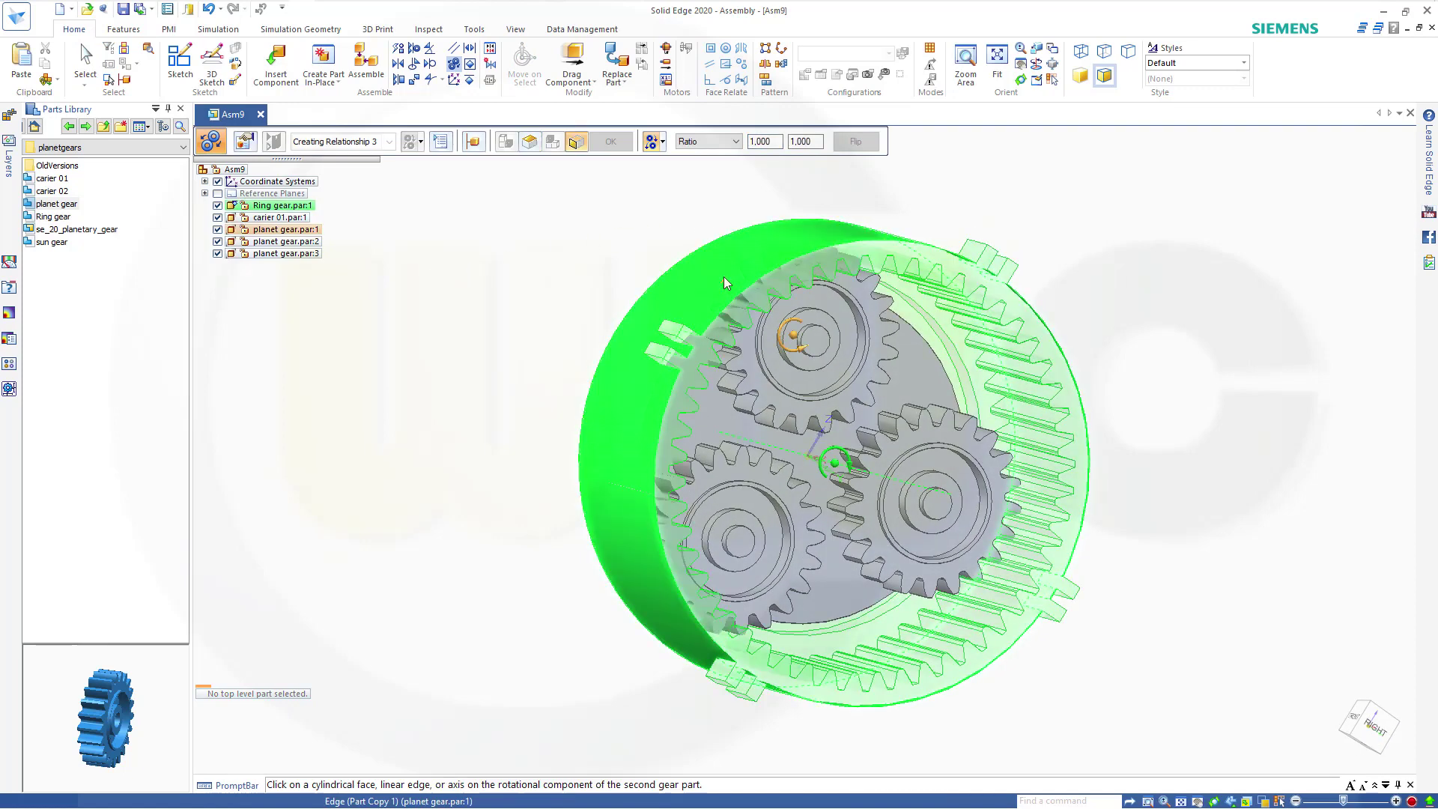
scroll(854, 380, "up", 3)
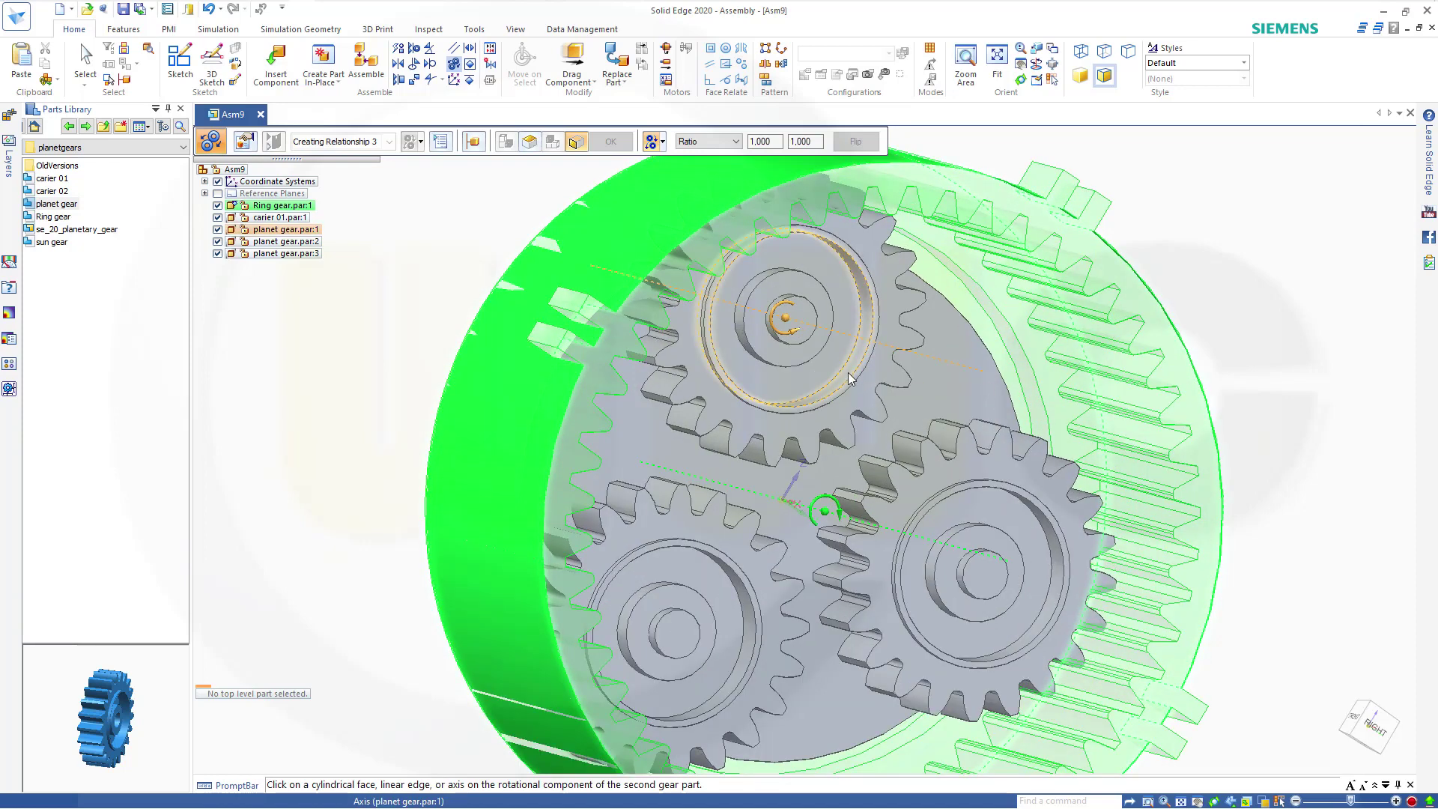
left_click(851, 370)
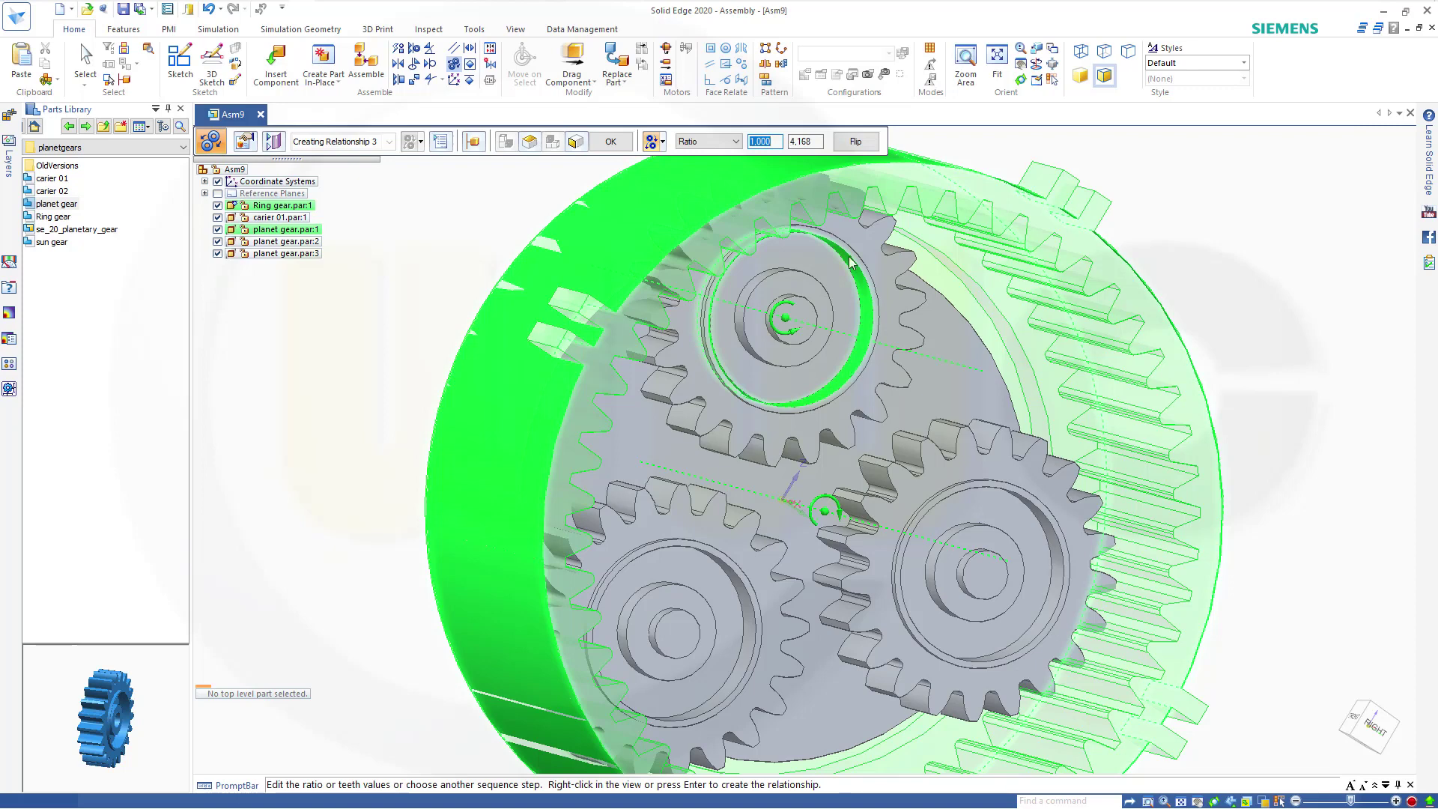
left_click(816, 142)
double_click(792, 147)
type("2")
left_click(857, 146)
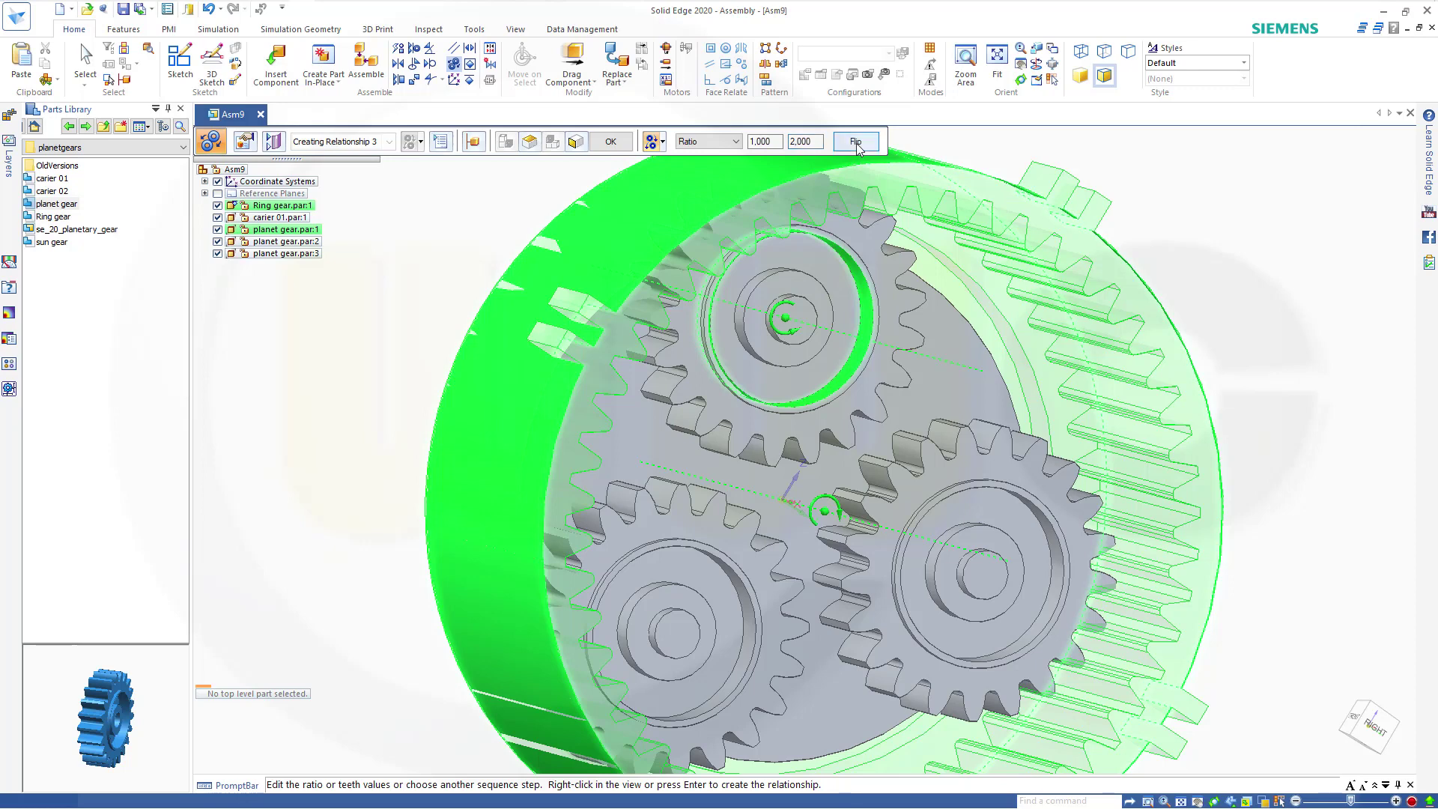
right_click(451, 237)
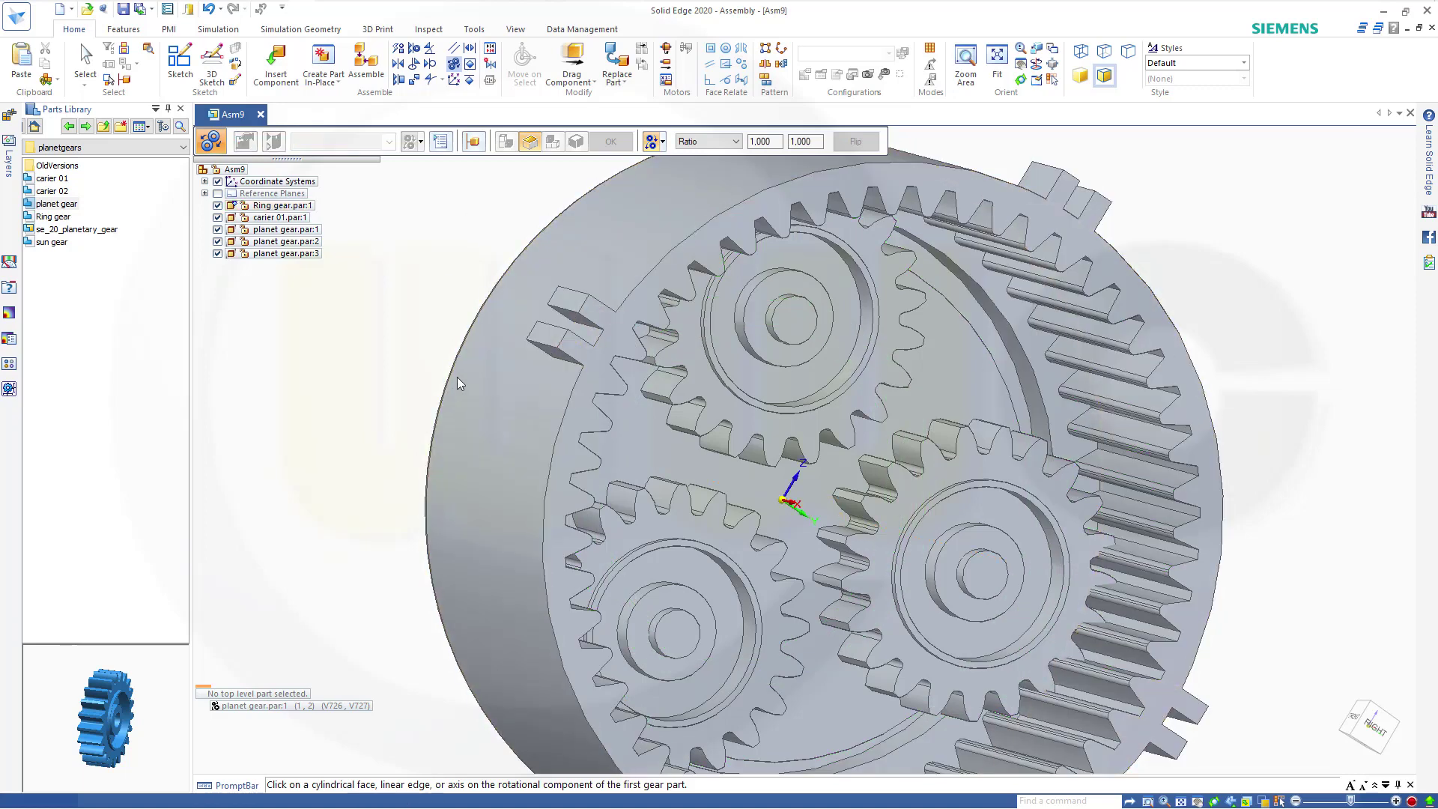
Step: Gear the ring gear to the right planet gear with a 1 to 2 ratio
left_click(500, 454)
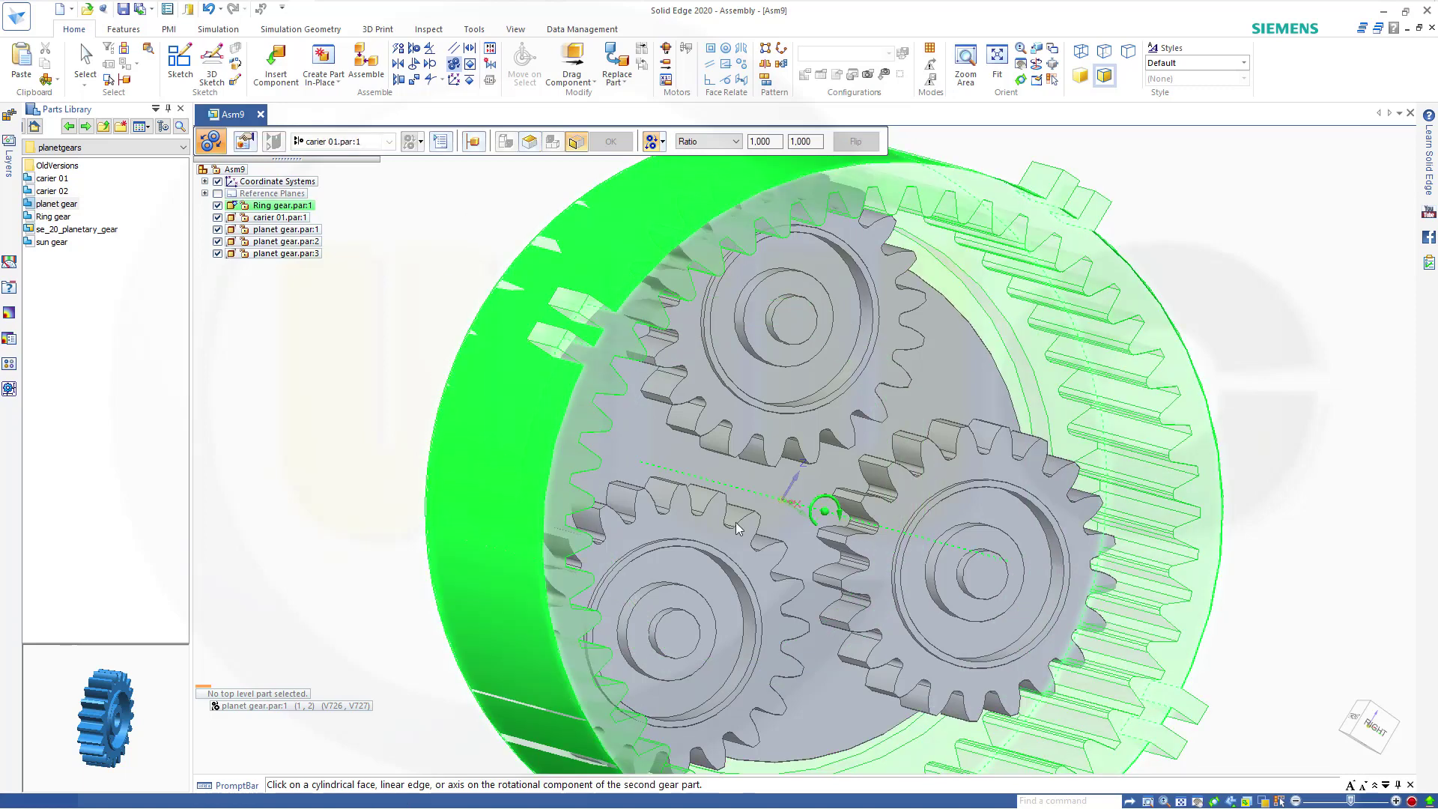
left_click(1046, 614)
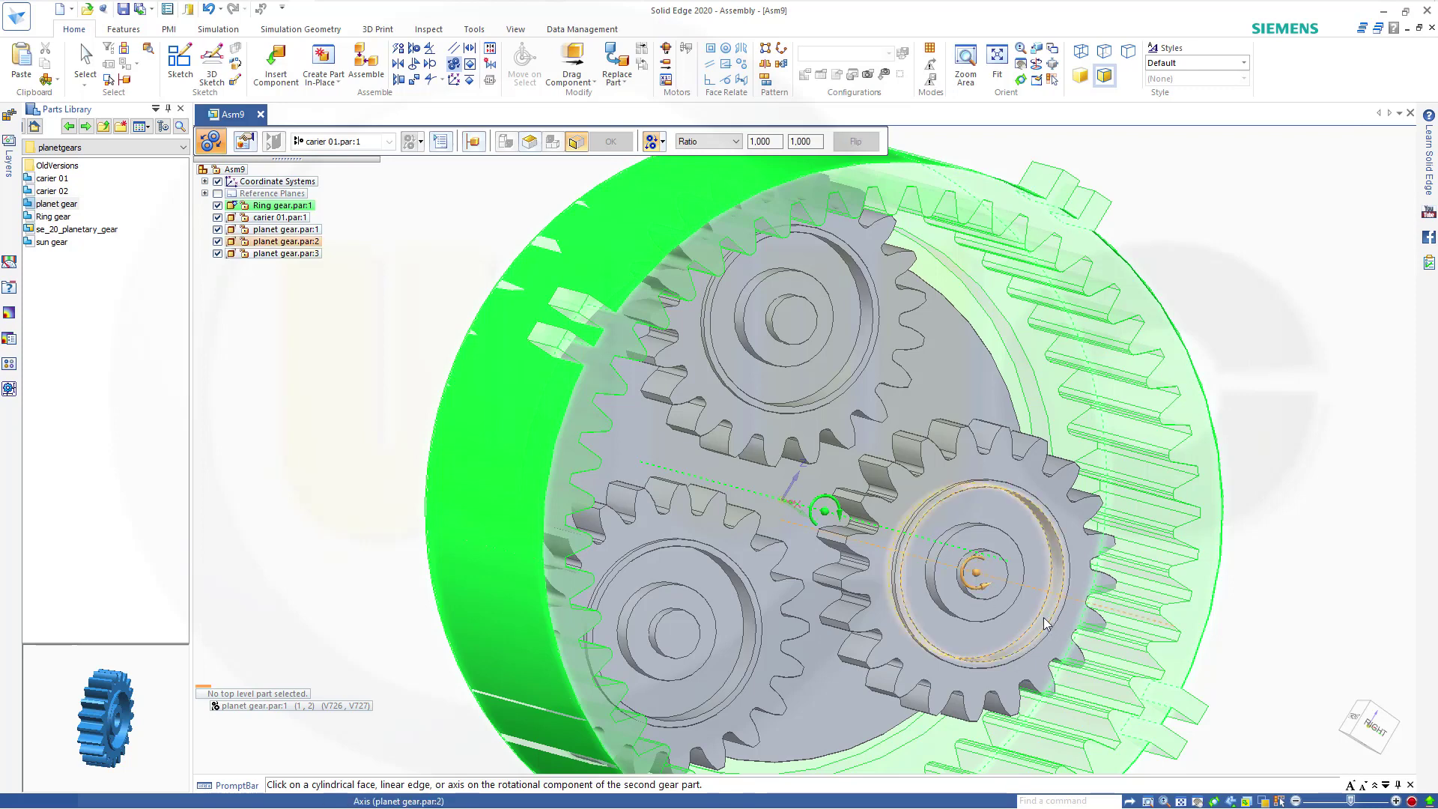
left_click(820, 142)
double_click(799, 143)
type("2")
key("Tab")
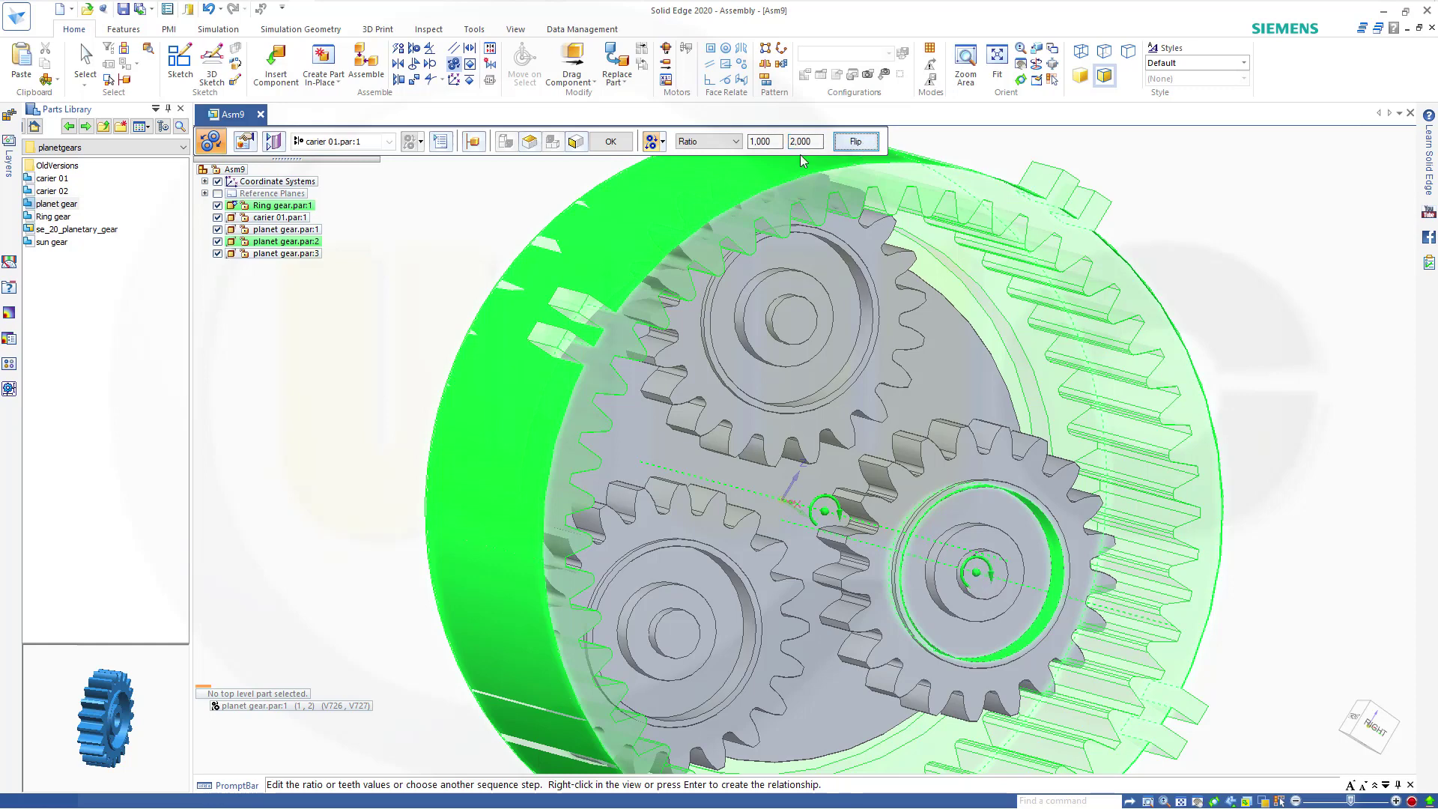
right_click(423, 277)
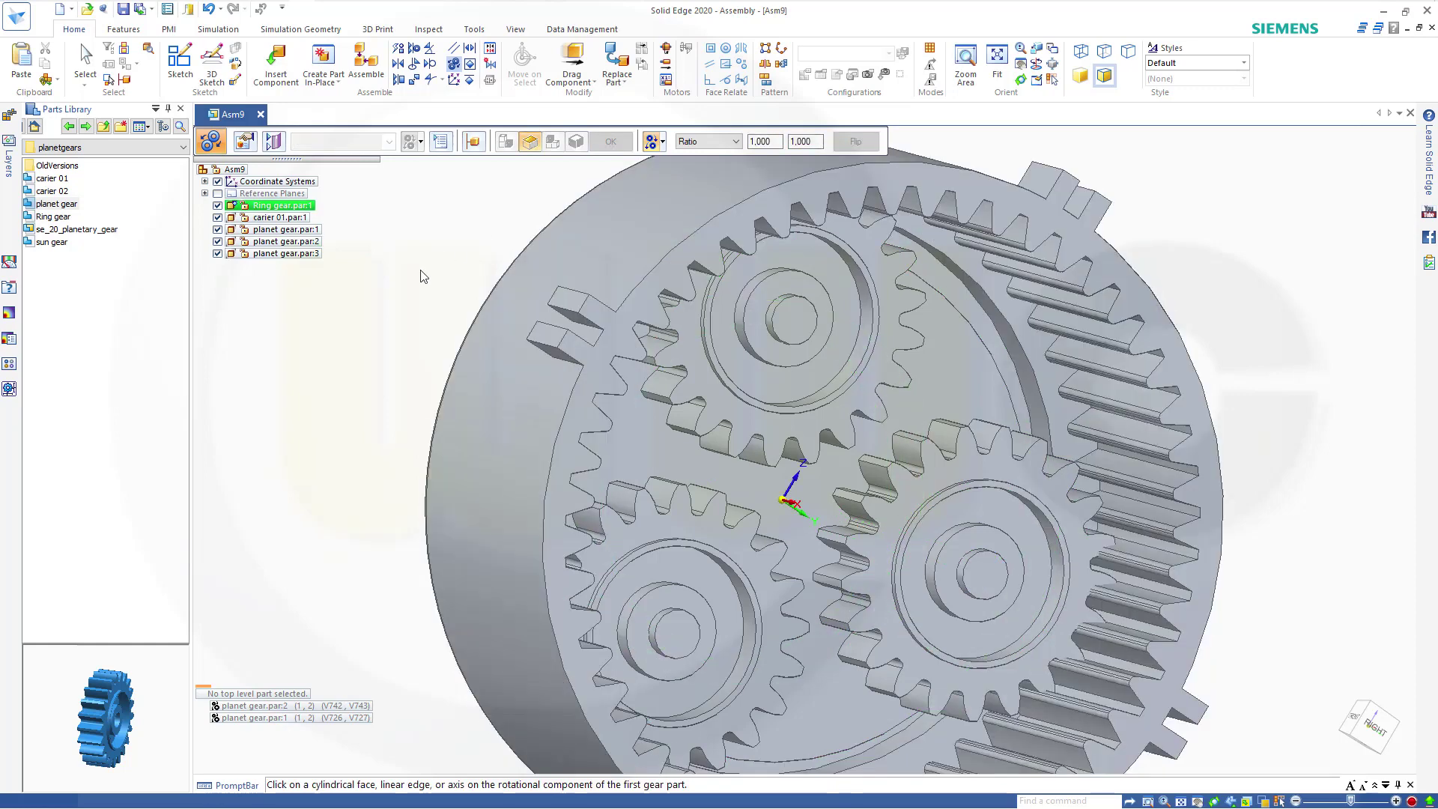
Step: Gear the ring gear to the lower-left planet at 1 to 2, reversing its rotation direction
left_click(473, 505)
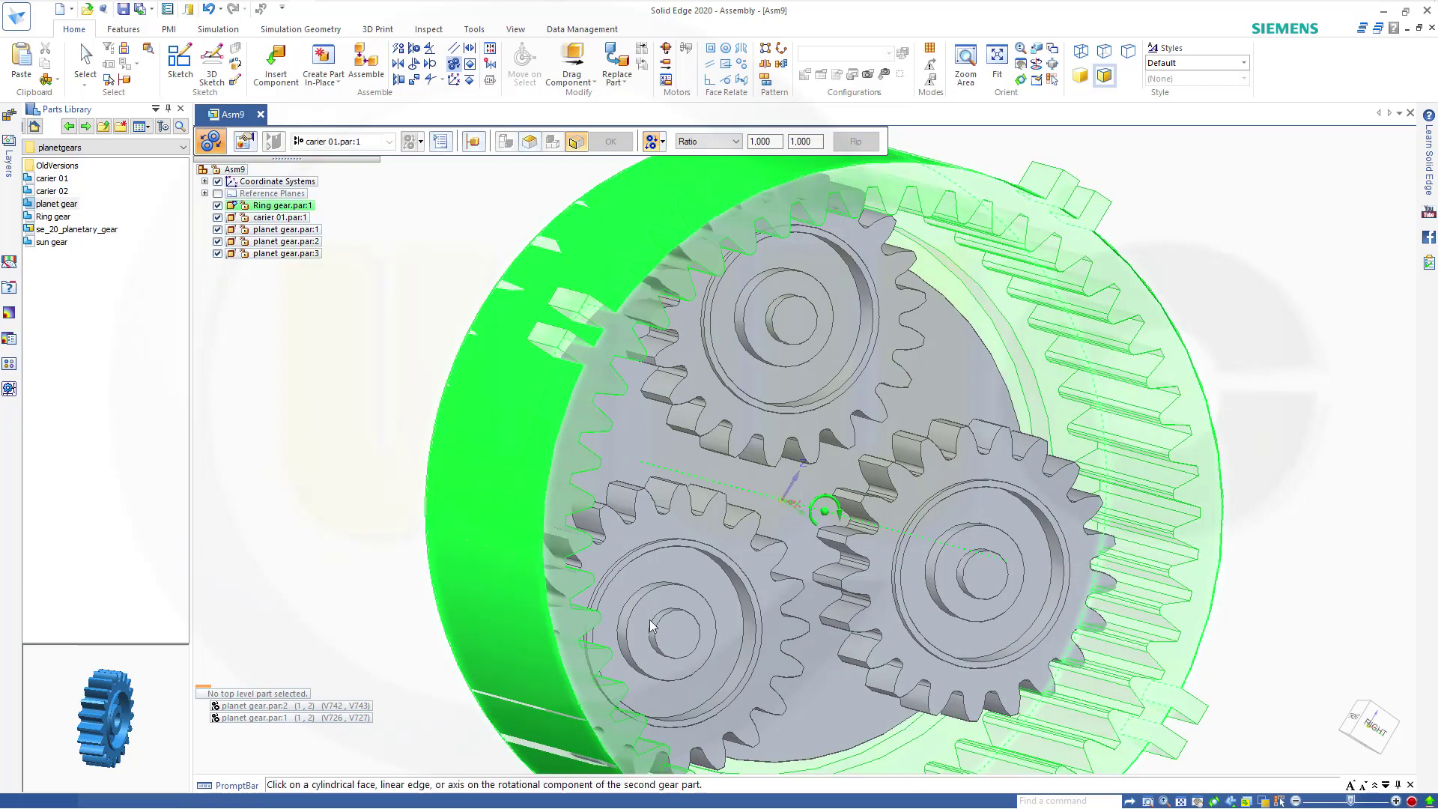
left_click(726, 696)
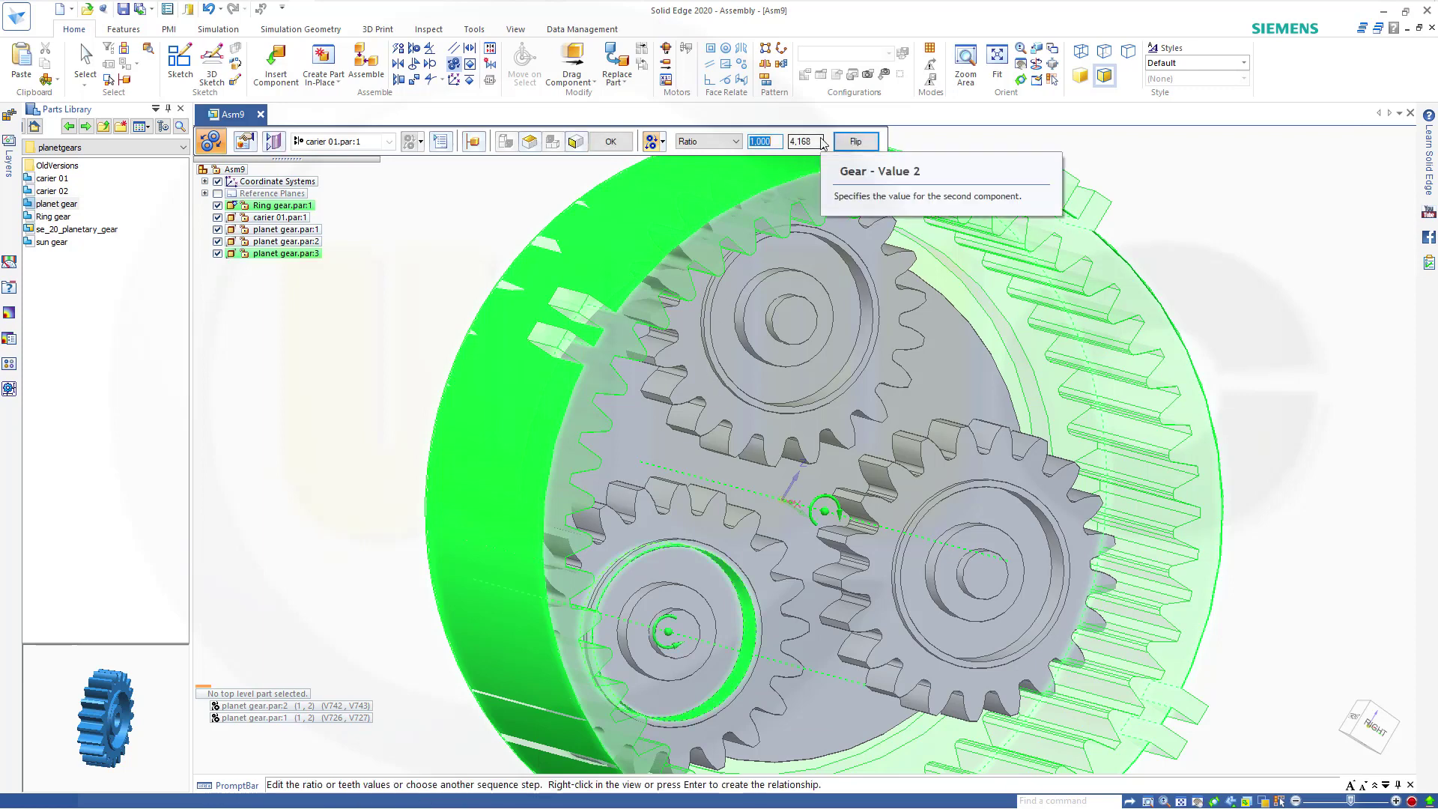
left_click_drag(821, 146, 761, 145)
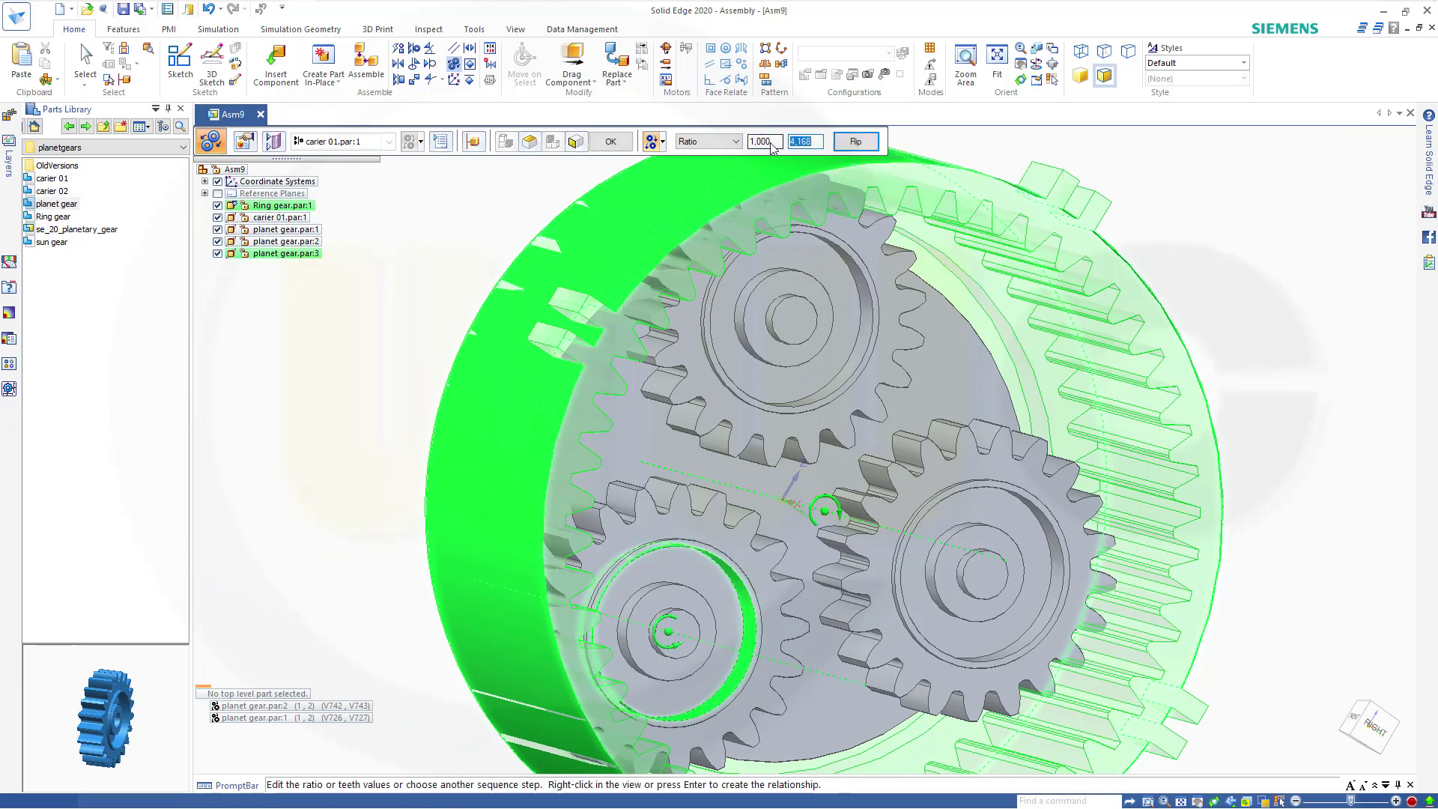
left_click(861, 145)
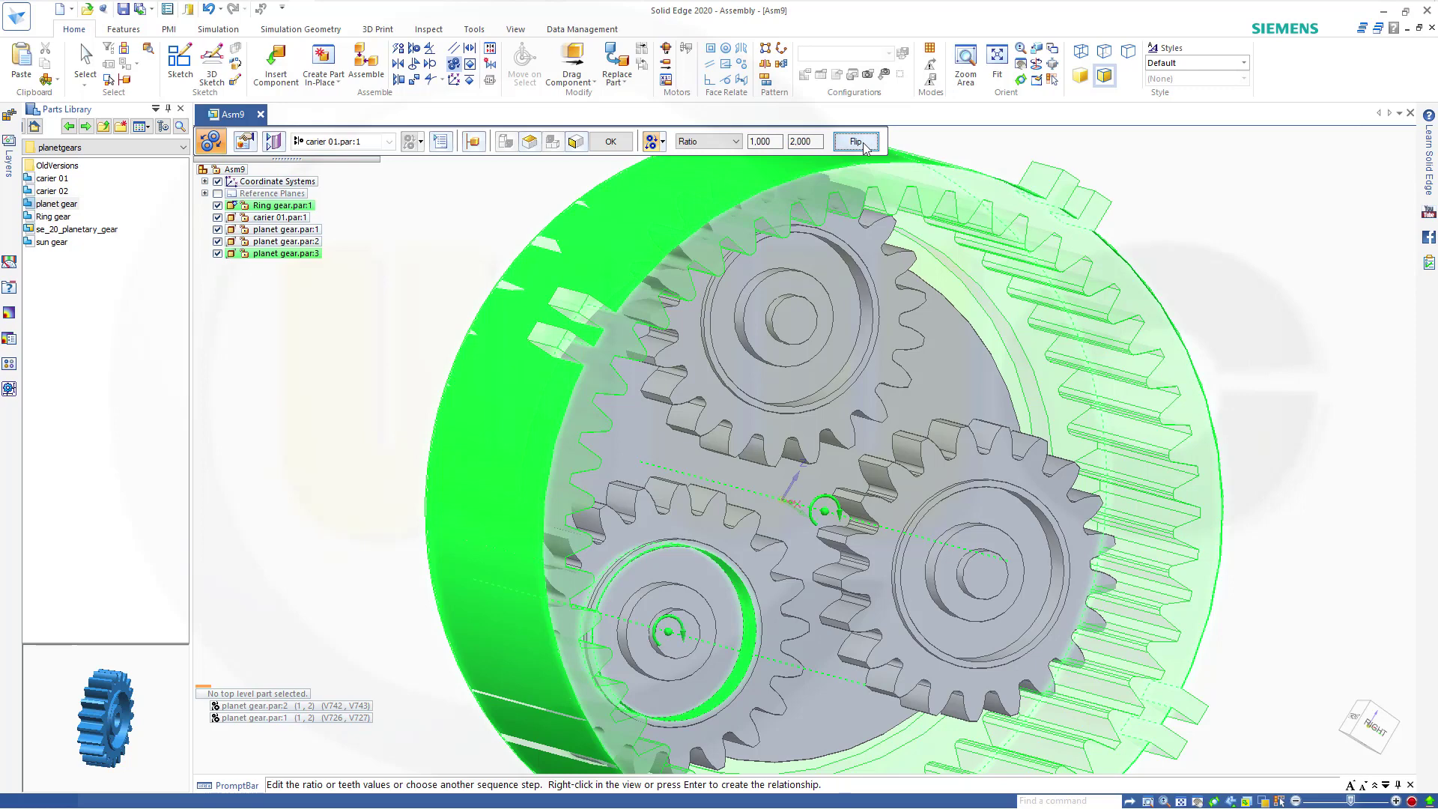
right_click(480, 249)
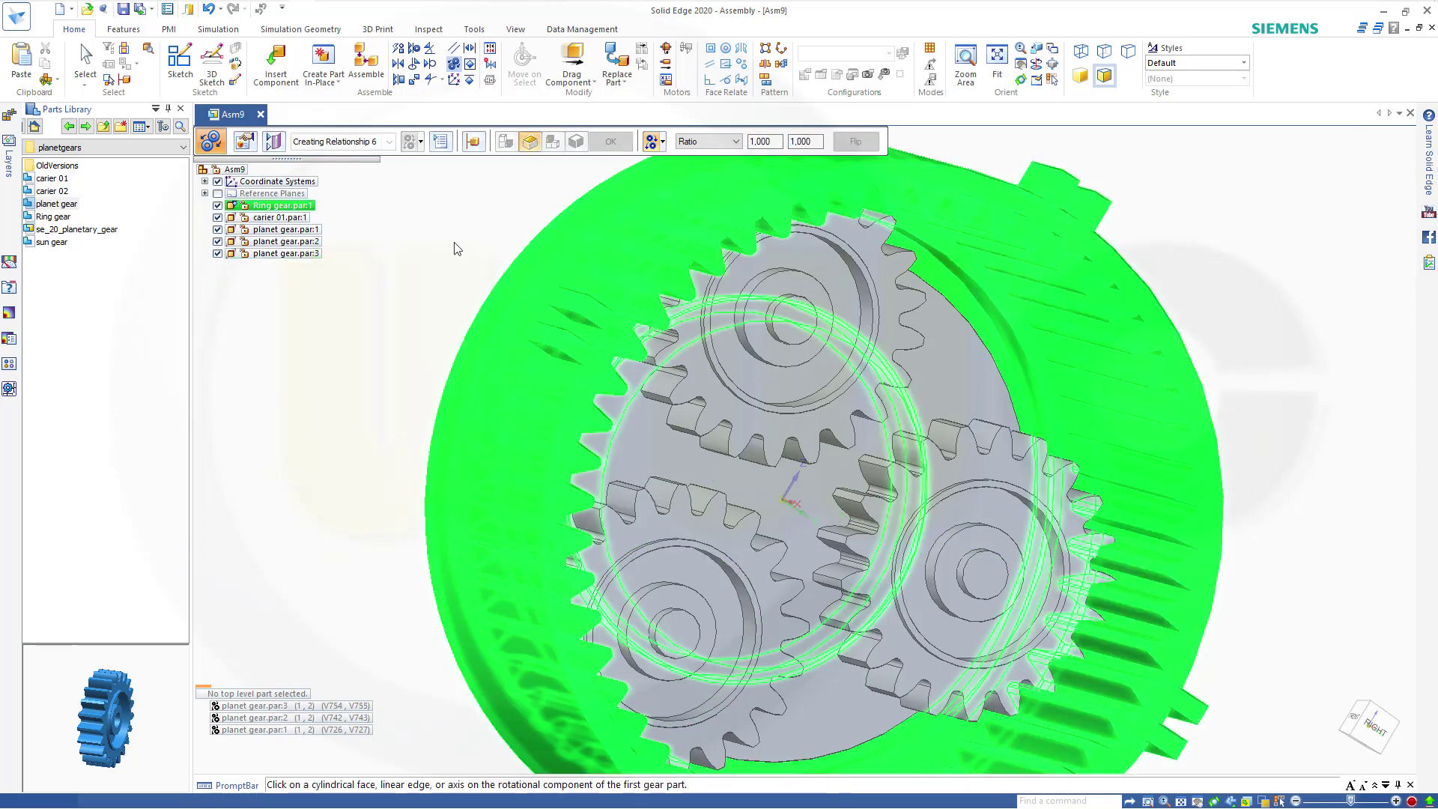
key("Escape")
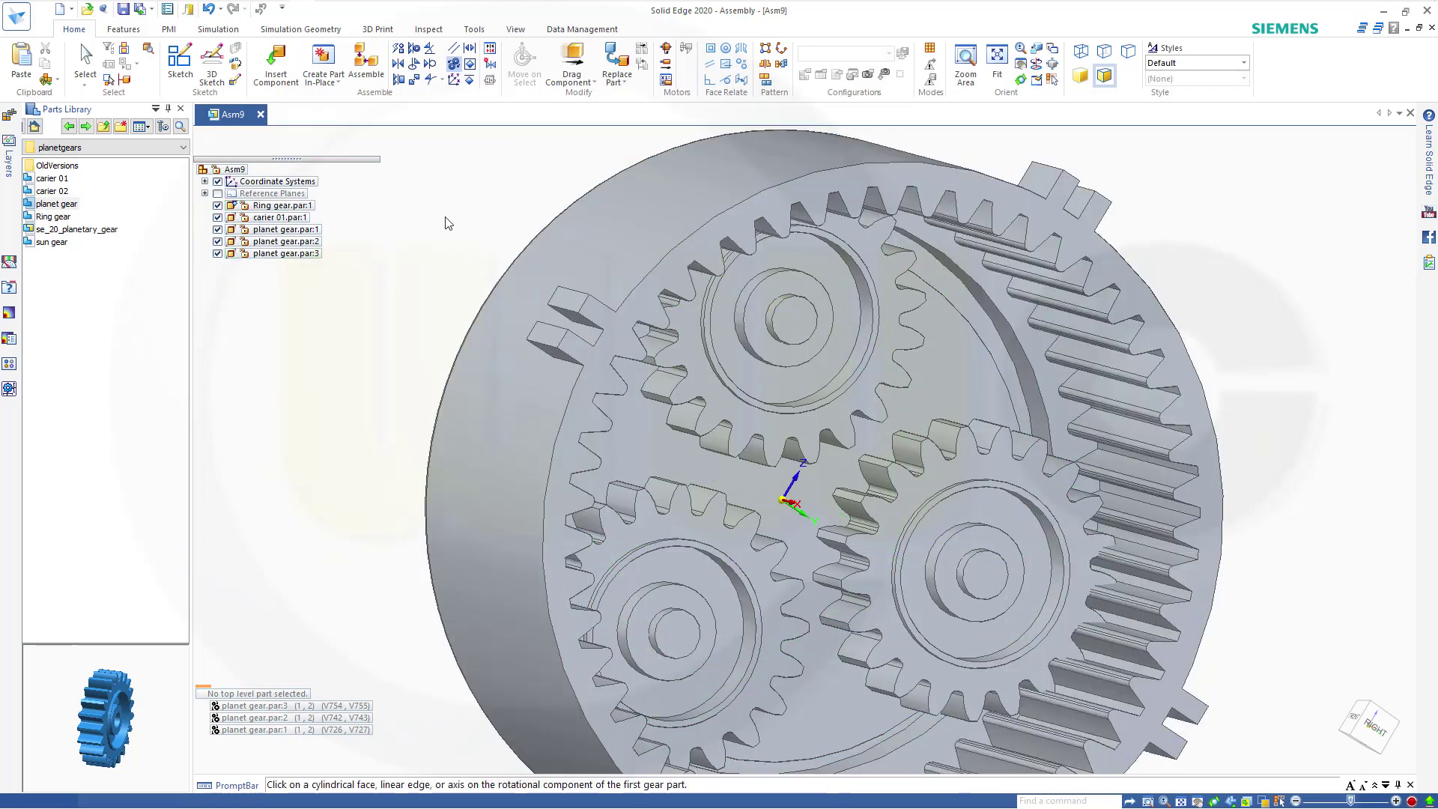
scroll(769, 503, "down", 3)
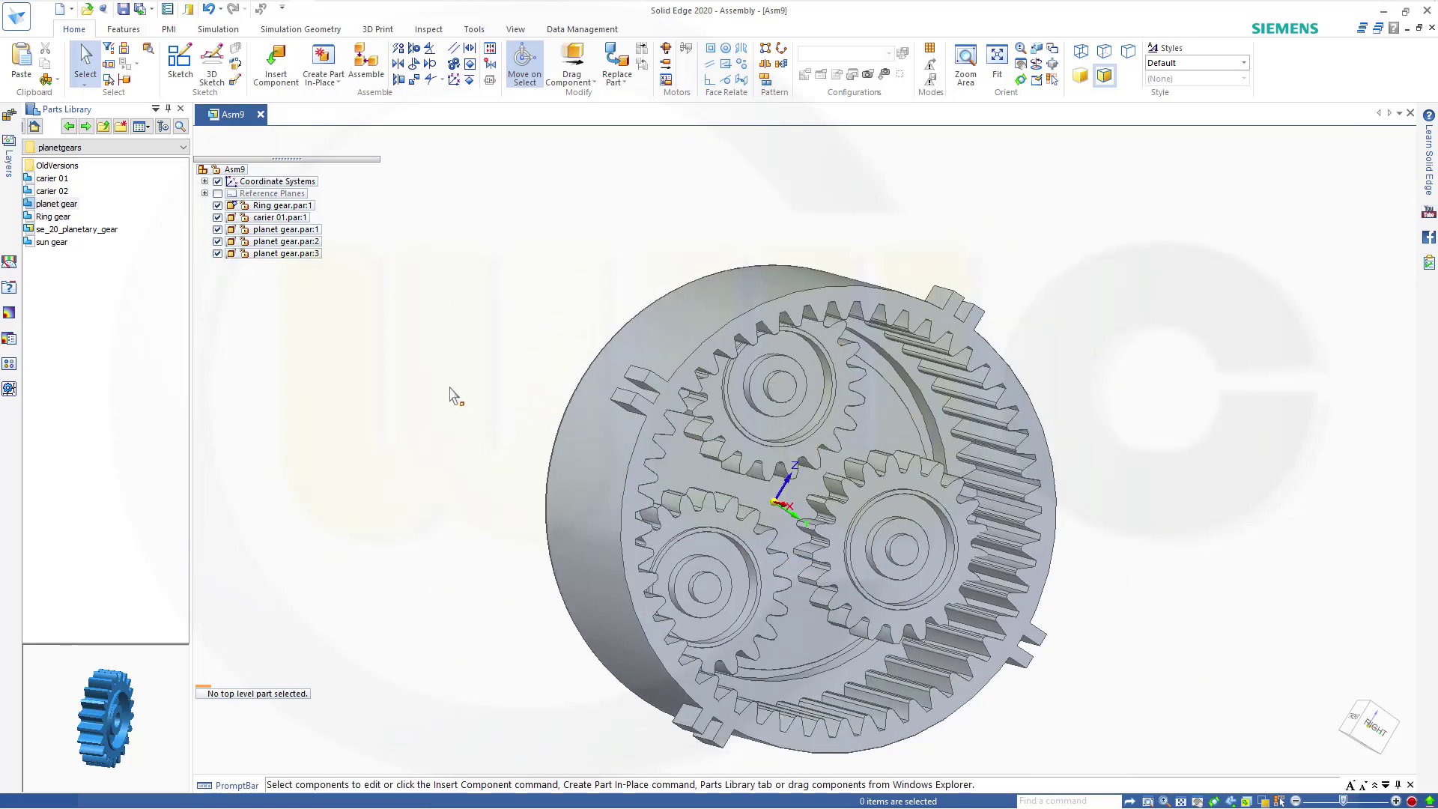
Step: Rotate the carrier with Drag Component to check that the planet gears turn with it
left_click(573, 64)
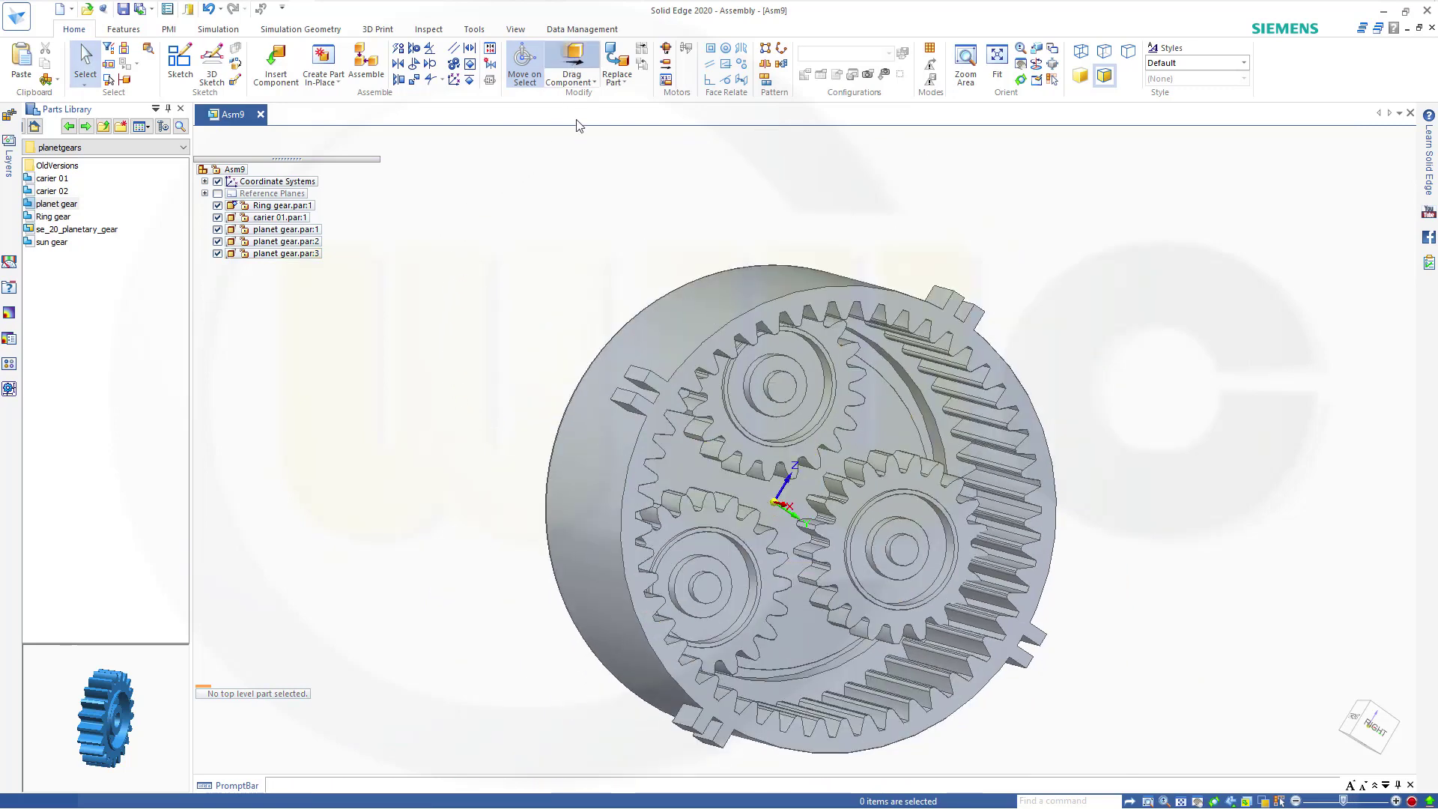
left_click(853, 318)
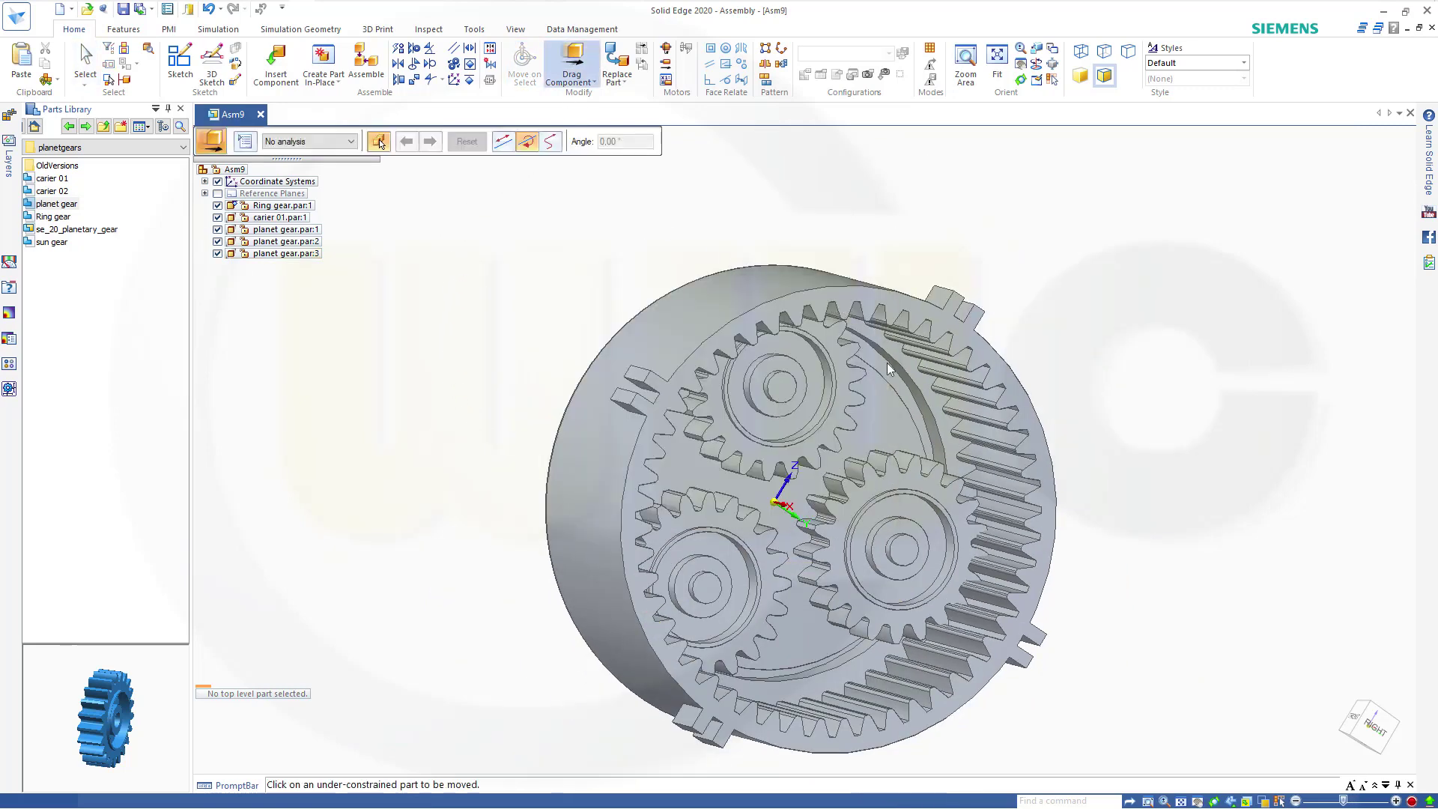
left_click(893, 420)
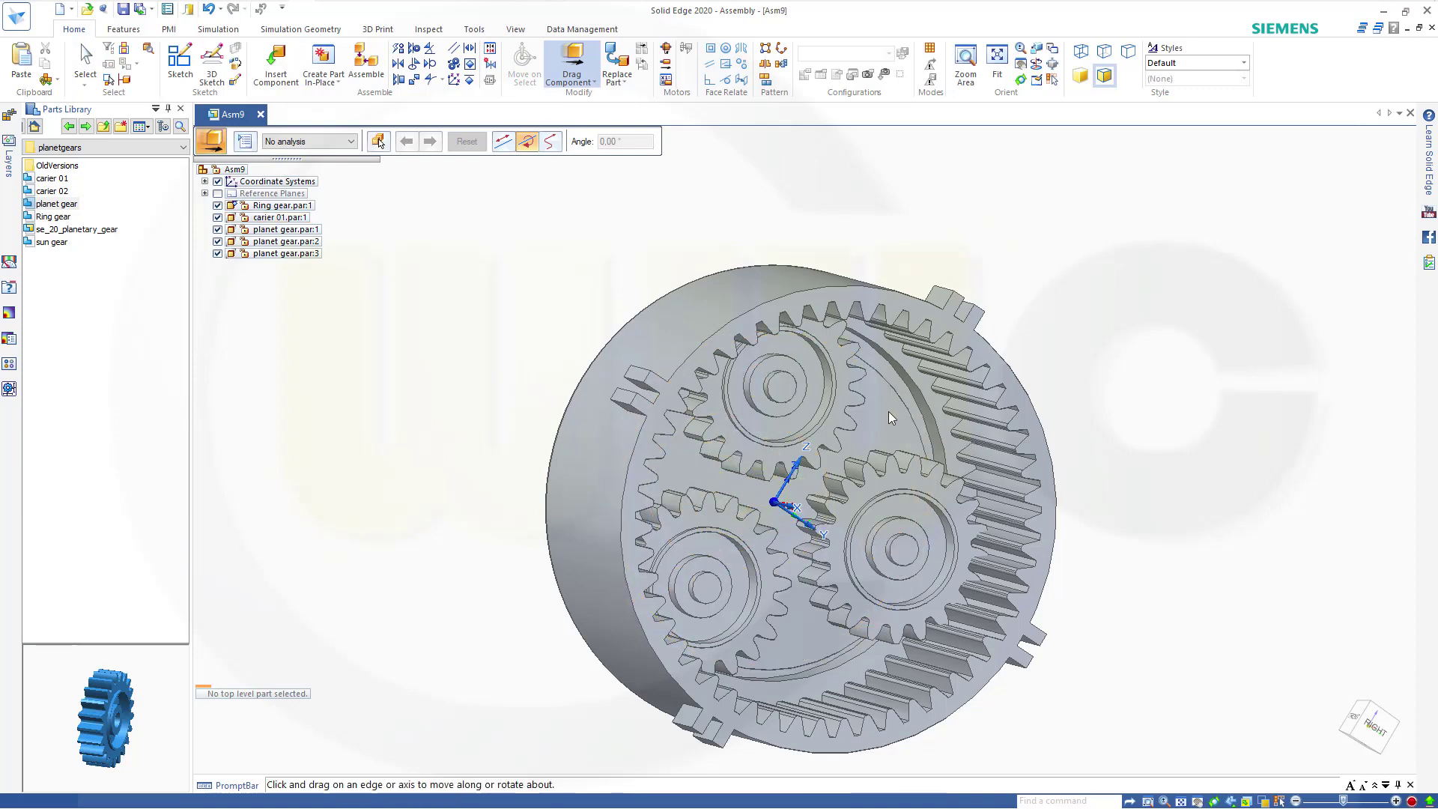
left_click_drag(879, 389, 871, 389)
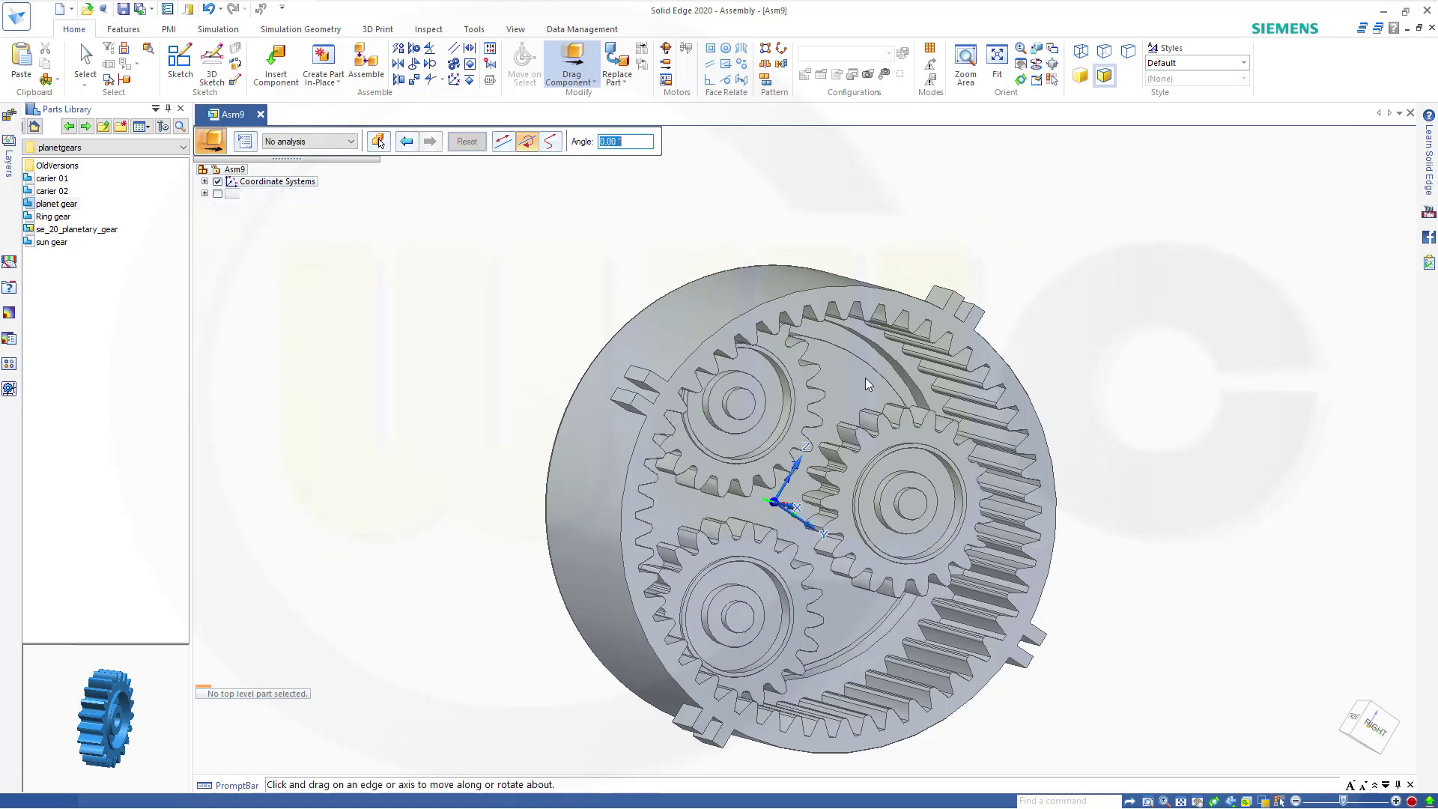
mouse_move(511, 424)
middle_mouse_down()
mouse_move(532, 417)
mouse_move(503, 411)
mouse_move(545, 429)
mouse_move(527, 438)
middle_mouse_up()
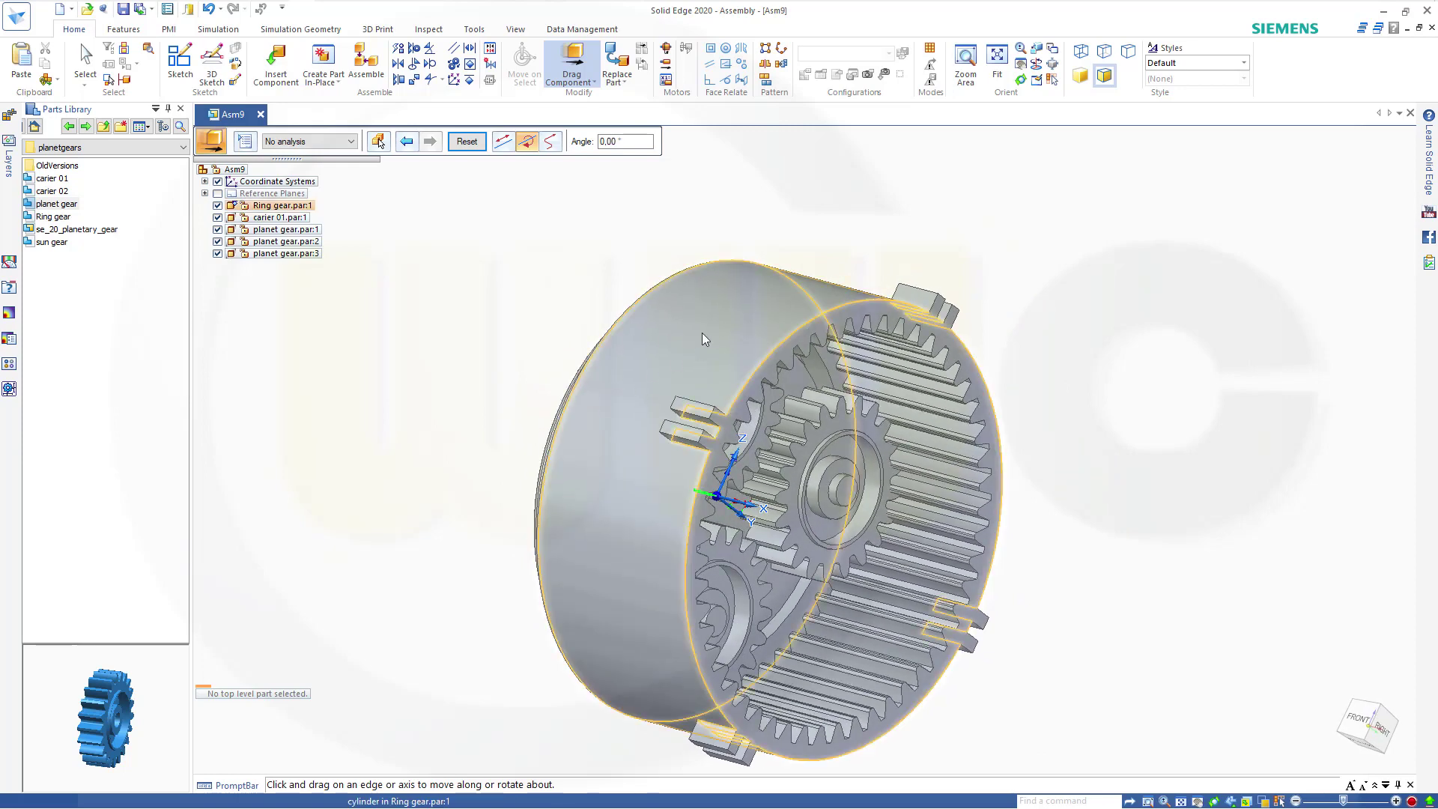
Step: Hide Ring gear.par:1 and swing the planets about the carrier axis
left_click(217, 206)
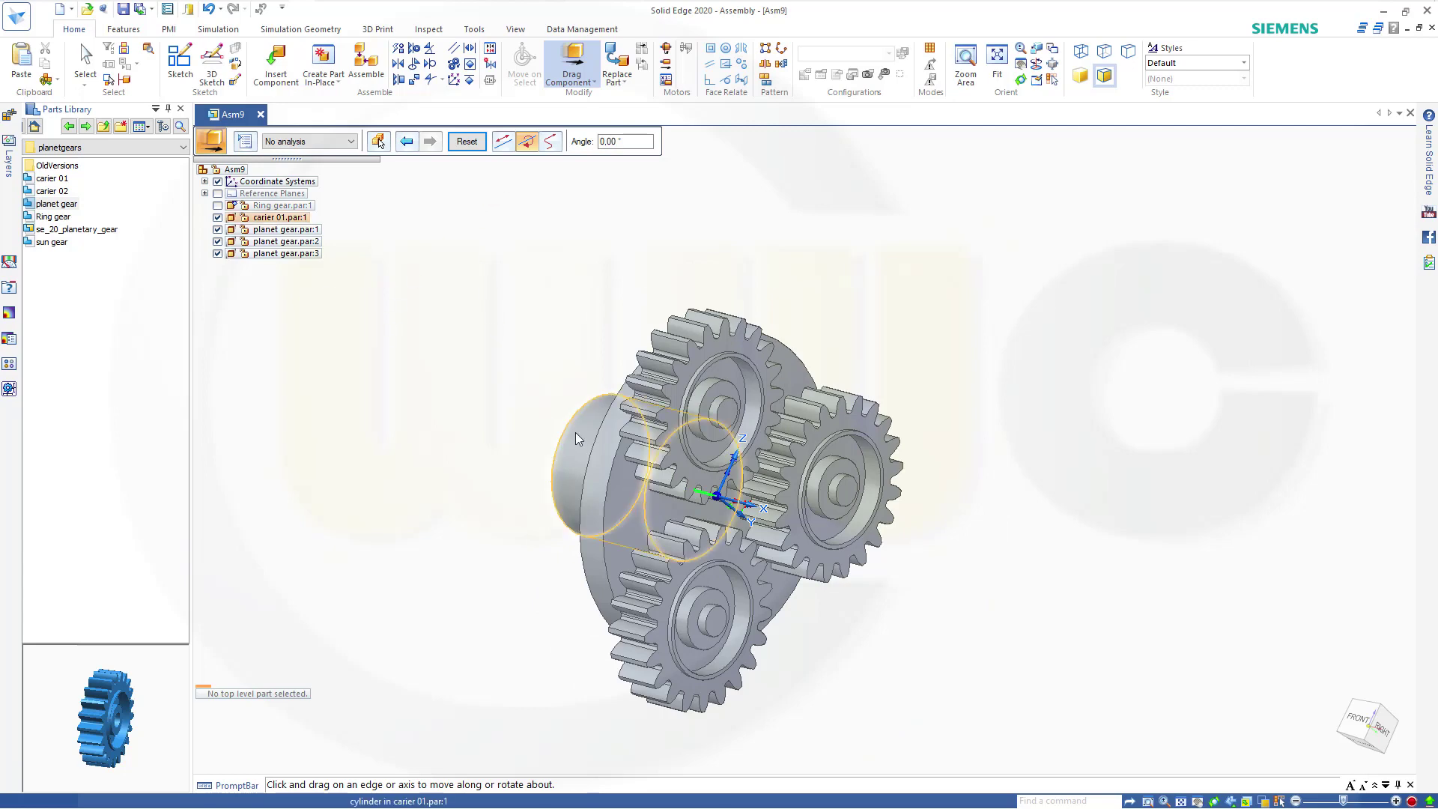
left_click_drag(578, 439, 573, 452)
left_click(378, 141)
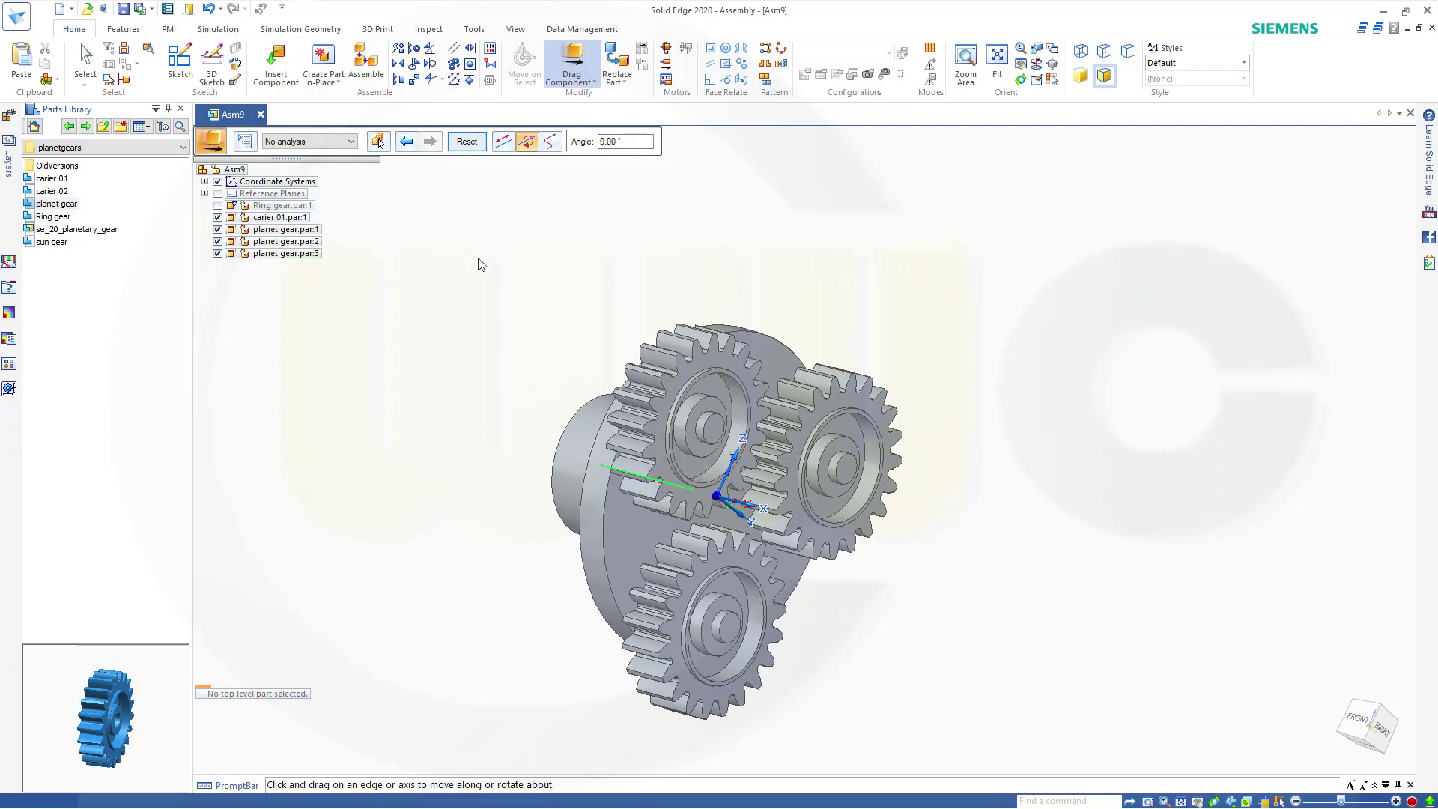
Step: Flip Gear relationship V726 of planet gear.par:1 in the Assembly Relationships Manager
key("Escape")
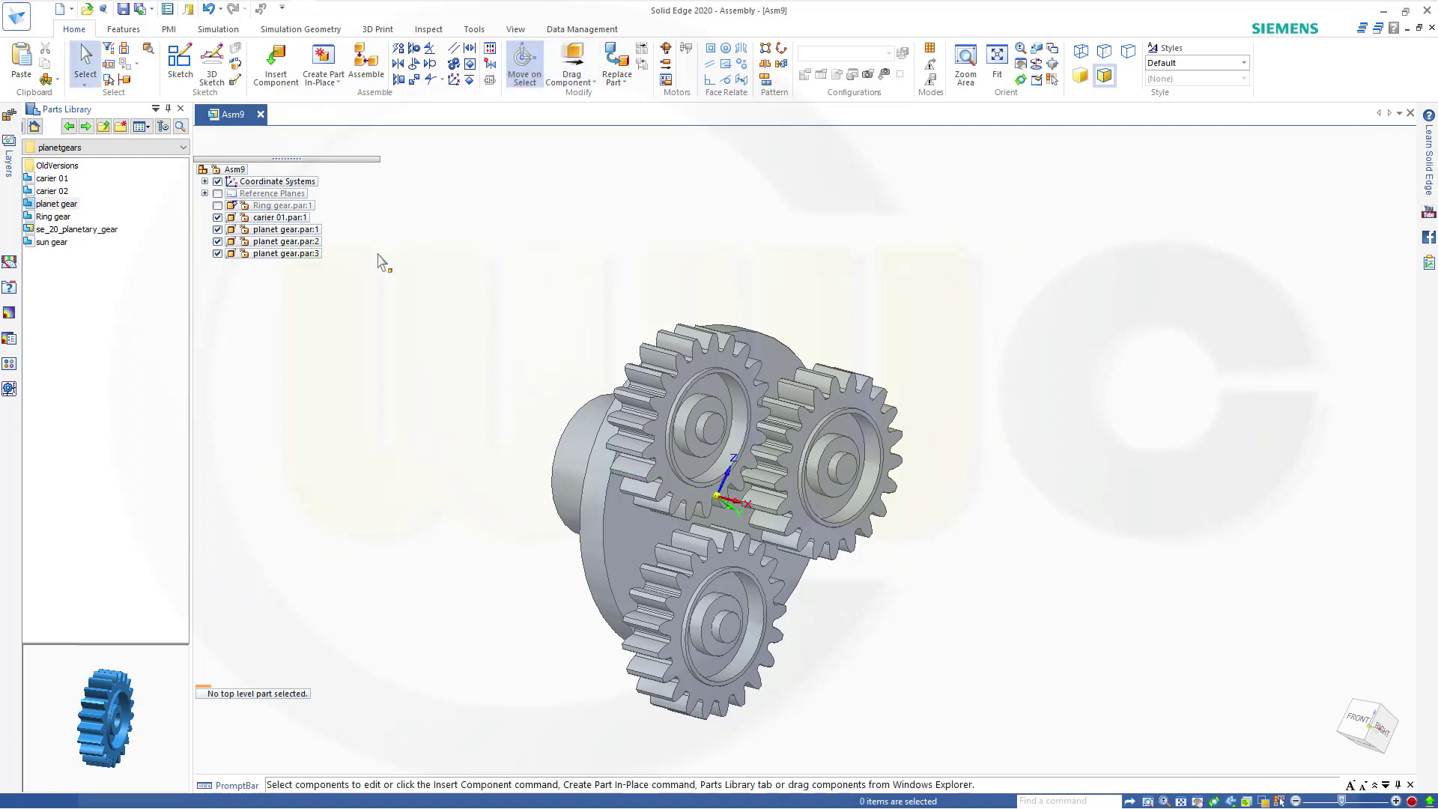
left_click(275, 229)
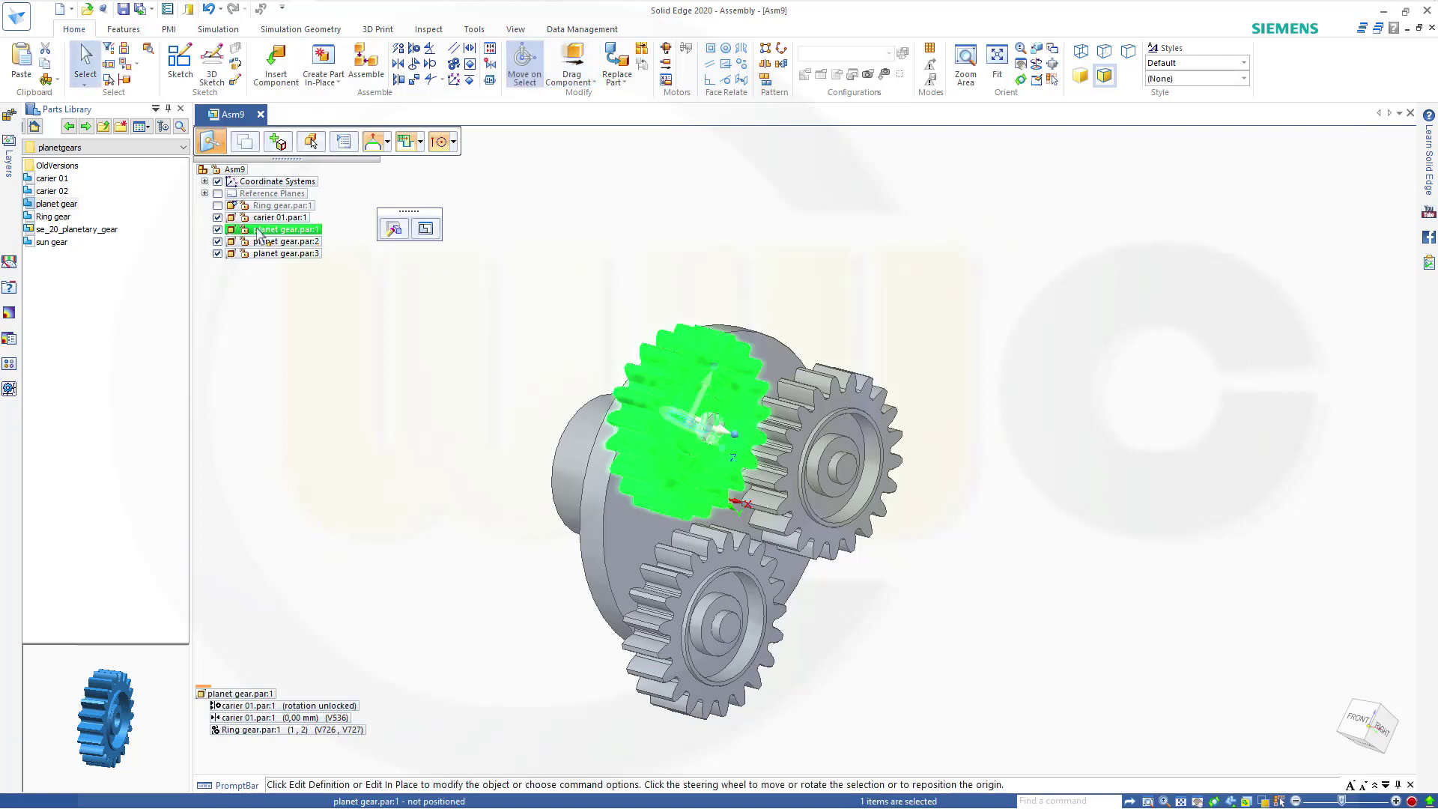
right_click(258, 229)
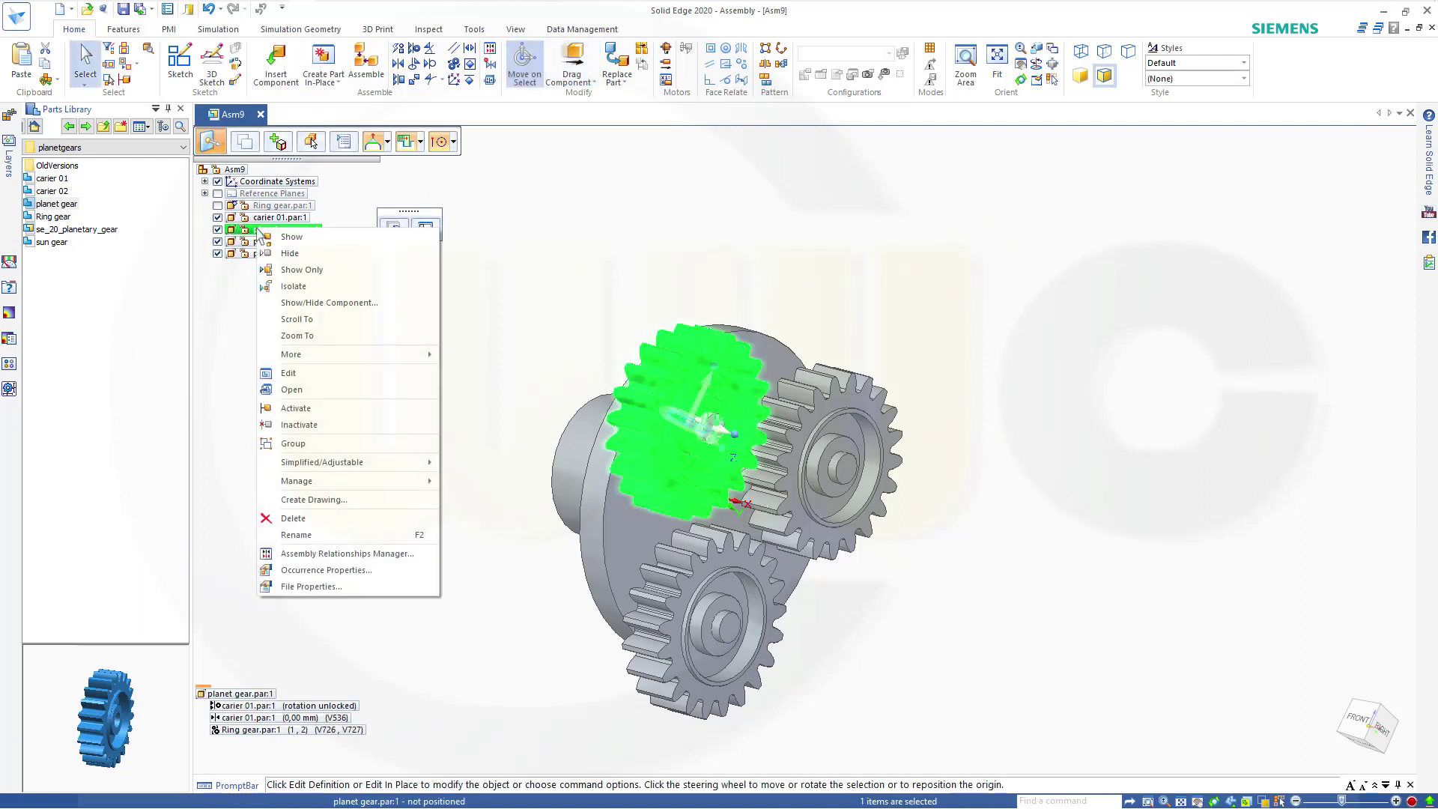
left_click(343, 554)
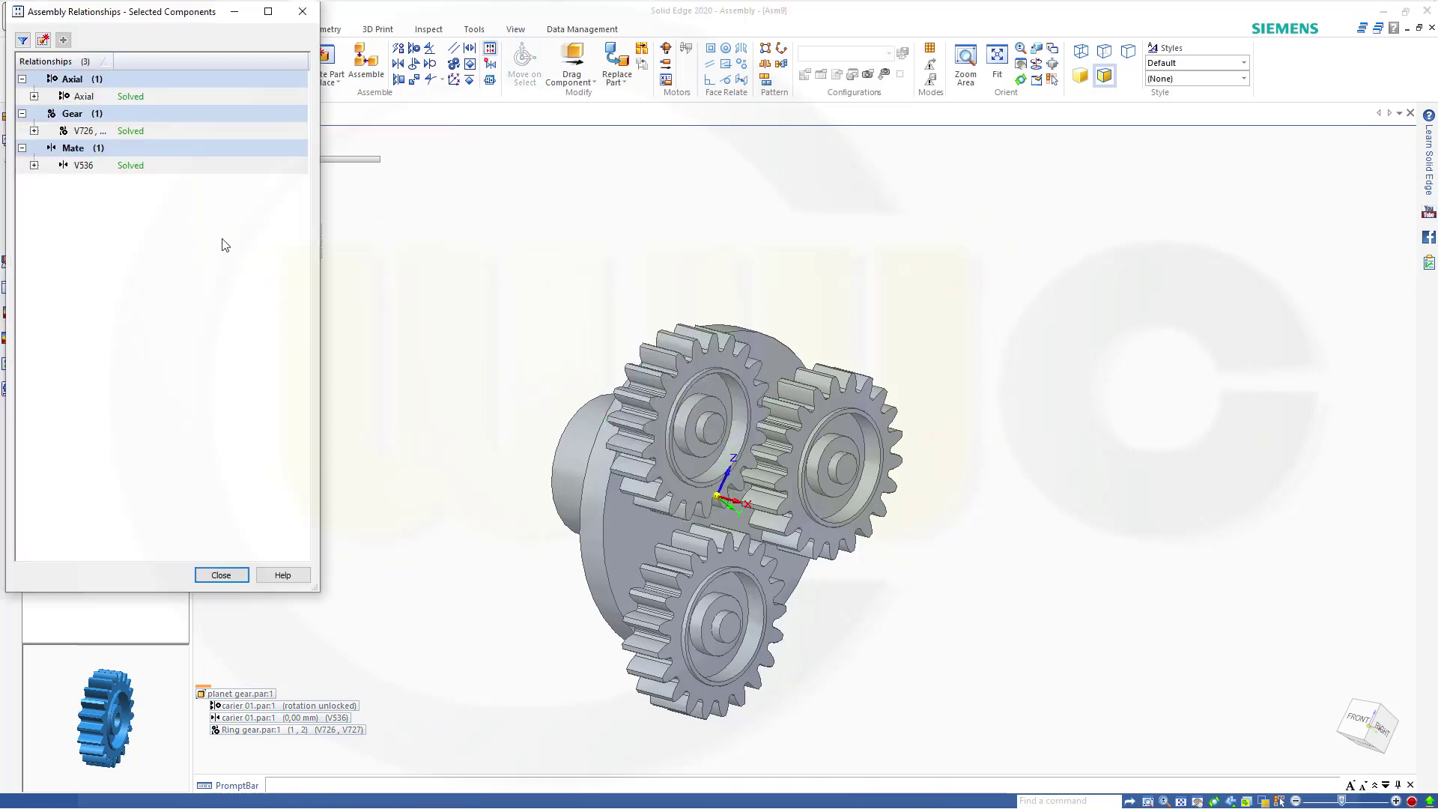
right_click(135, 129)
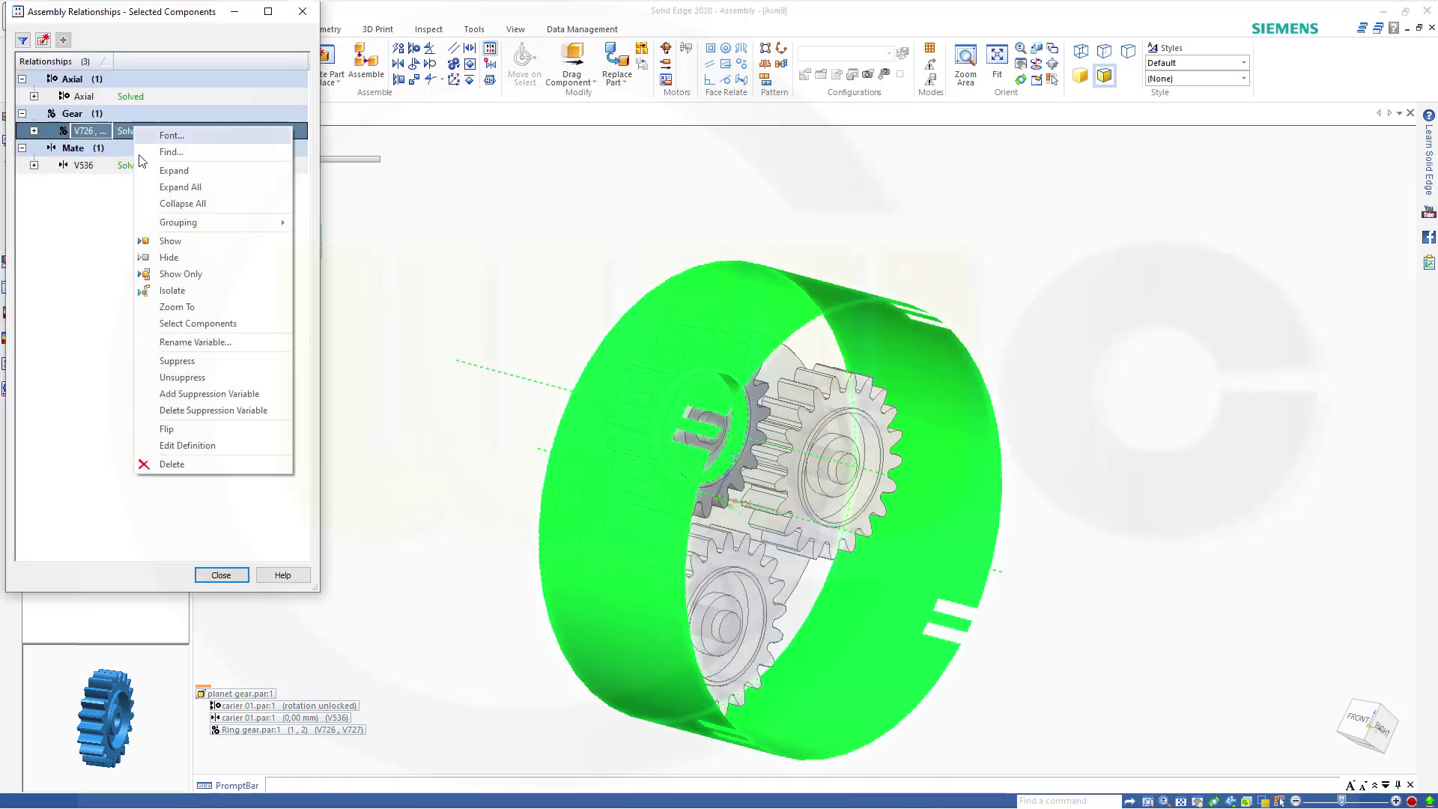
left_click(281, 429)
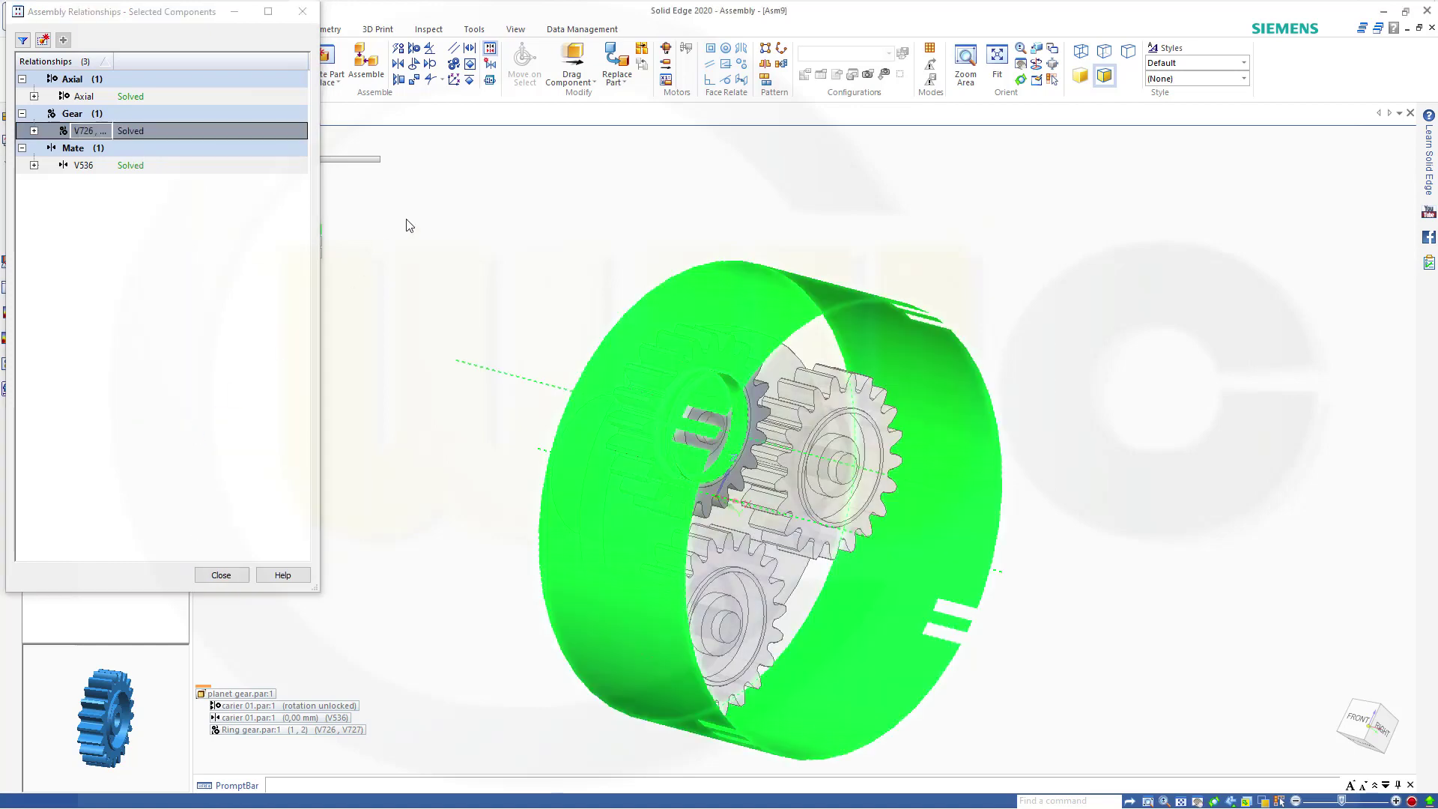
left_click(223, 575)
middle_click_drag(524, 283, 495, 249)
key("Escape")
left_click(731, 234)
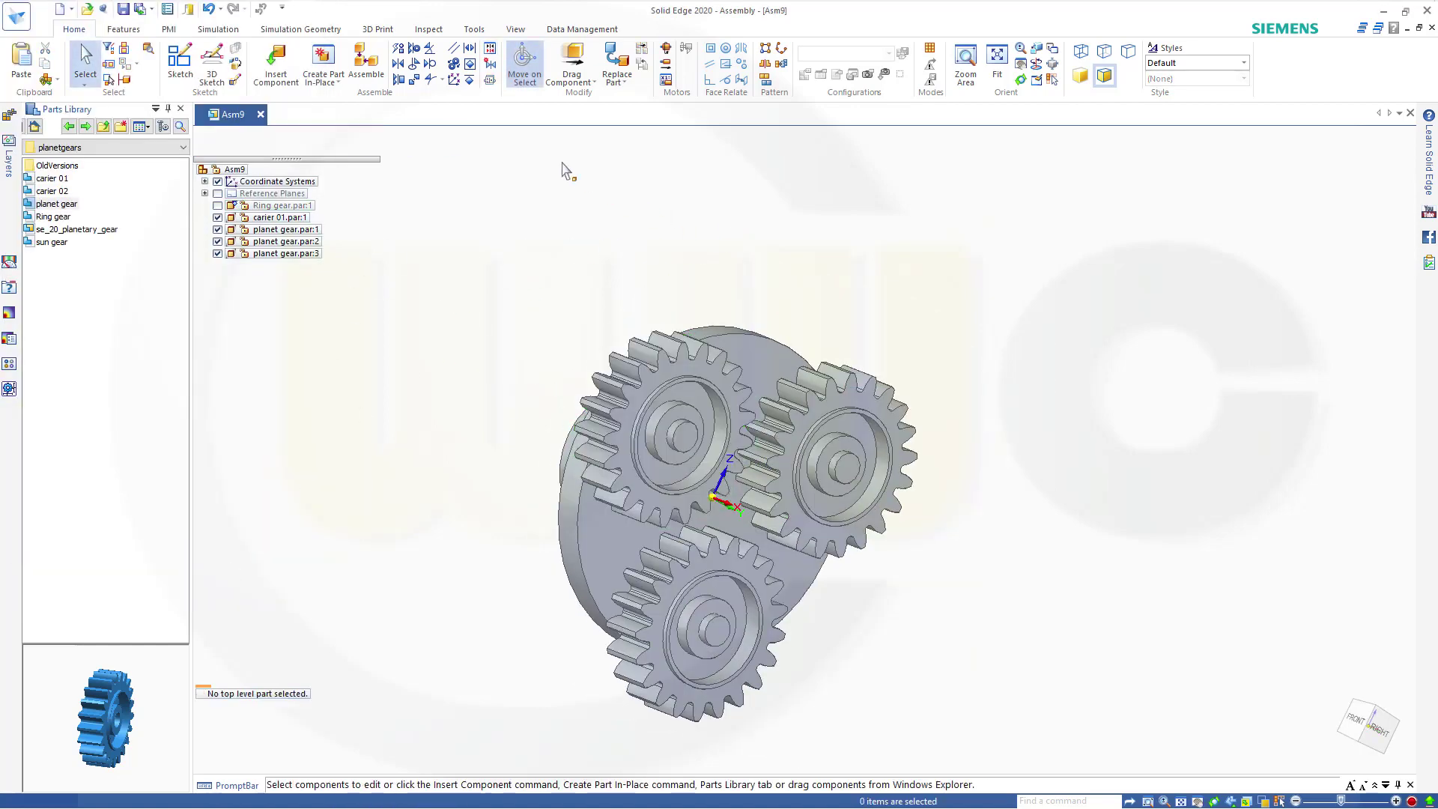
Step: Drag the carrier about its Z axis so the three planets swing to new positions, then end the test
left_click(549, 81)
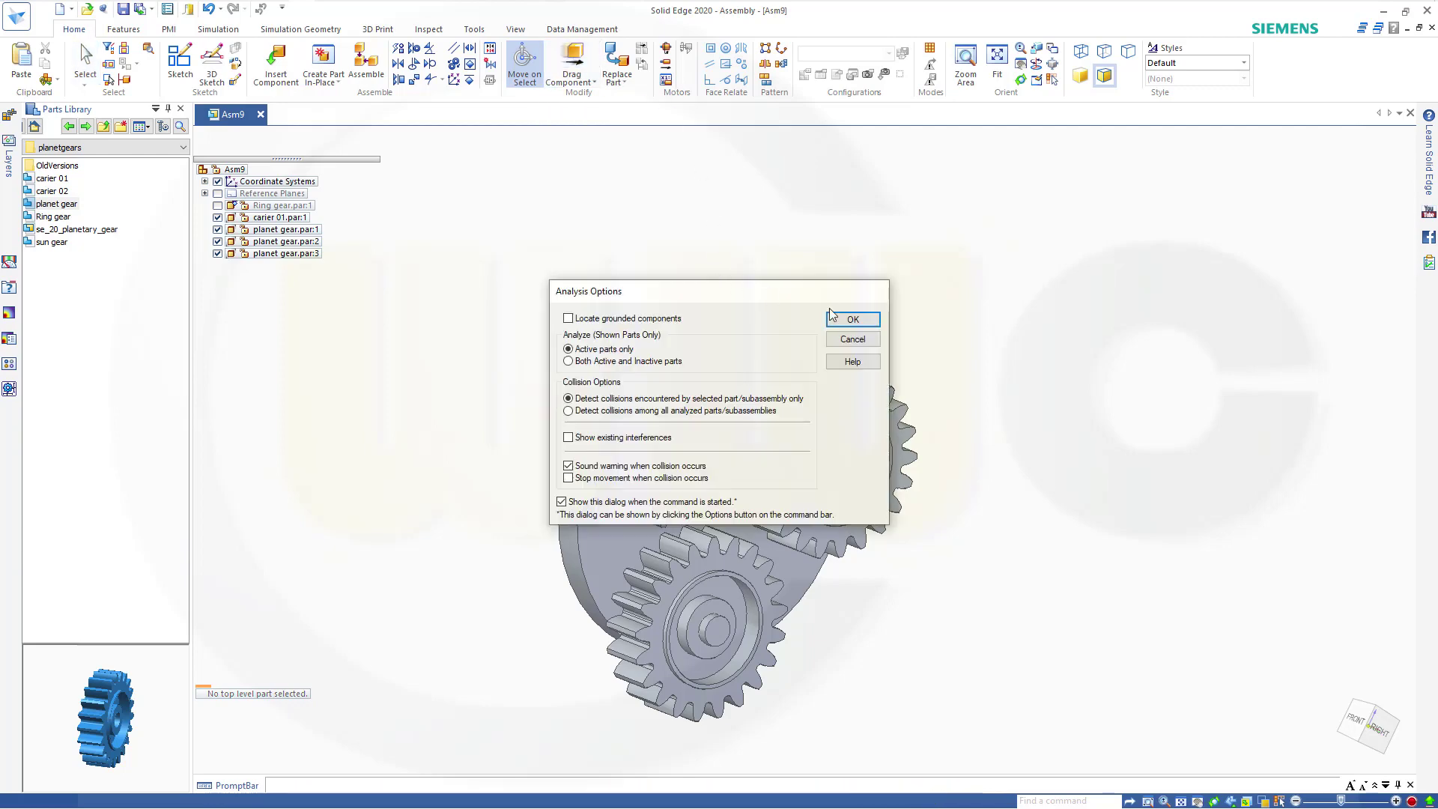
left_click(853, 320)
left_click(762, 344)
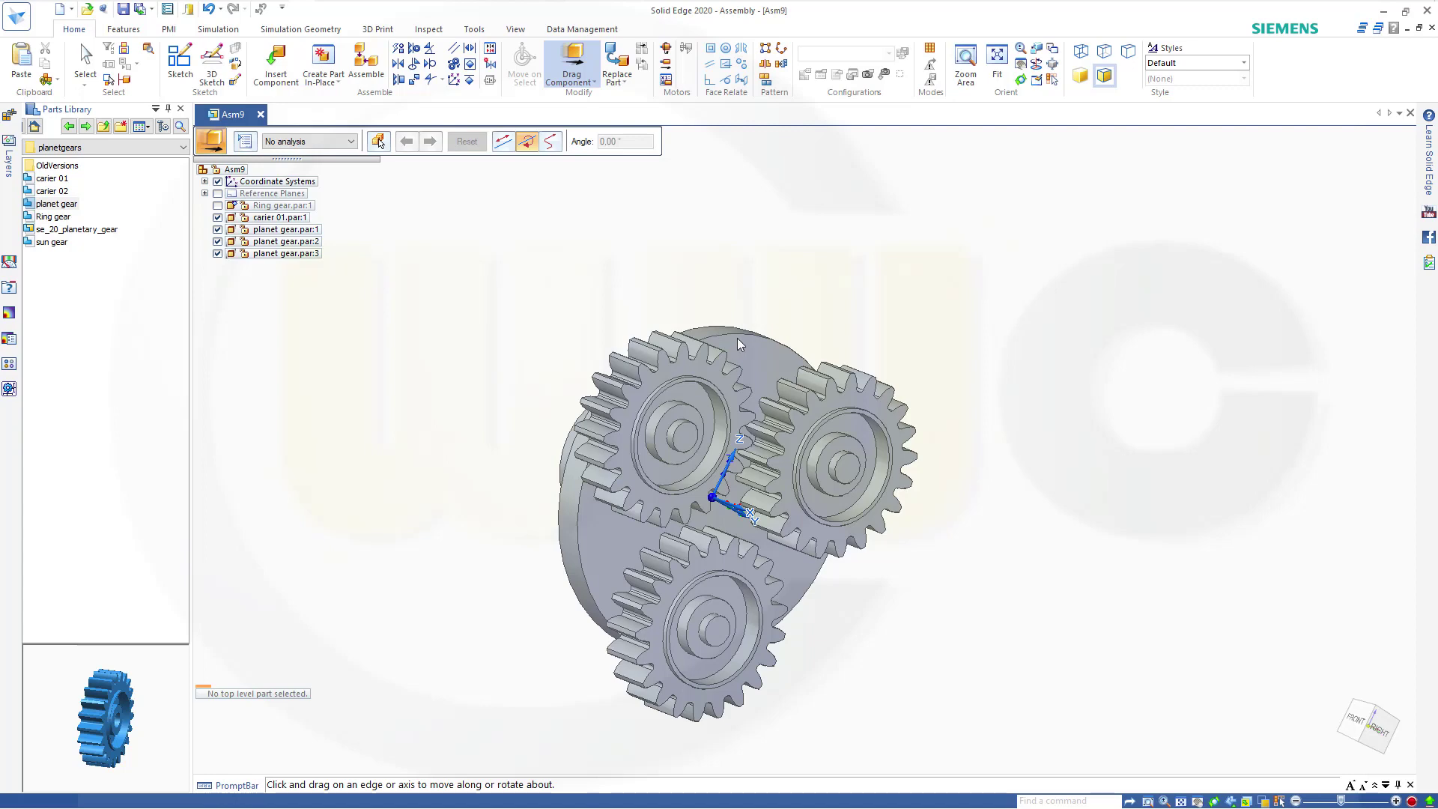
left_click(737, 339)
left_click_drag(754, 337, 838, 553)
key("Escape")
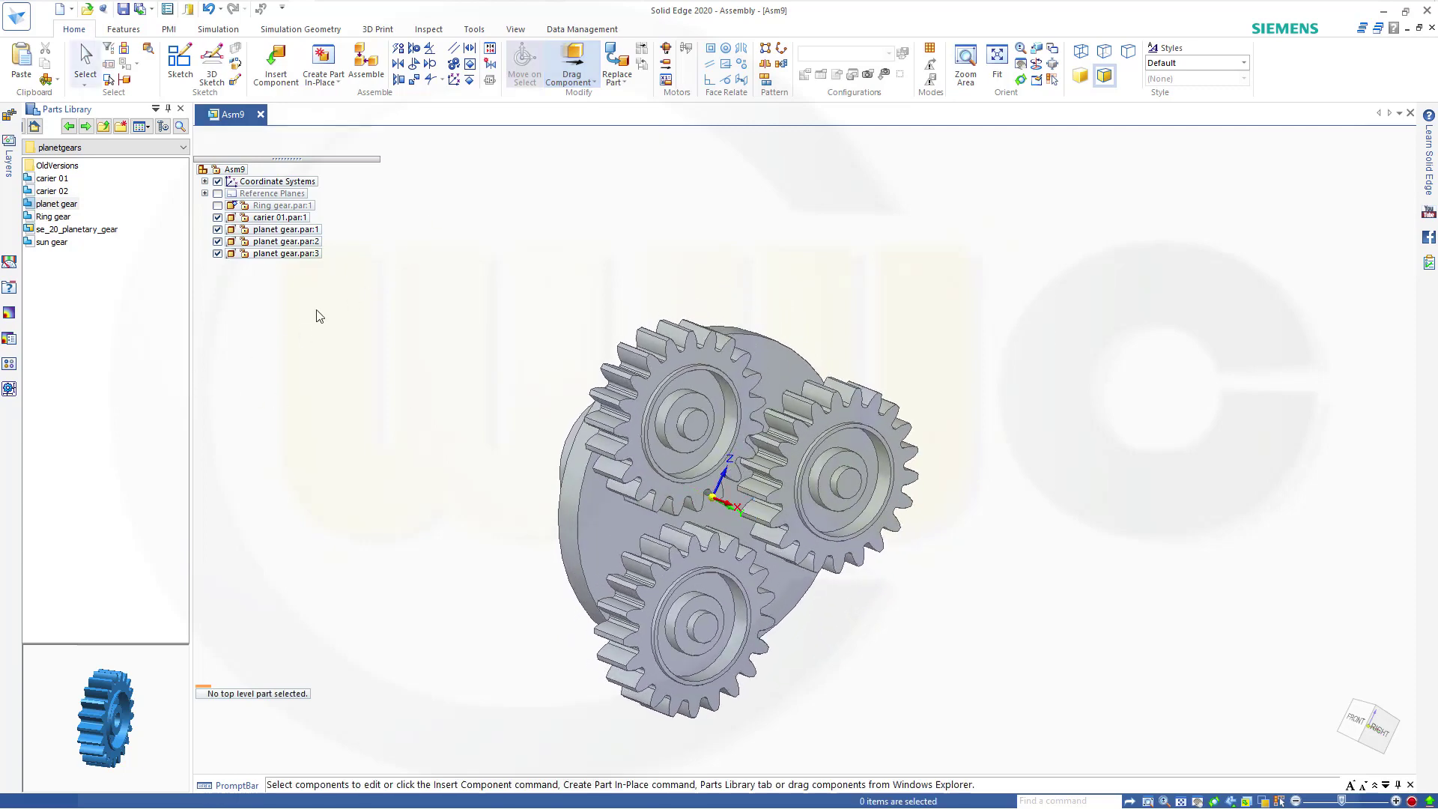
scroll(314, 572, "down", 2)
scroll(337, 569, "up", 2)
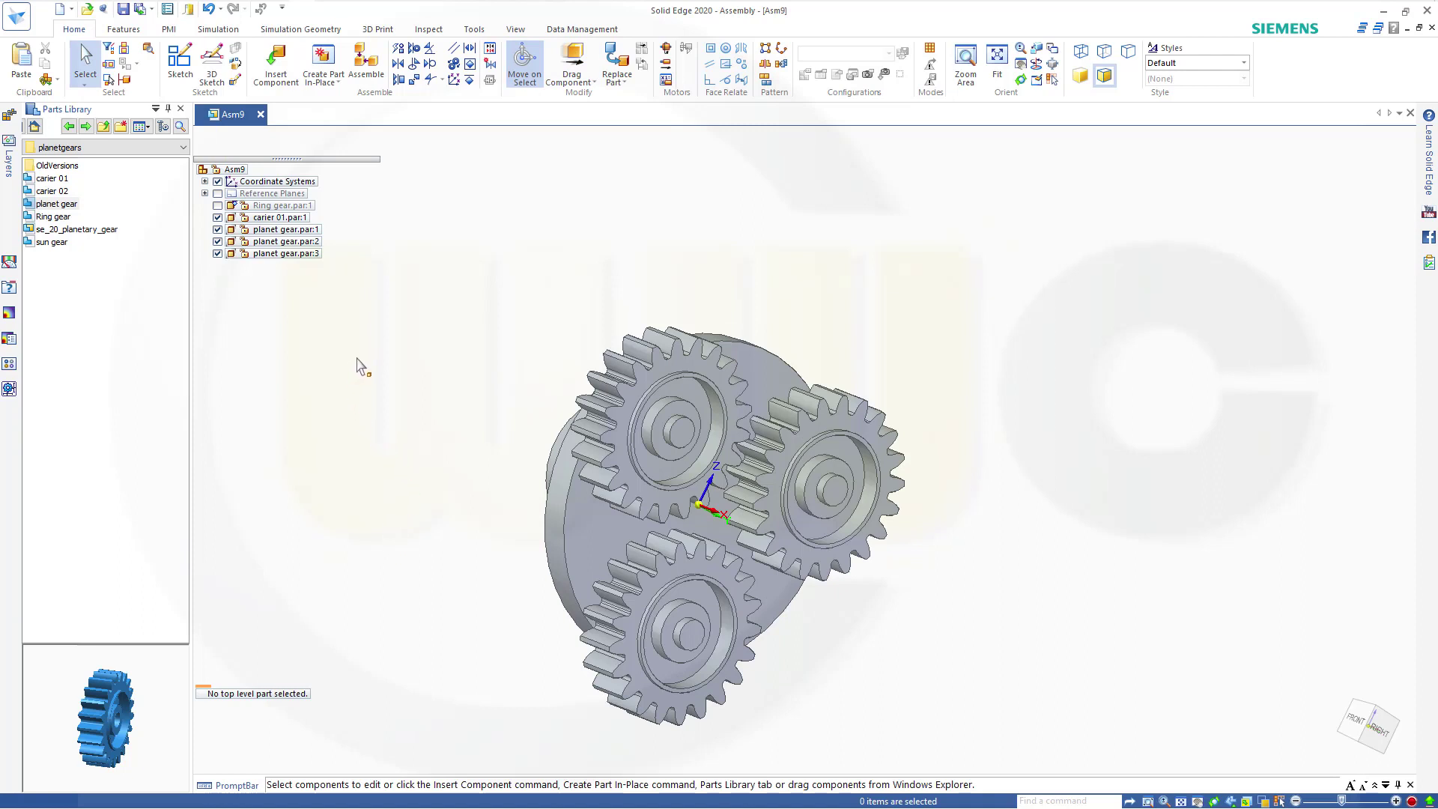
Step: Place carier 02 and axially align its shaft with carier 01's cylindrical face
left_click(52, 191)
left_click_drag(53, 191, 309, 223)
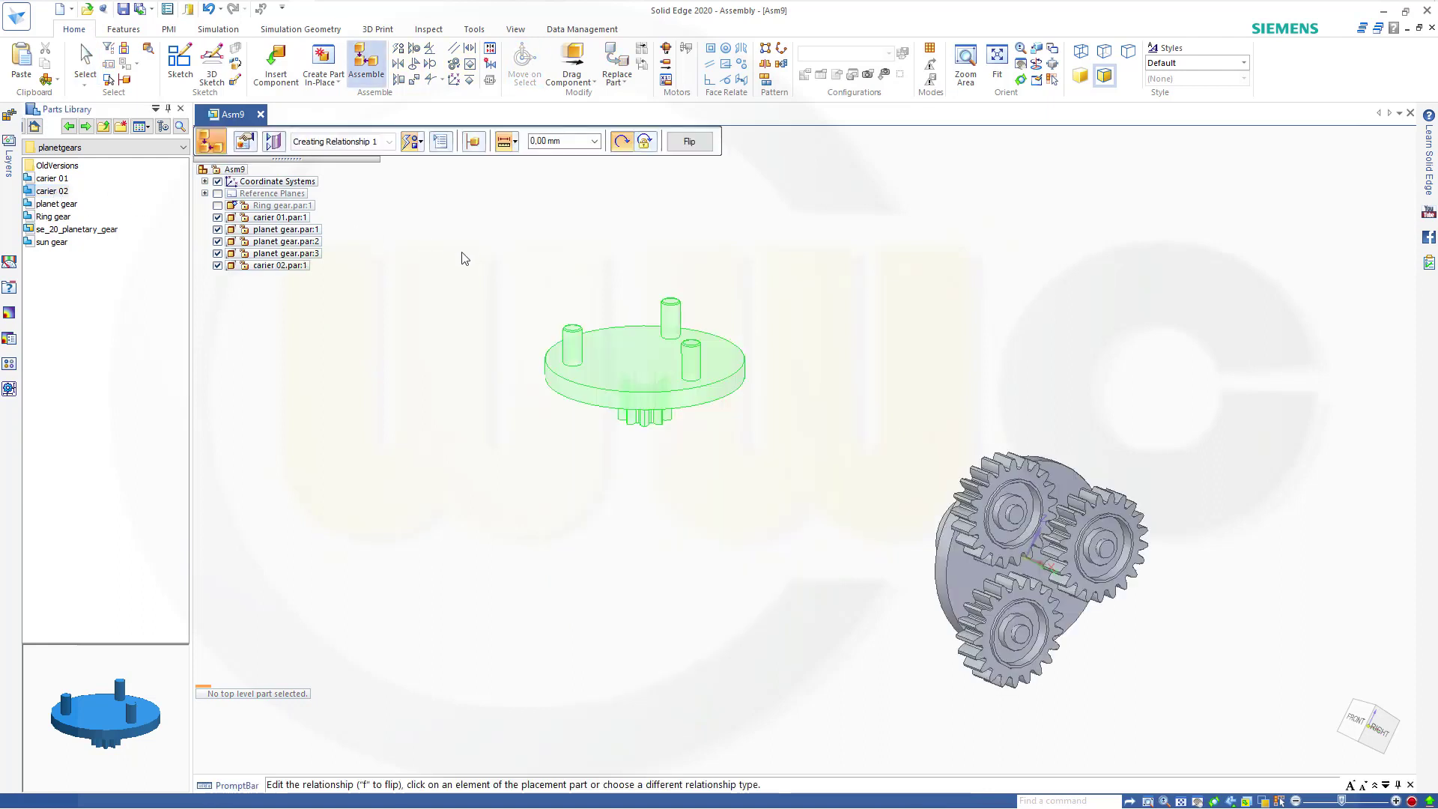
left_click(424, 147)
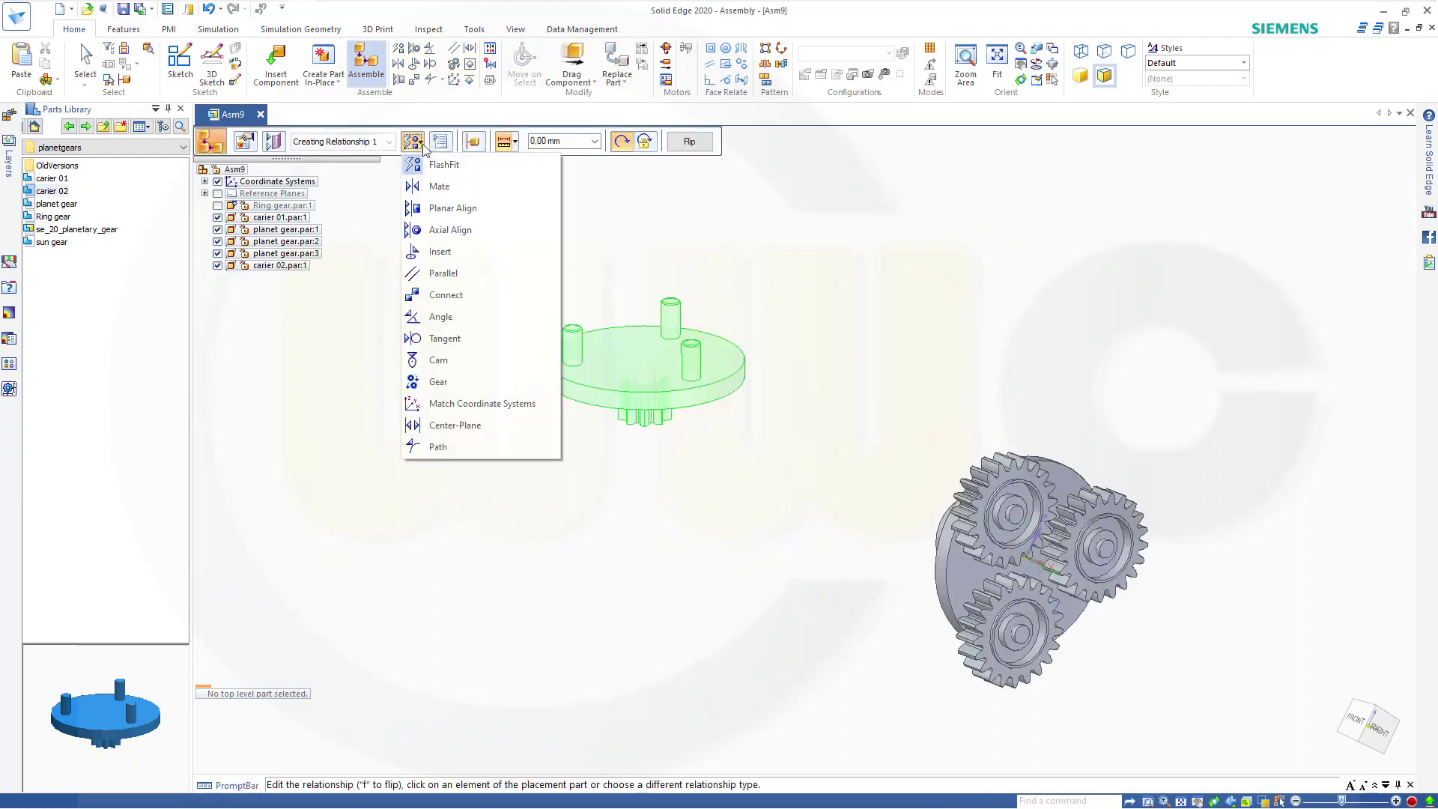
left_click(459, 231)
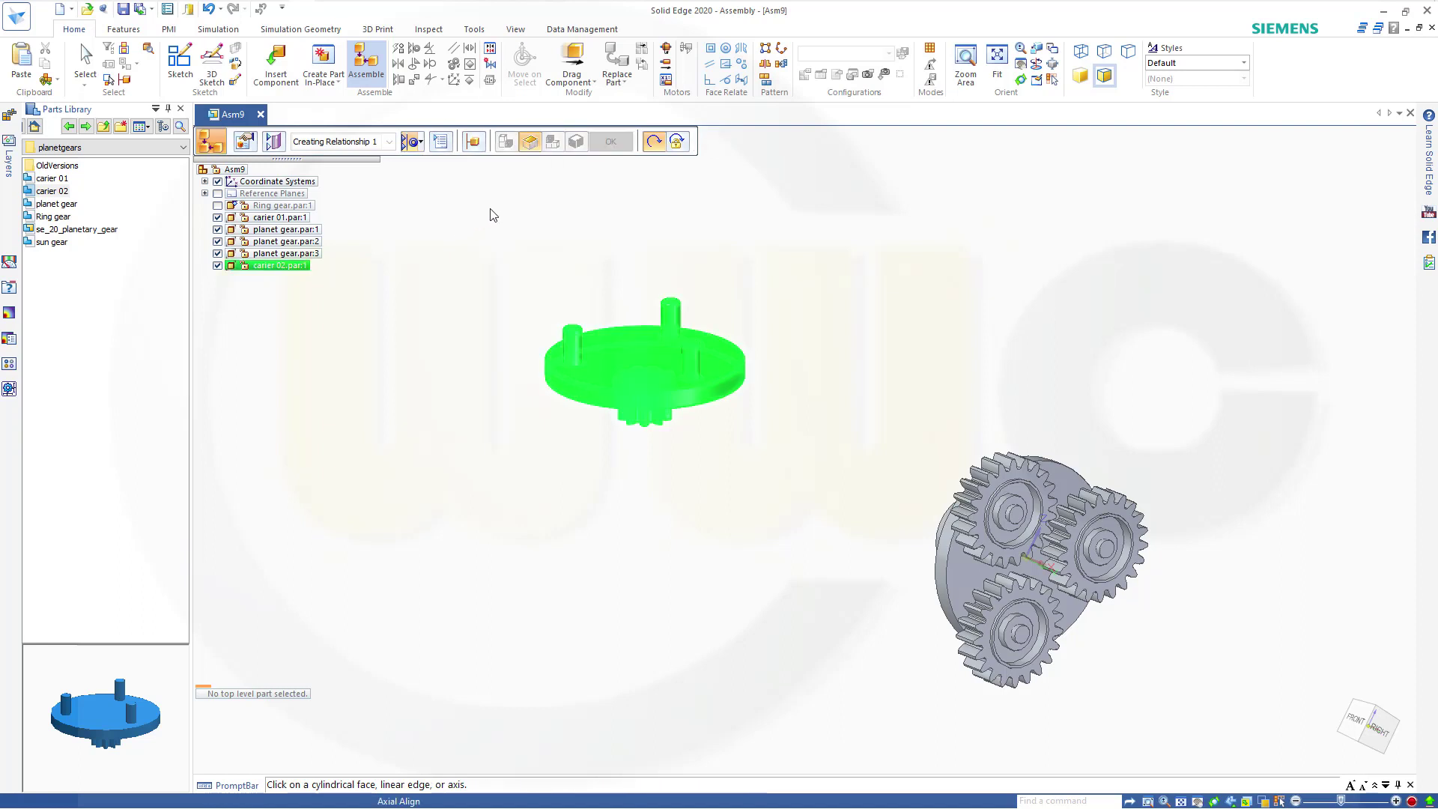
left_click(656, 409)
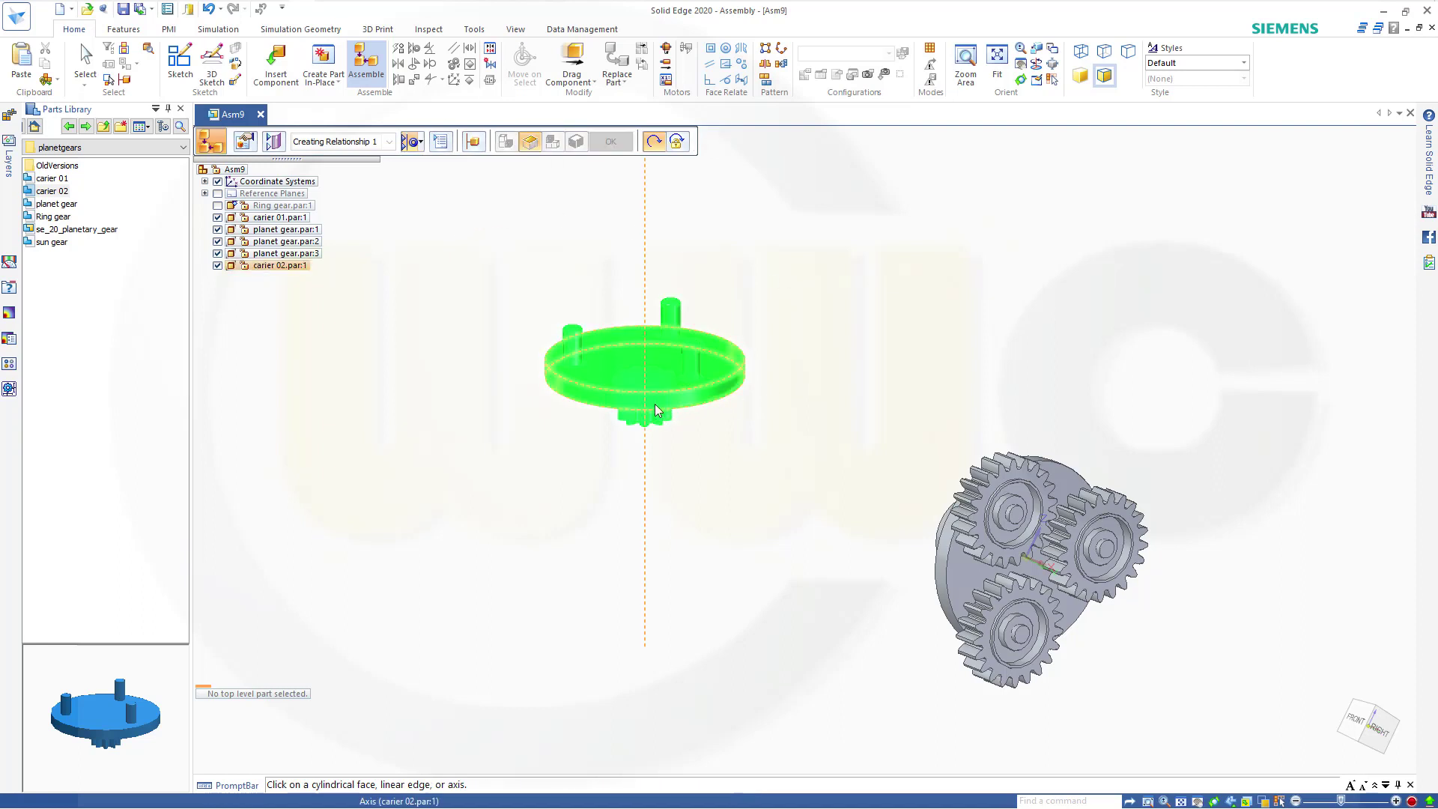
left_click(930, 588)
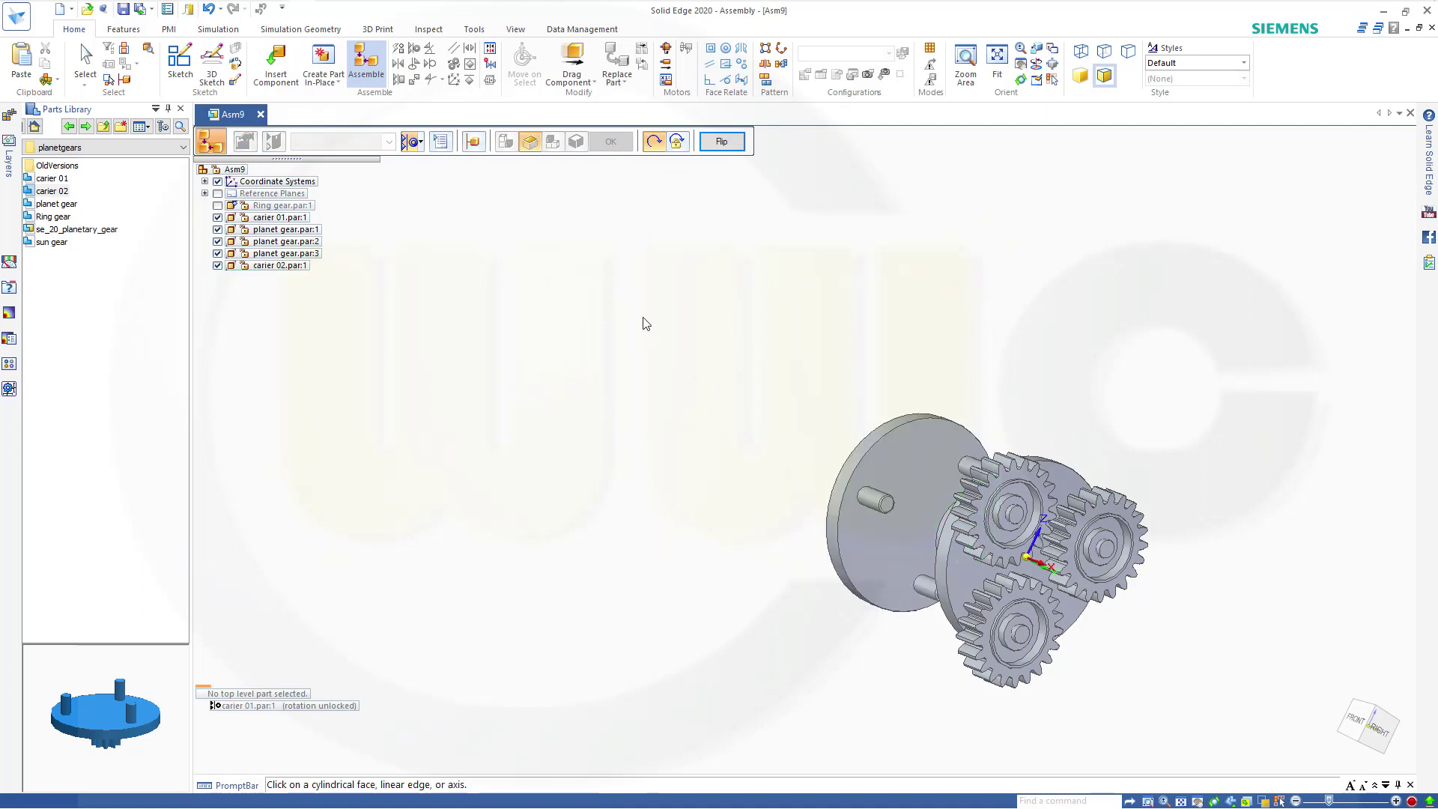
middle_click_drag(627, 330, 681, 337)
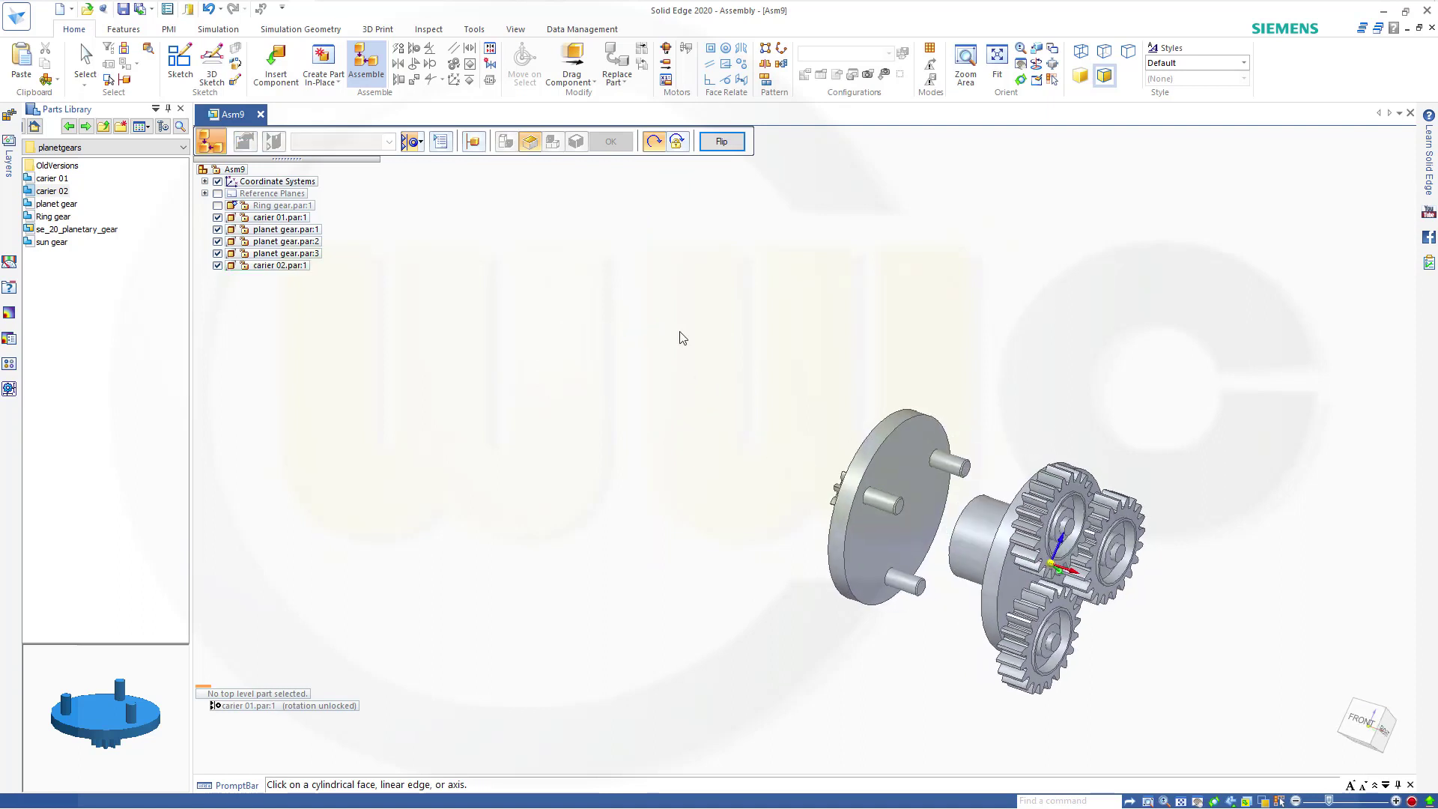
Step: Planar-align carier 02's face to carier 01, flipped to the opposite side of the gears
left_click(422, 142)
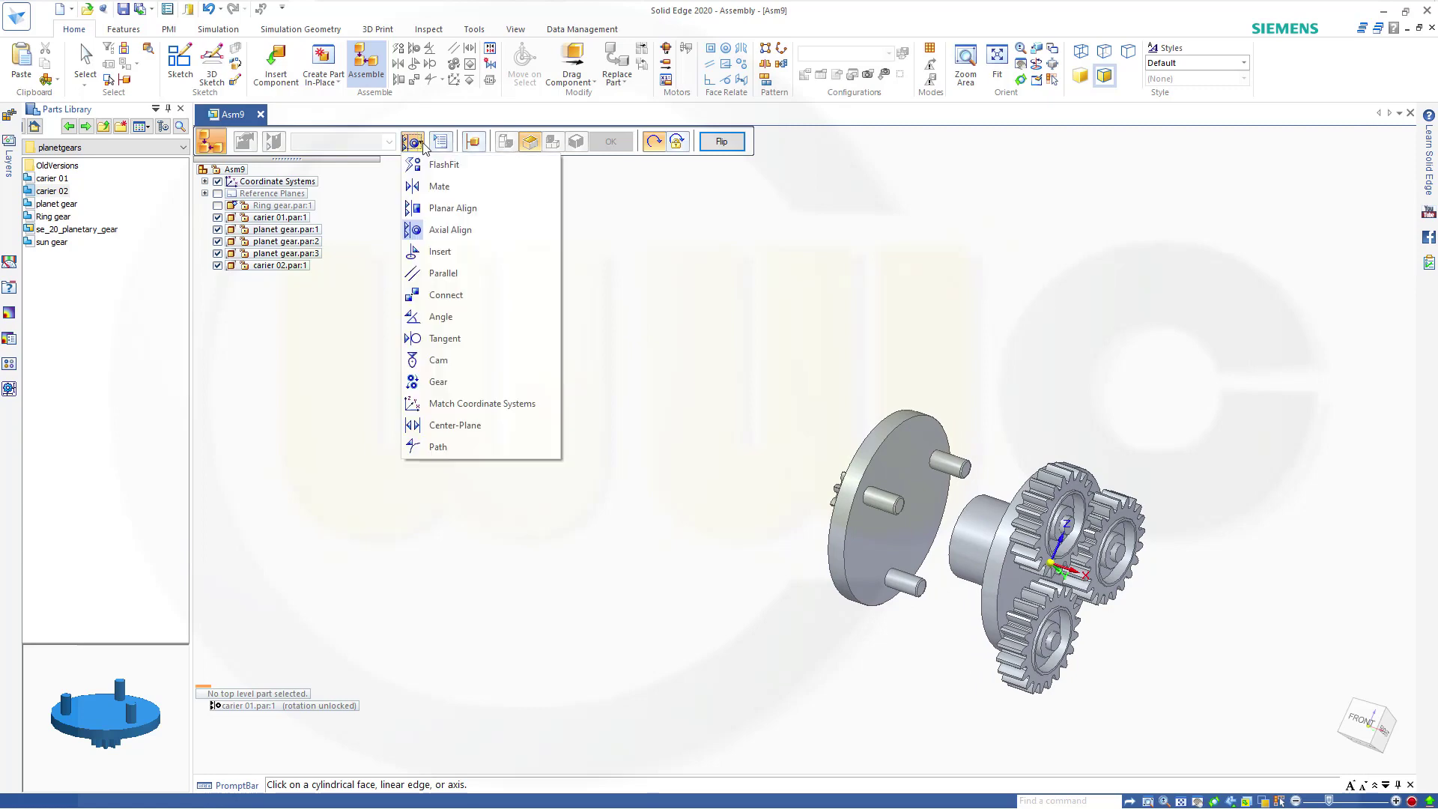
left_click(446, 217)
middle_click_drag(565, 372, 731, 394)
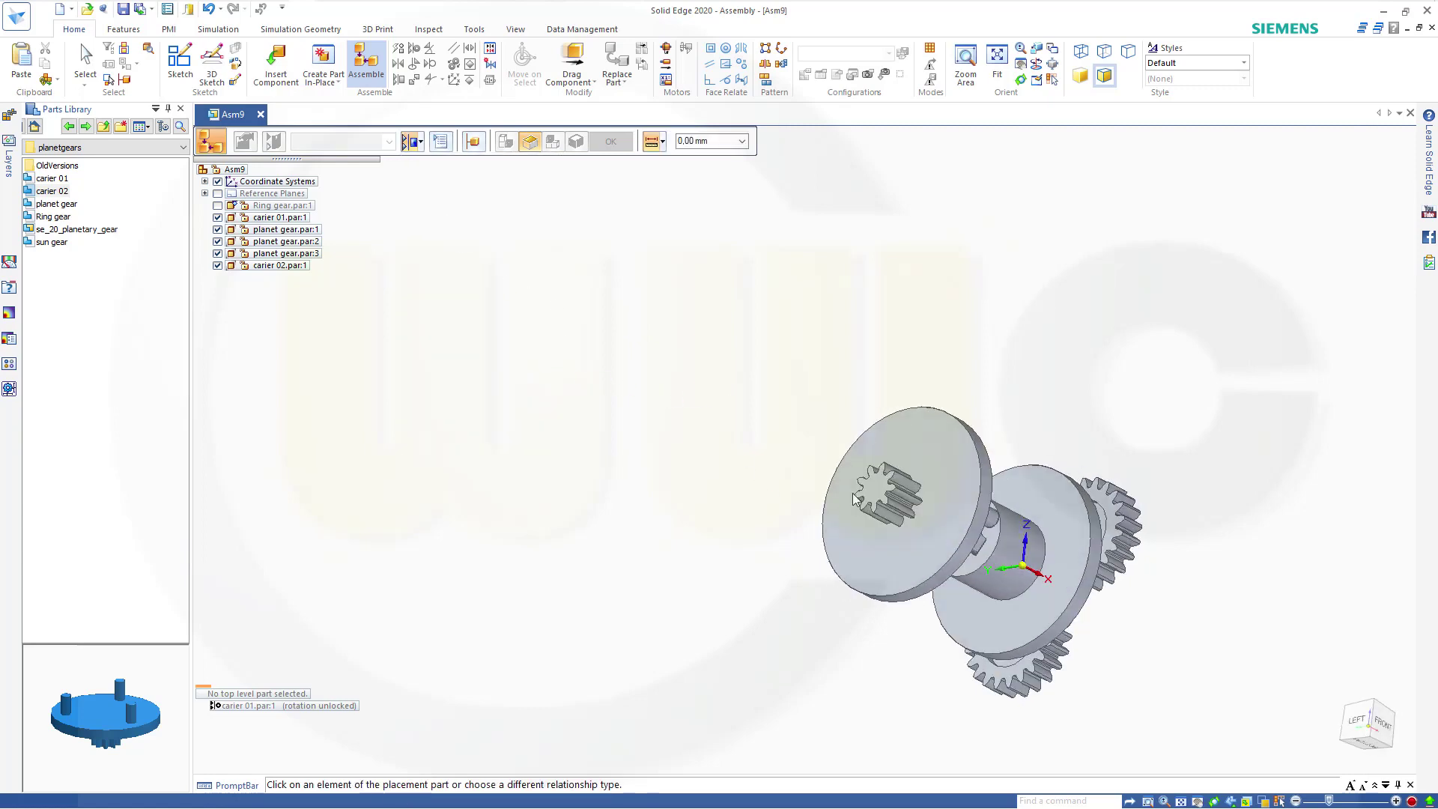
left_click(874, 491)
middle_click_drag(1090, 548, 1063, 577)
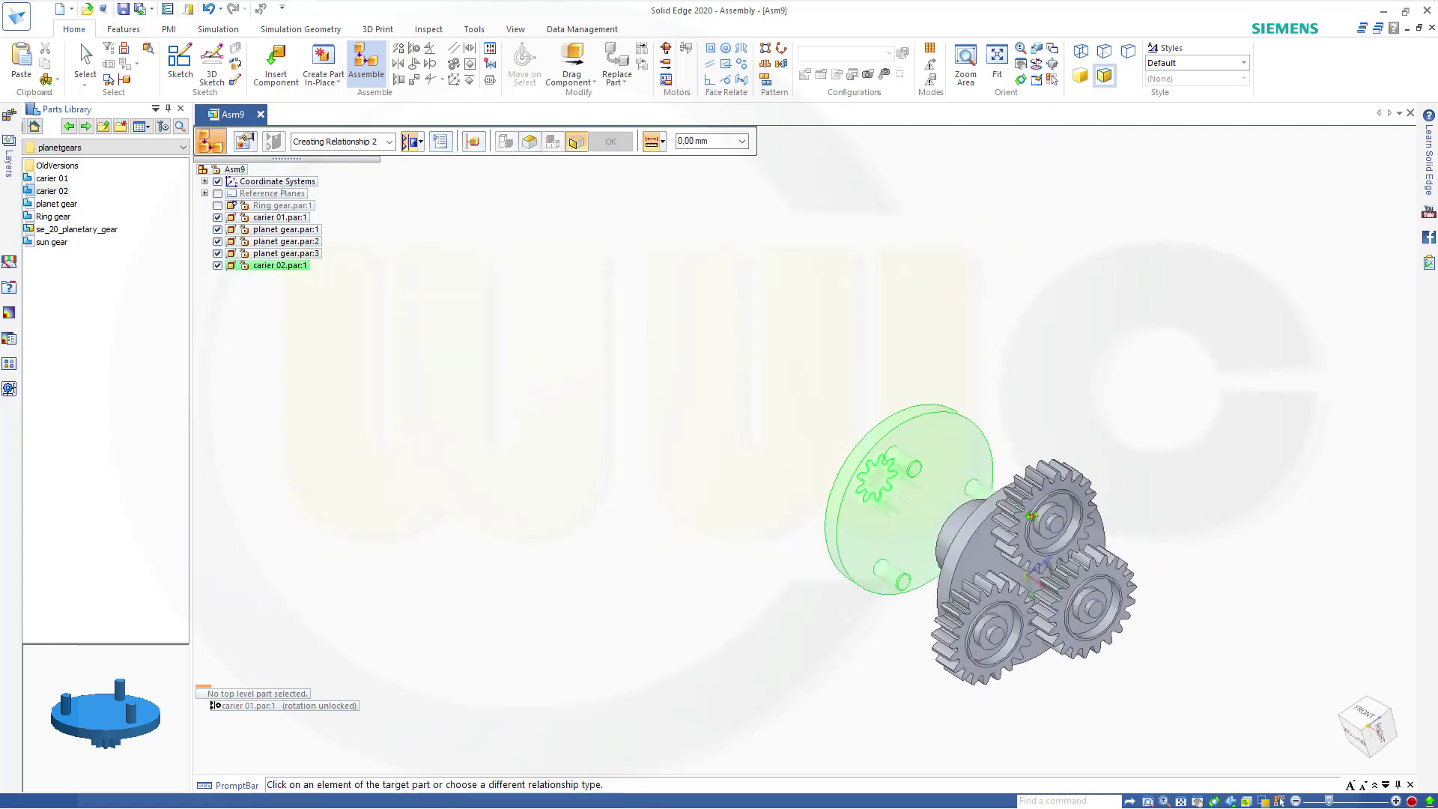
left_click(984, 563)
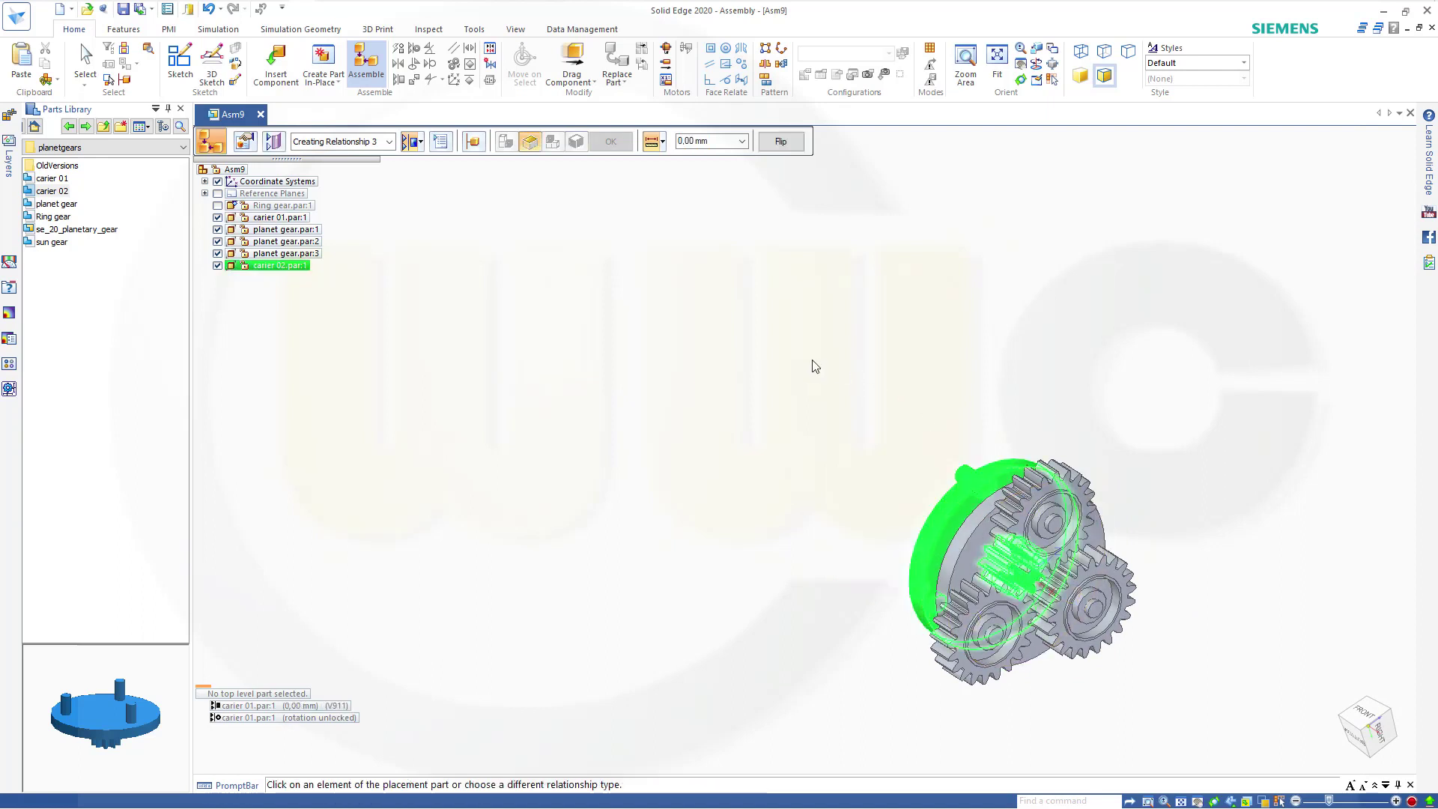
left_click(780, 141)
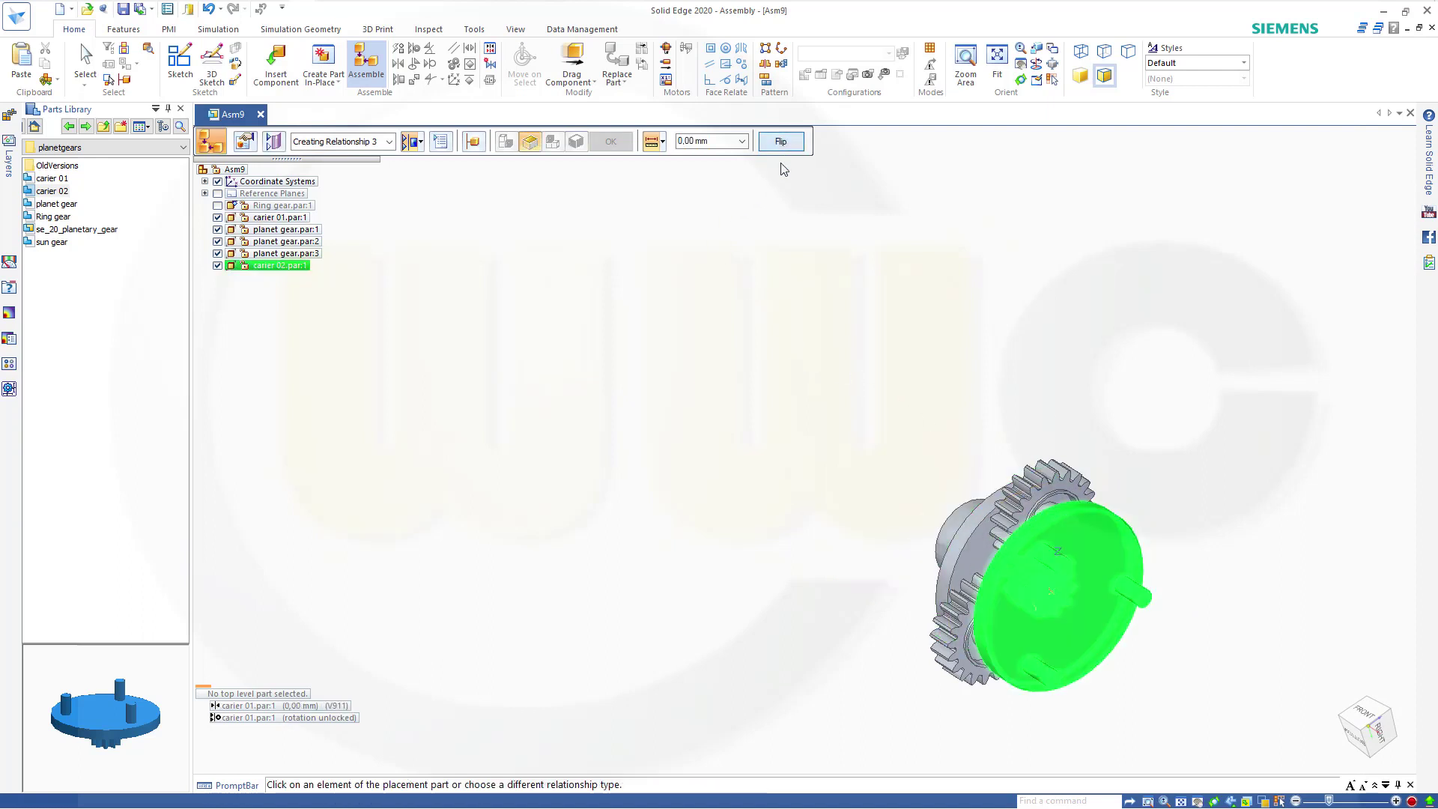
key("Escape")
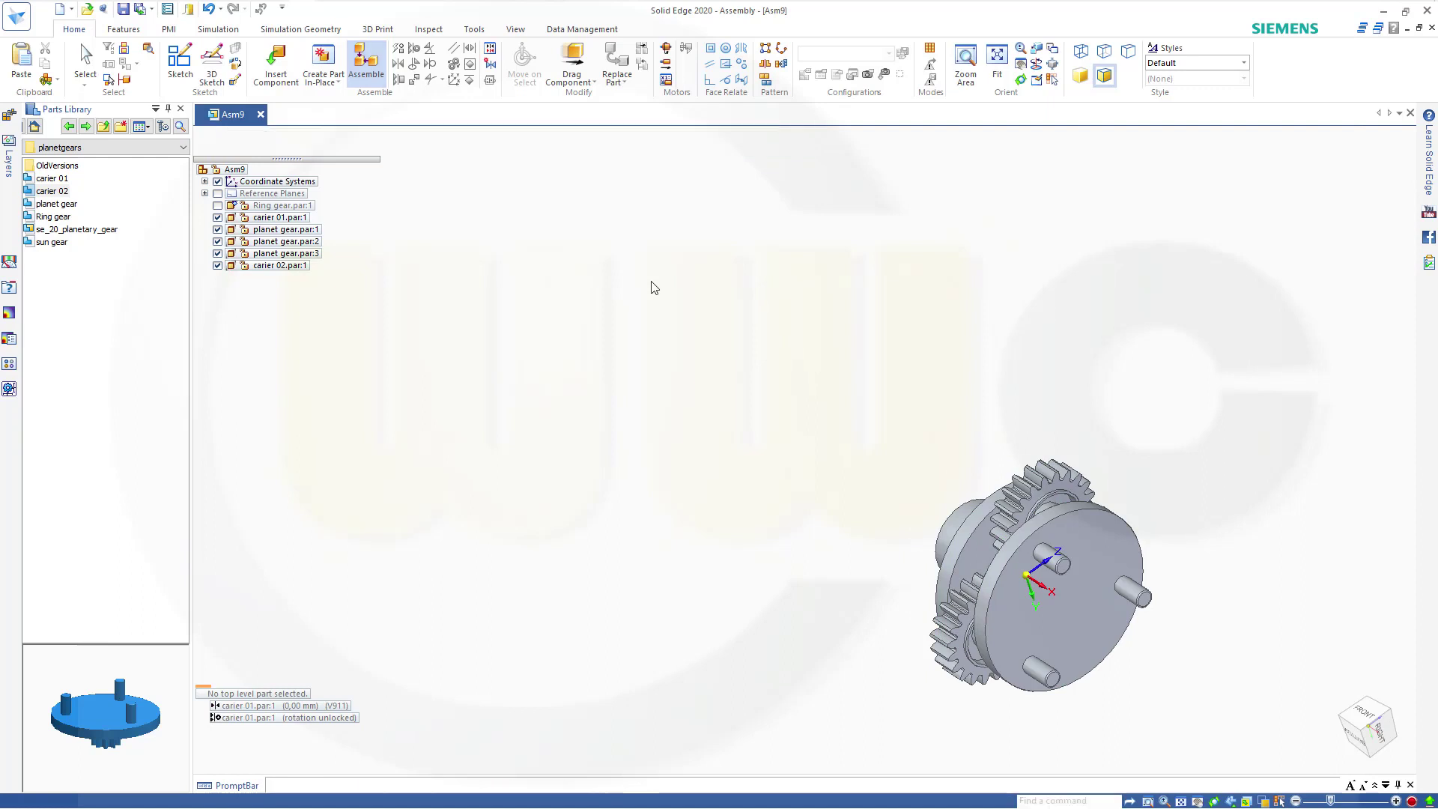
scroll(1202, 685, "up", 3)
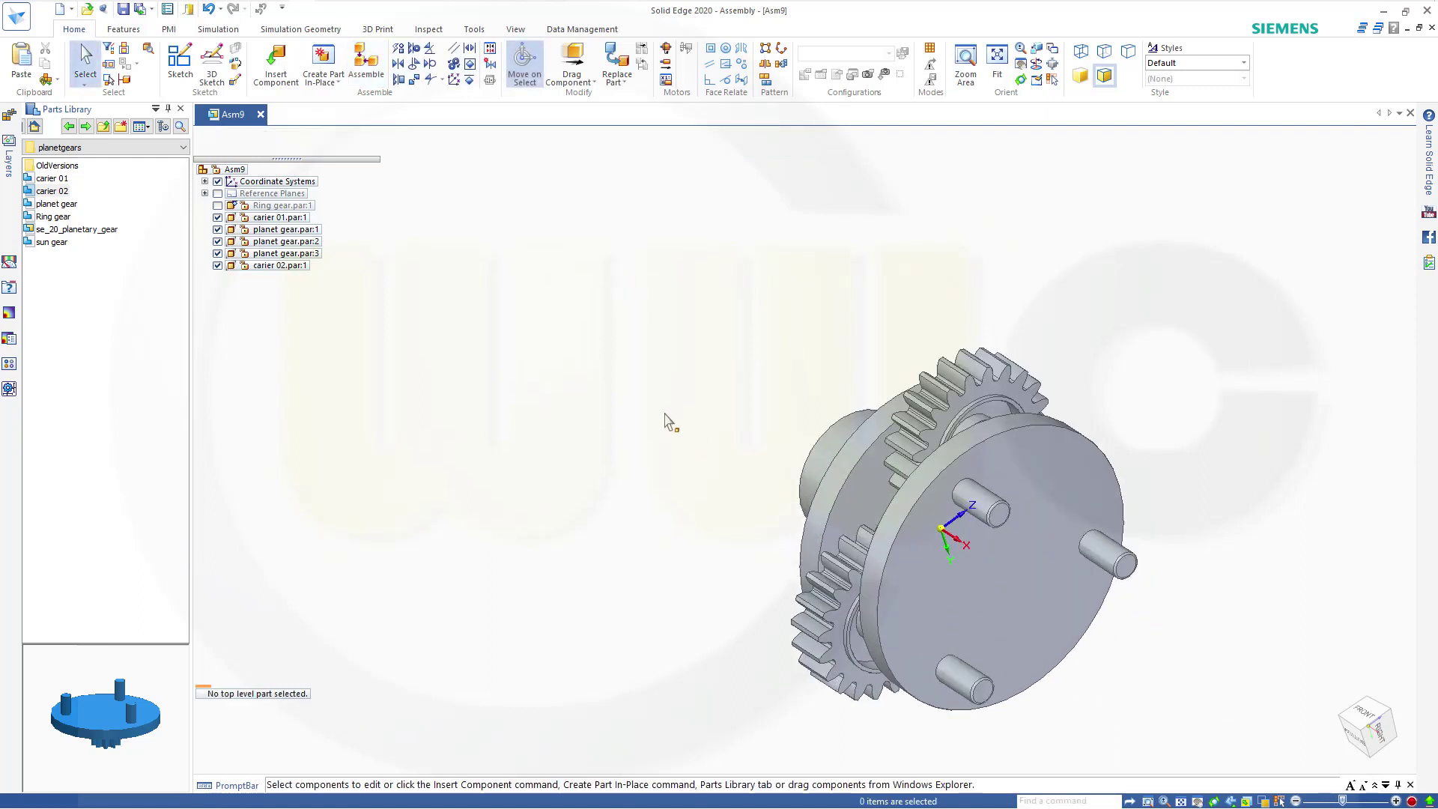
middle_click_drag(657, 405, 585, 358)
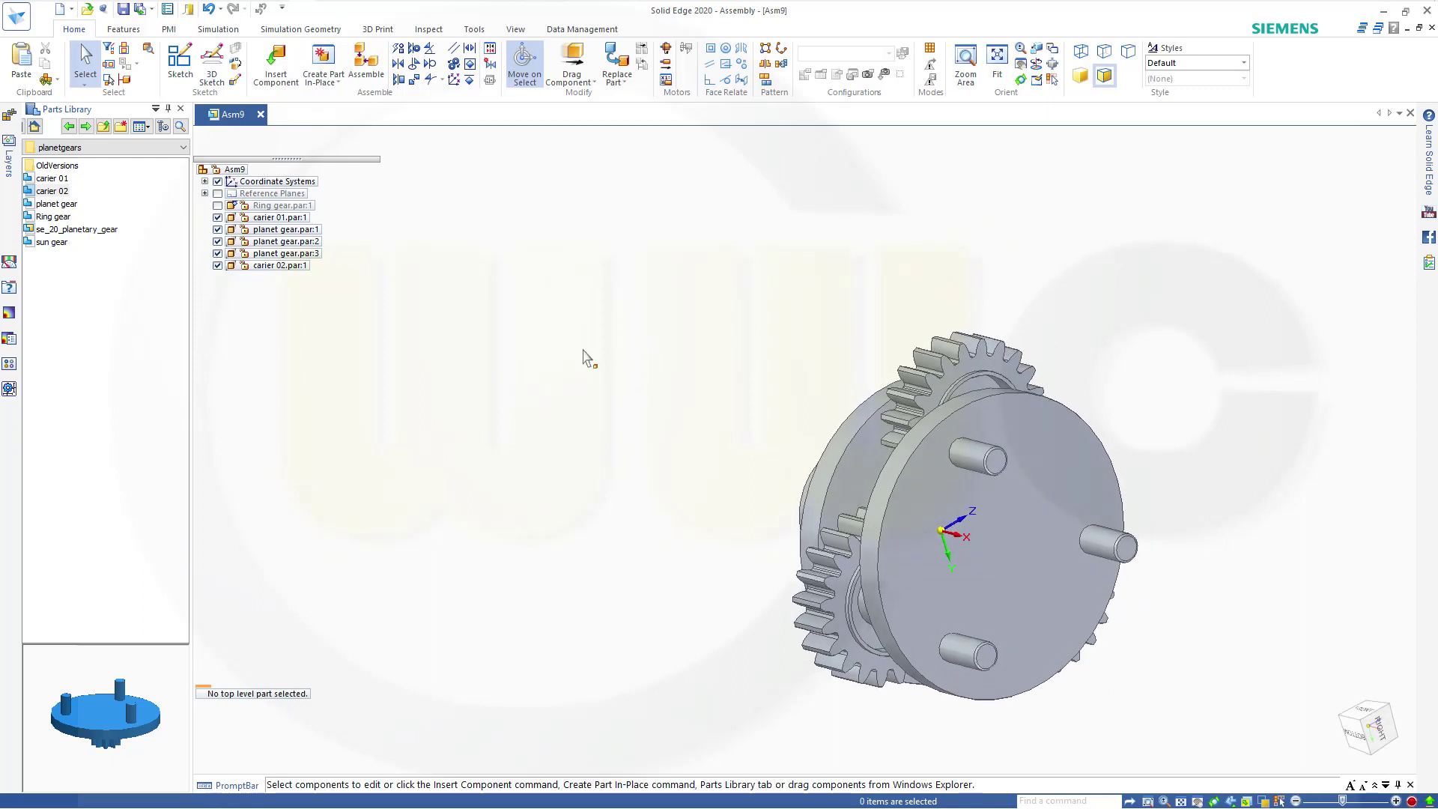
Step: Insert another planet gear and axially align it to a carier 02 pin
double_click(66, 209)
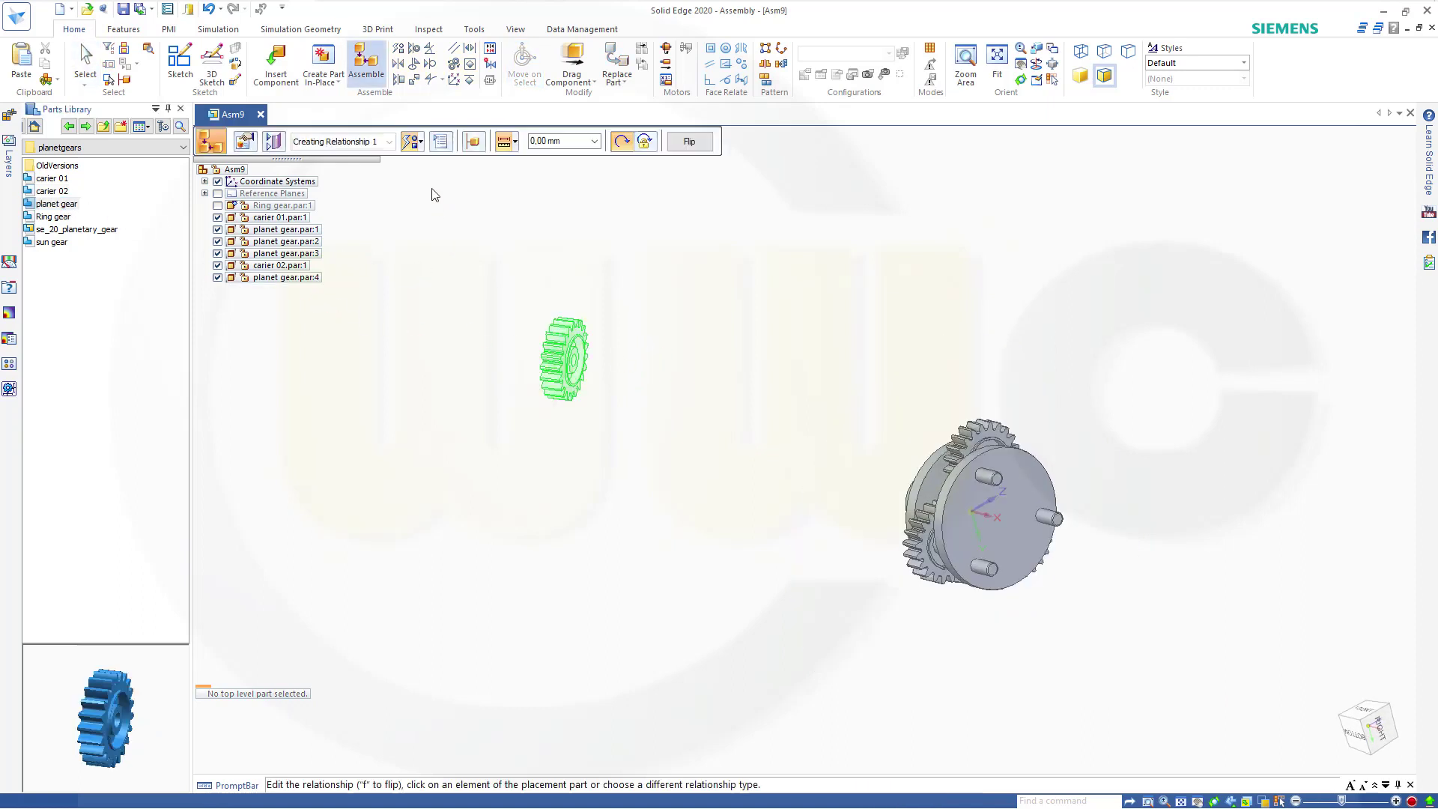
left_click(424, 148)
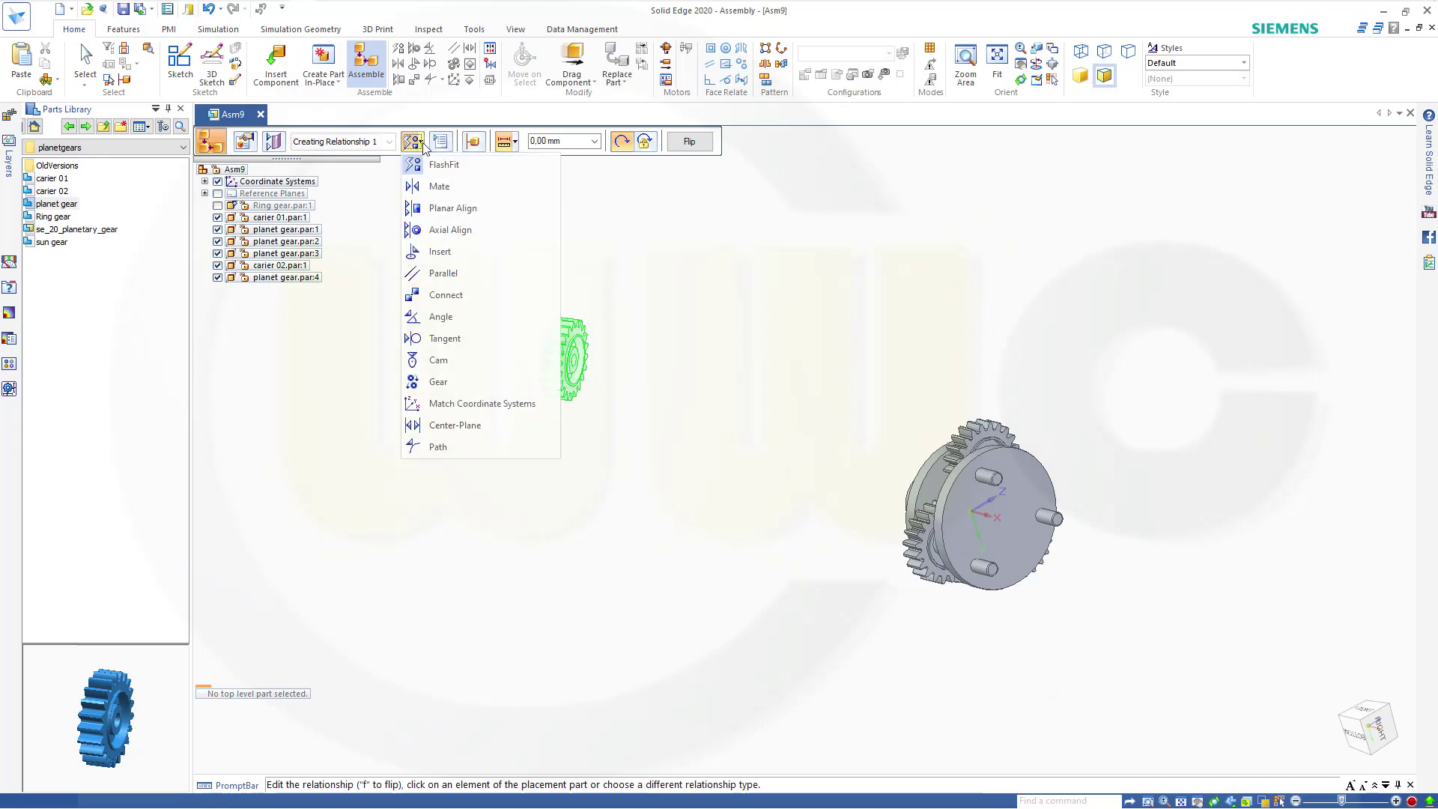
left_click(455, 230)
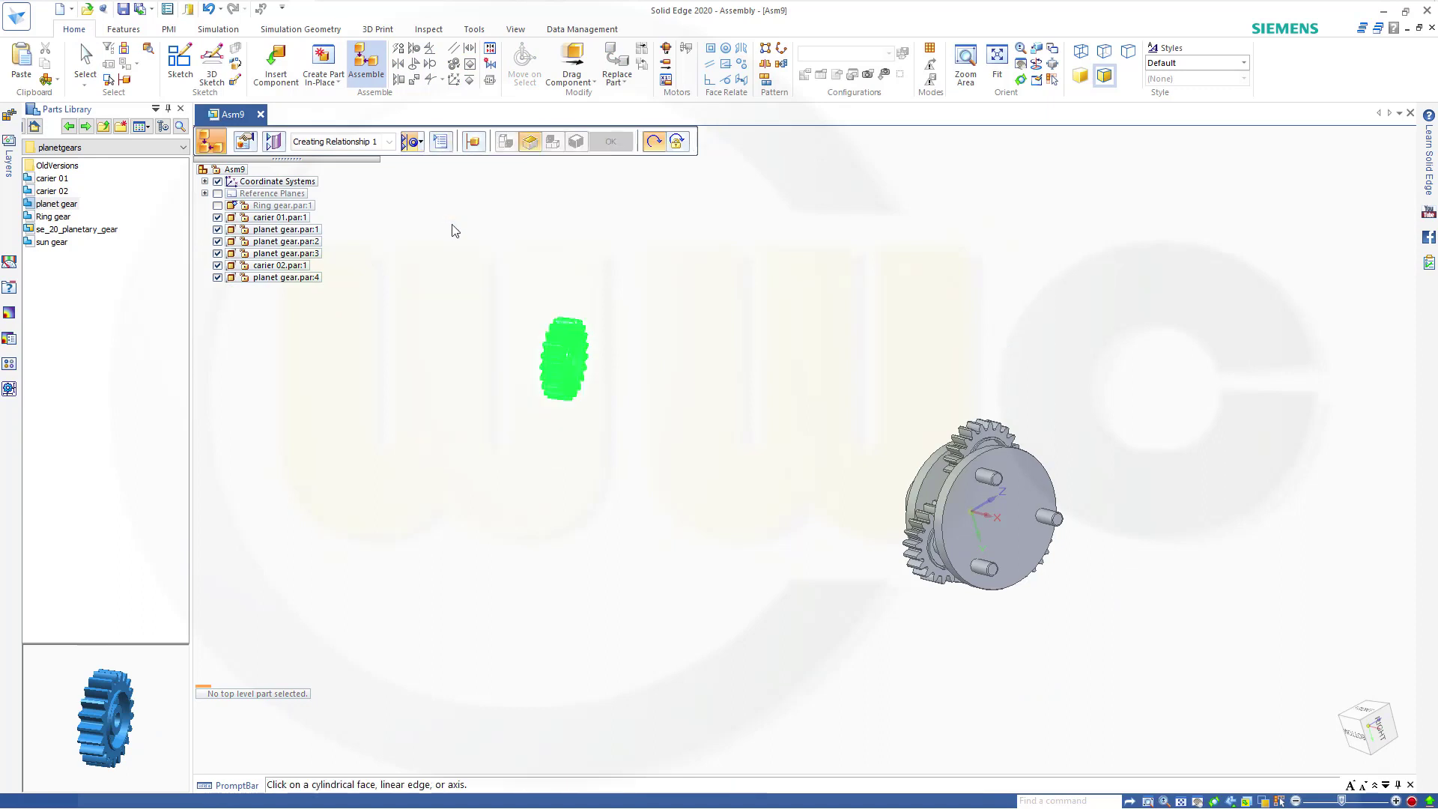
left_click(572, 366)
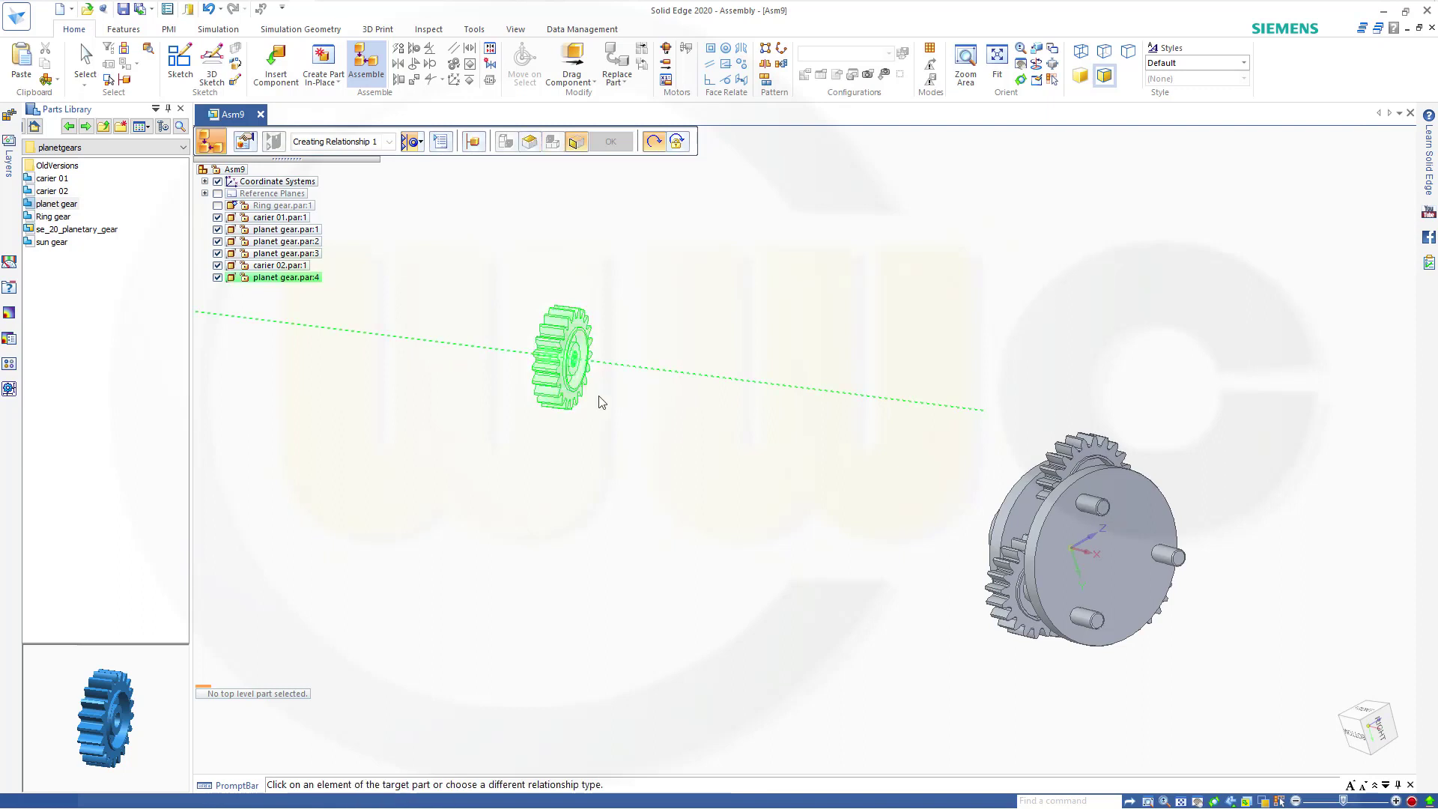
left_click(1082, 509)
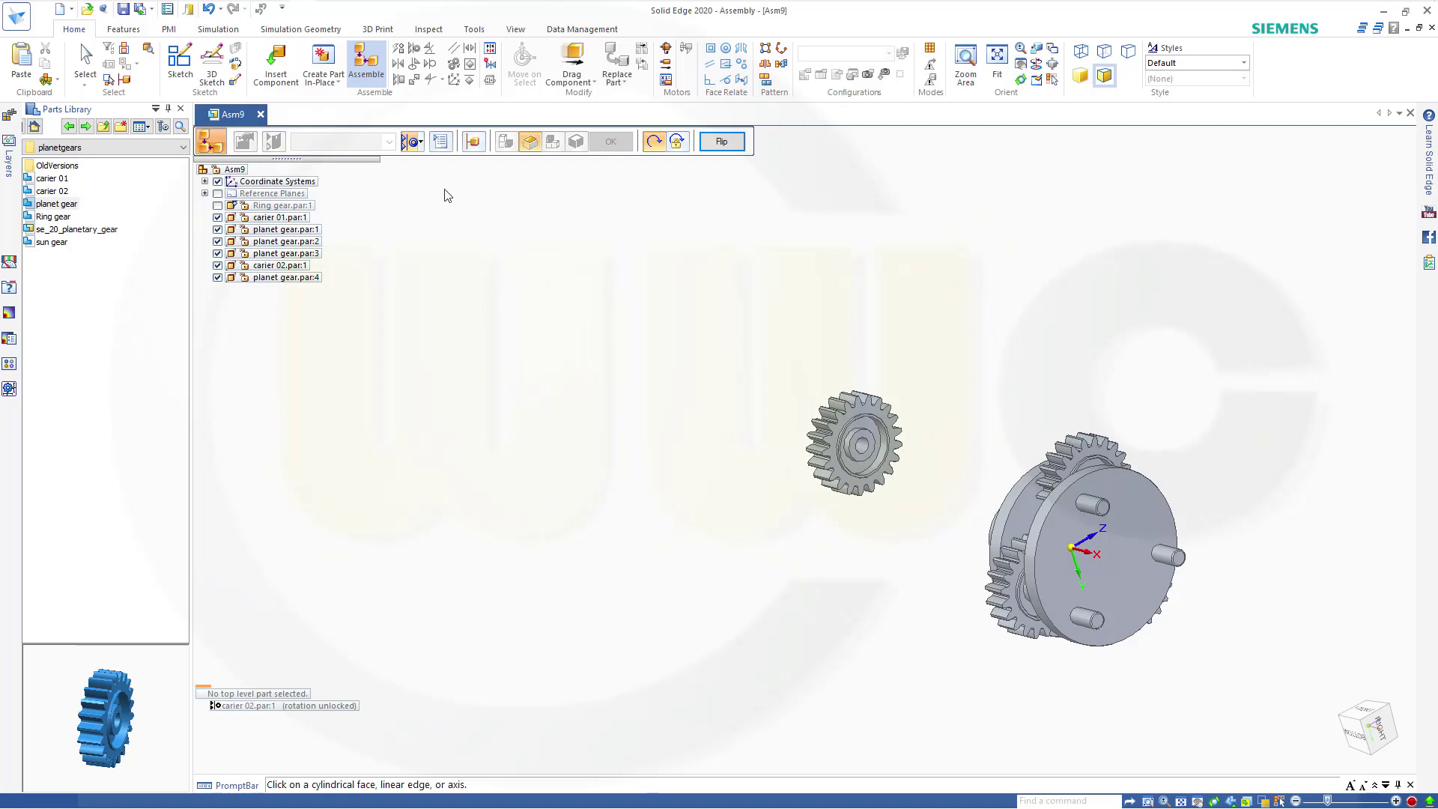
Step: Seat planet gear.par:4 flush against the carrier face at 0.00 mm, flipped, and bring in a fifth gear
left_click(421, 143)
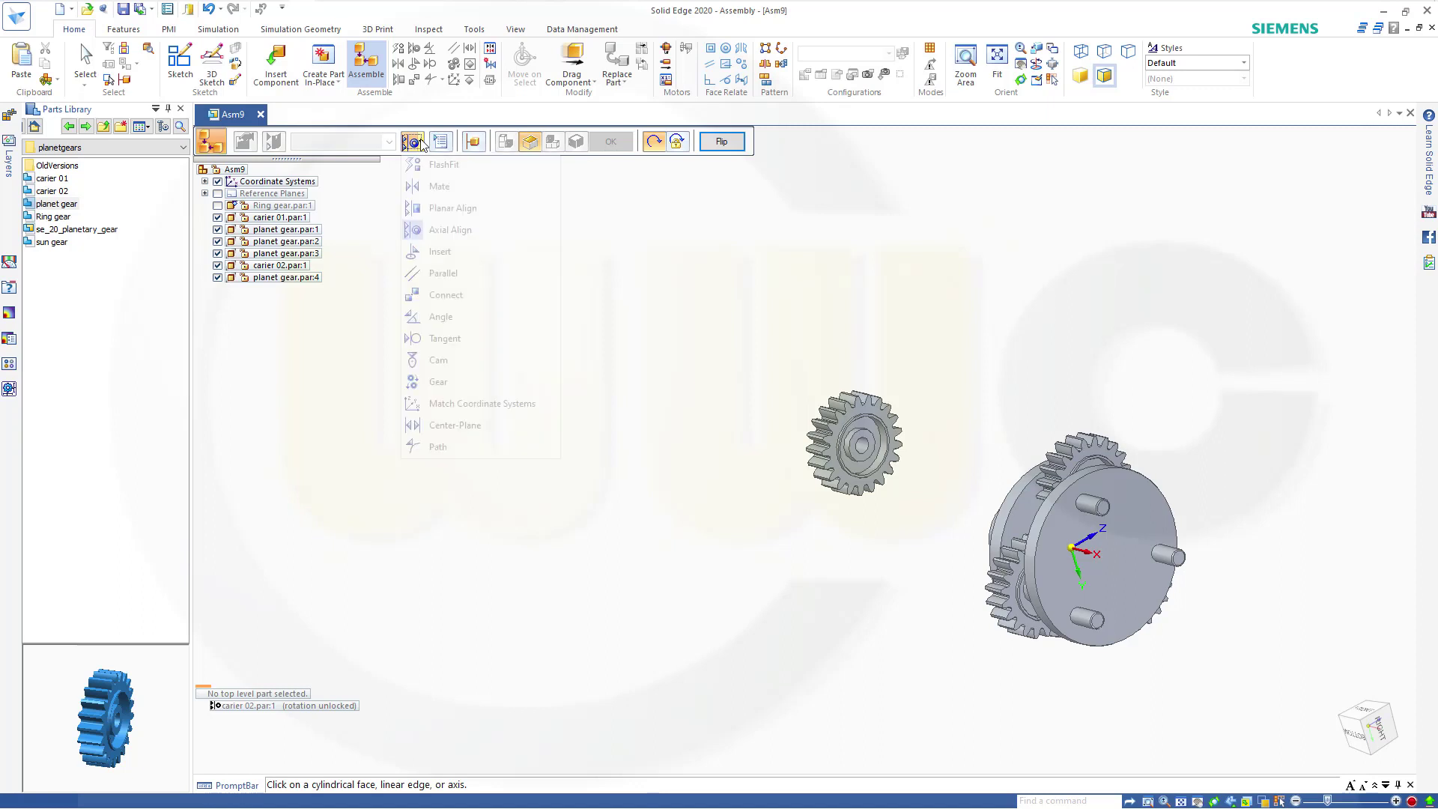
left_click(447, 209)
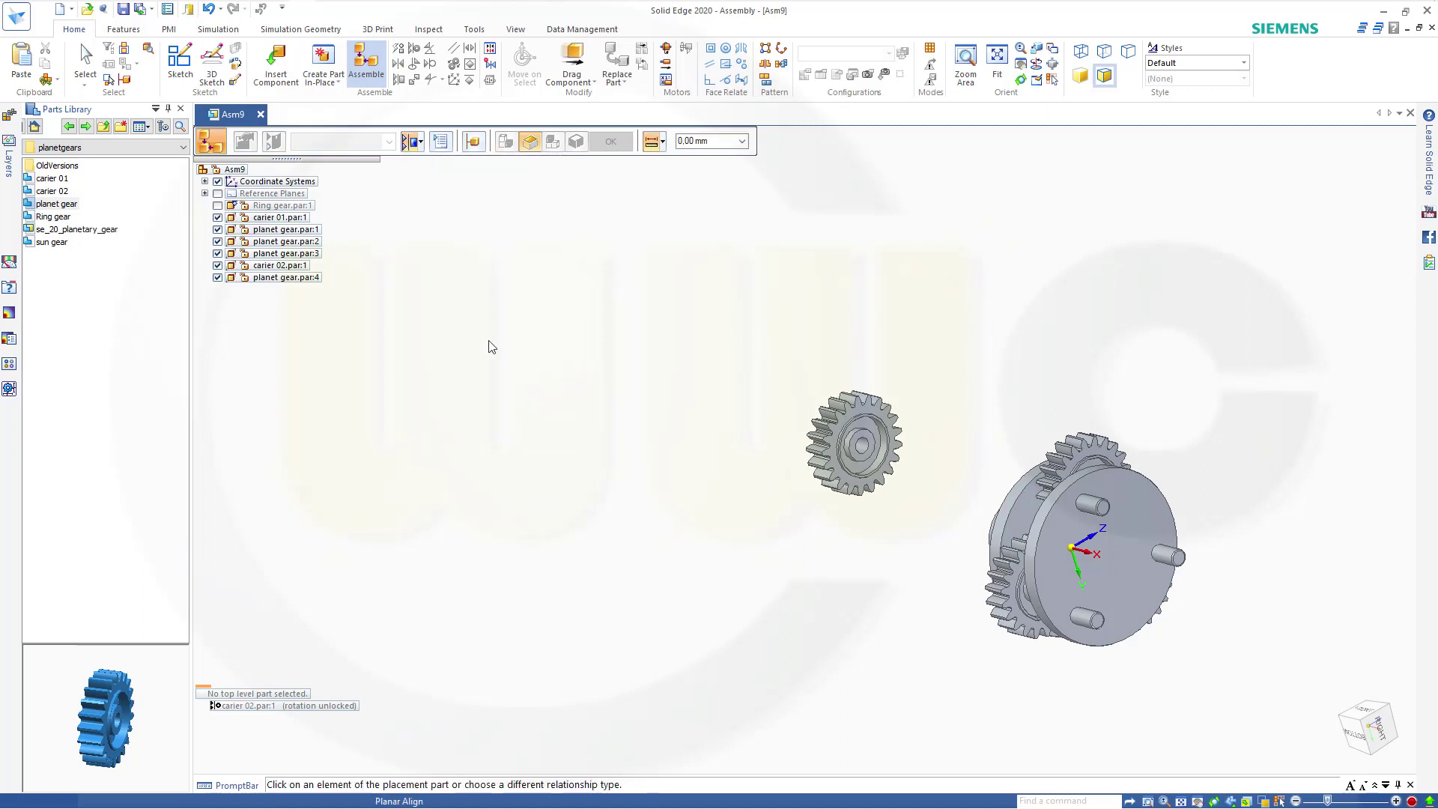
left_click(1111, 586)
middle_click_drag(885, 518, 938, 500)
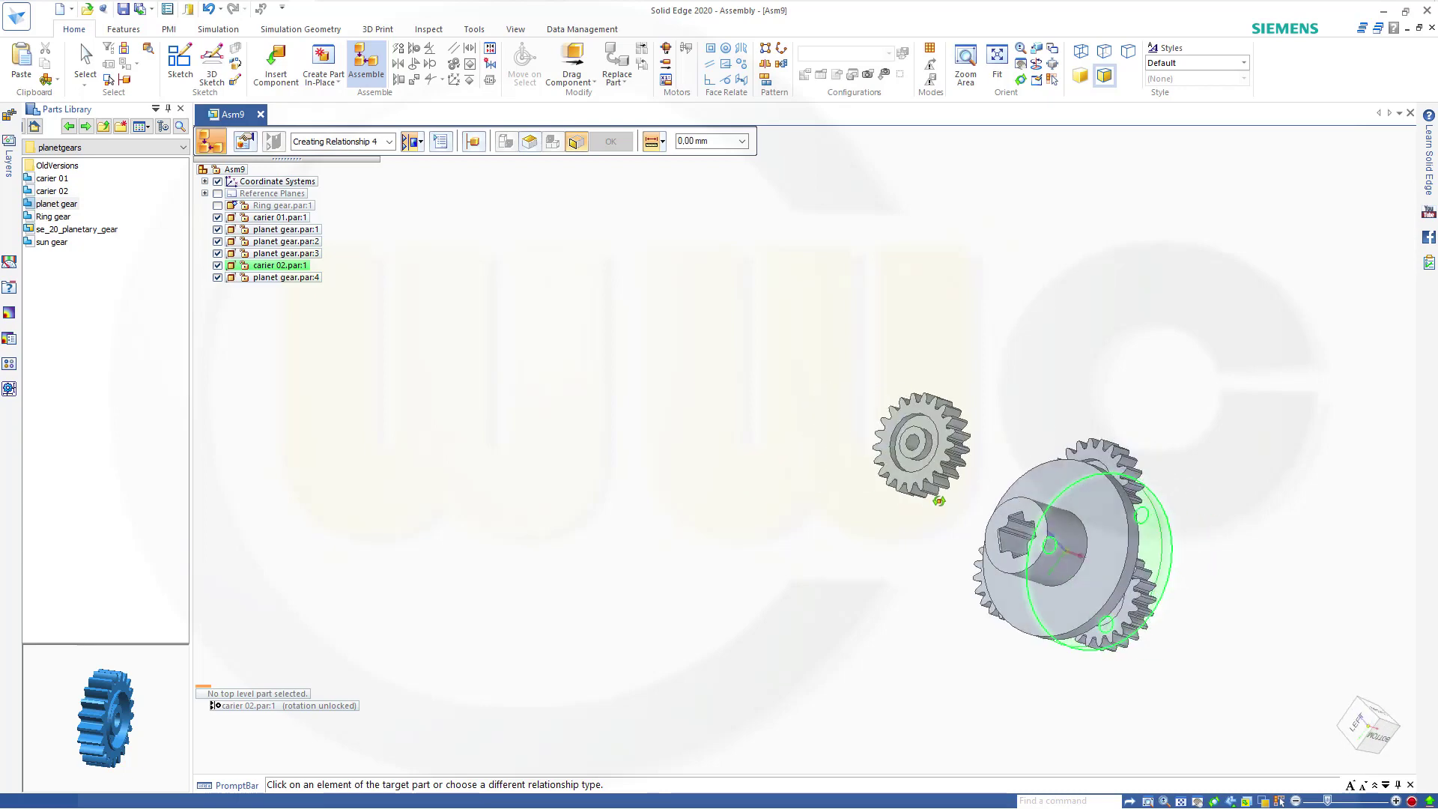
left_click(912, 443)
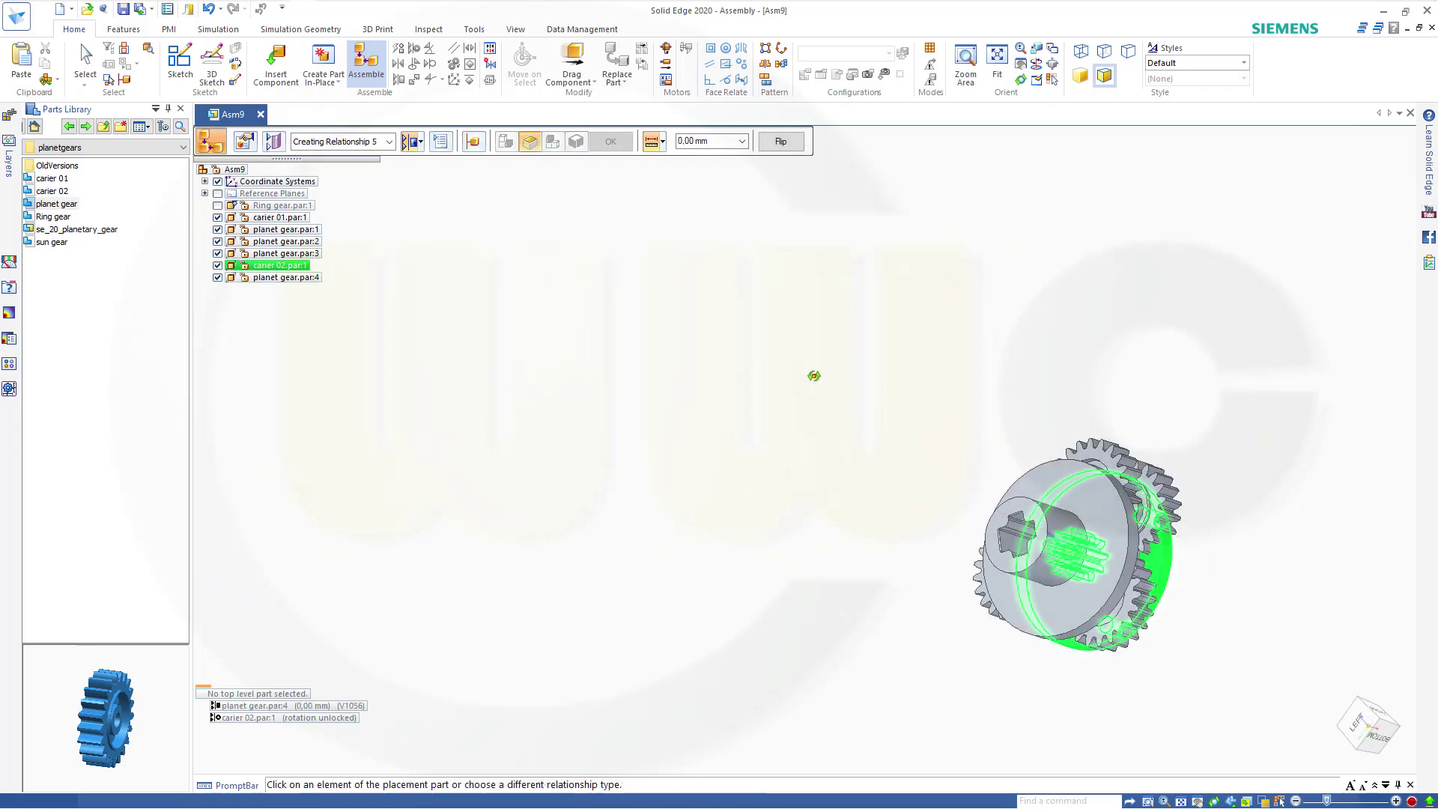
middle_click_drag(814, 375, 560, 335)
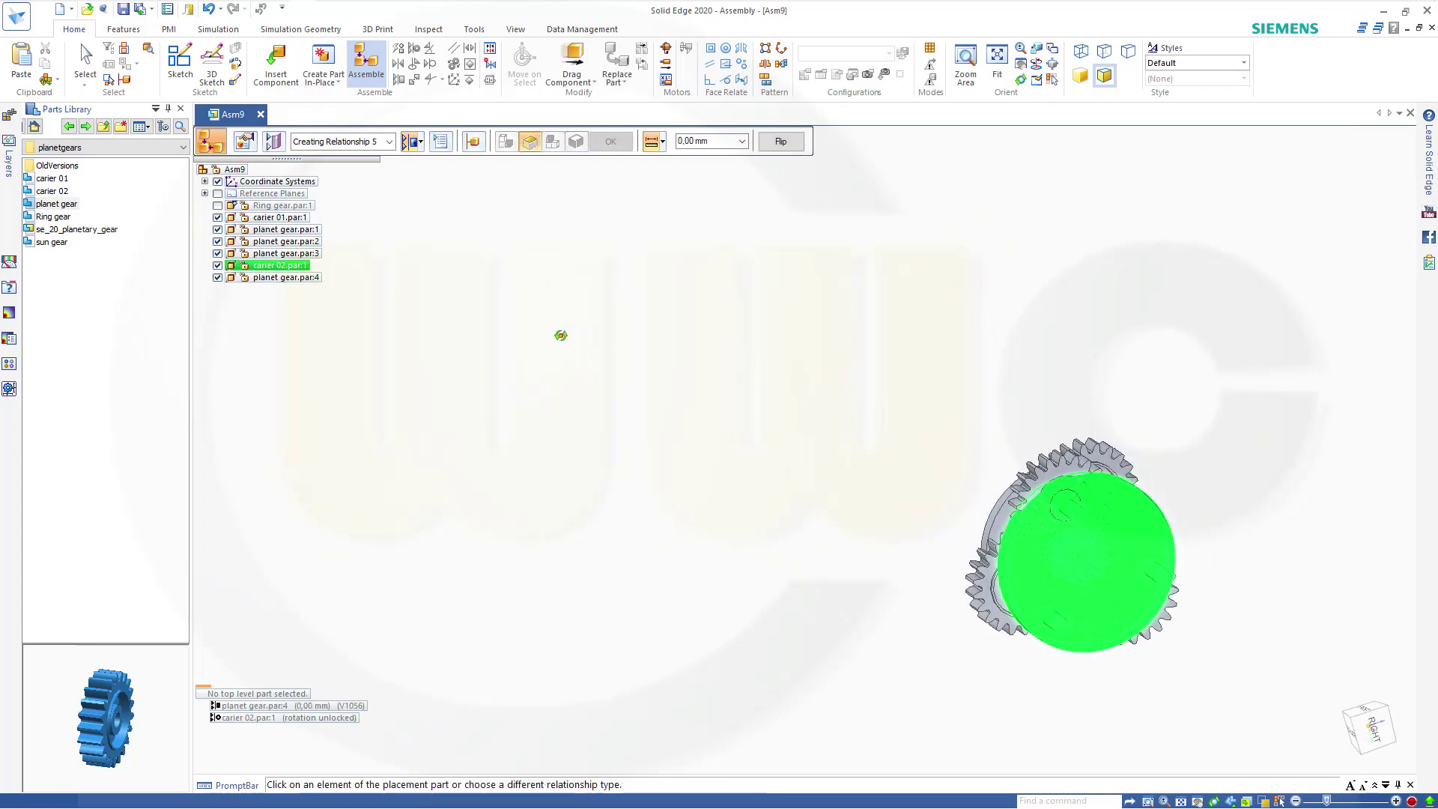
left_click(779, 142)
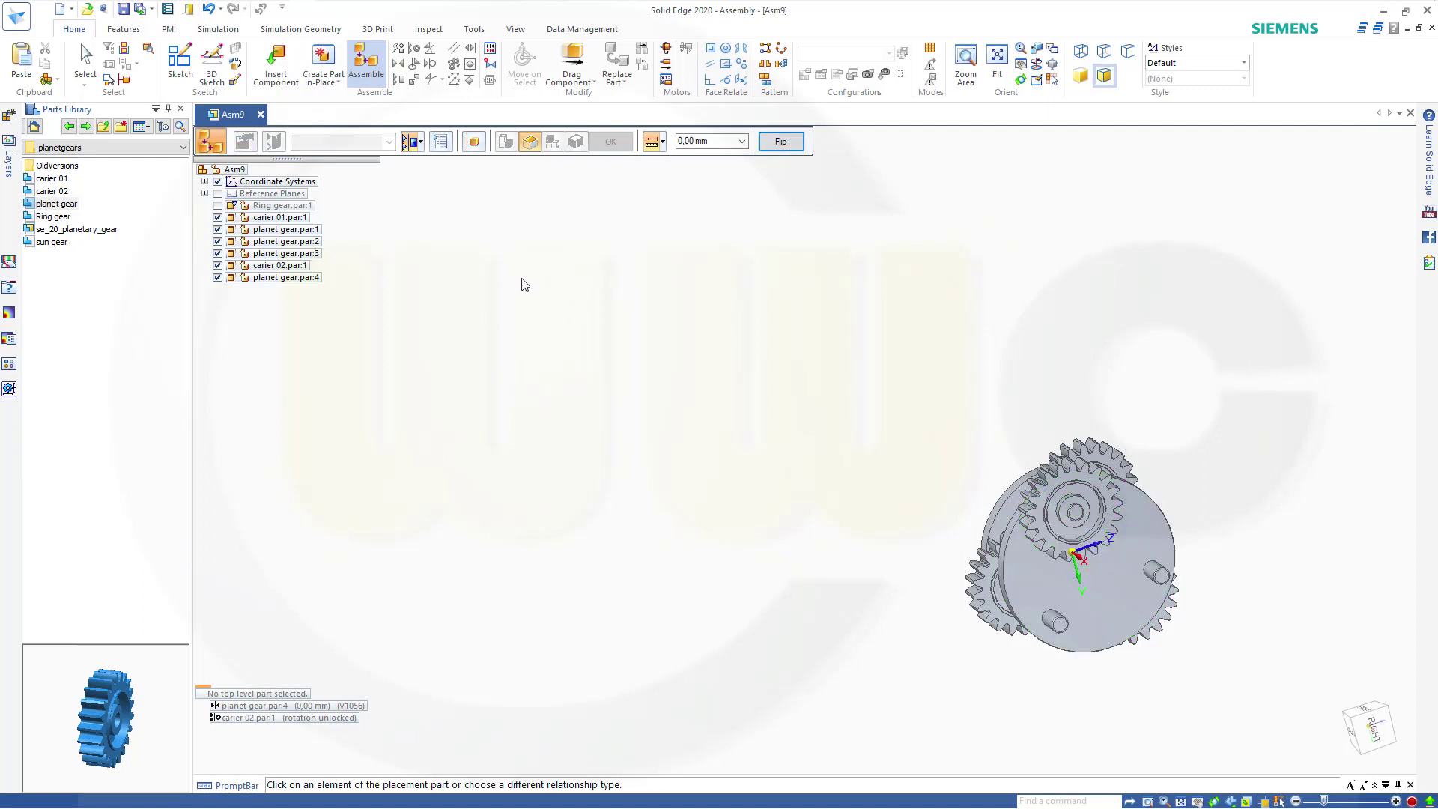
key("Escape")
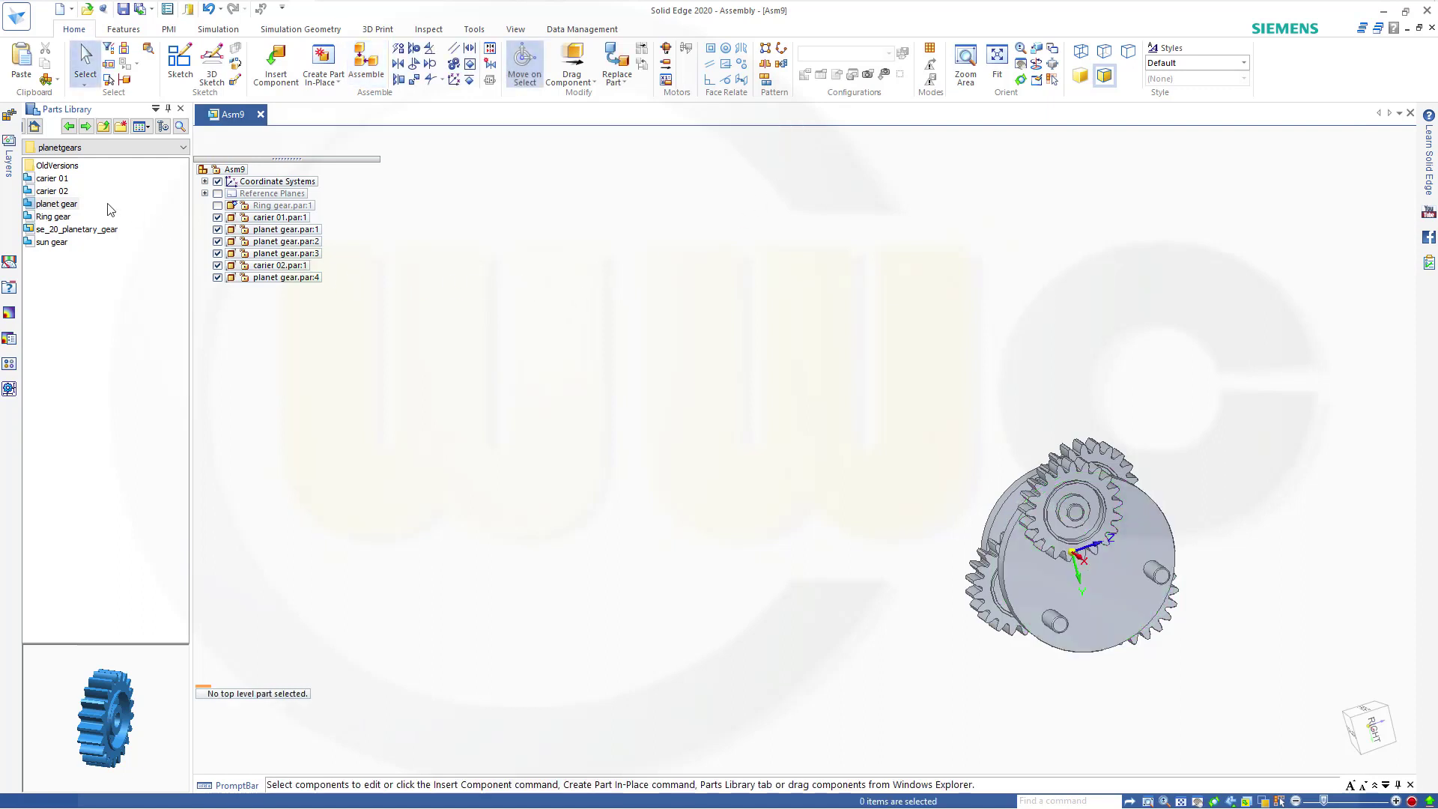
left_click_drag(48, 206, 449, 322)
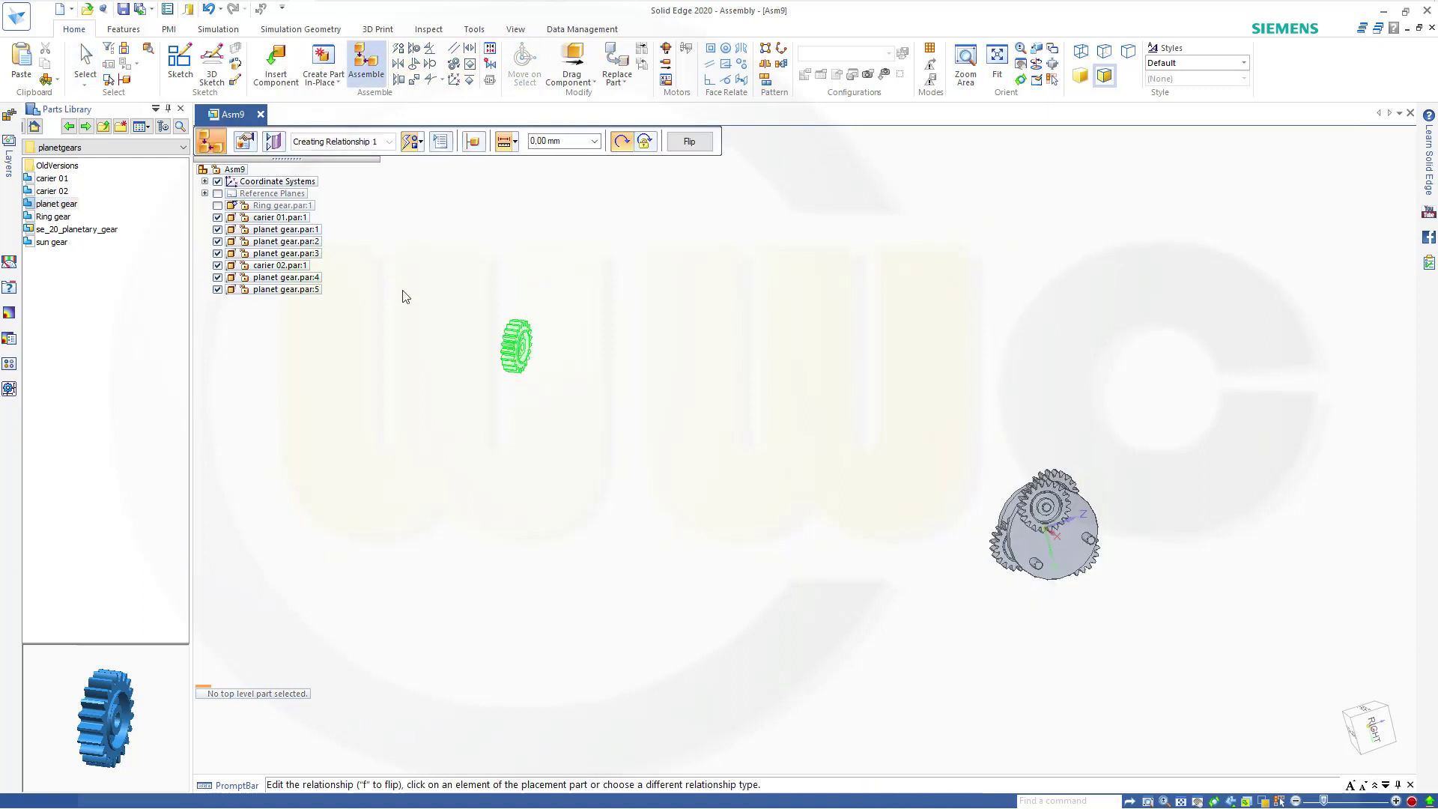
Step: Axially align the fifth planet gear's axis with another carier 02 pin
left_click(420, 142)
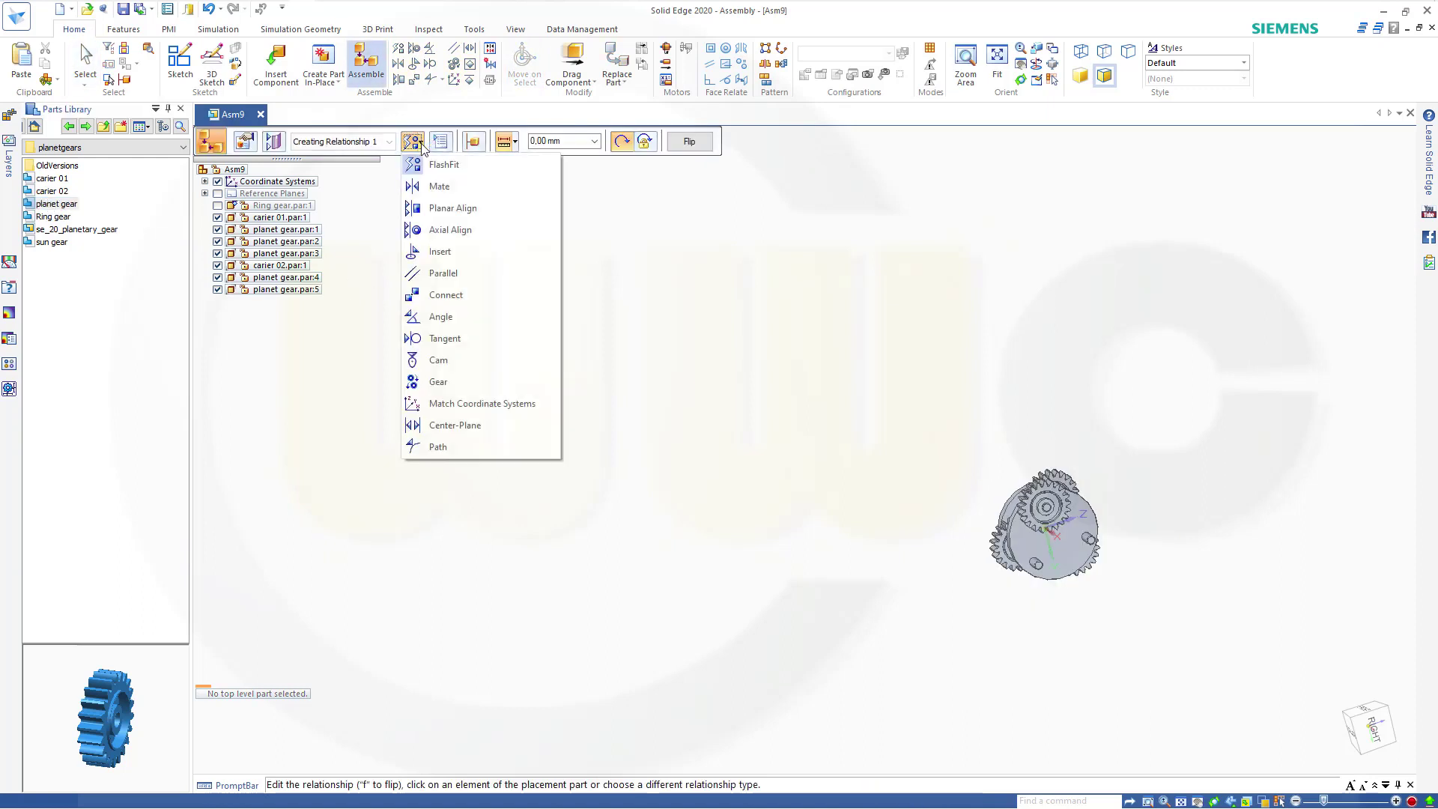
left_click(442, 230)
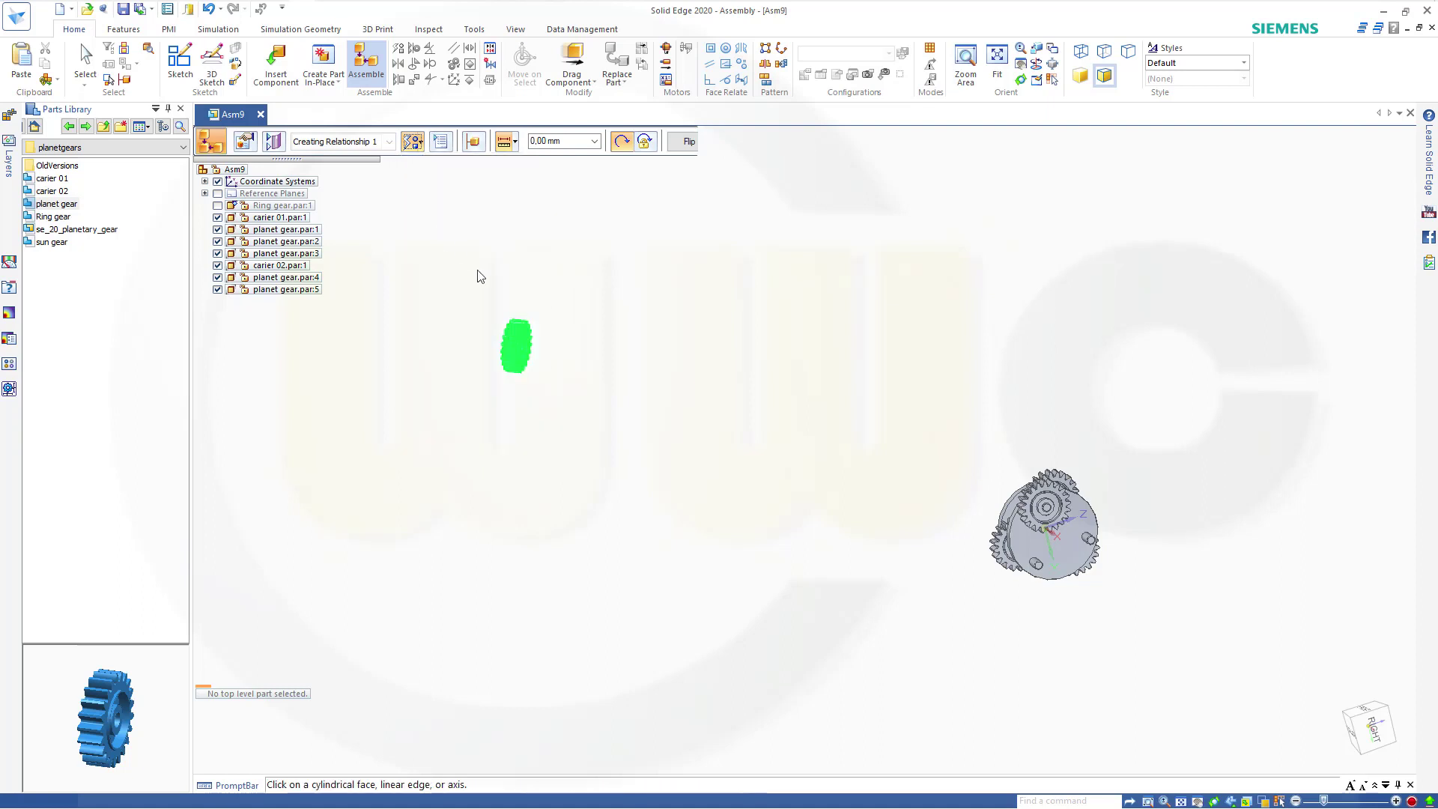
left_click(522, 354)
scroll(1123, 572, "up", 4)
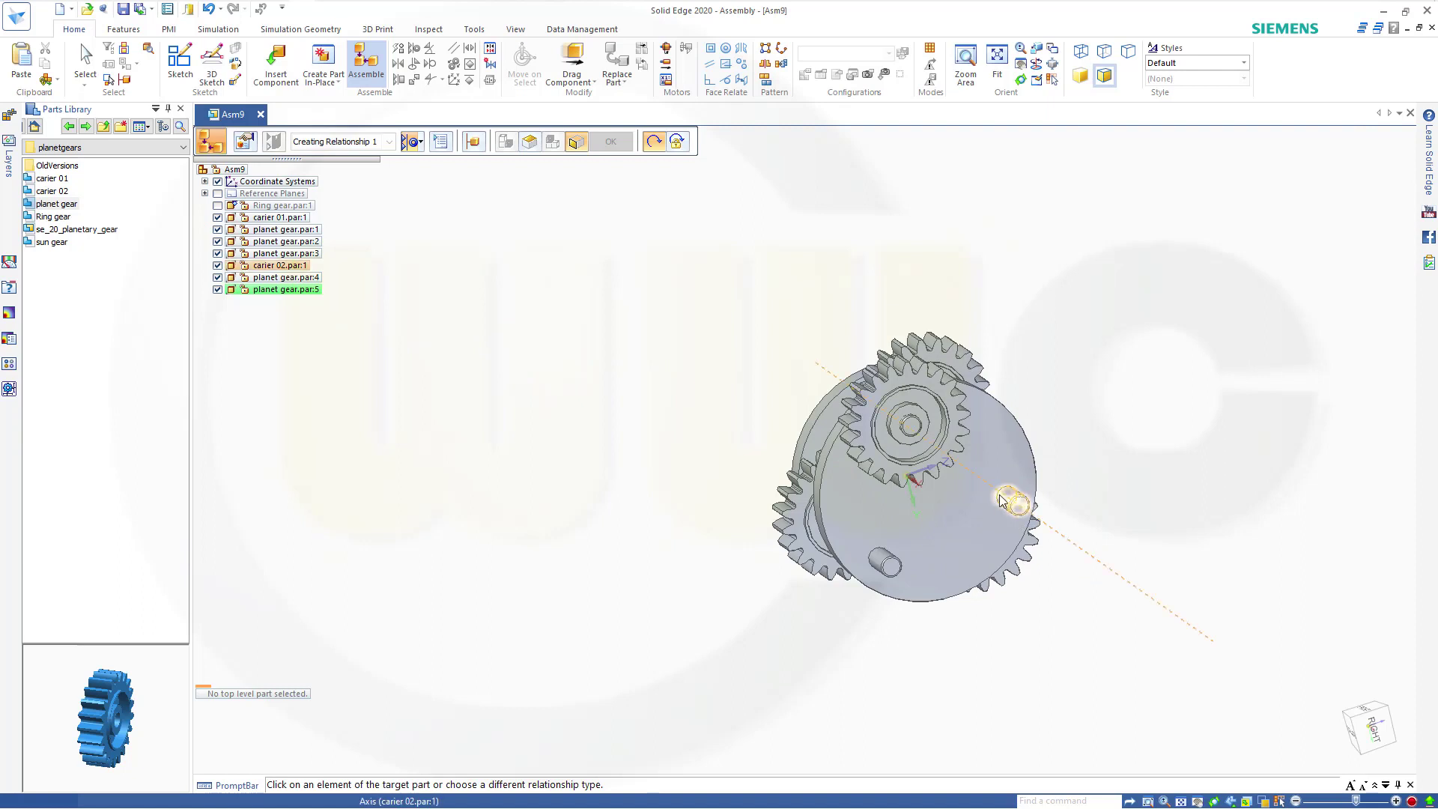
left_click(1012, 503)
scroll(645, 405, "down", 2)
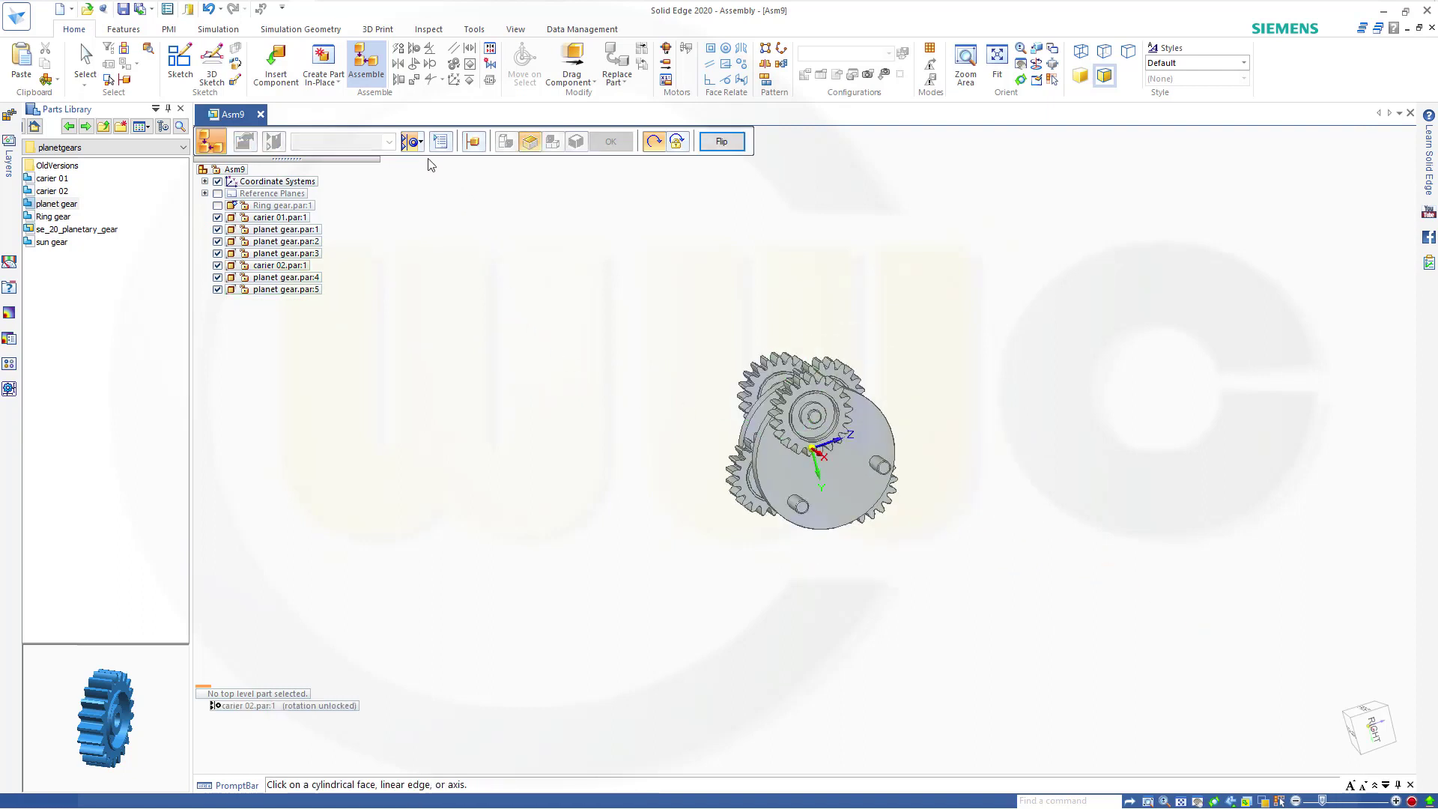
Step: Planar-align the gear flush with the carrier face, flipped to the correct side
left_click(418, 142)
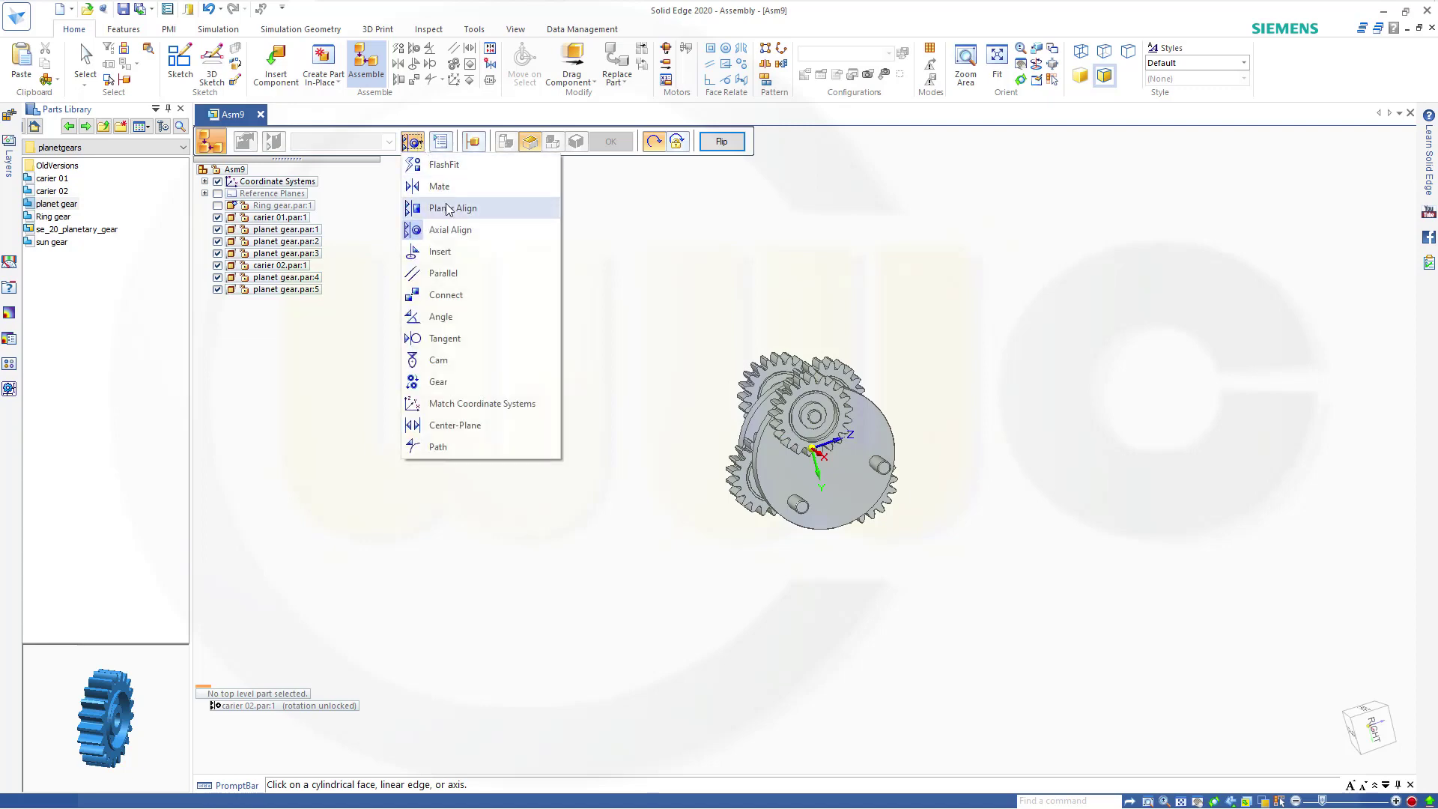
left_click(447, 209)
left_click(820, 464)
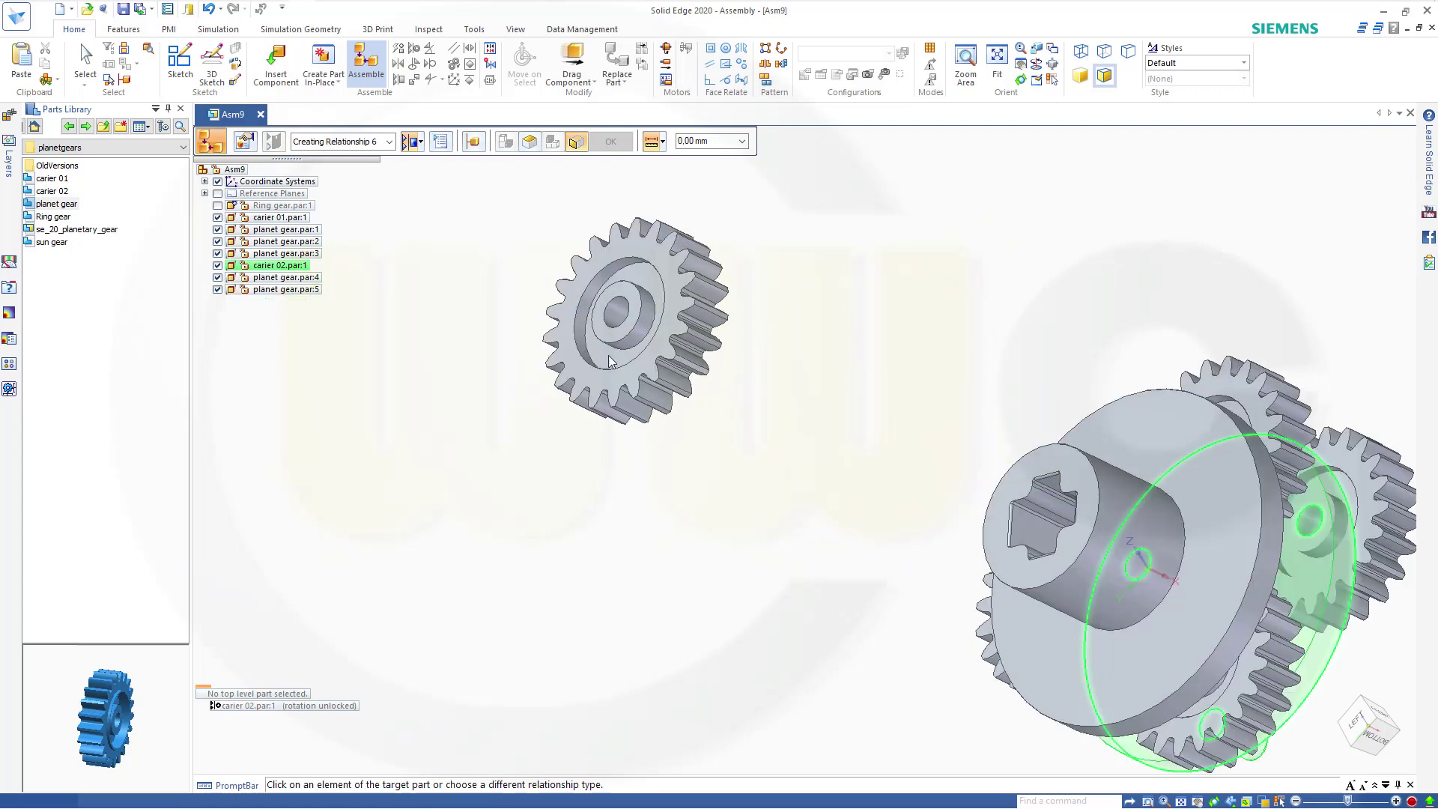
left_click(610, 339)
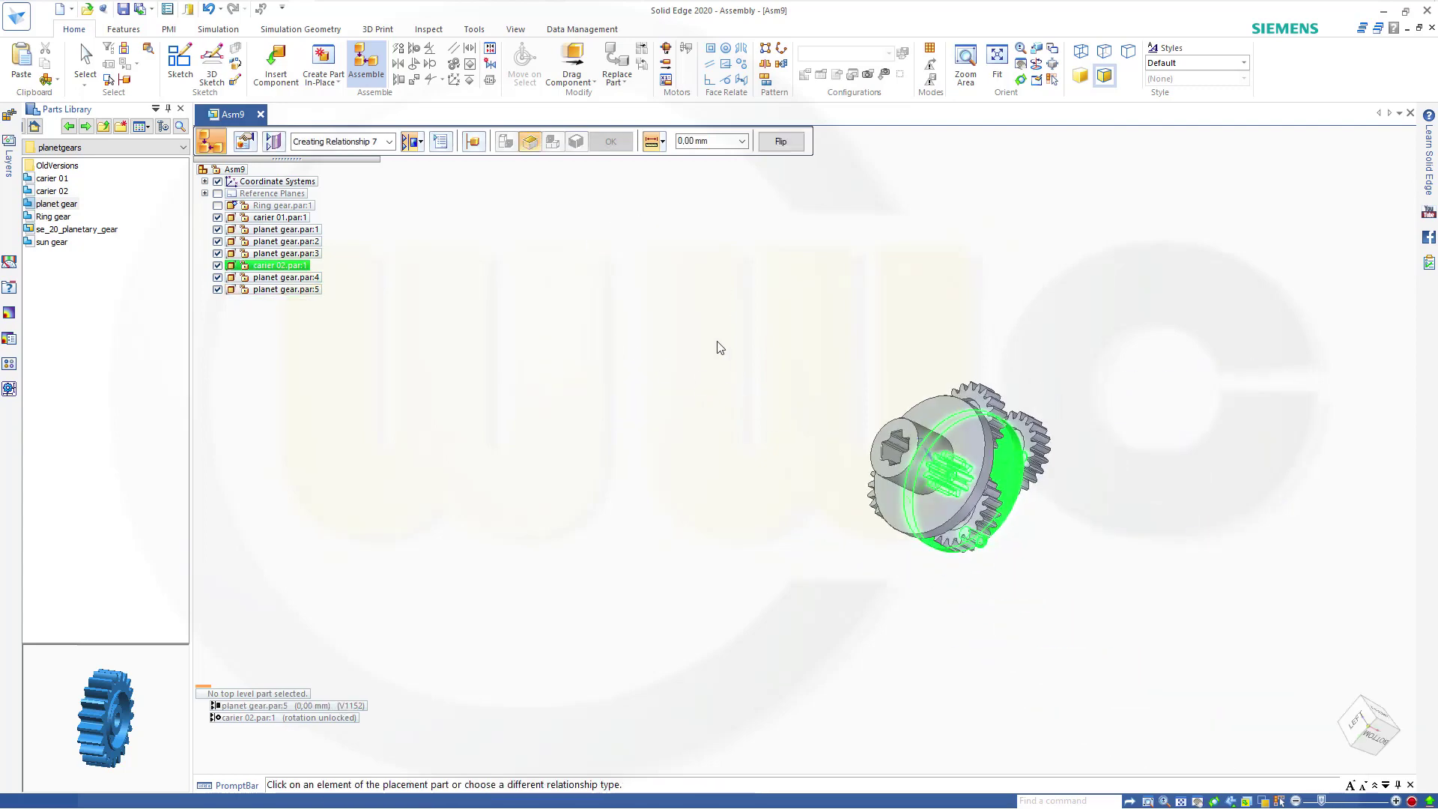
left_click(780, 142)
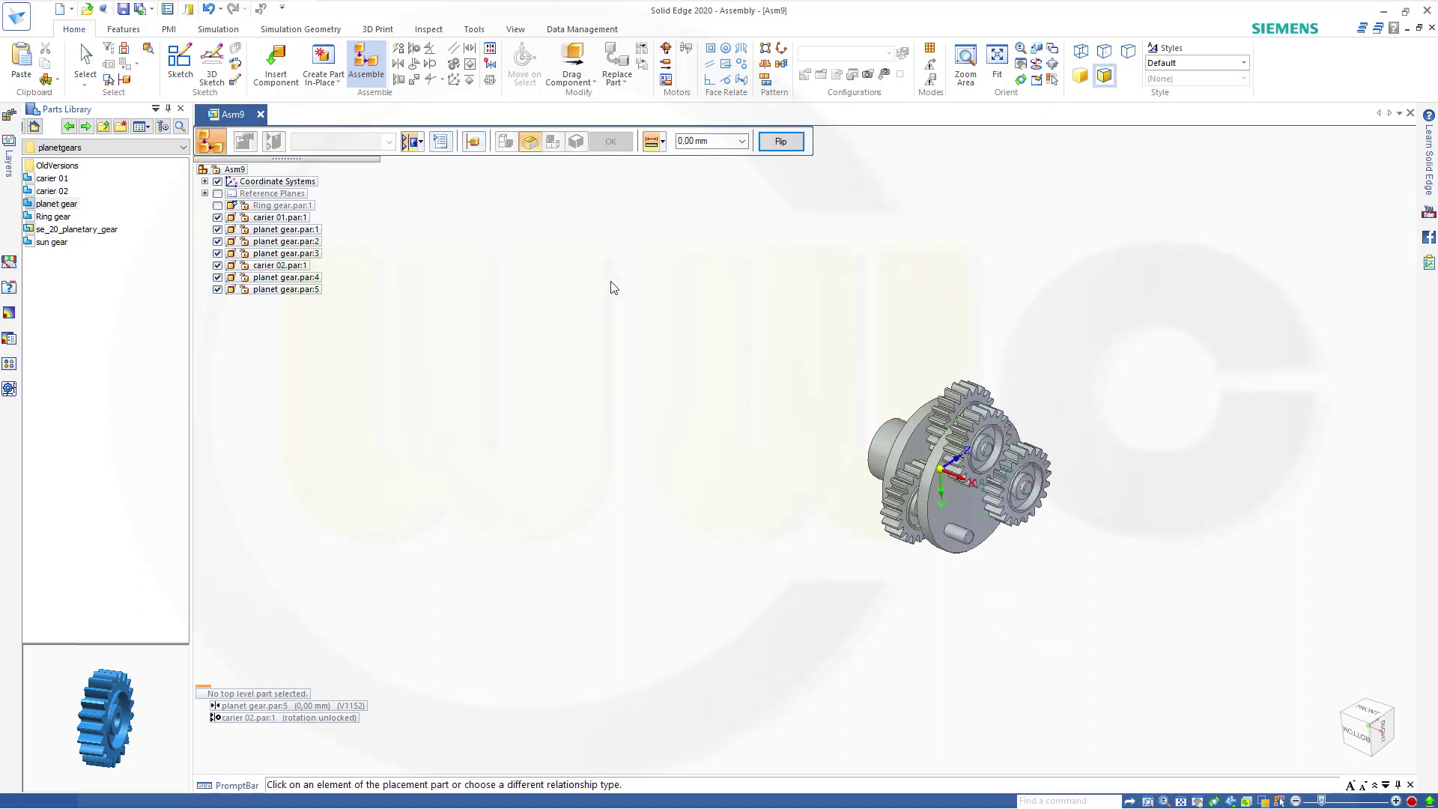
key("Escape")
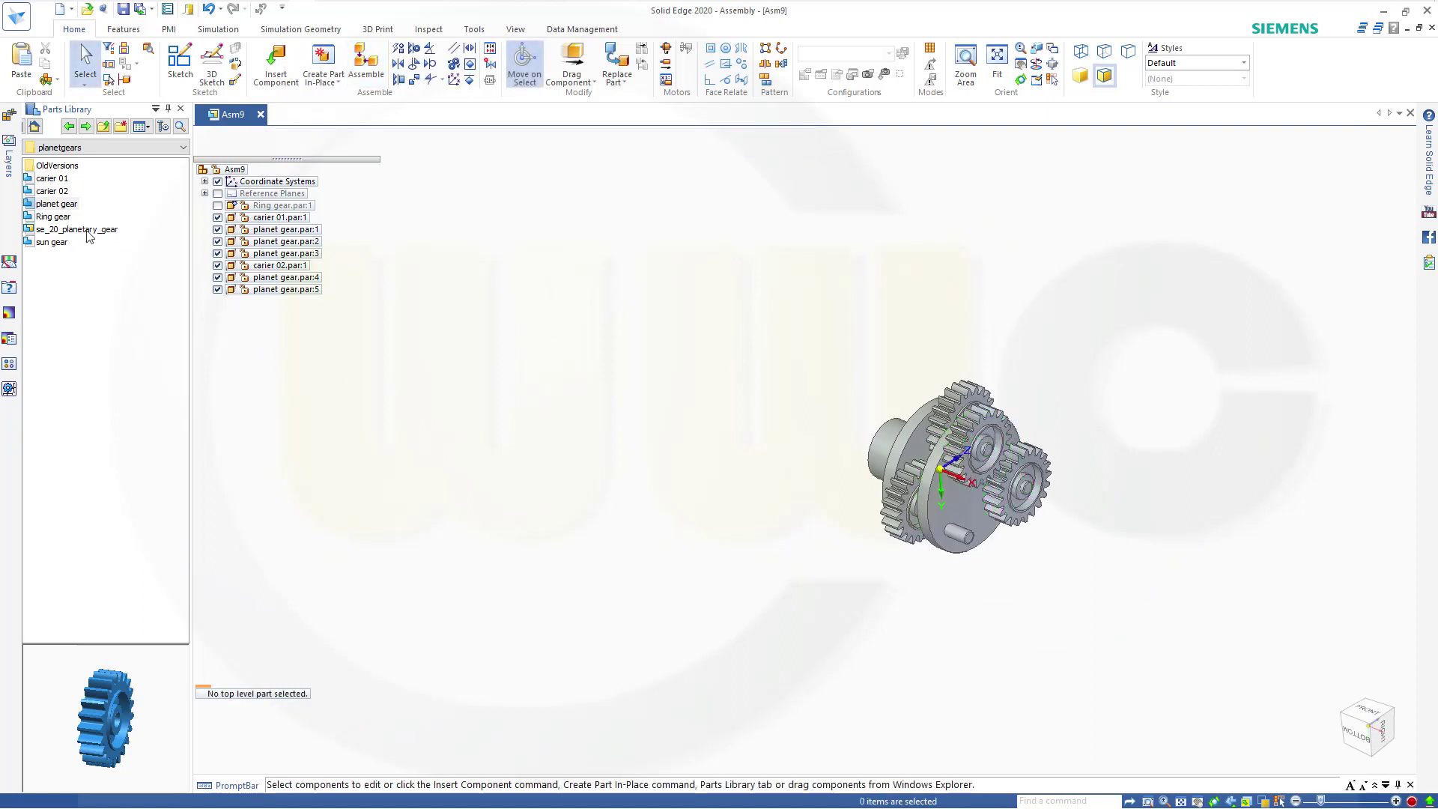
Step: Insert planet gear.par:6 and axially align it with the last carier 02 pin
double_click(61, 209)
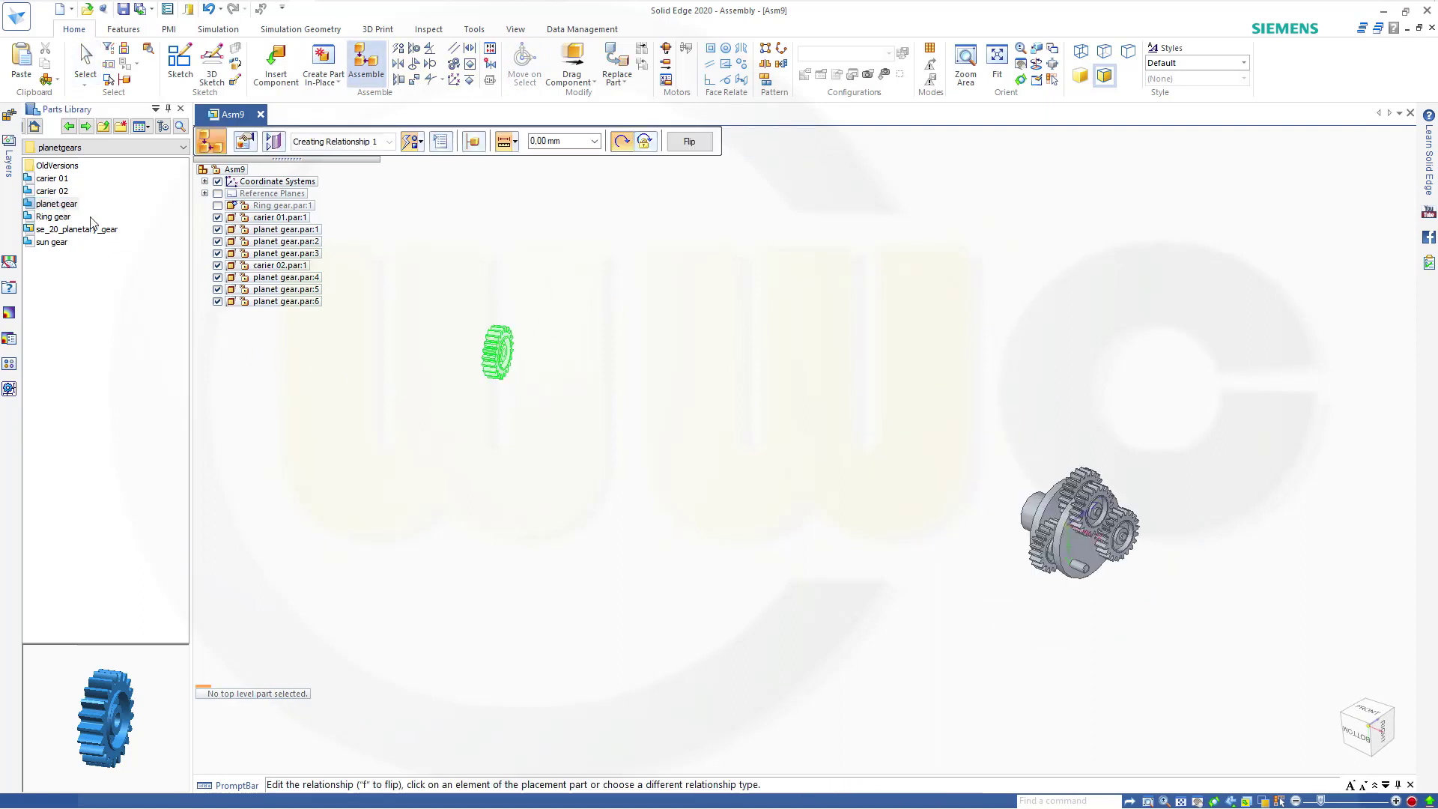
left_click(423, 147)
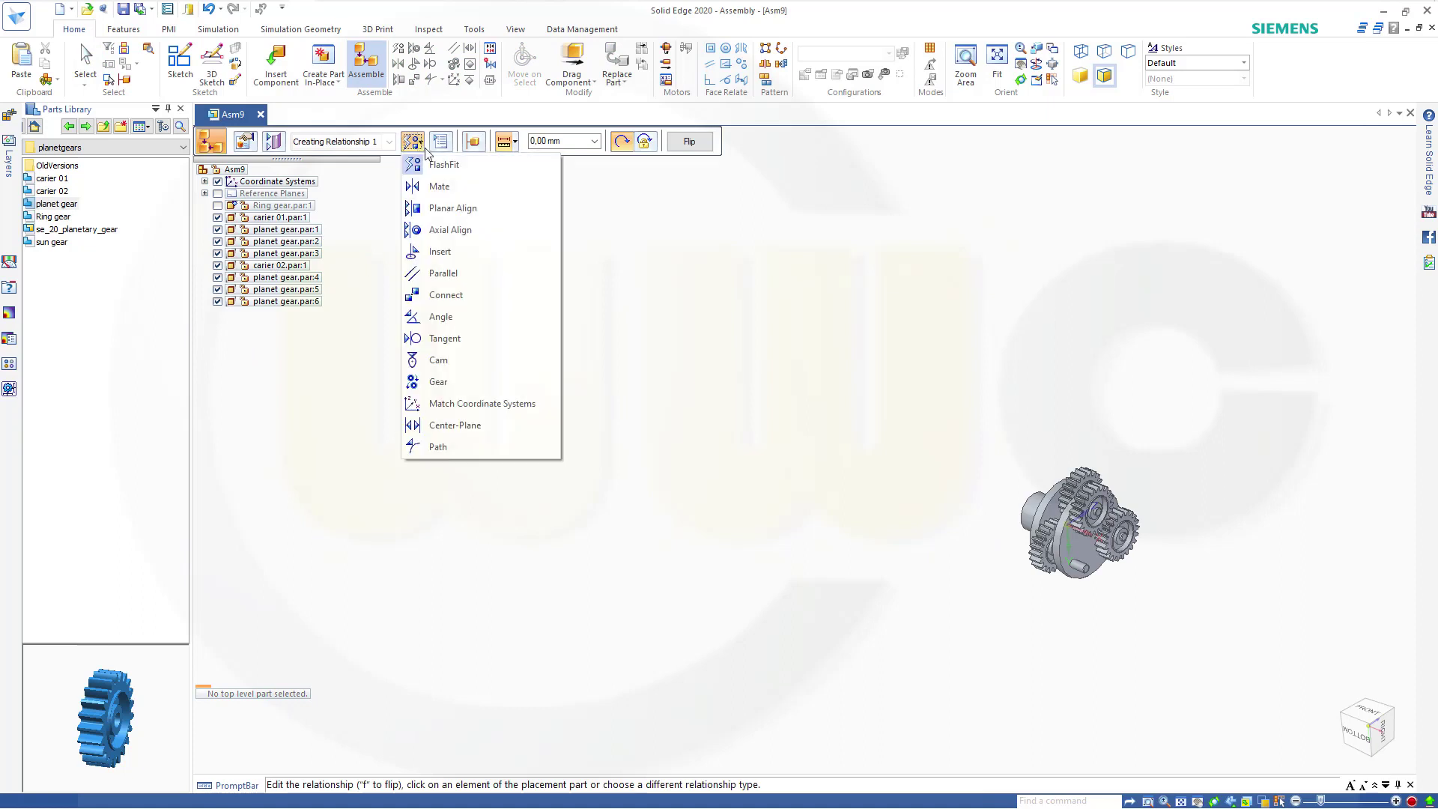
left_click(449, 227)
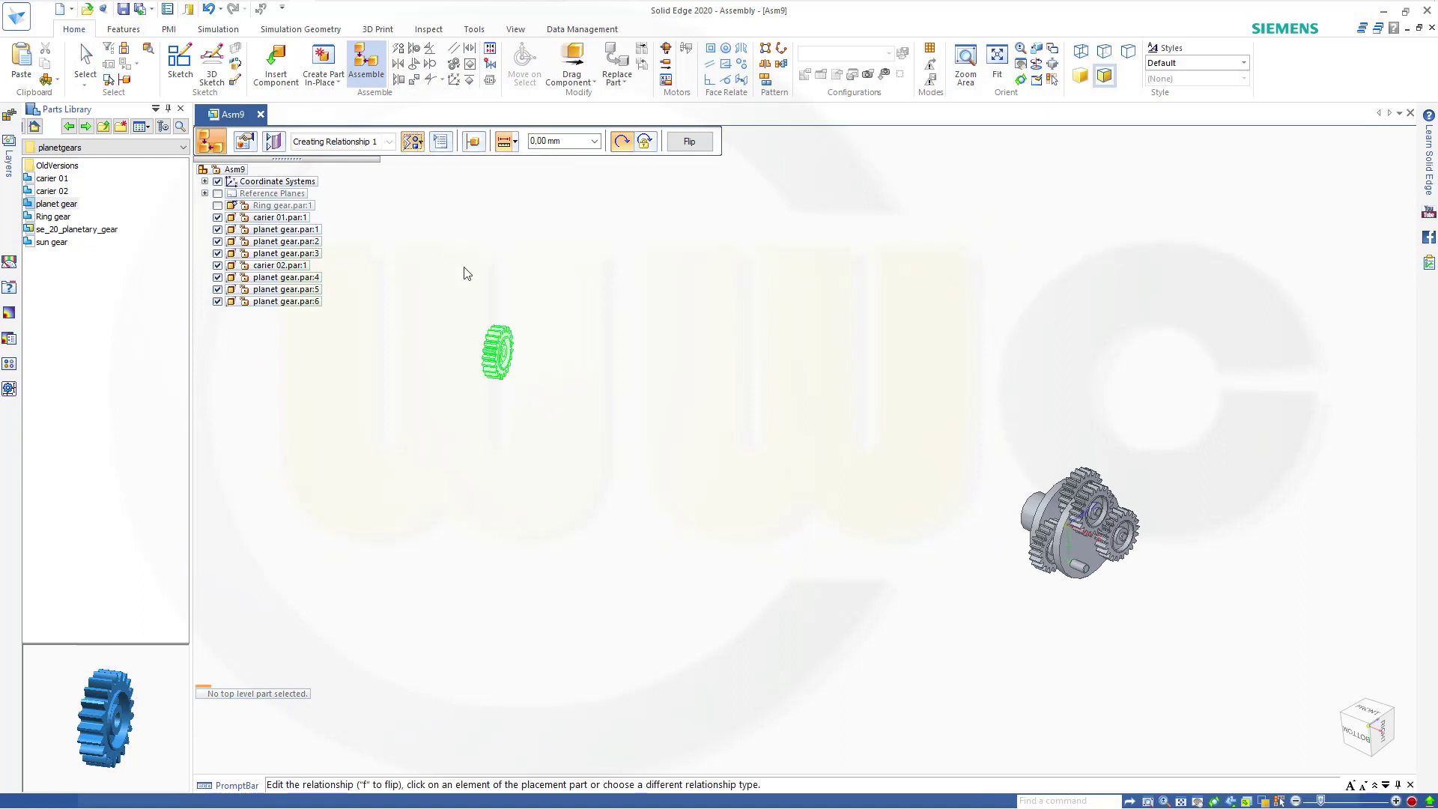
scroll(501, 358, "up", 5)
left_click(501, 365)
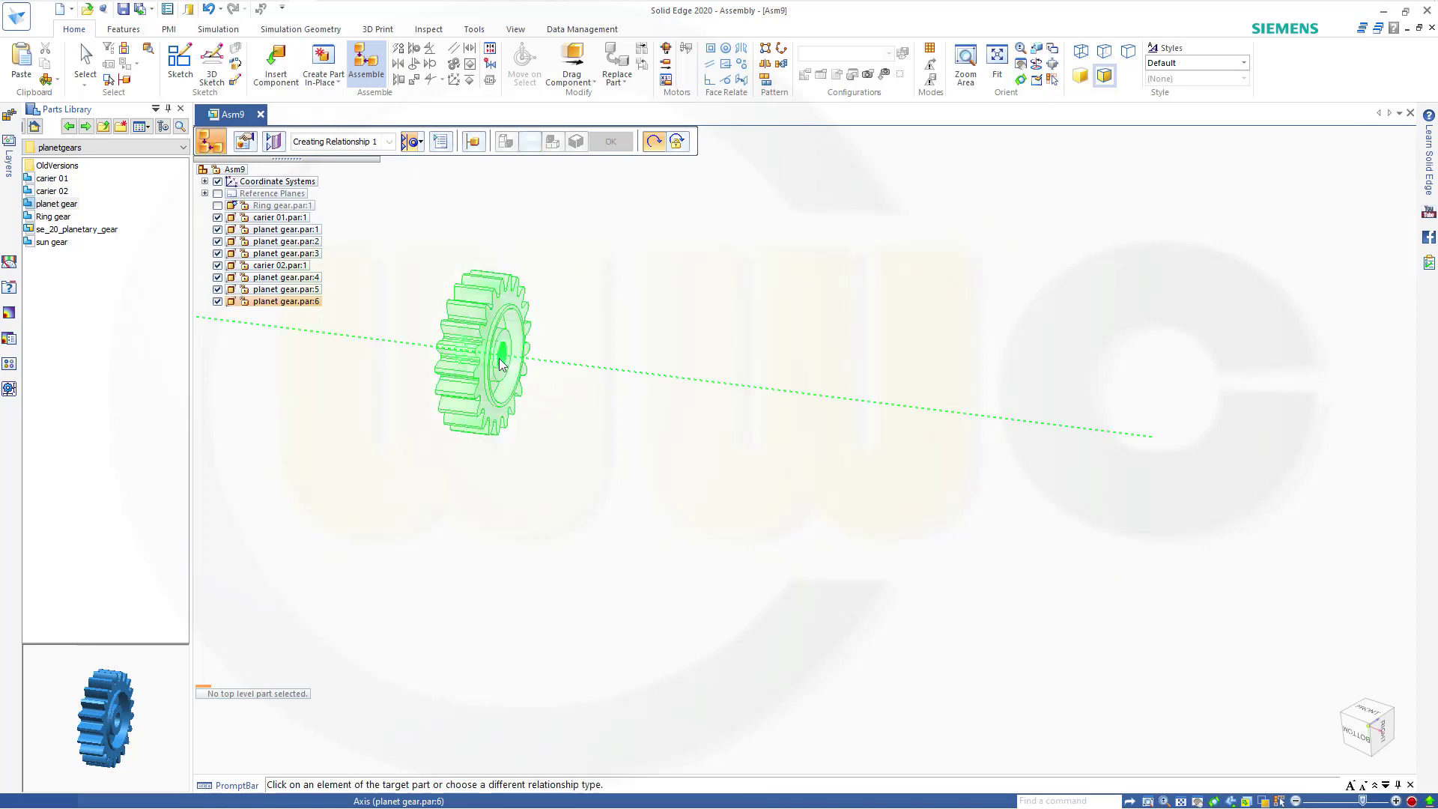
scroll(662, 449, "down", 5)
scroll(954, 566, "up", 3)
scroll(955, 567, "up", 3)
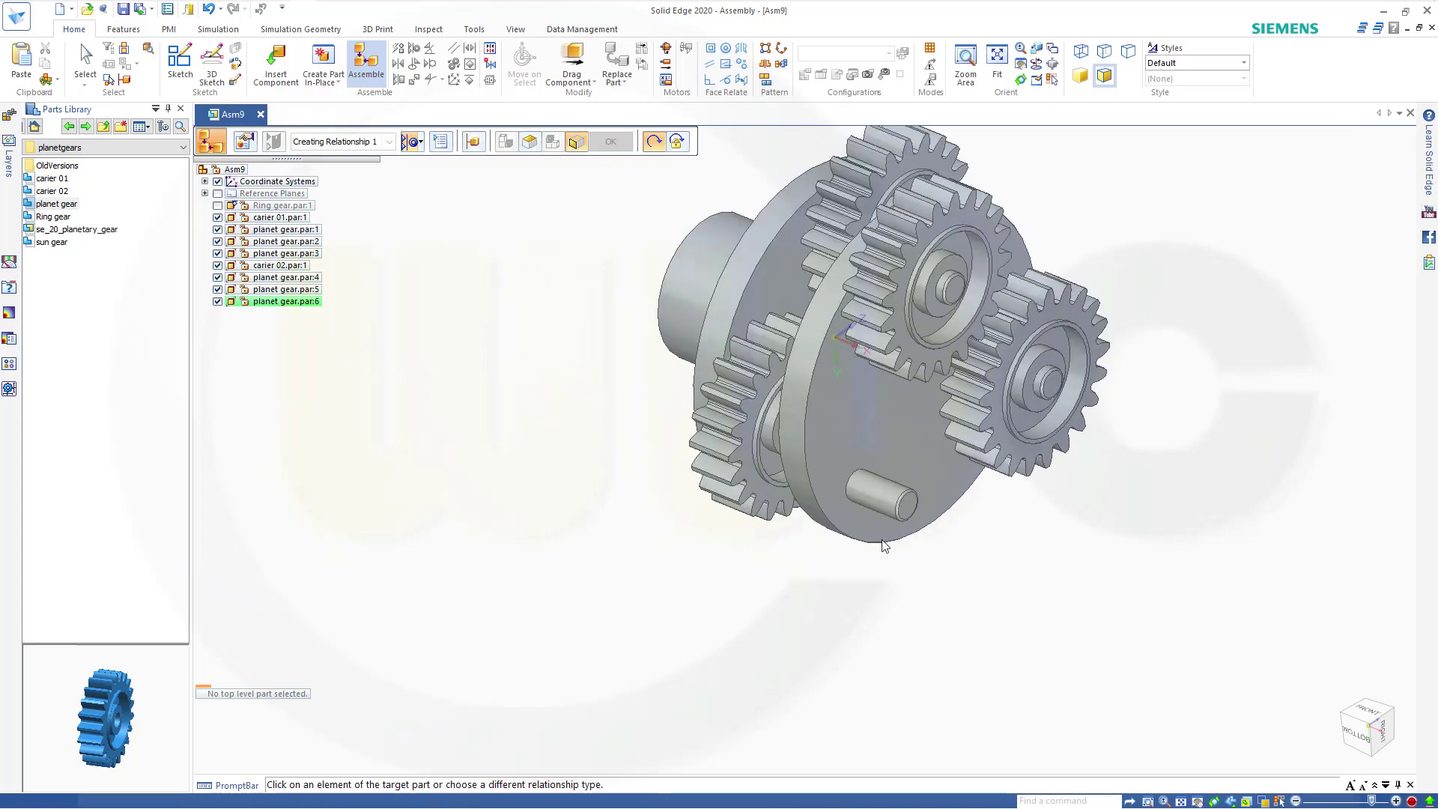
left_click(878, 495)
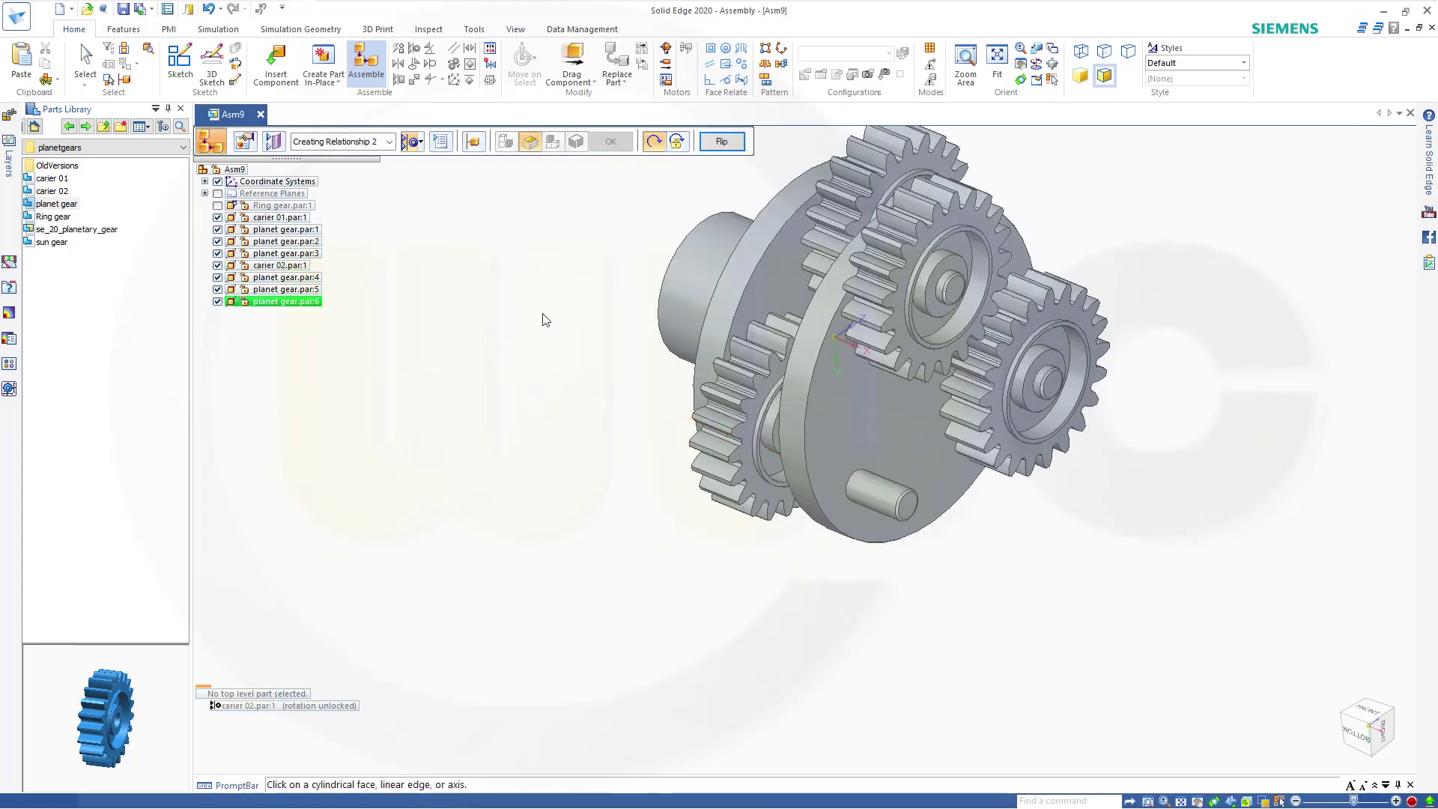
scroll(528, 304, "down", 5)
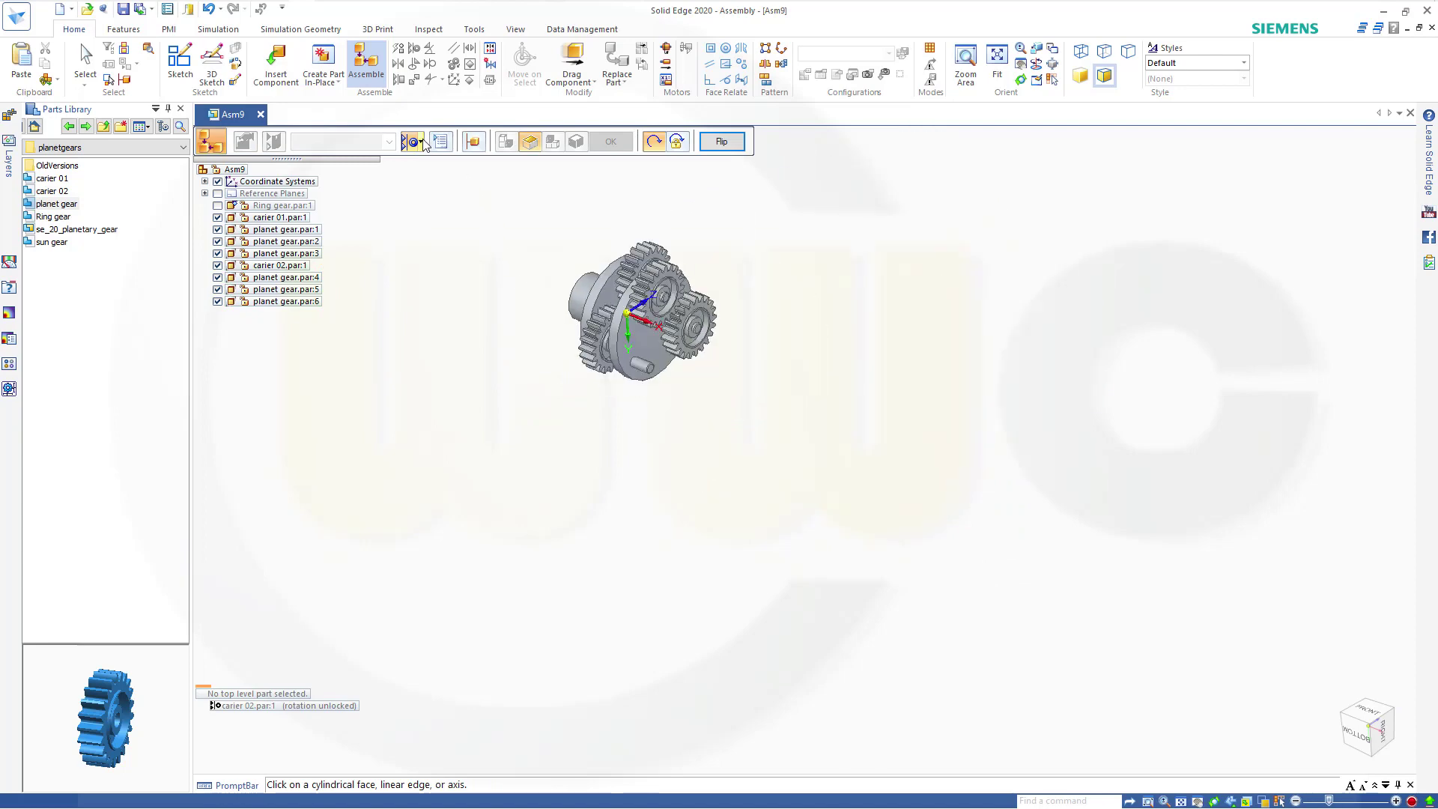
Step: Planar-align the gear face flush to carier 02, flip its orientation, and finish assembling
left_click(421, 142)
left_click(449, 205)
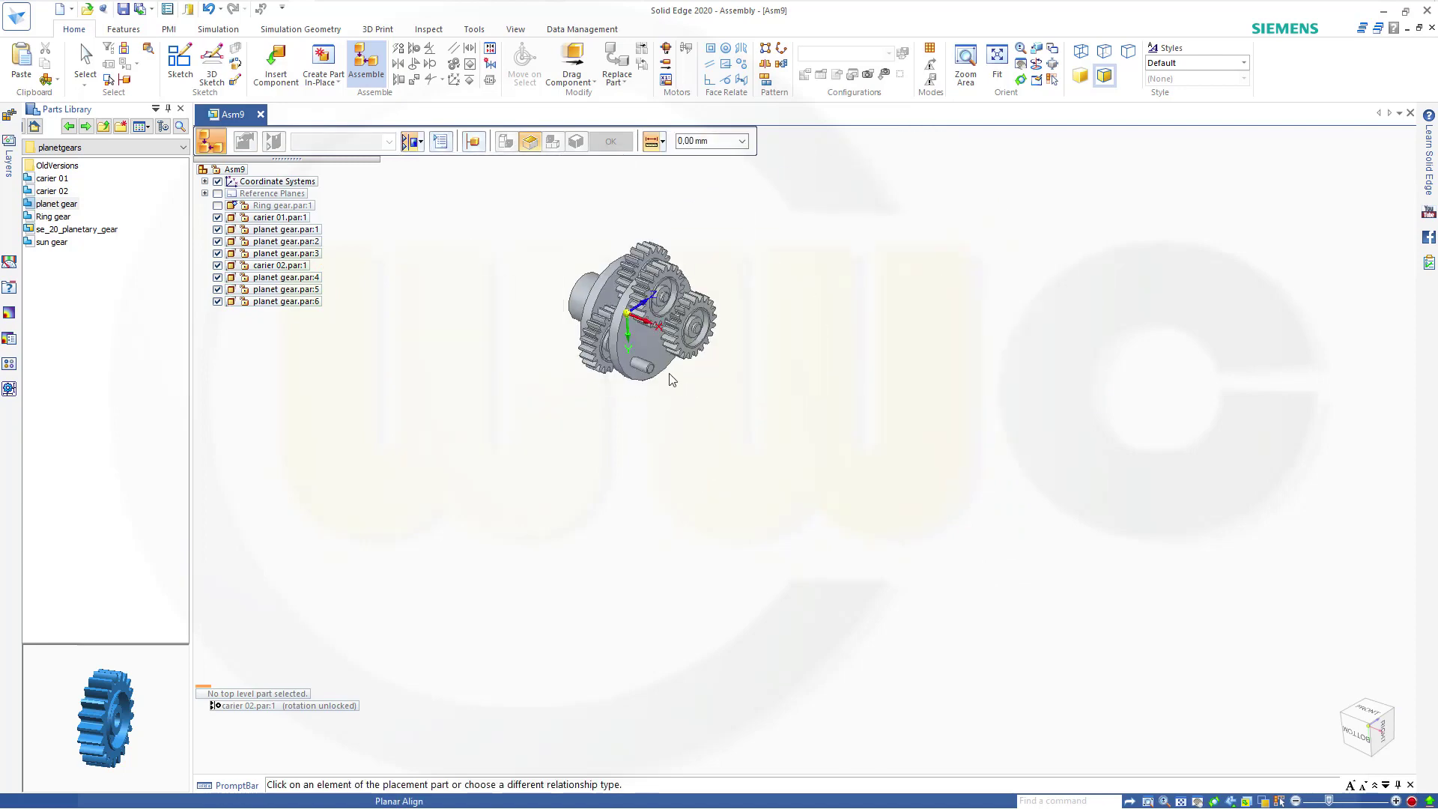
left_click(654, 349)
scroll(497, 356, "up", 3)
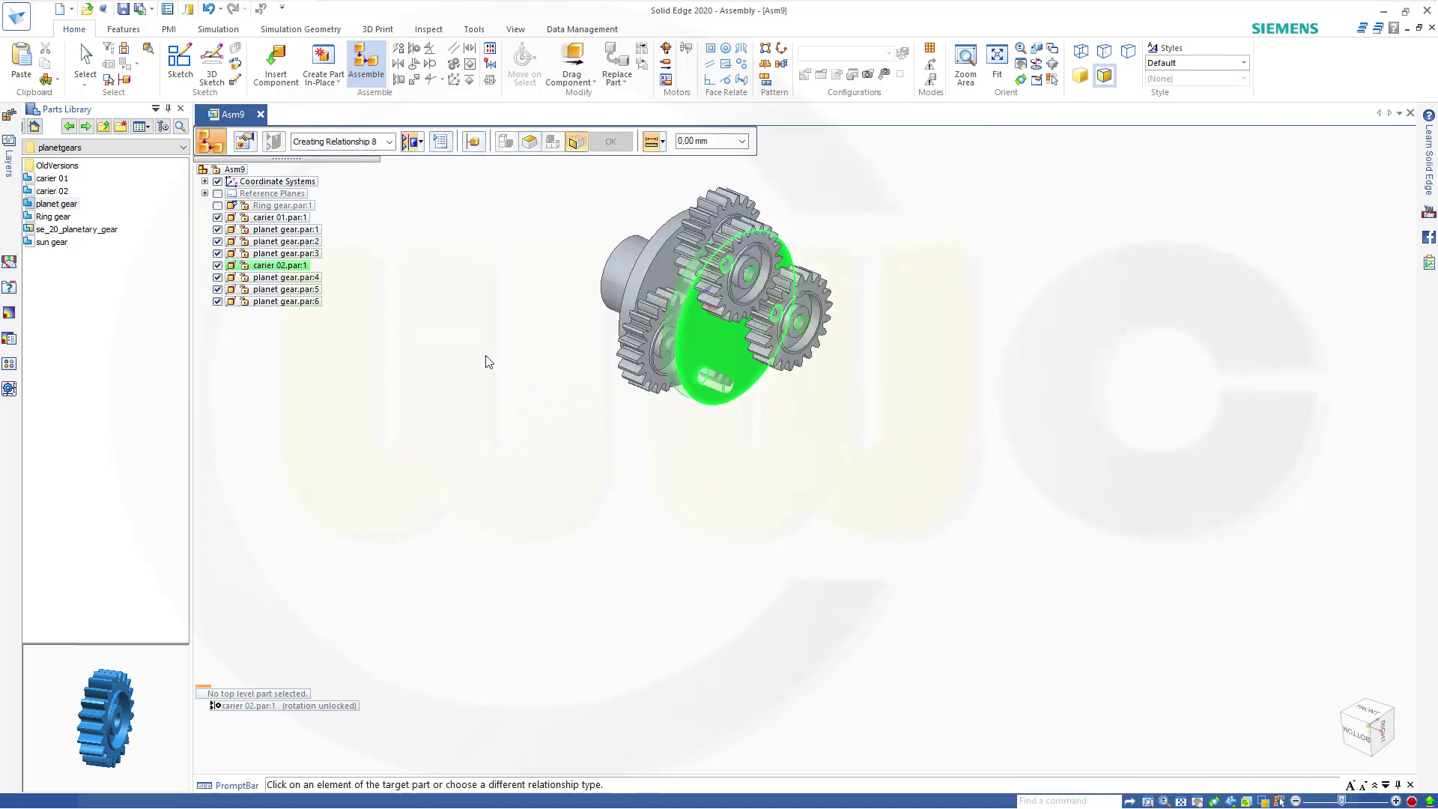
scroll(488, 361, "down", 3)
middle_click_drag(393, 333, 697, 408)
scroll(681, 366, "up", 3)
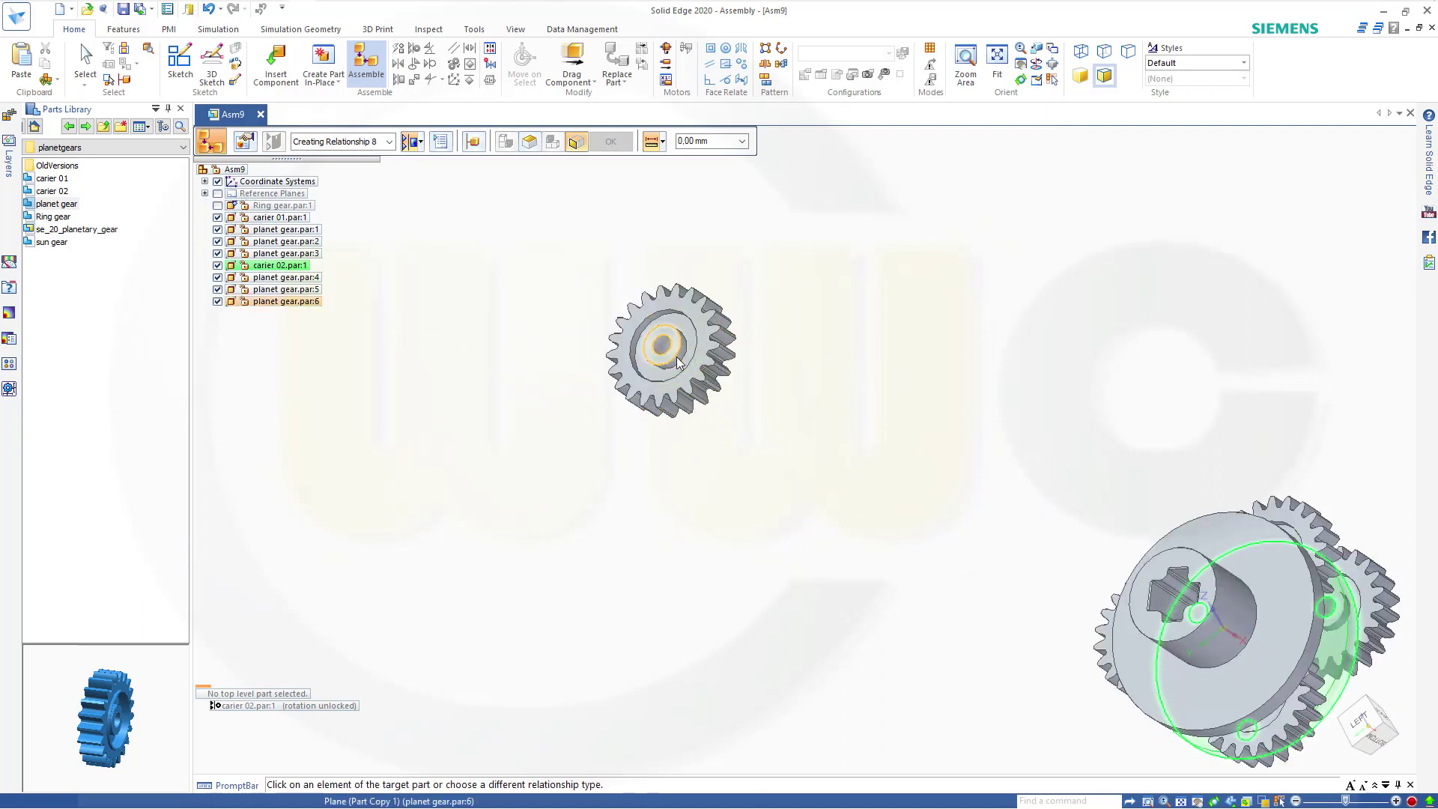
left_click(666, 360)
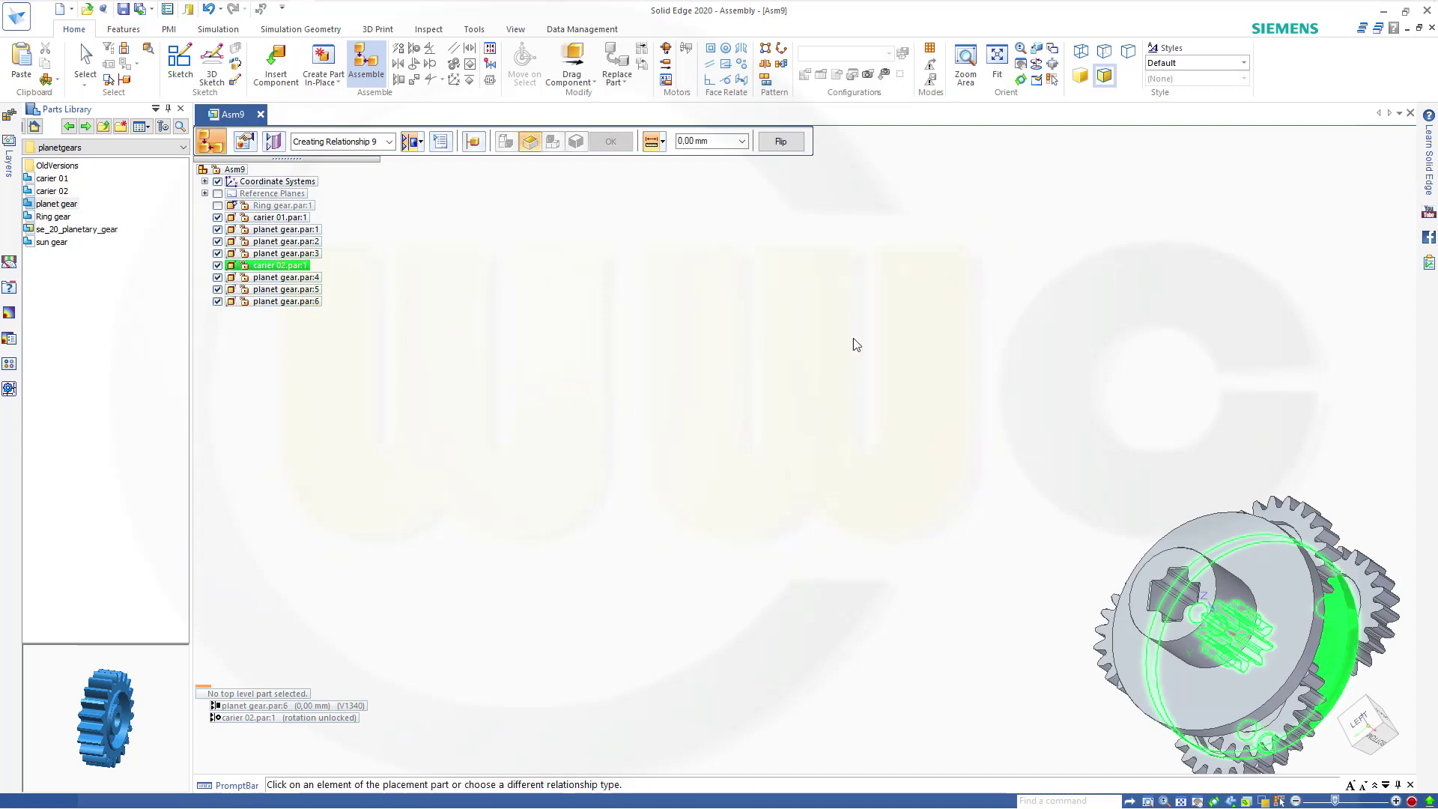
left_click(780, 141)
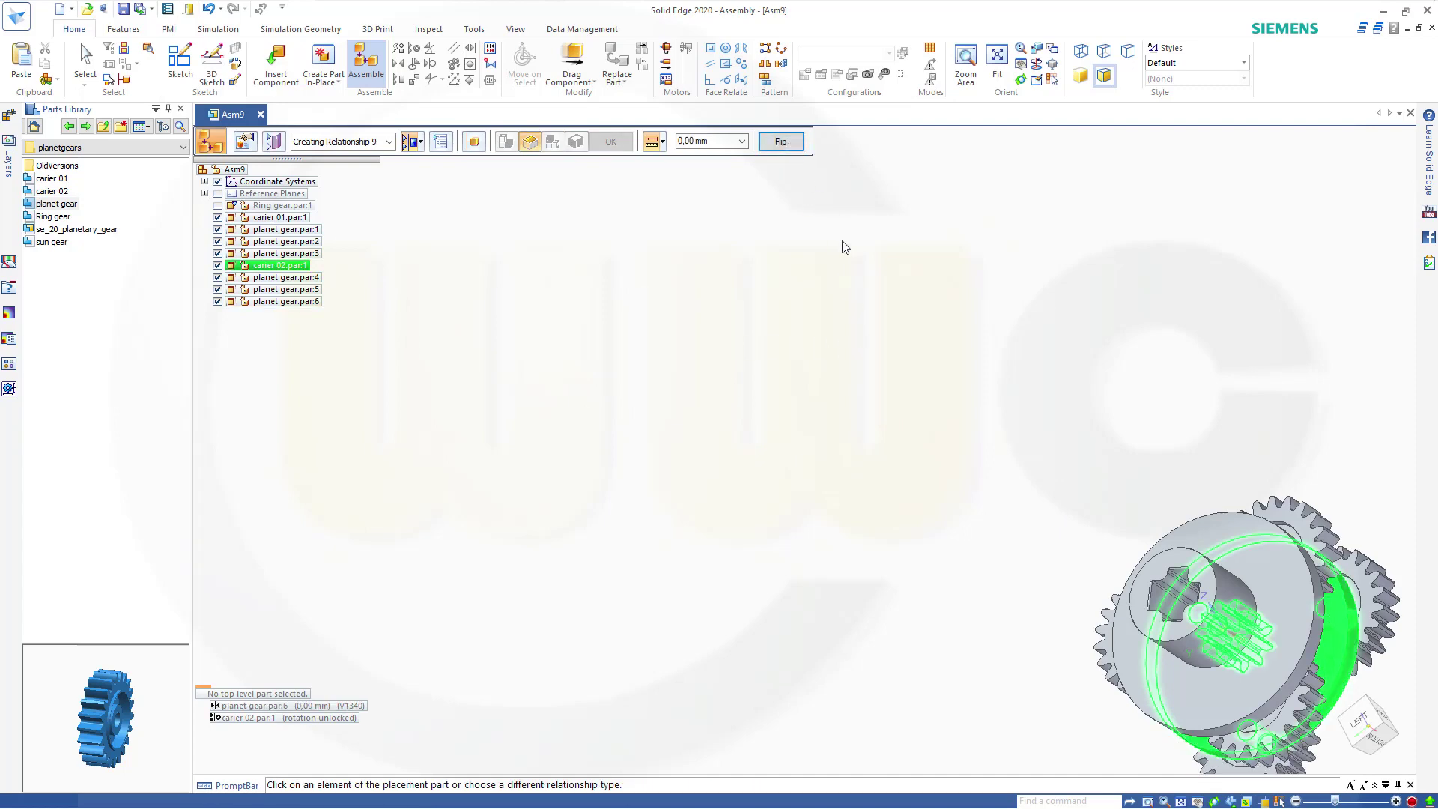
key("Escape")
middle_click_drag(824, 263, 726, 290)
middle_click_drag(1305, 537, 1031, 403, "shift")
scroll(1037, 399, "up", 3)
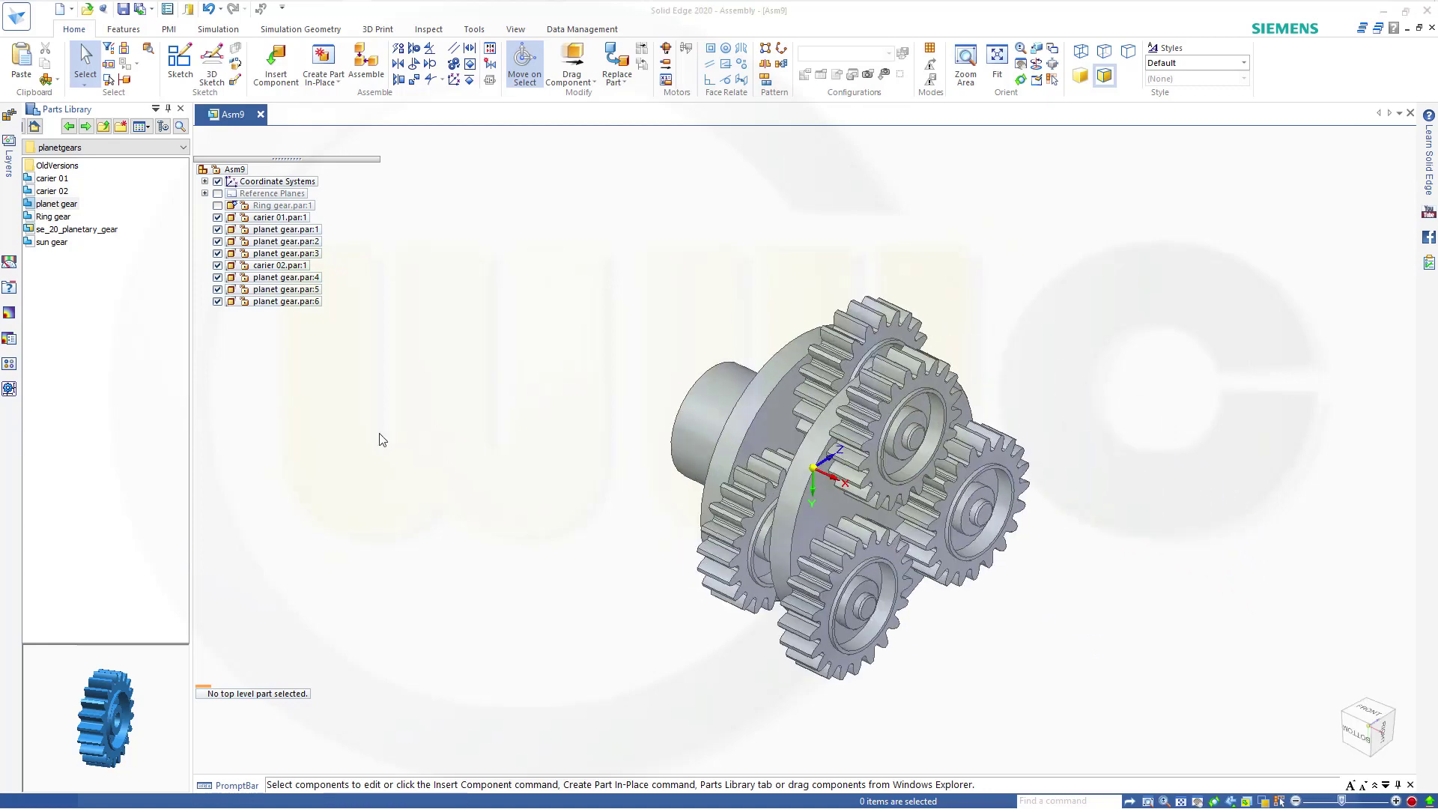
Step: Pick planet gear.par:1 and carier 02 as the gear pair
middle_click_drag(436, 455, 521, 397)
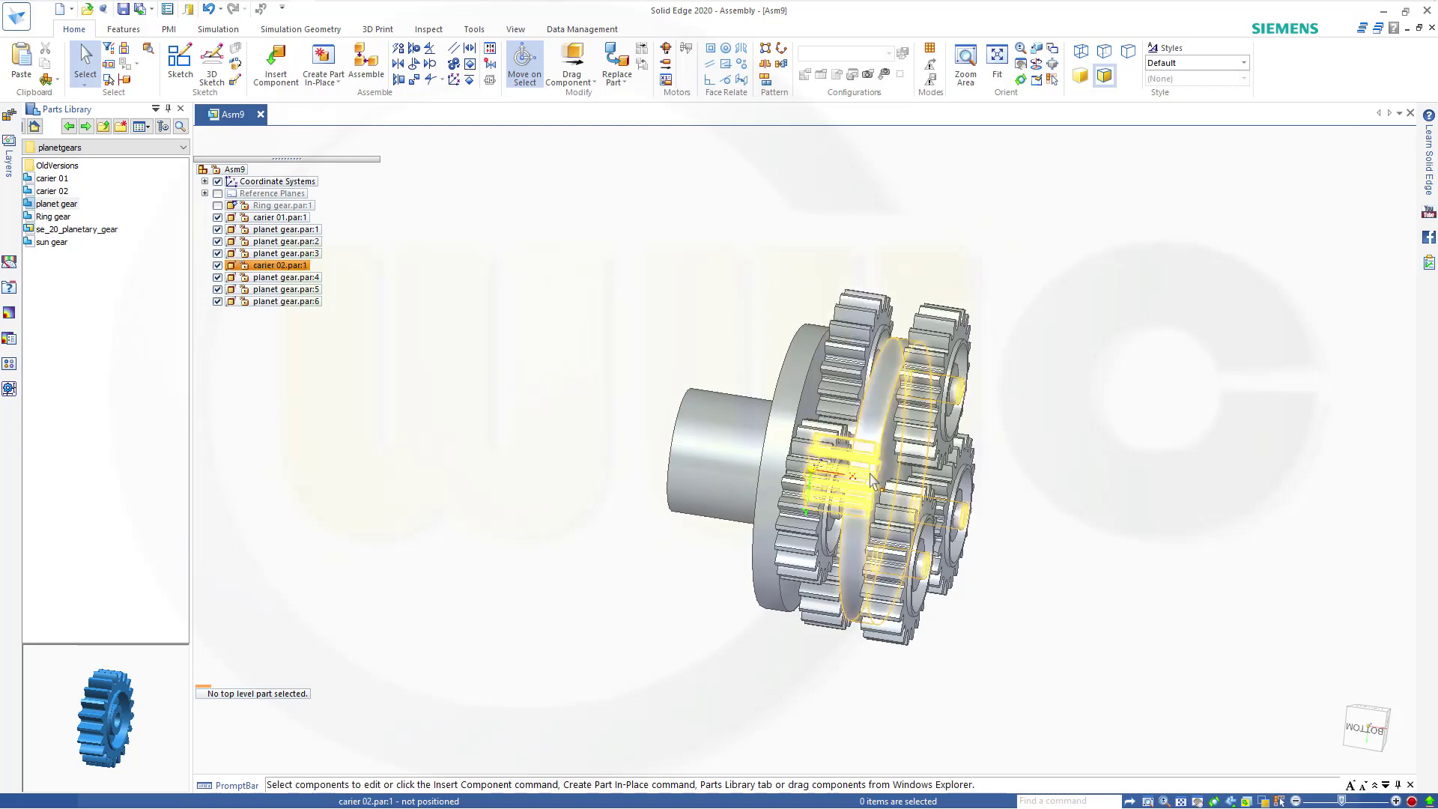
middle_click_drag(562, 369, 536, 359)
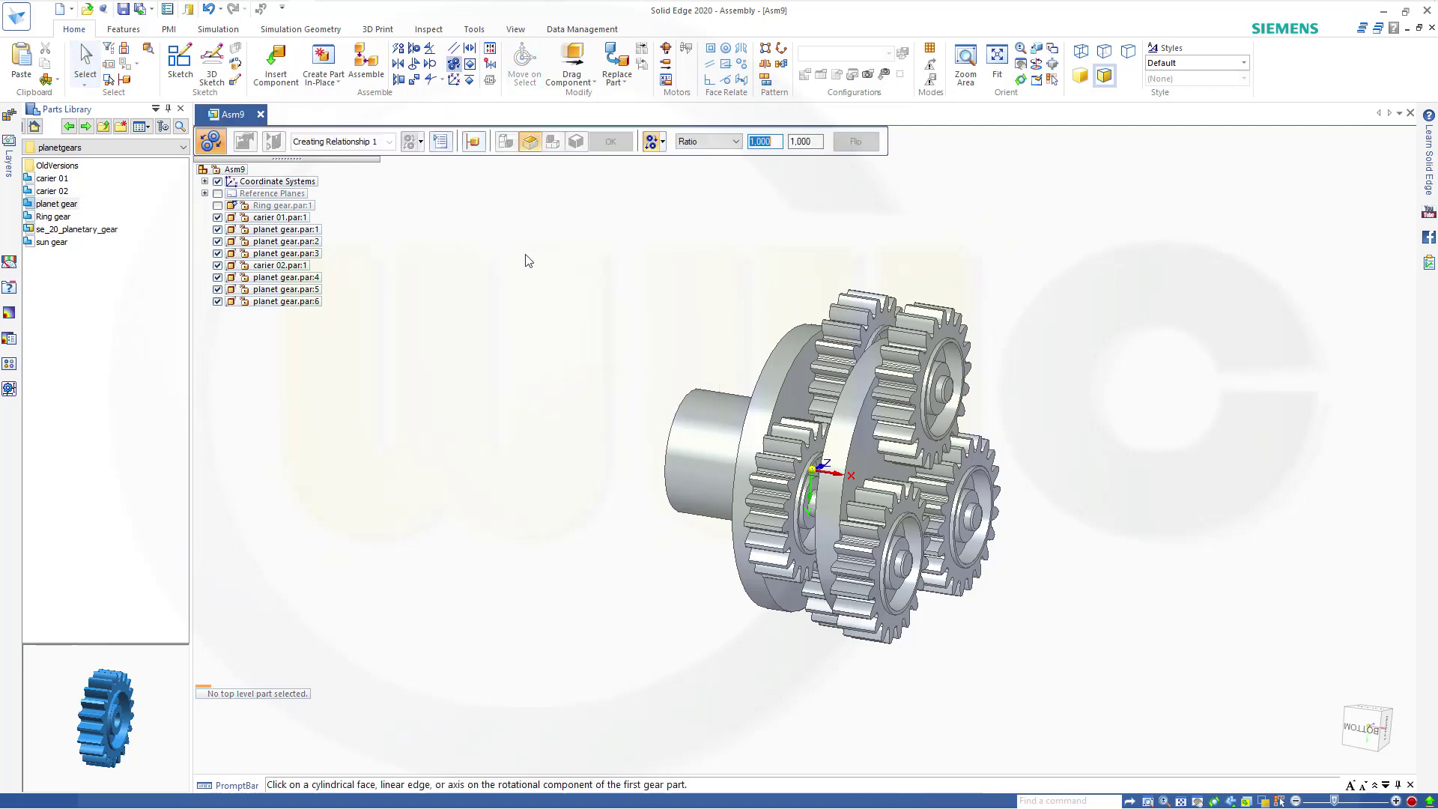
scroll(794, 539, "up", 4)
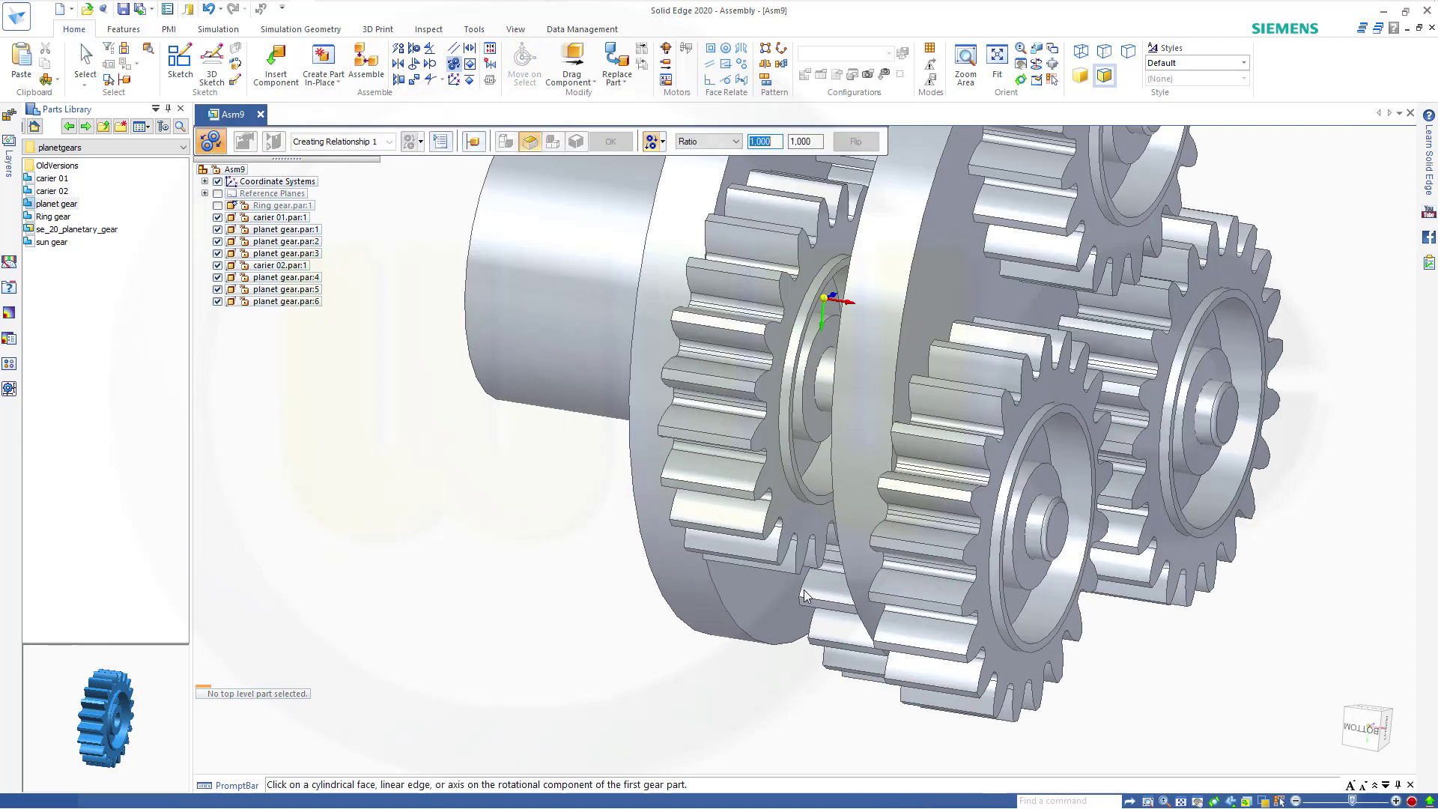
left_click(823, 483)
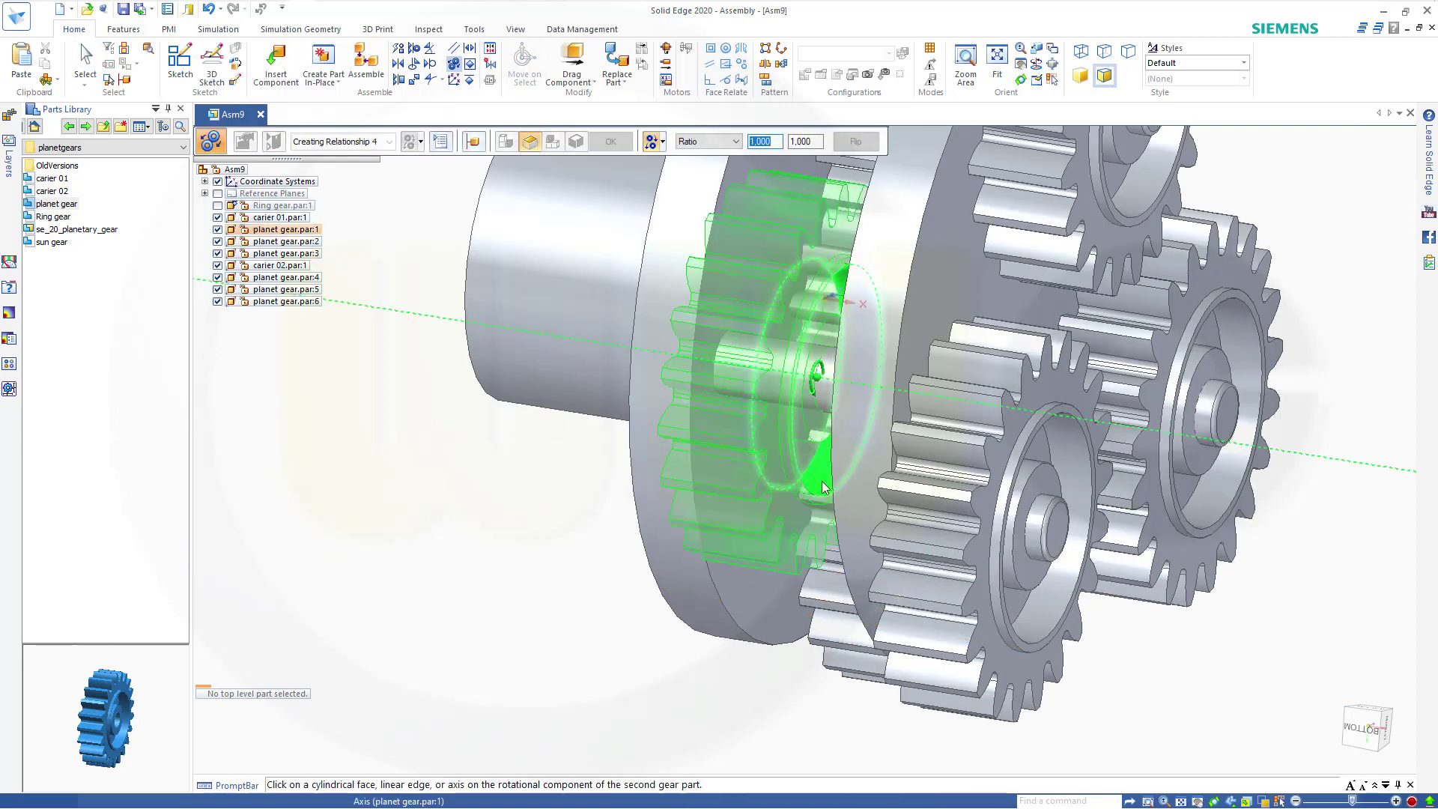
left_click(893, 254)
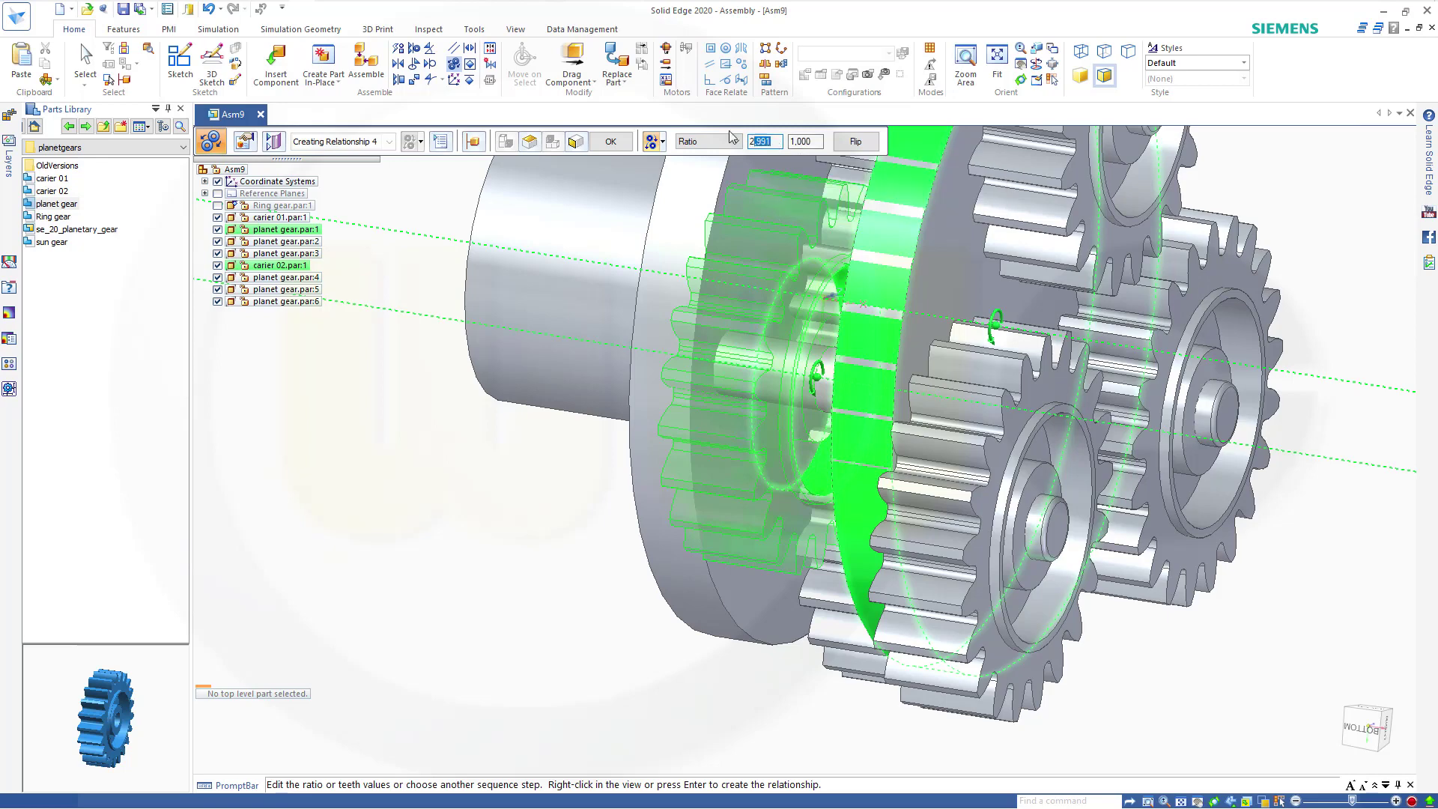
Step: Set the ratio to 1 : 2, flip the turning direction, and create the gear relationship
type("1")
double_click(808, 144)
type("2")
key("Tab")
middle_click_drag(1258, 636, 1153, 632)
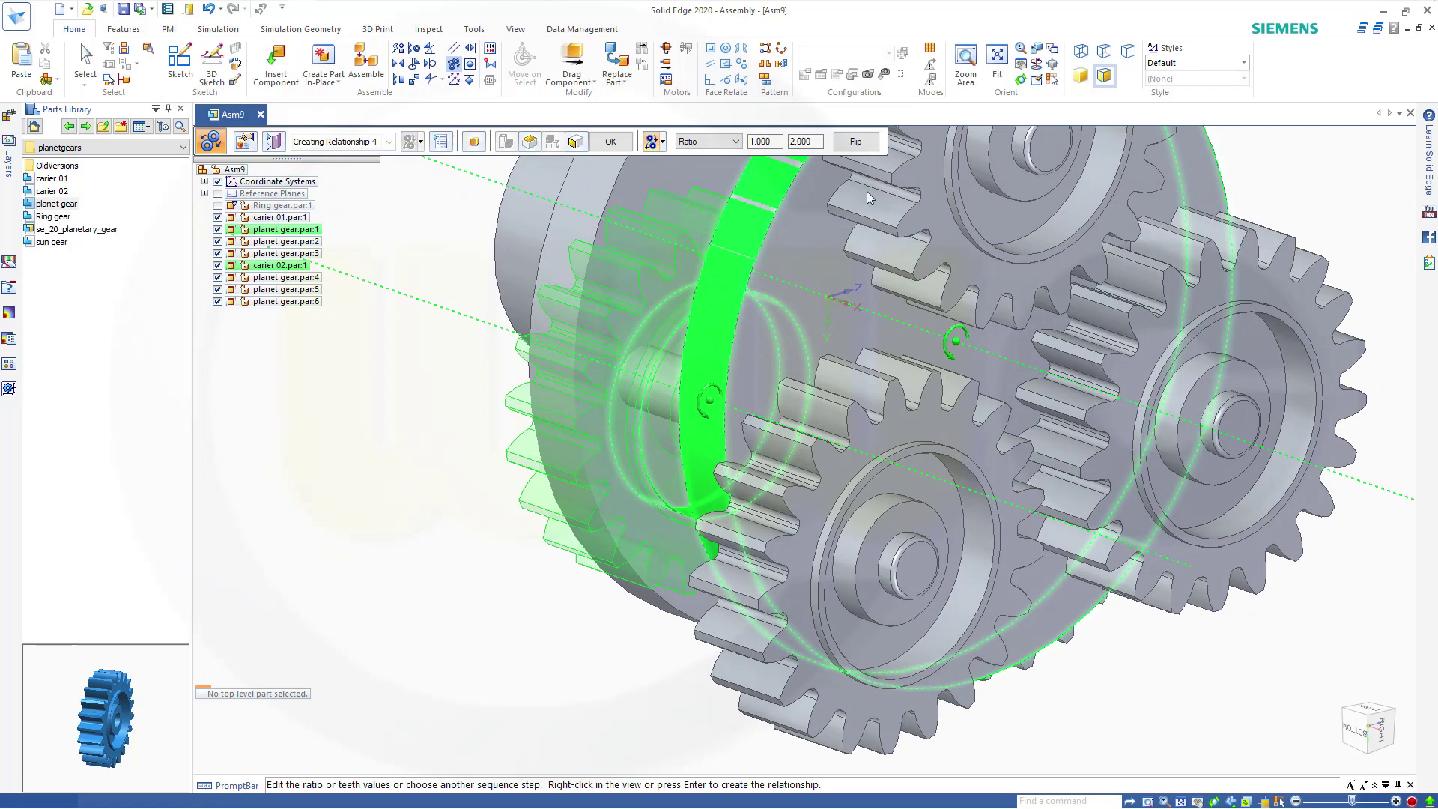
left_click(852, 143)
right_click(380, 260)
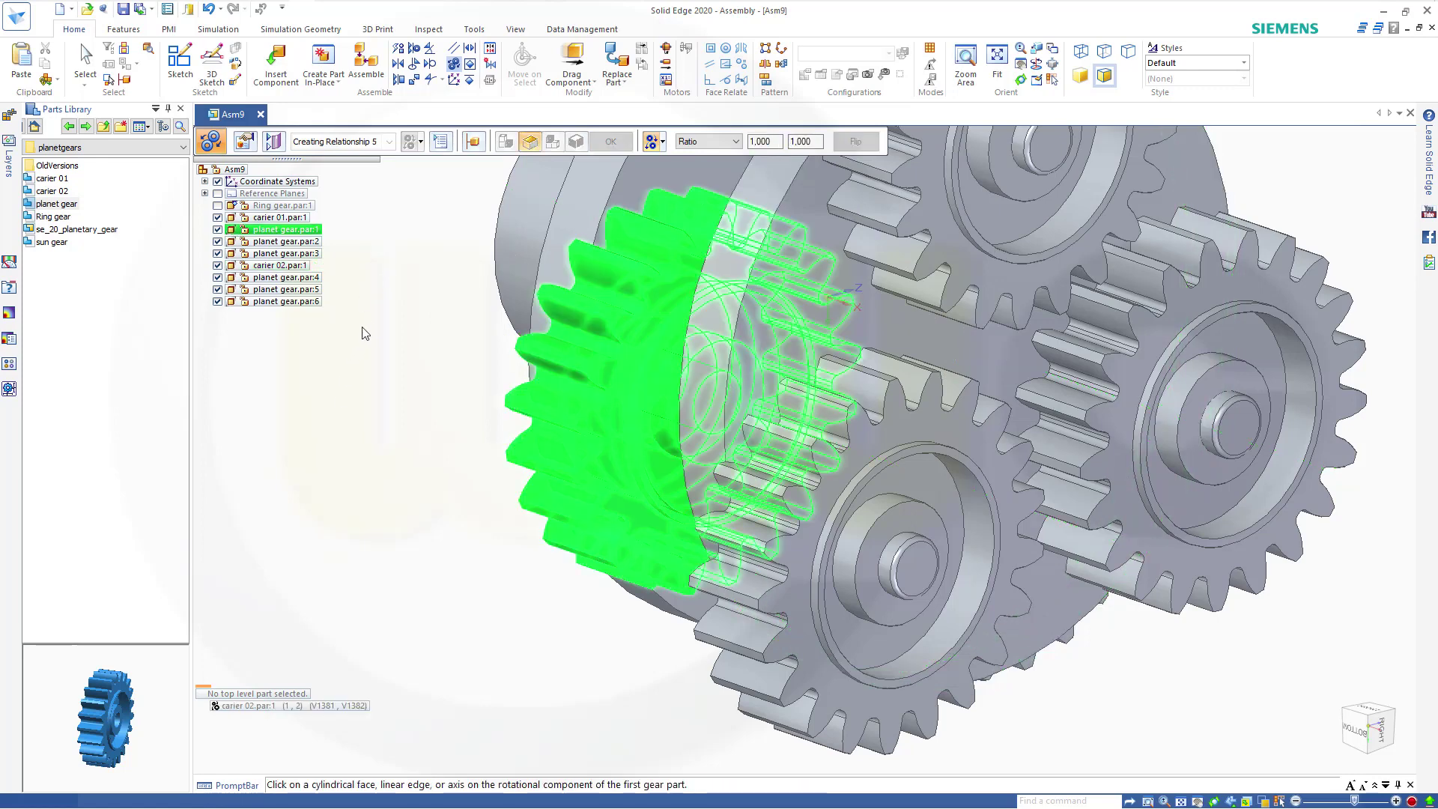
key("Escape")
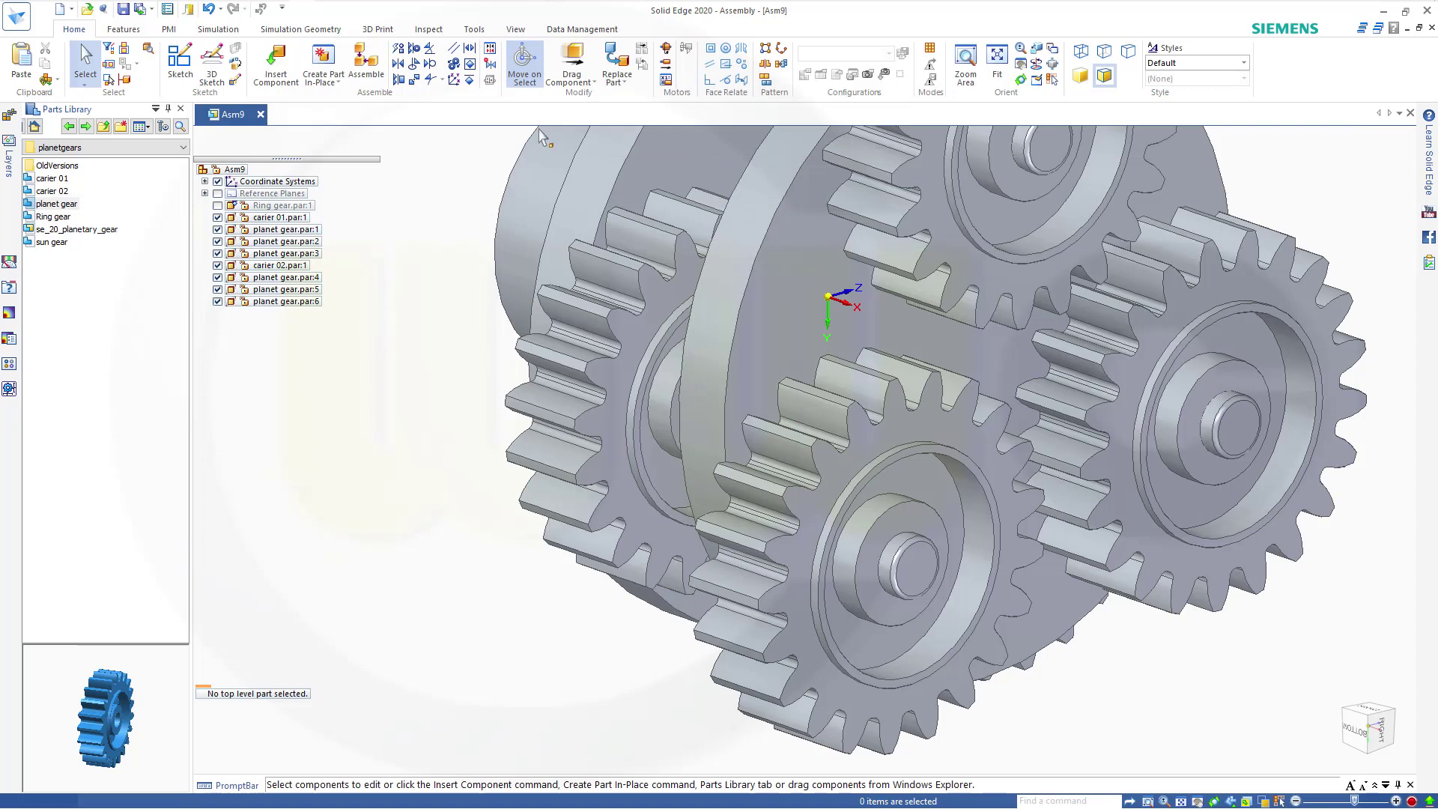
Step: Rotate carier 01 with Drag Component to watch the planets turn, then show Ring gear.par:1 again
left_click(573, 61)
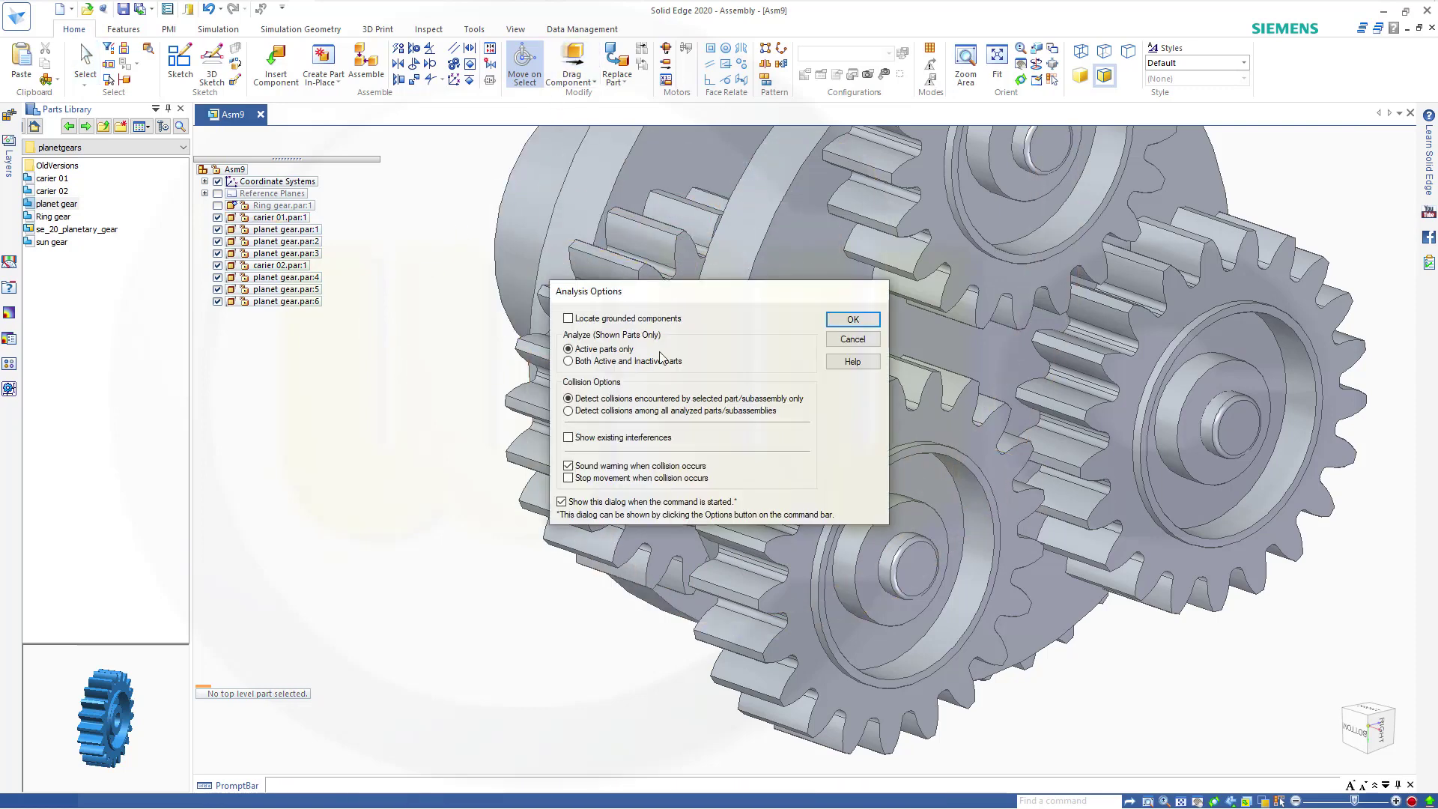
left_click(835, 323)
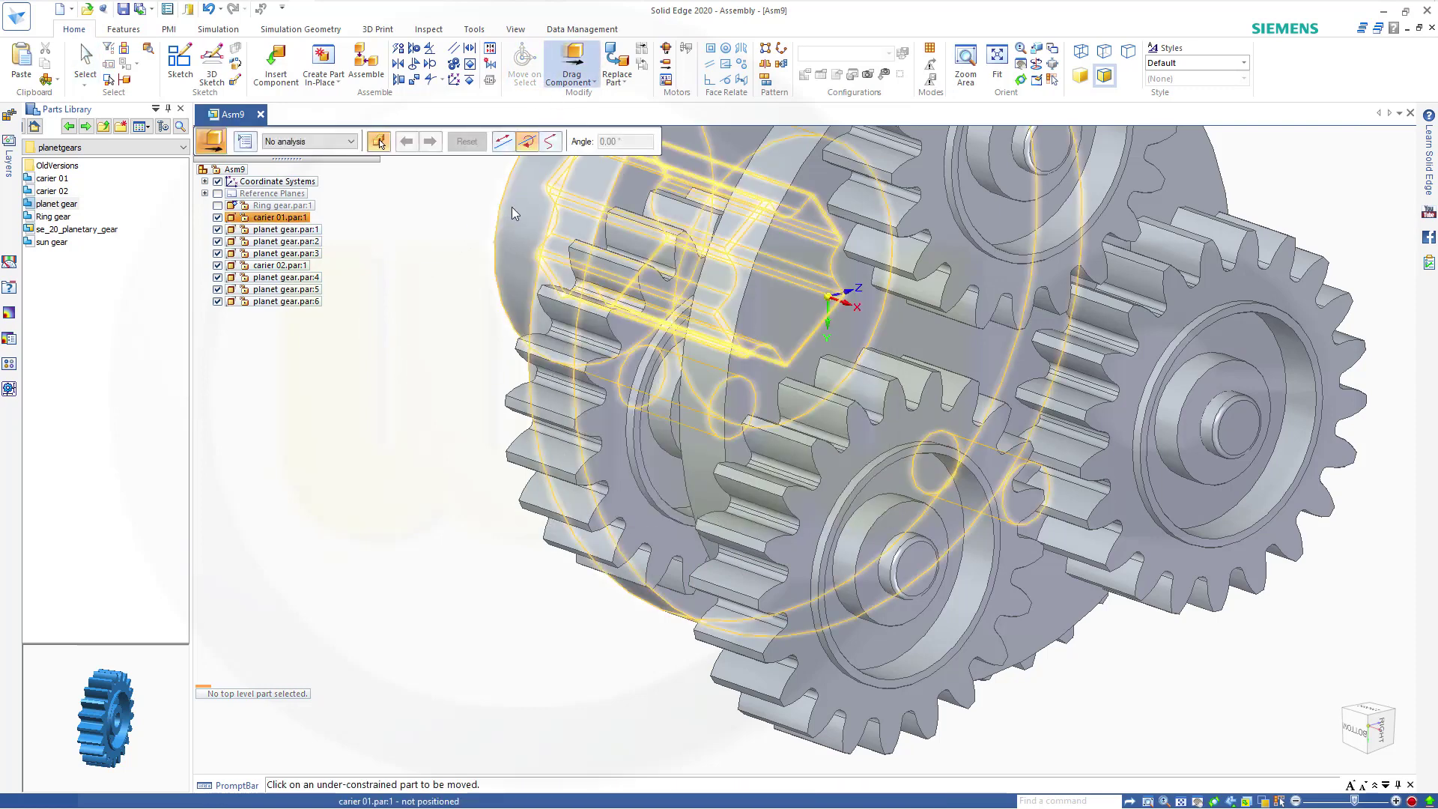
left_click_drag(512, 214, 492, 355)
scroll(492, 355, "down", 5)
middle_click_drag(492, 355, 591, 228)
scroll(591, 229, "up", 4)
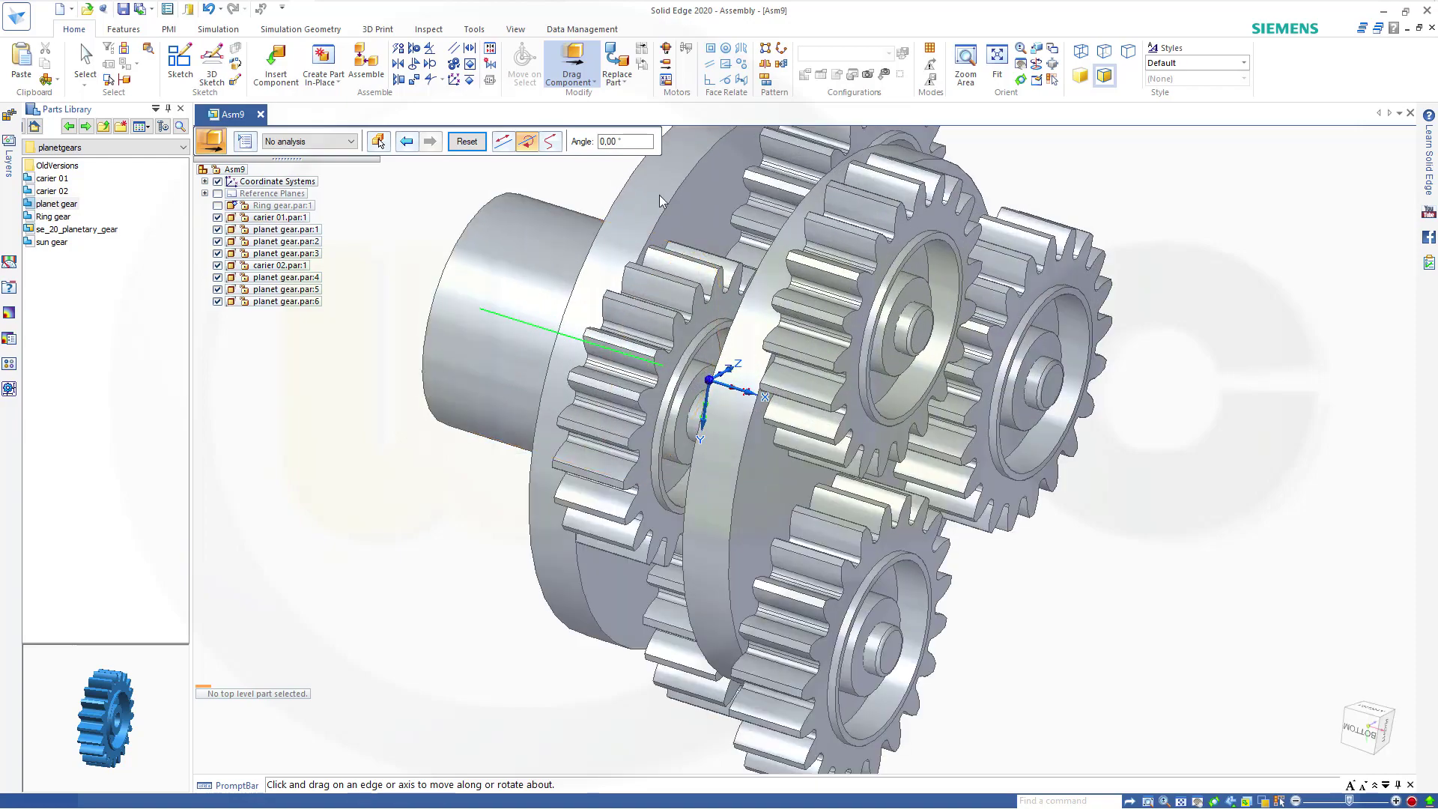
left_click_drag(653, 195, 588, 345)
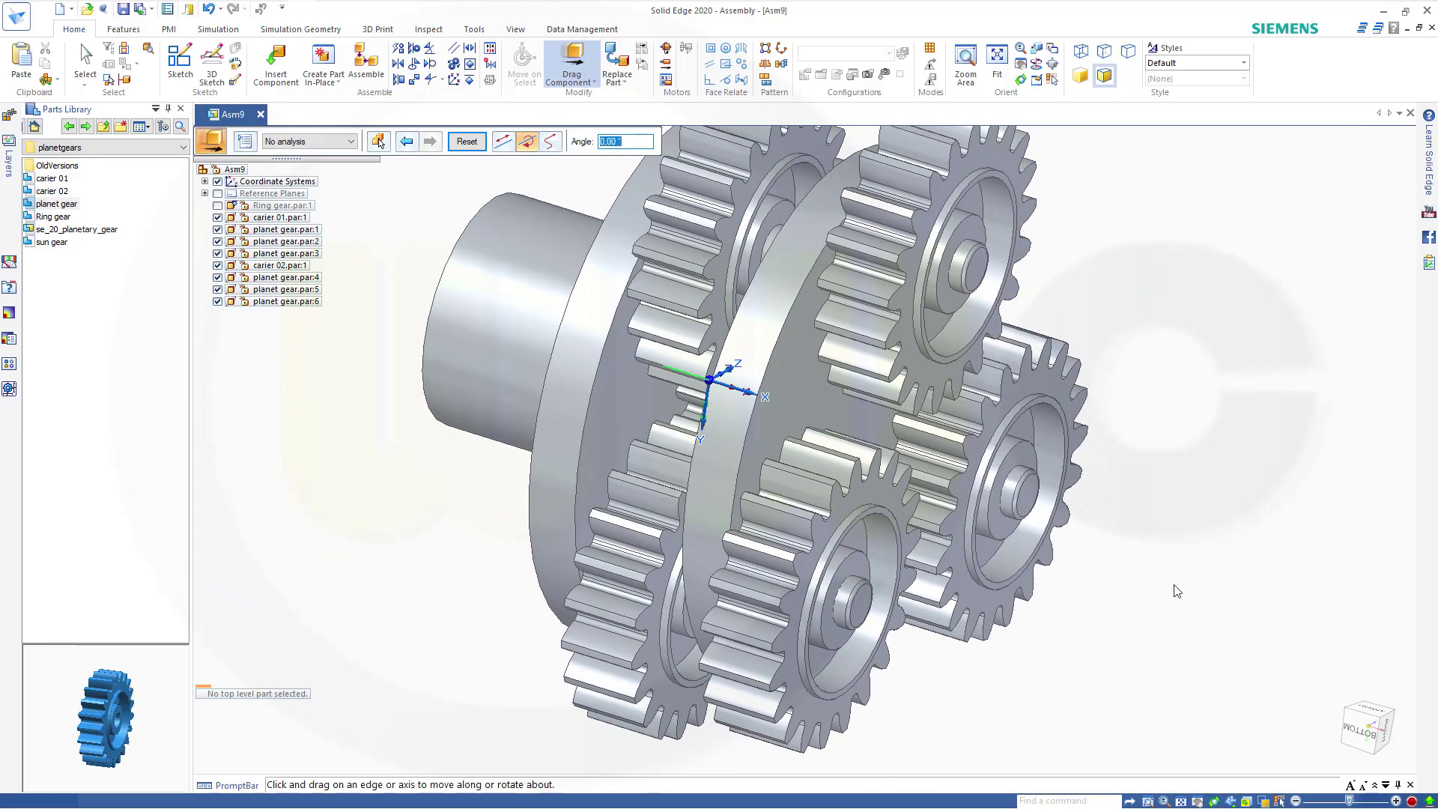
middle_click_drag(1120, 568, 1147, 429)
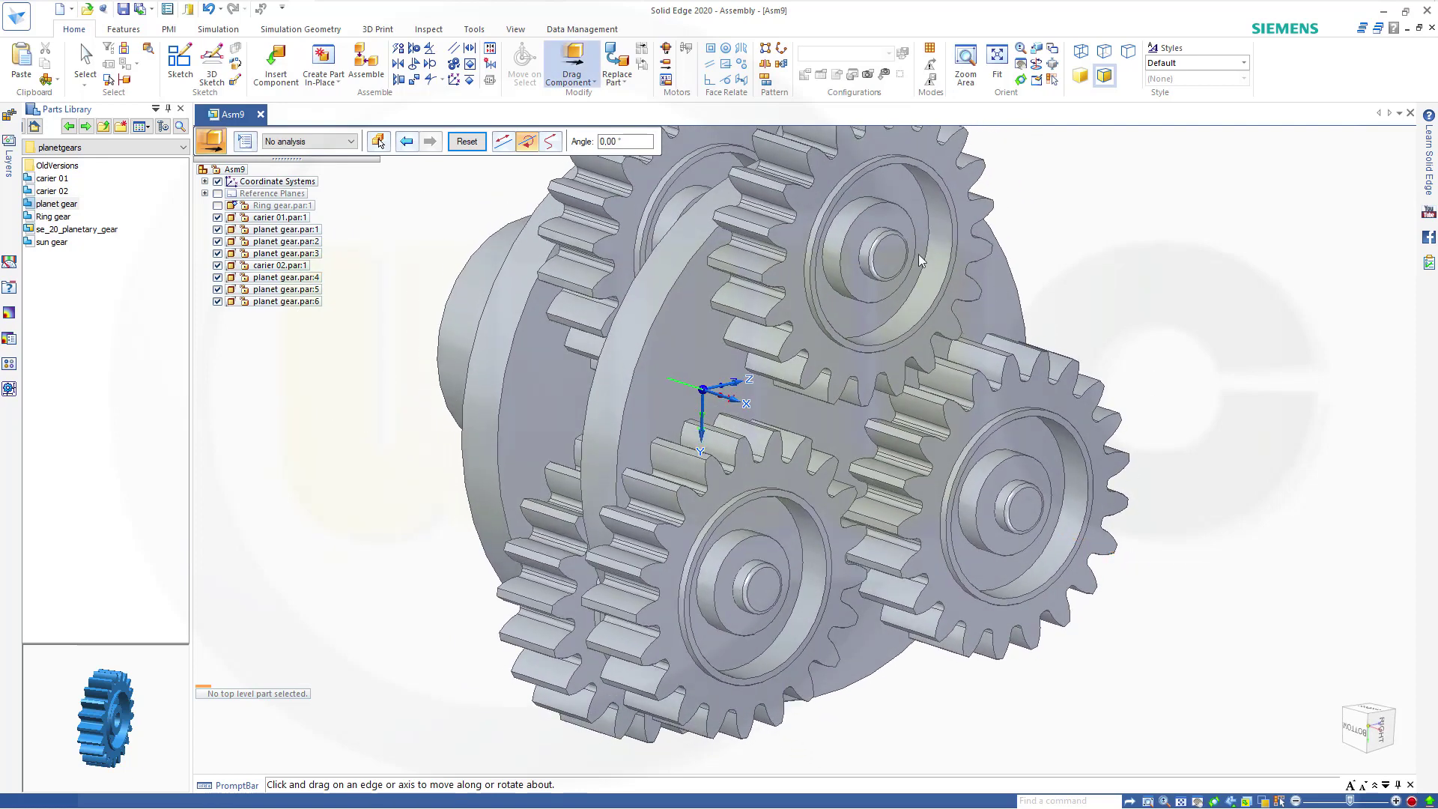
left_click(217, 205)
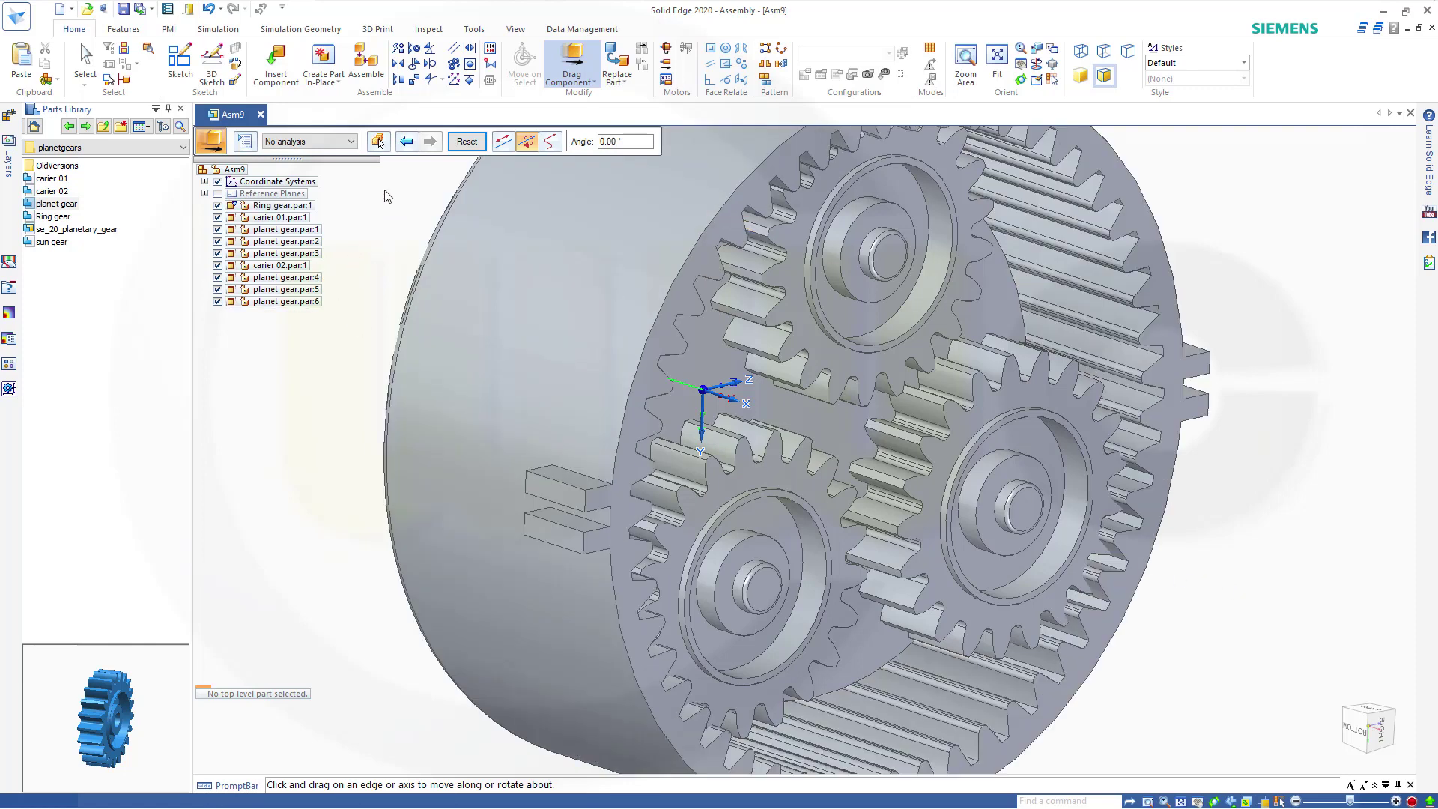
key("Escape")
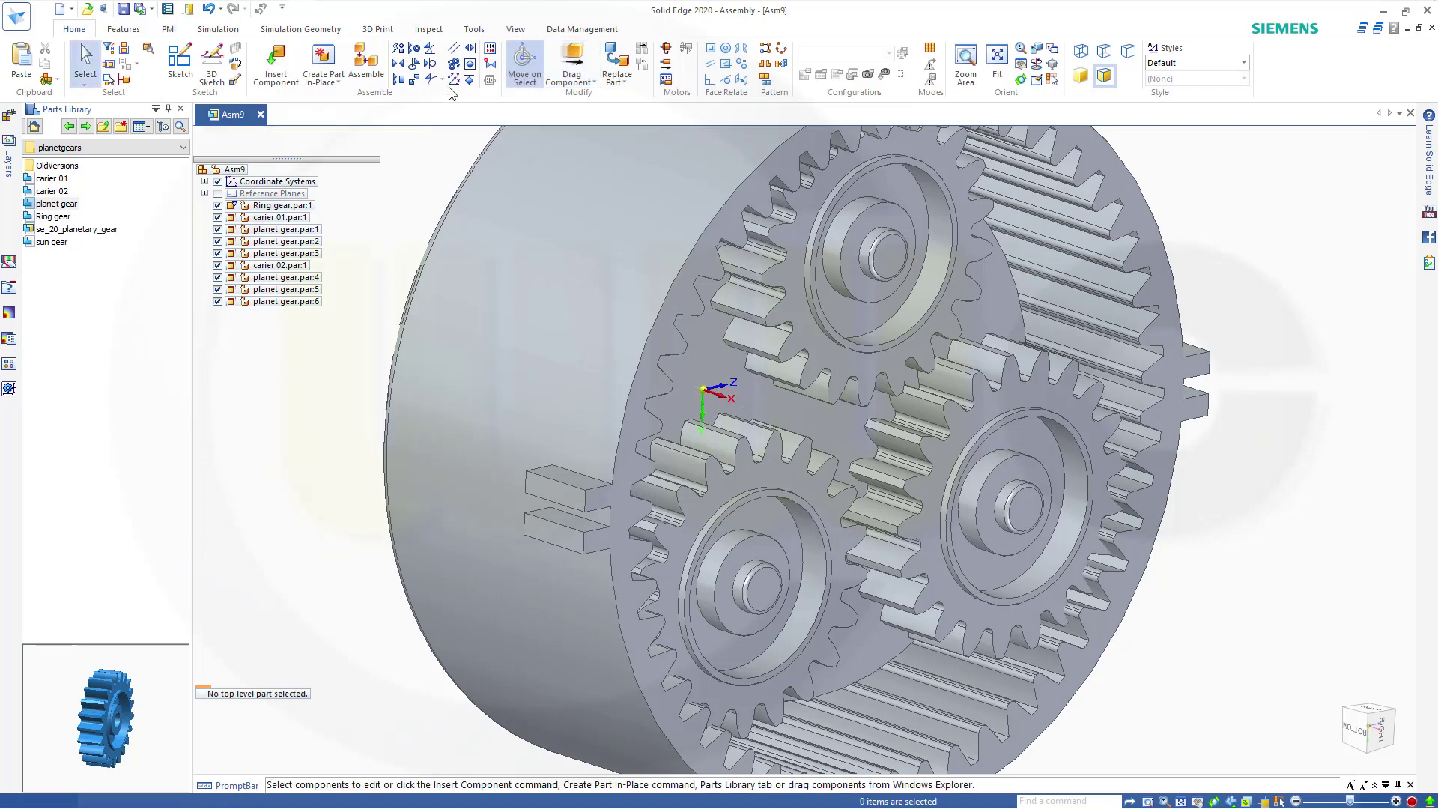
Step: Gear the Ring gear to the top planet gear with a 1 : 2 ratio
left_click(457, 66)
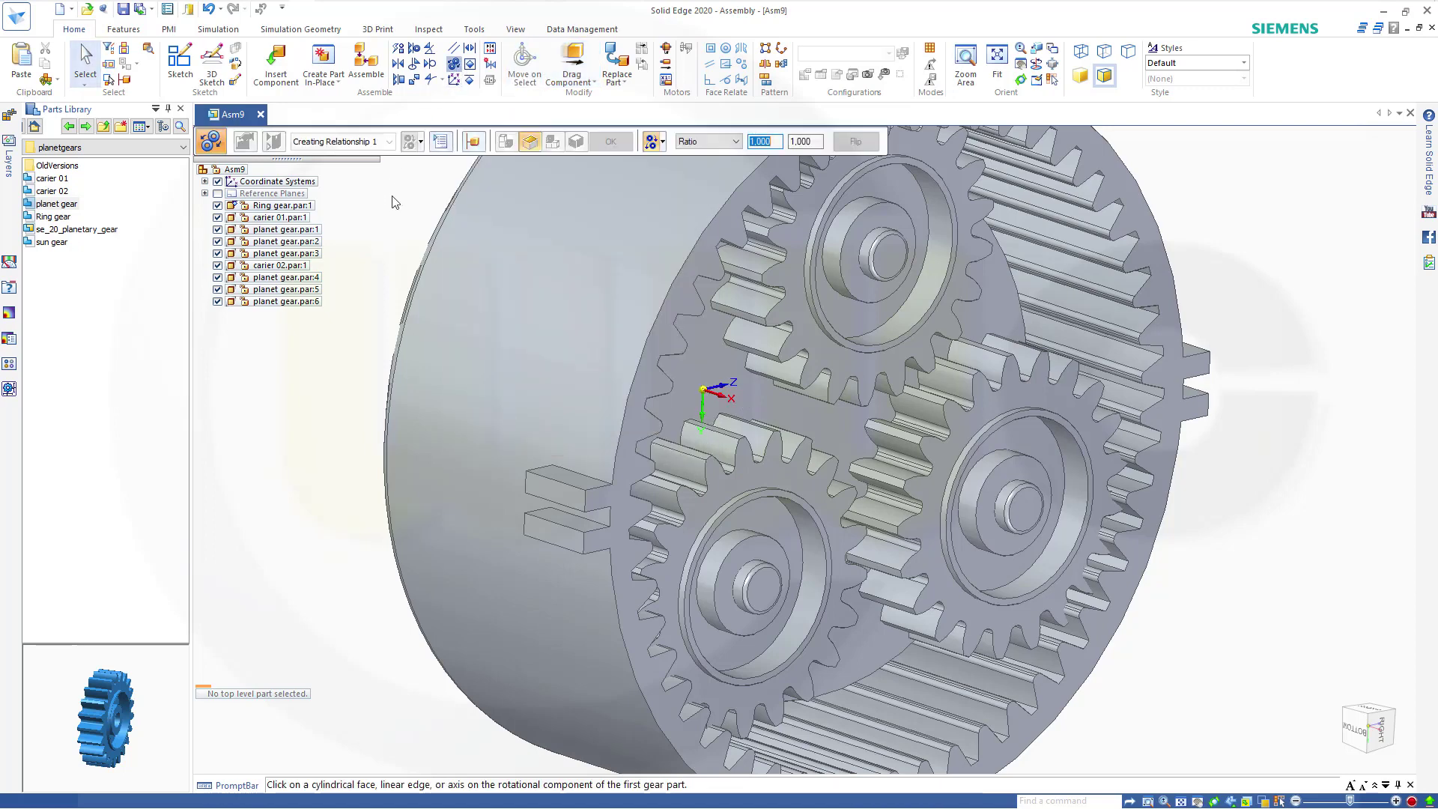
left_click(603, 270)
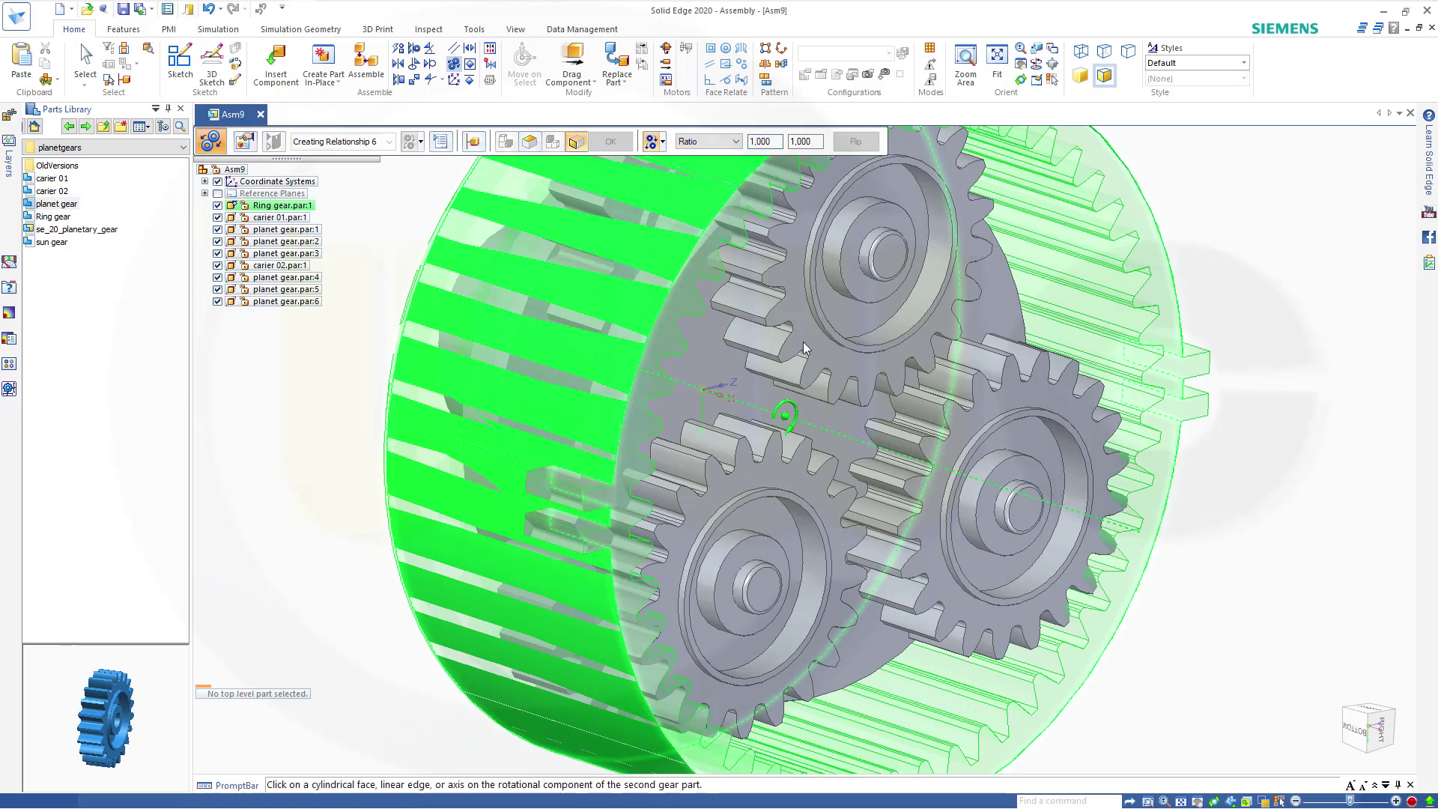
left_click(905, 337)
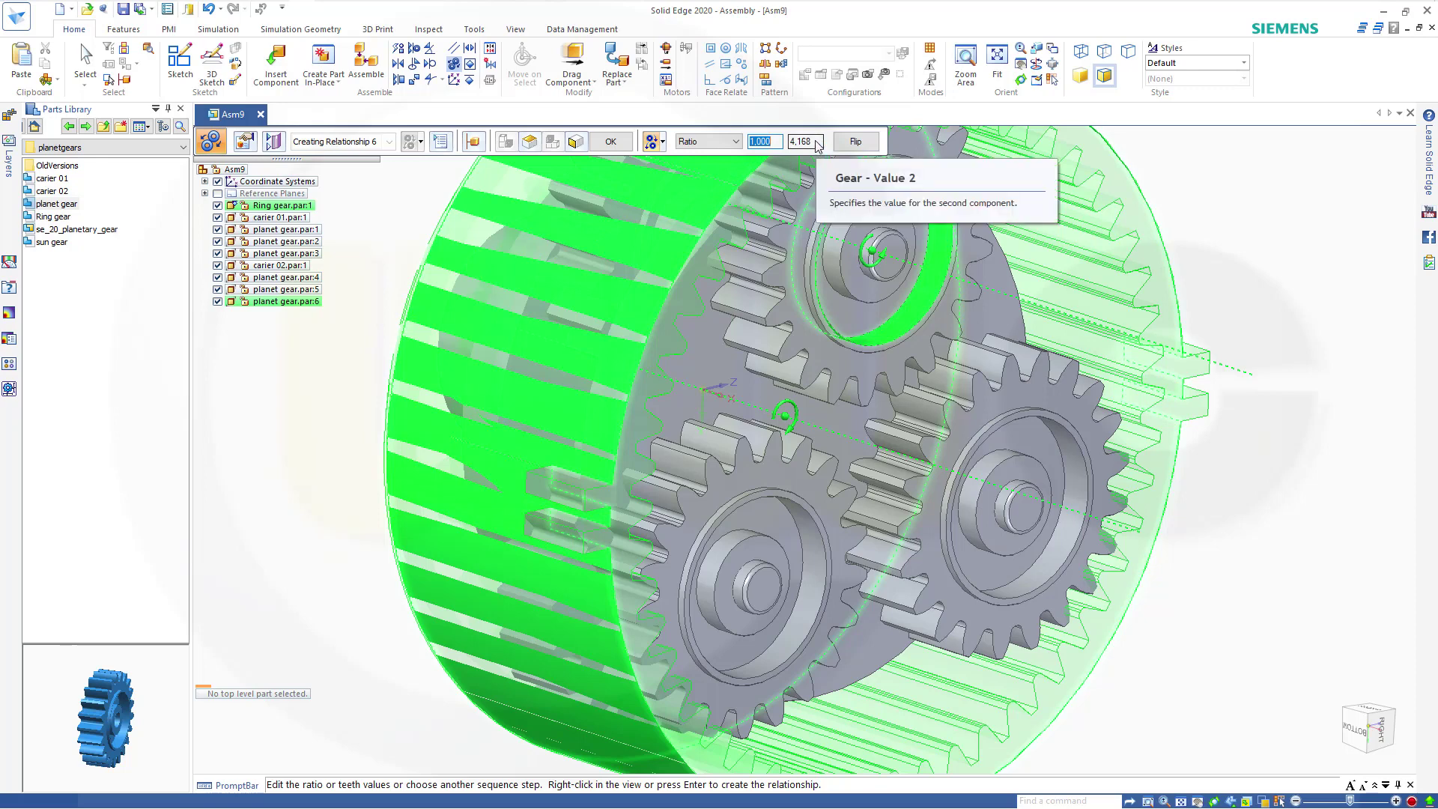
left_click_drag(818, 142, 796, 142)
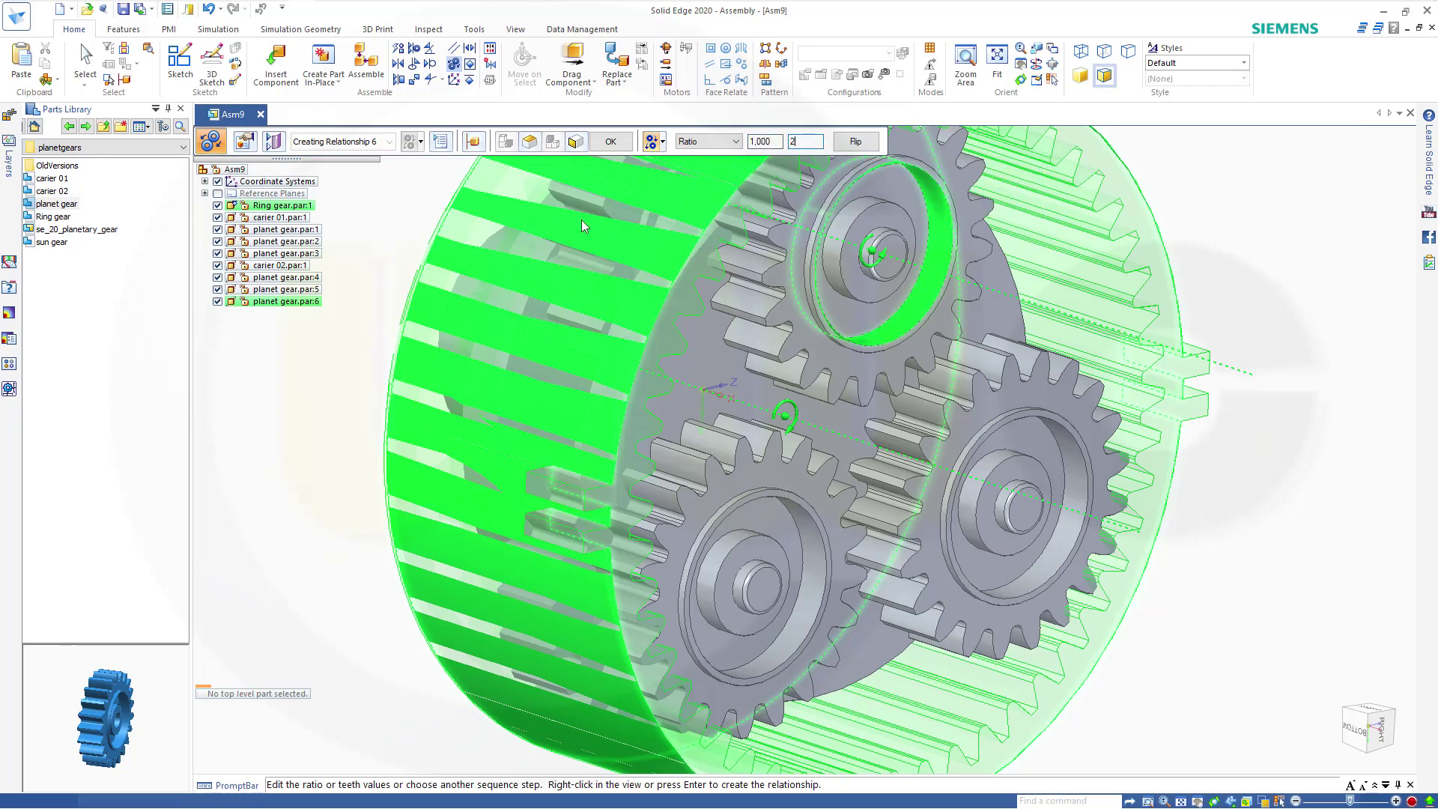
type("2")
key("Tab")
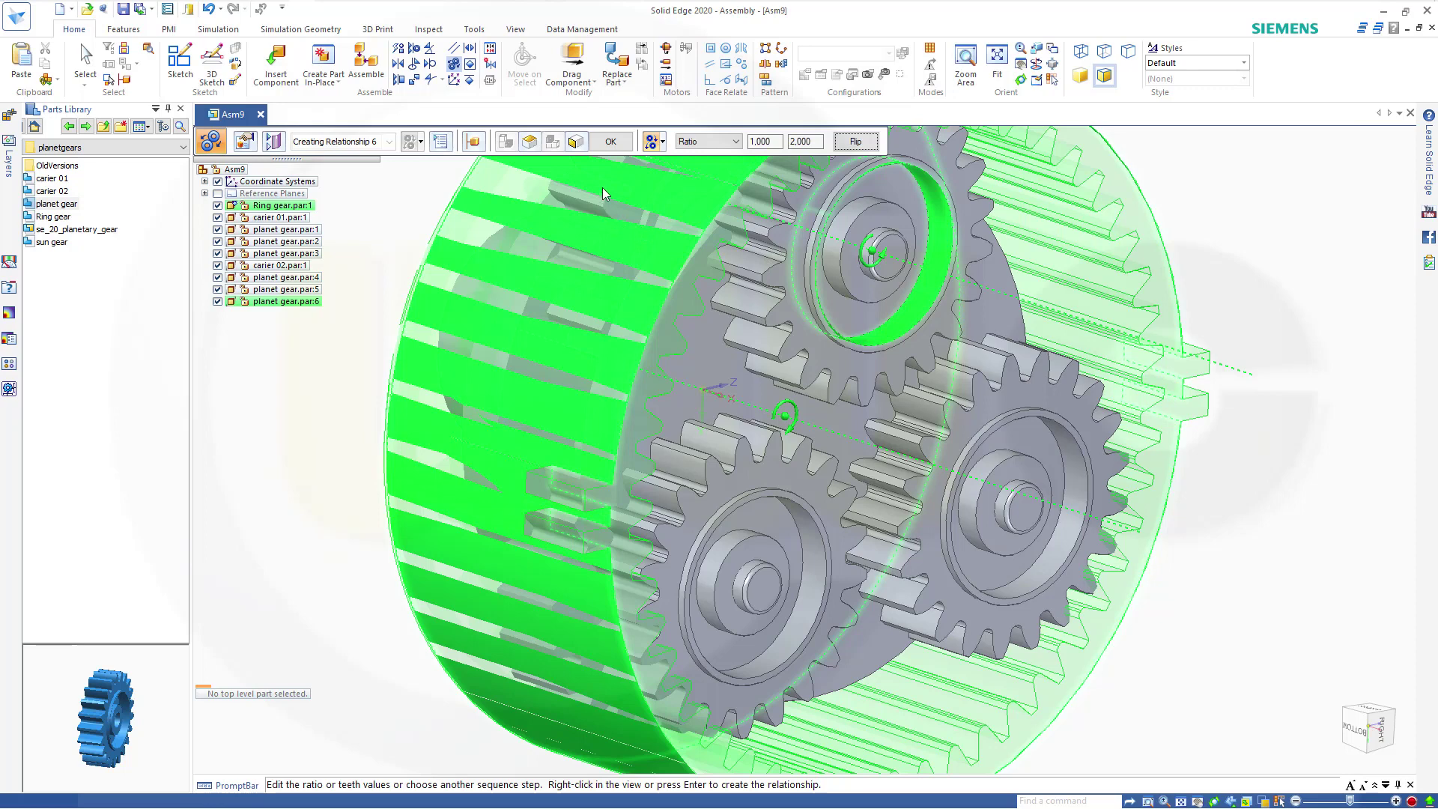
right_click(366, 292)
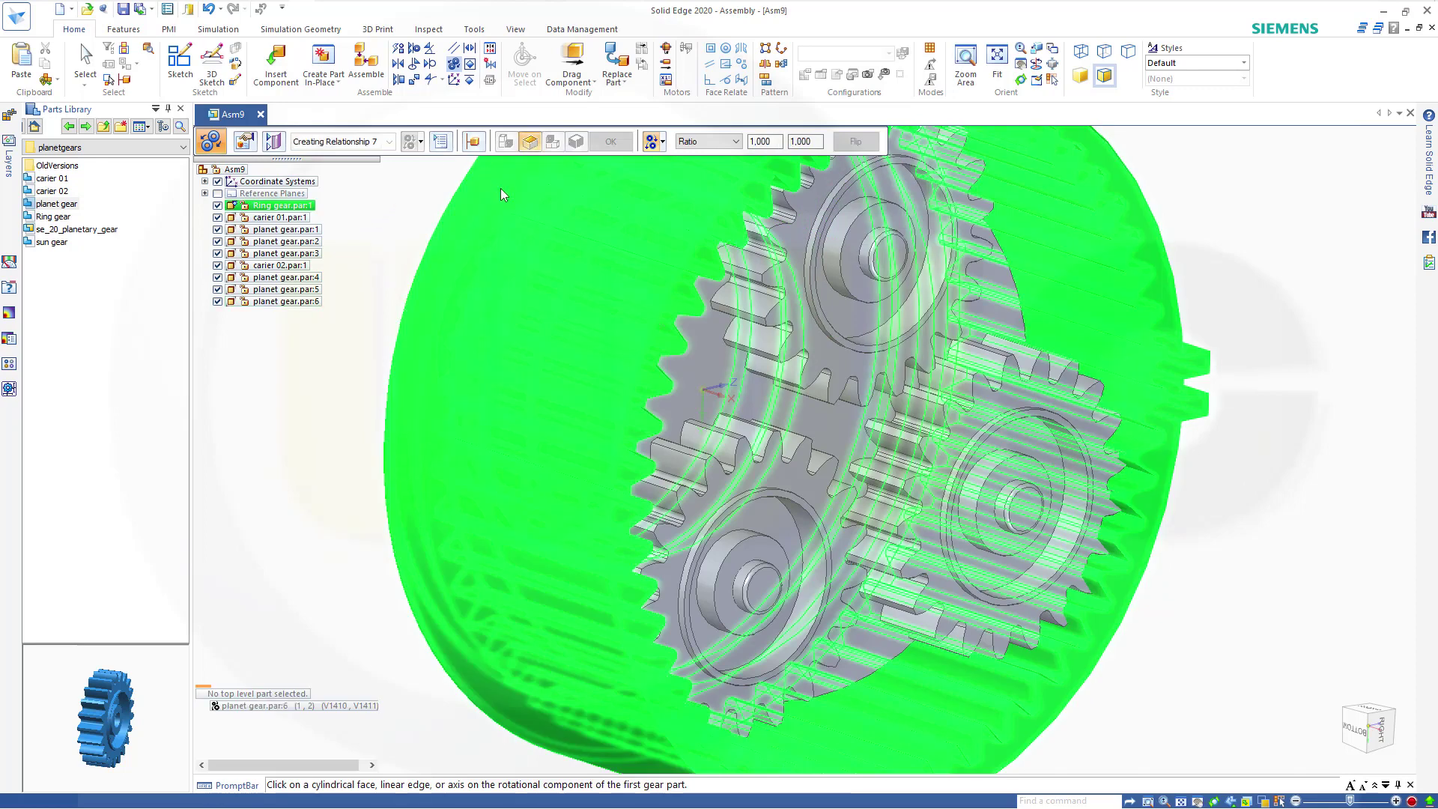
key("Escape")
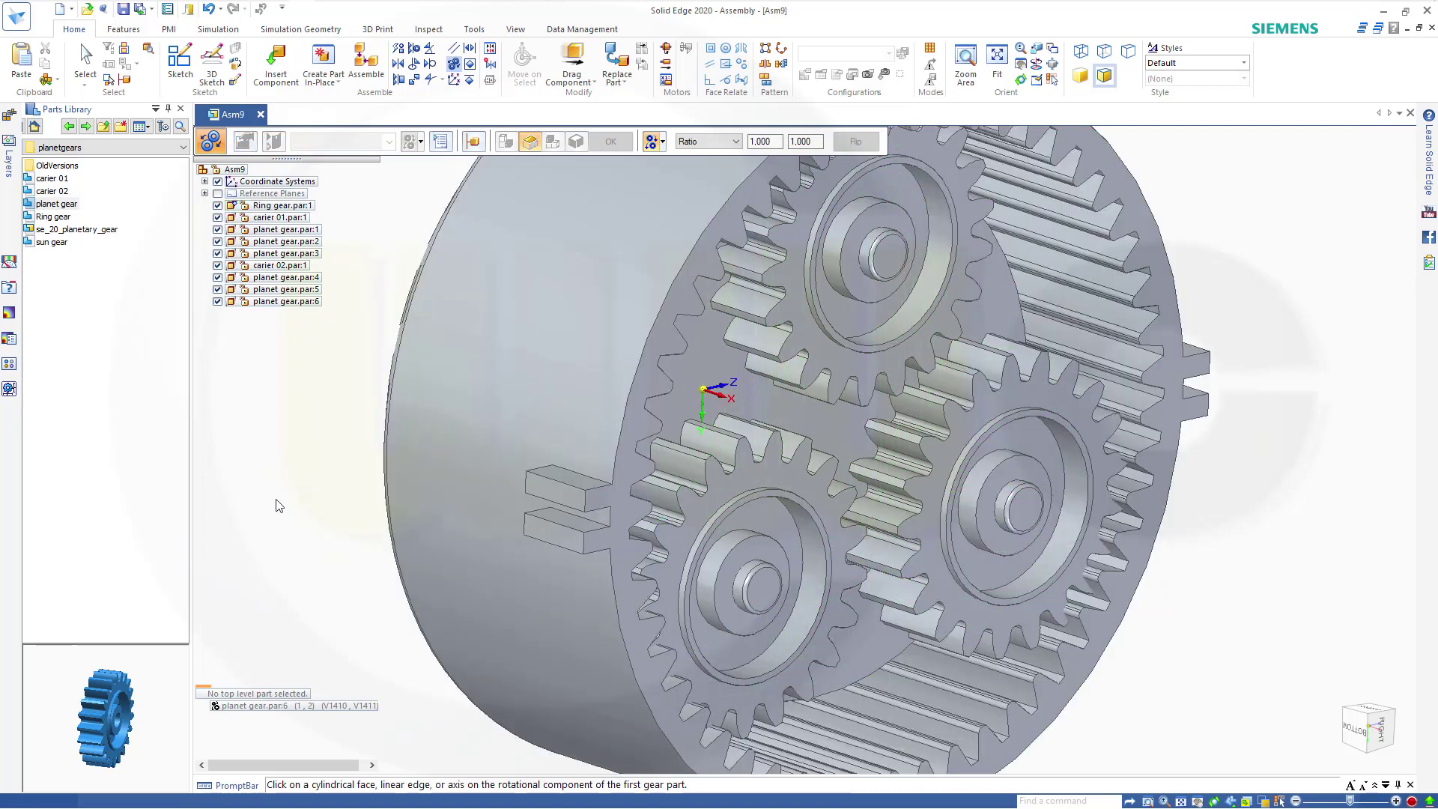
Step: Gear the Ring gear to planet gear par:5 with a 1 : 2 ratio
left_click(529, 364)
left_click(795, 640)
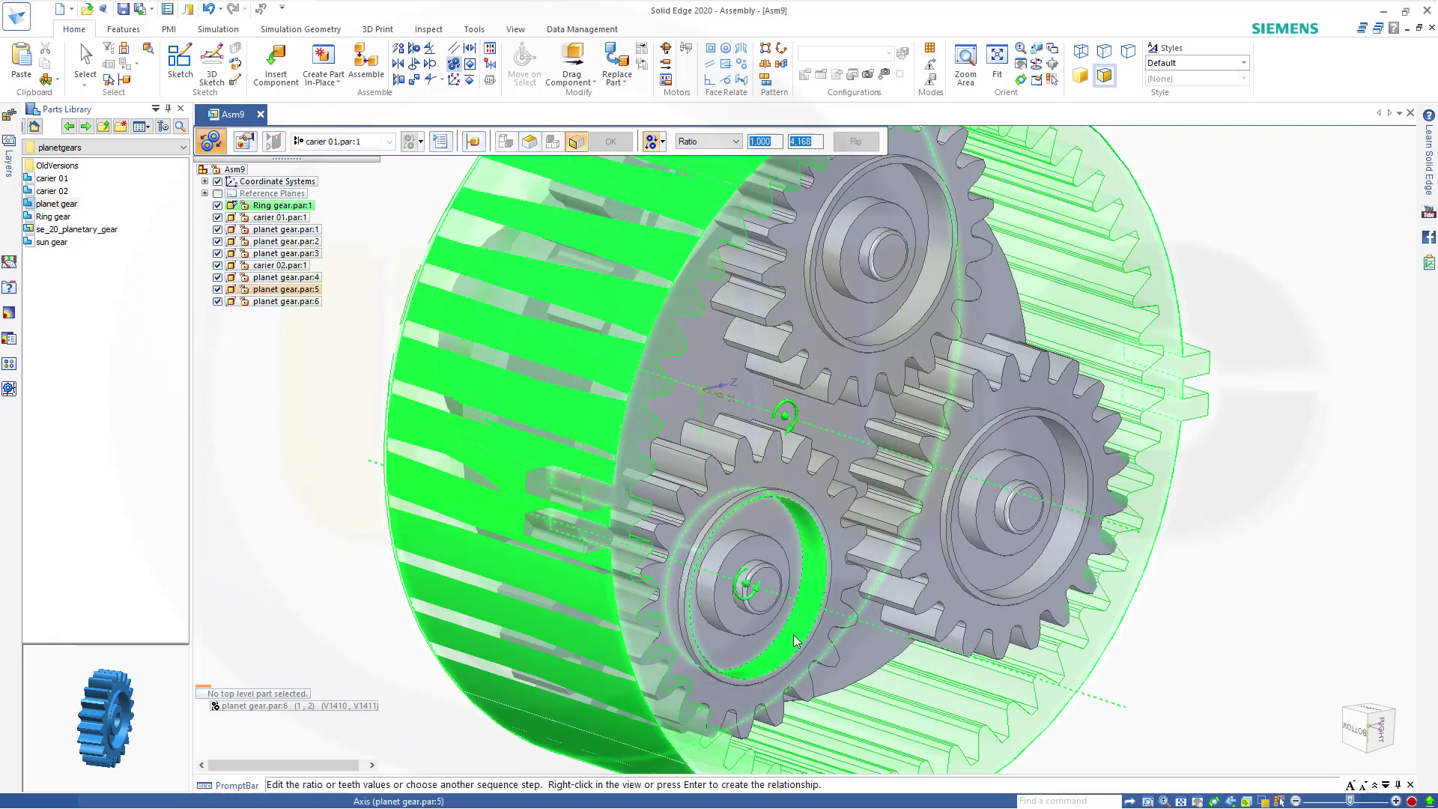
left_click(805, 141)
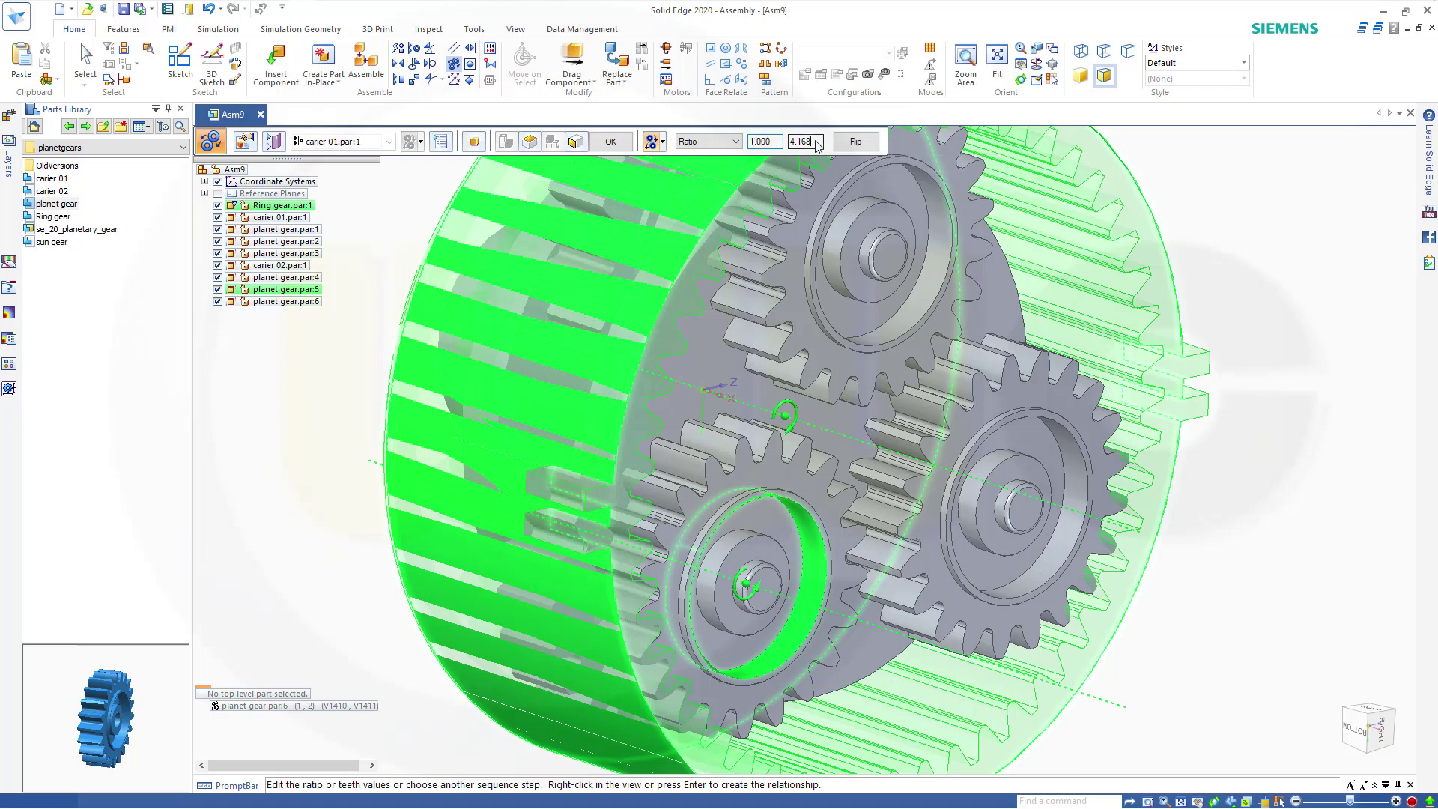
type("2")
key("Return")
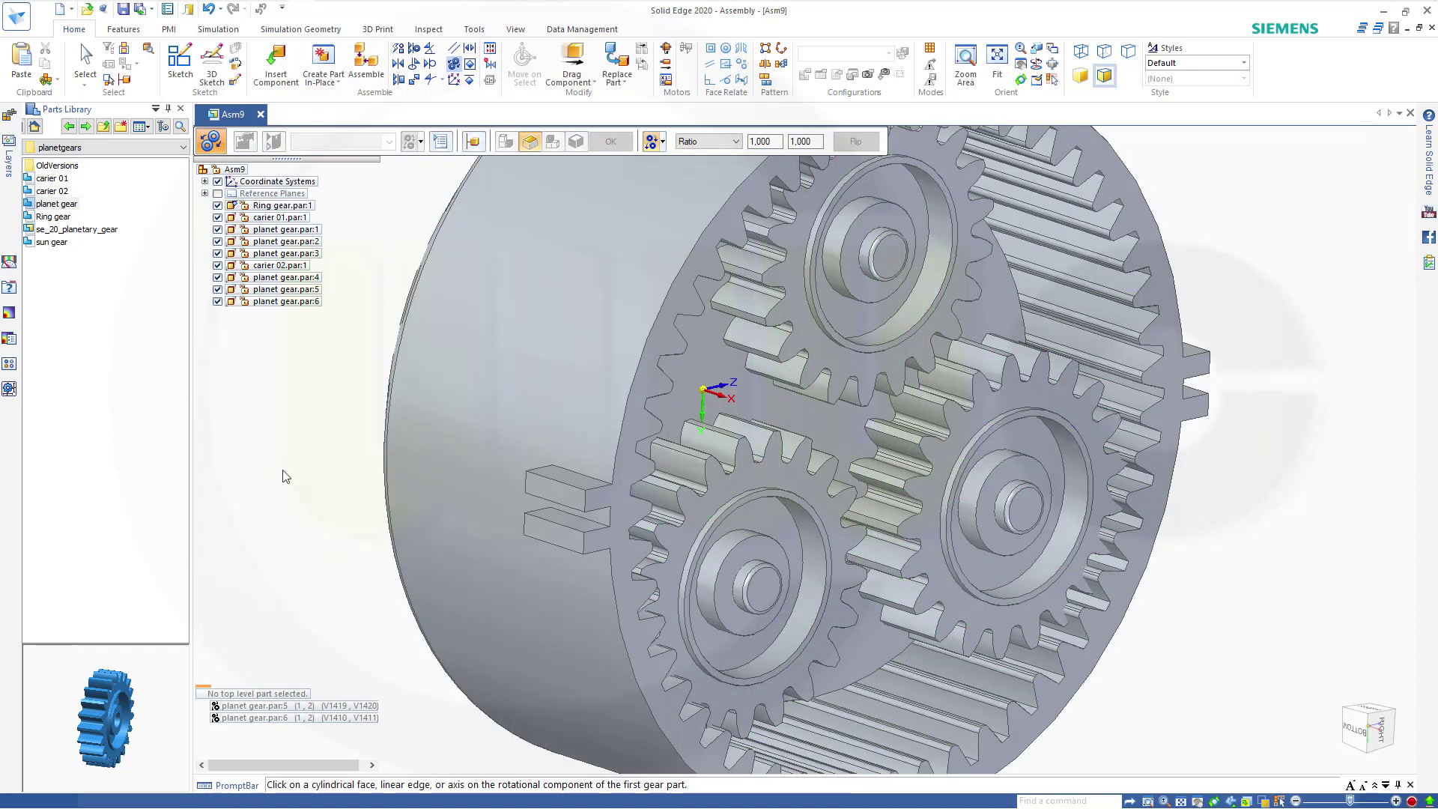
Step: Gear the Ring gear to planet gear par:4 and end the gear command
left_click(451, 478)
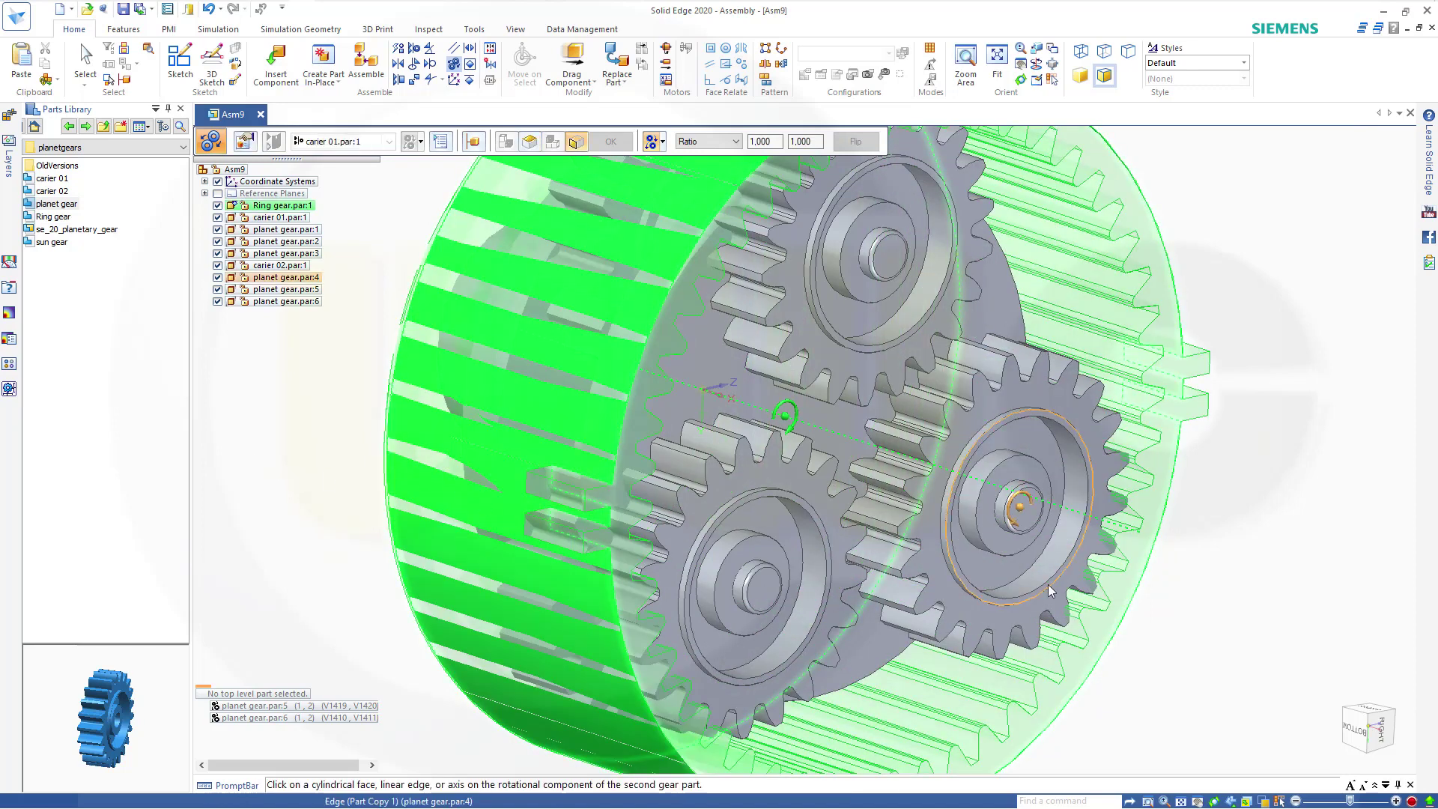
left_click(1042, 556)
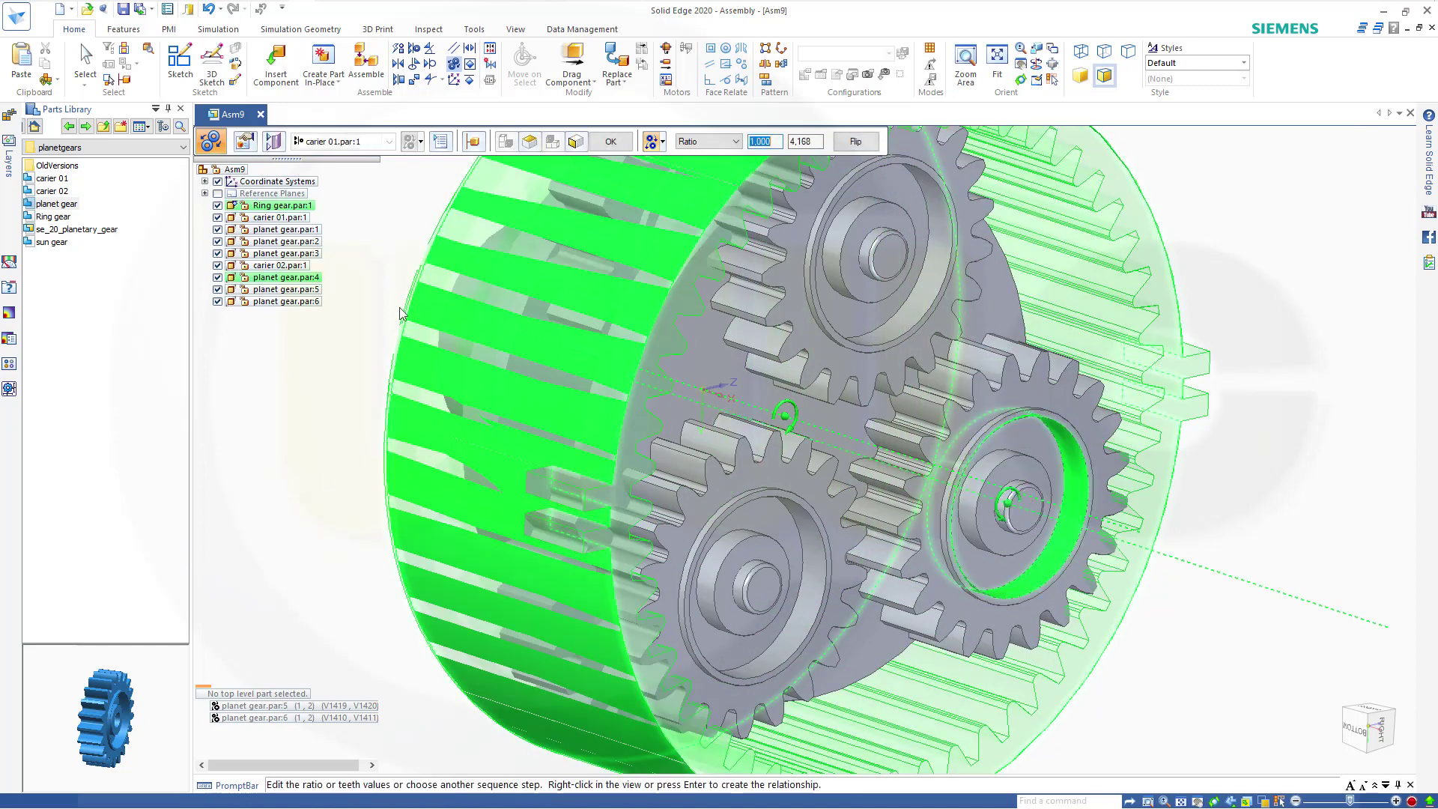
key("Tab")
key("Return")
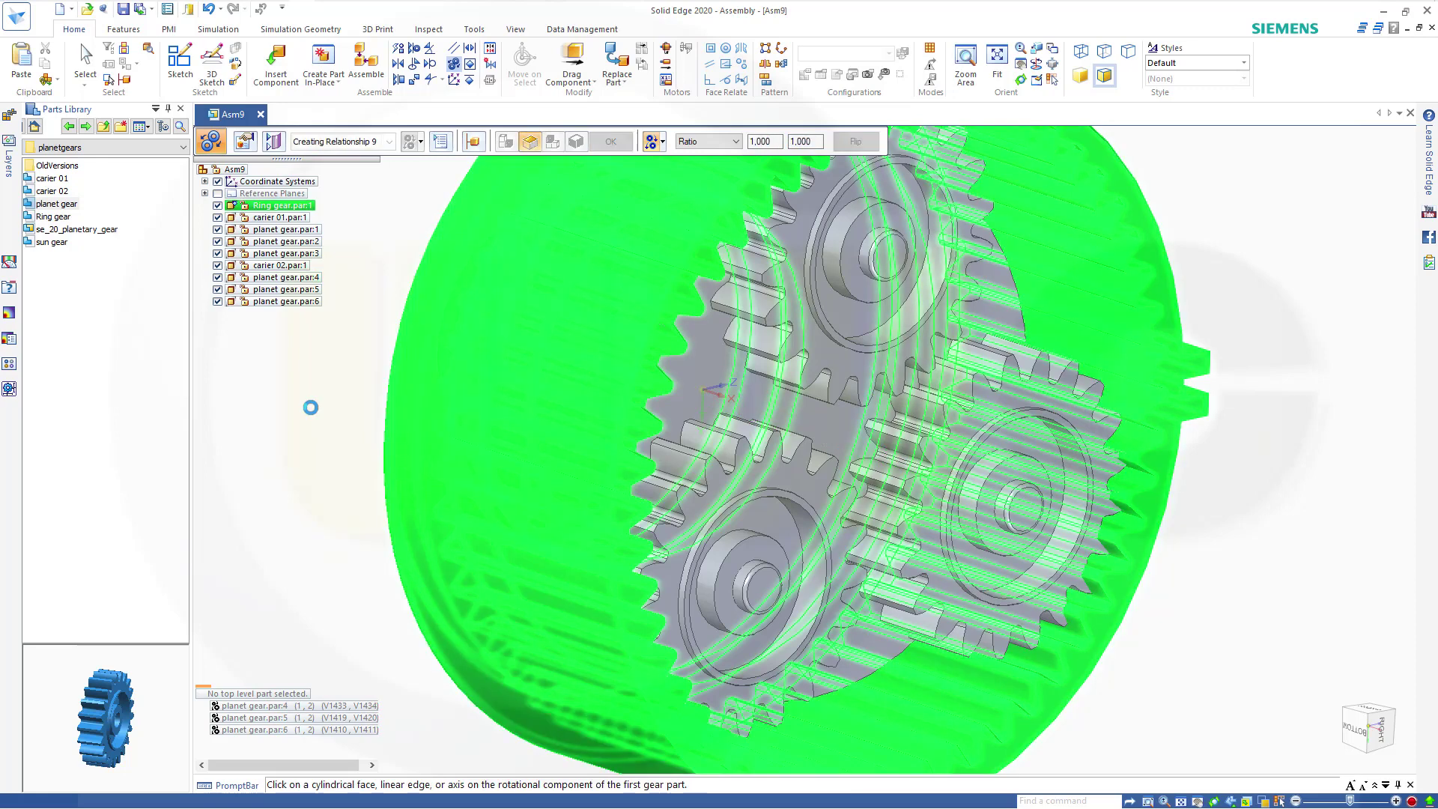
key("Escape")
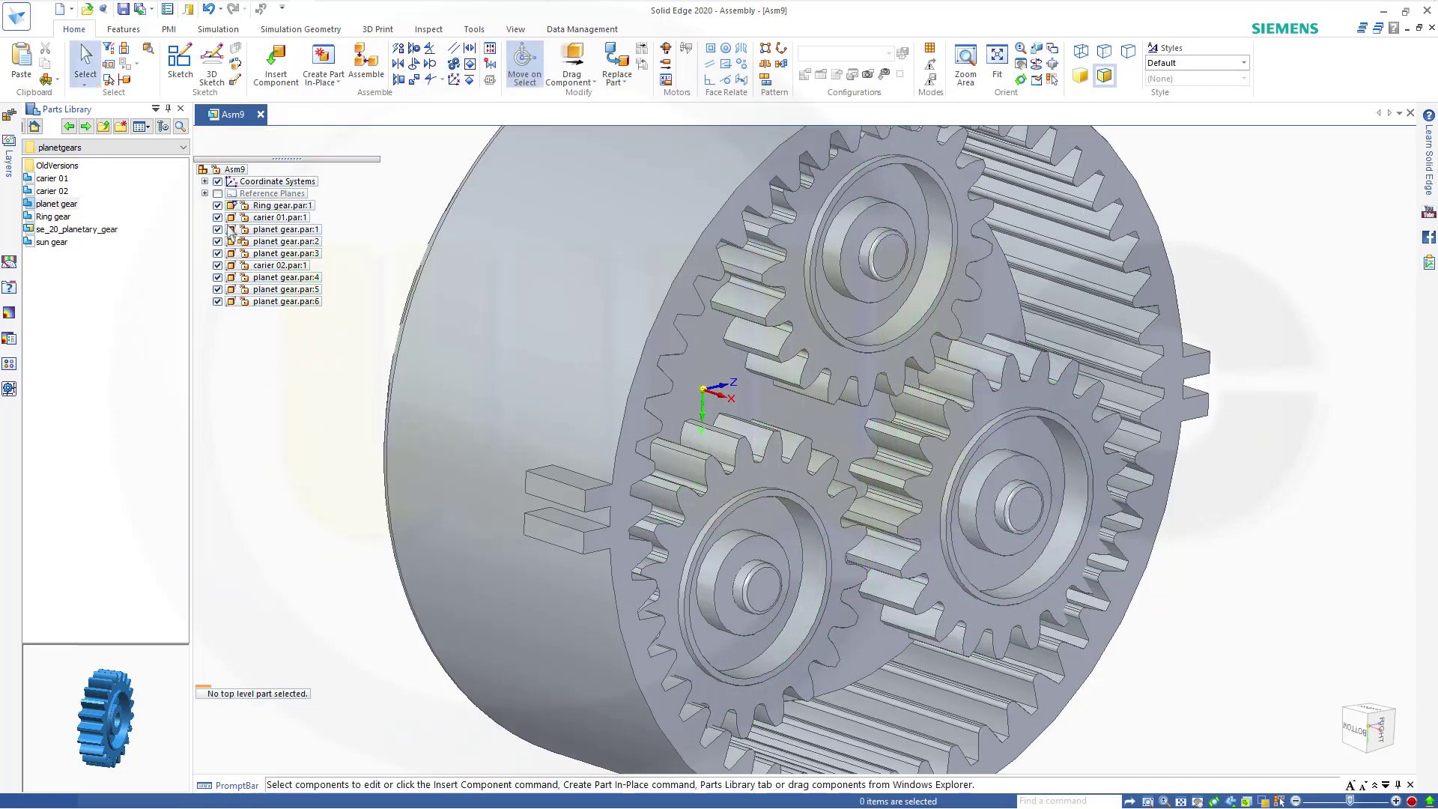
Step: Hide Ring gear.par:1 and drag-rotate carier 02, checking the planet gears turn with it
left_click(218, 205)
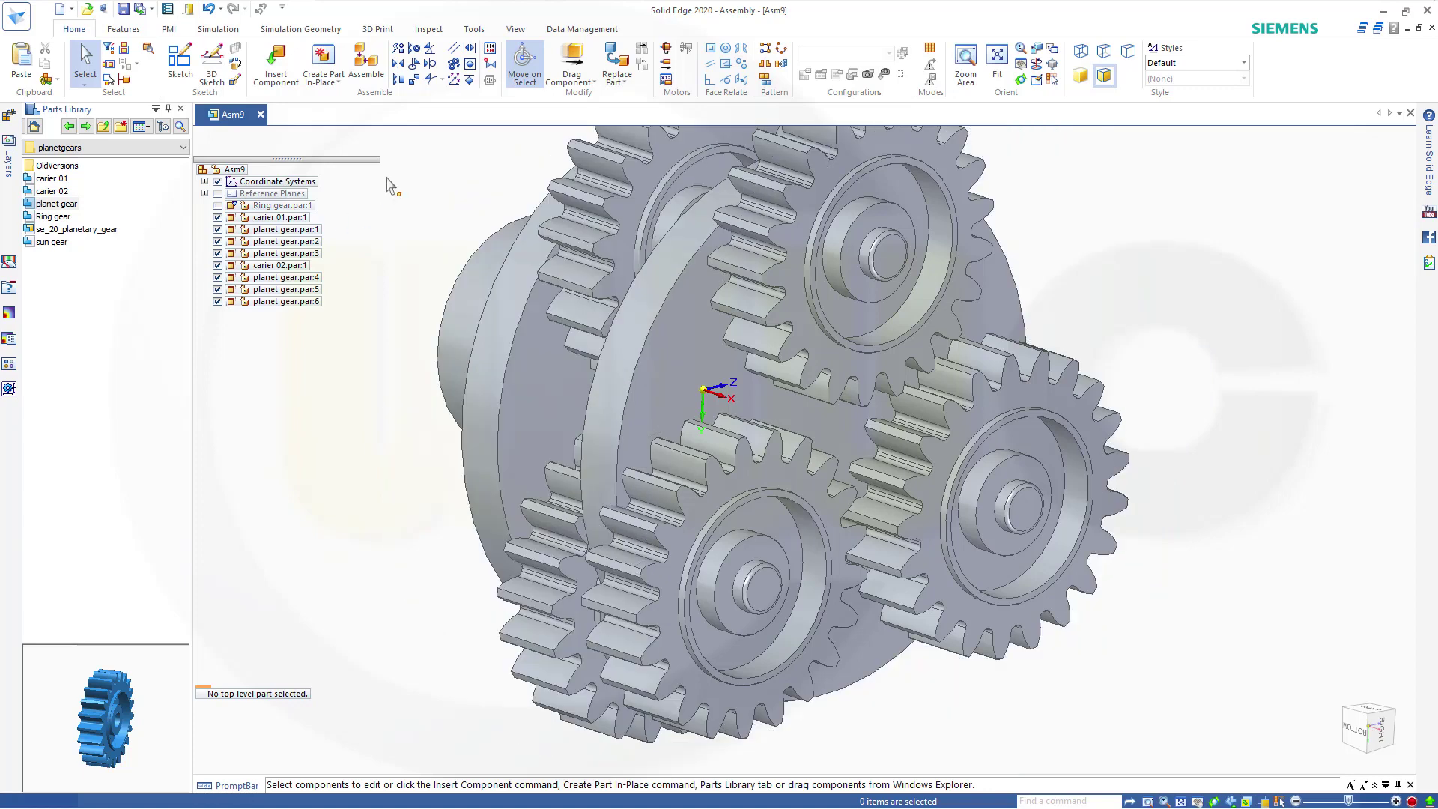
left_click(573, 56)
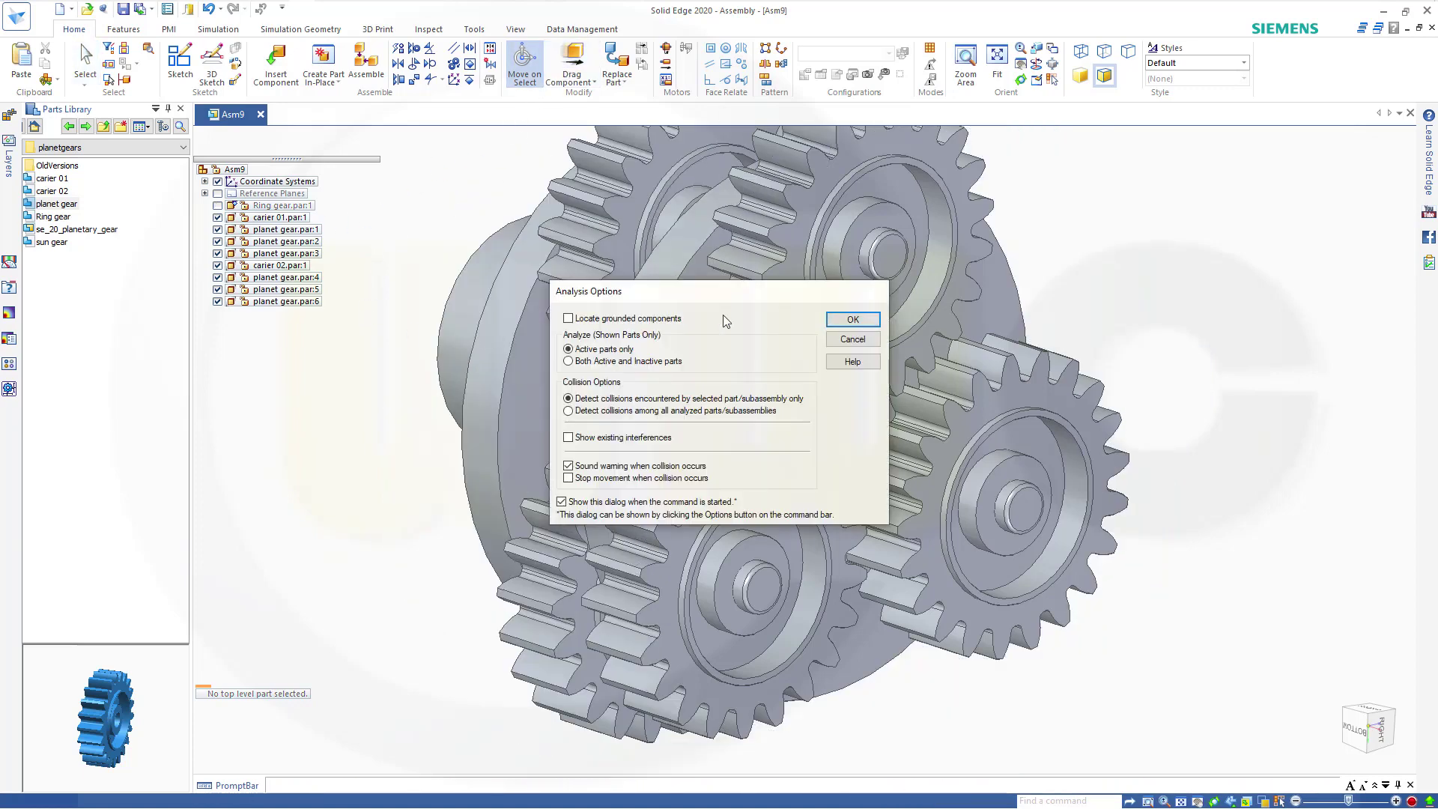
left_click(852, 319)
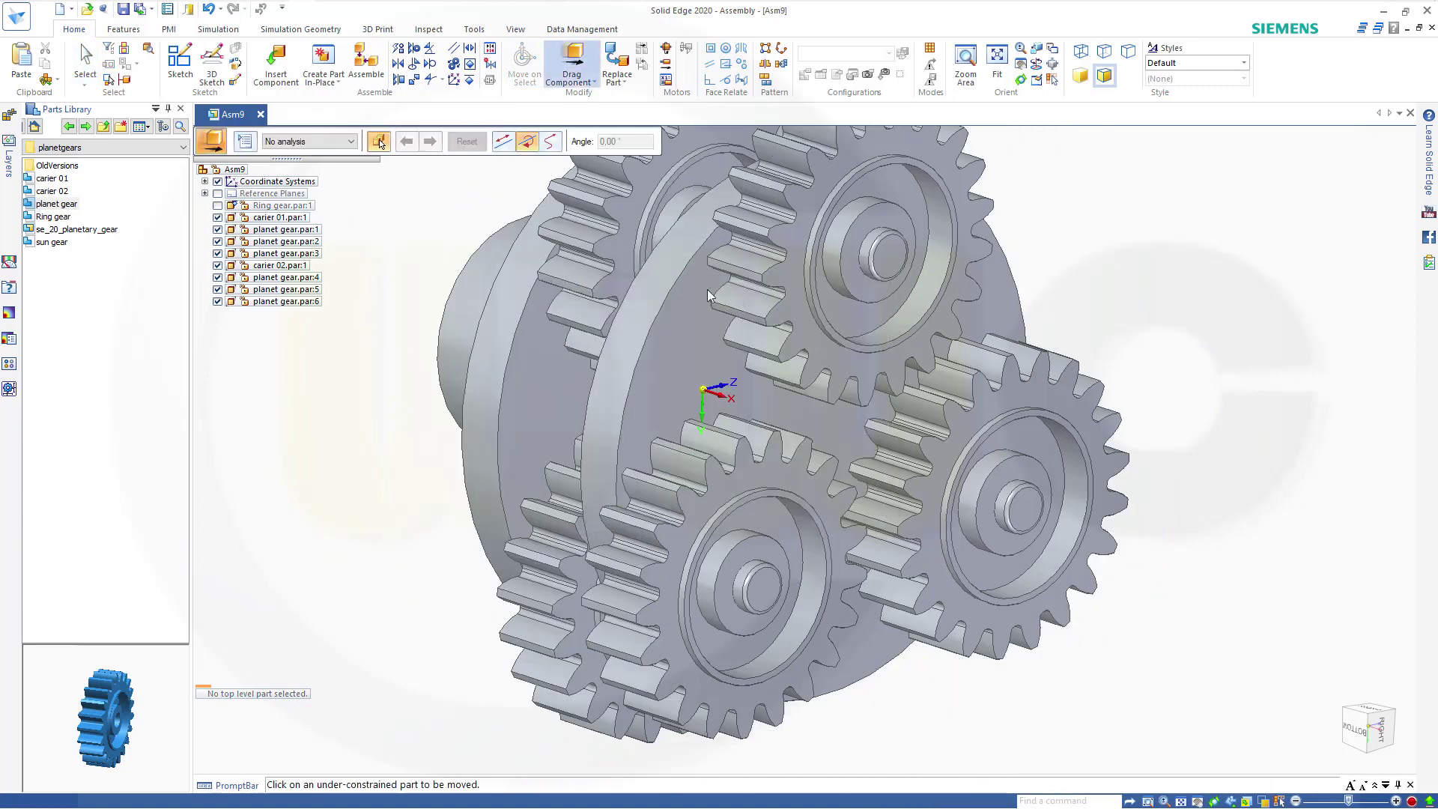
left_click(668, 289)
left_click_drag(669, 289, 591, 642)
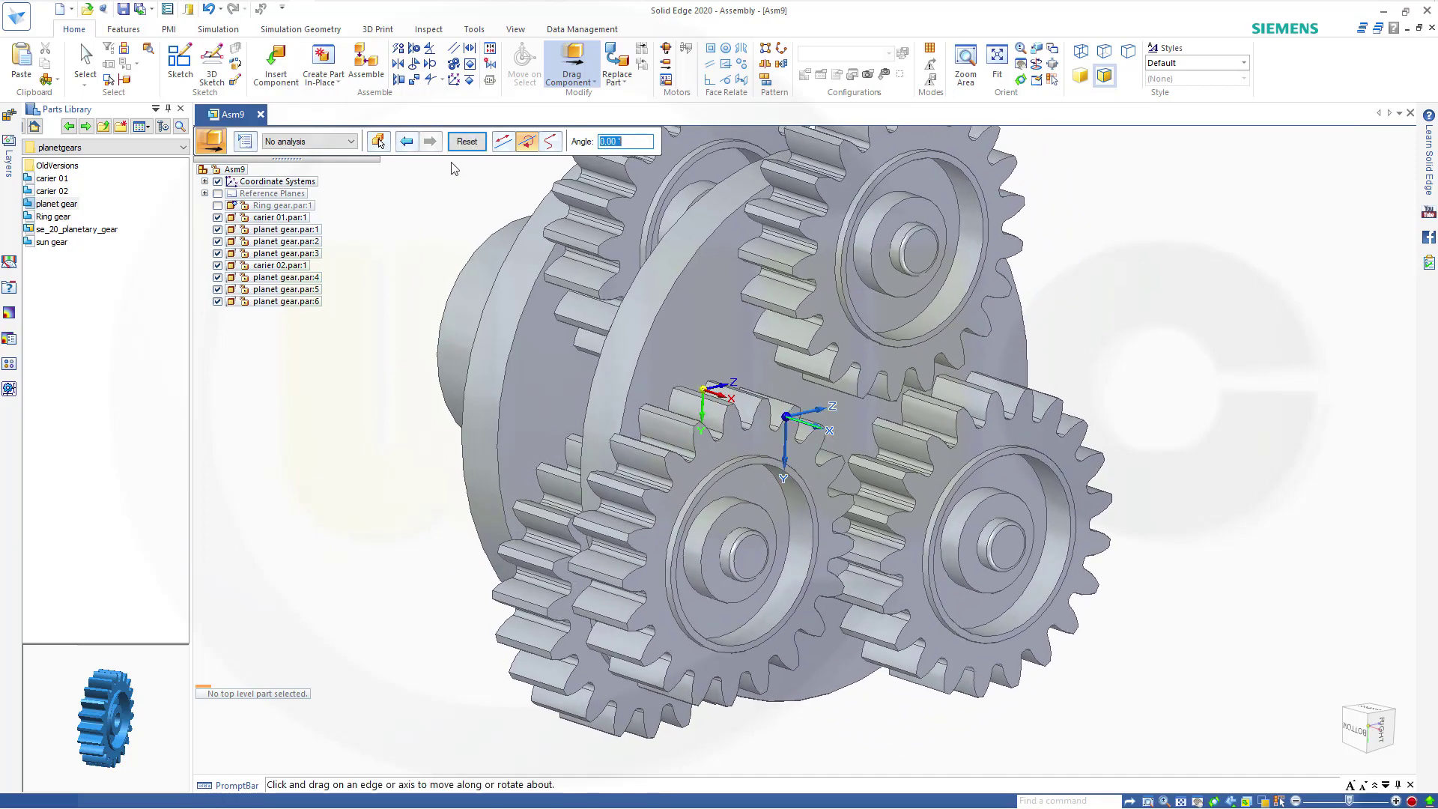
key("Escape")
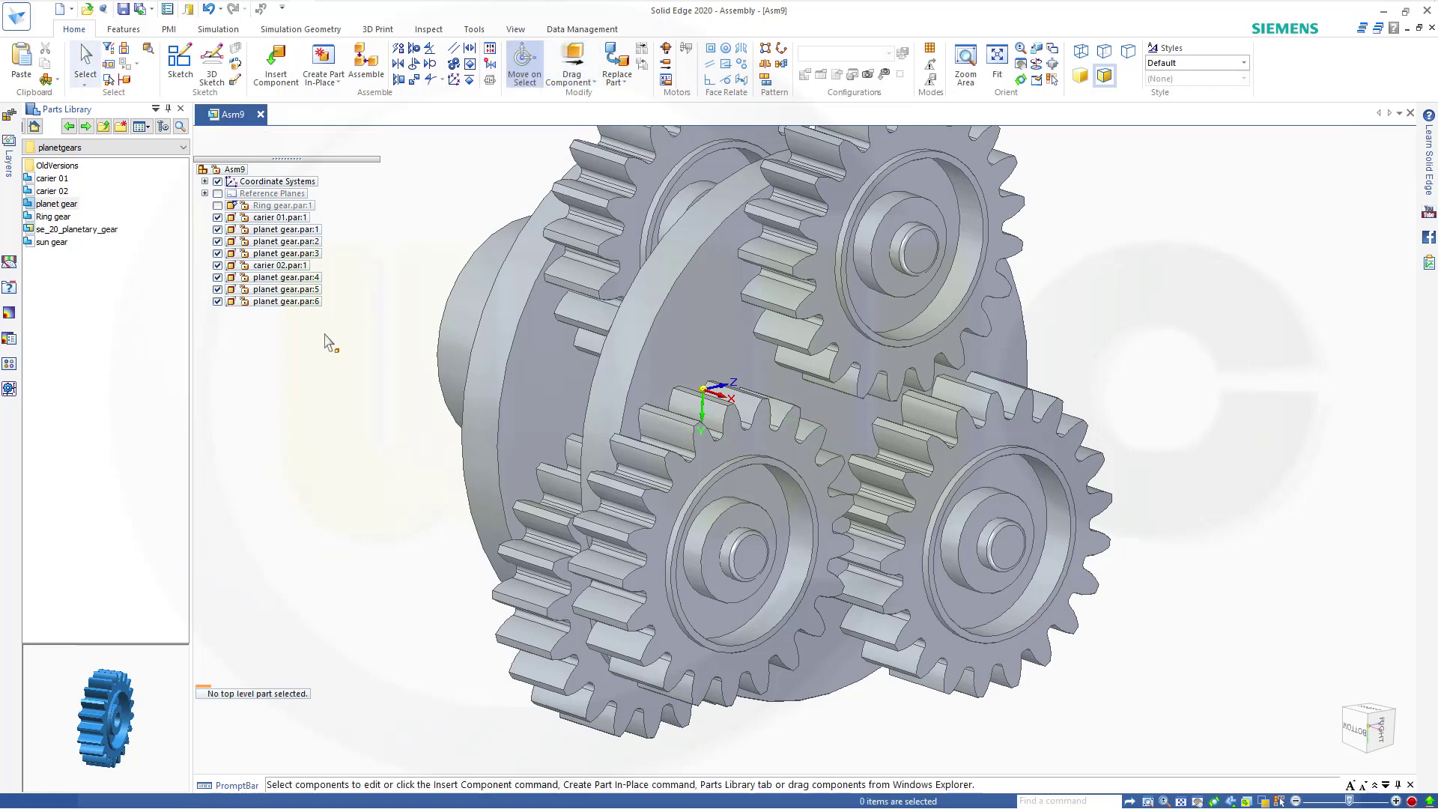
left_click(281, 278)
left_click(280, 302, "shift")
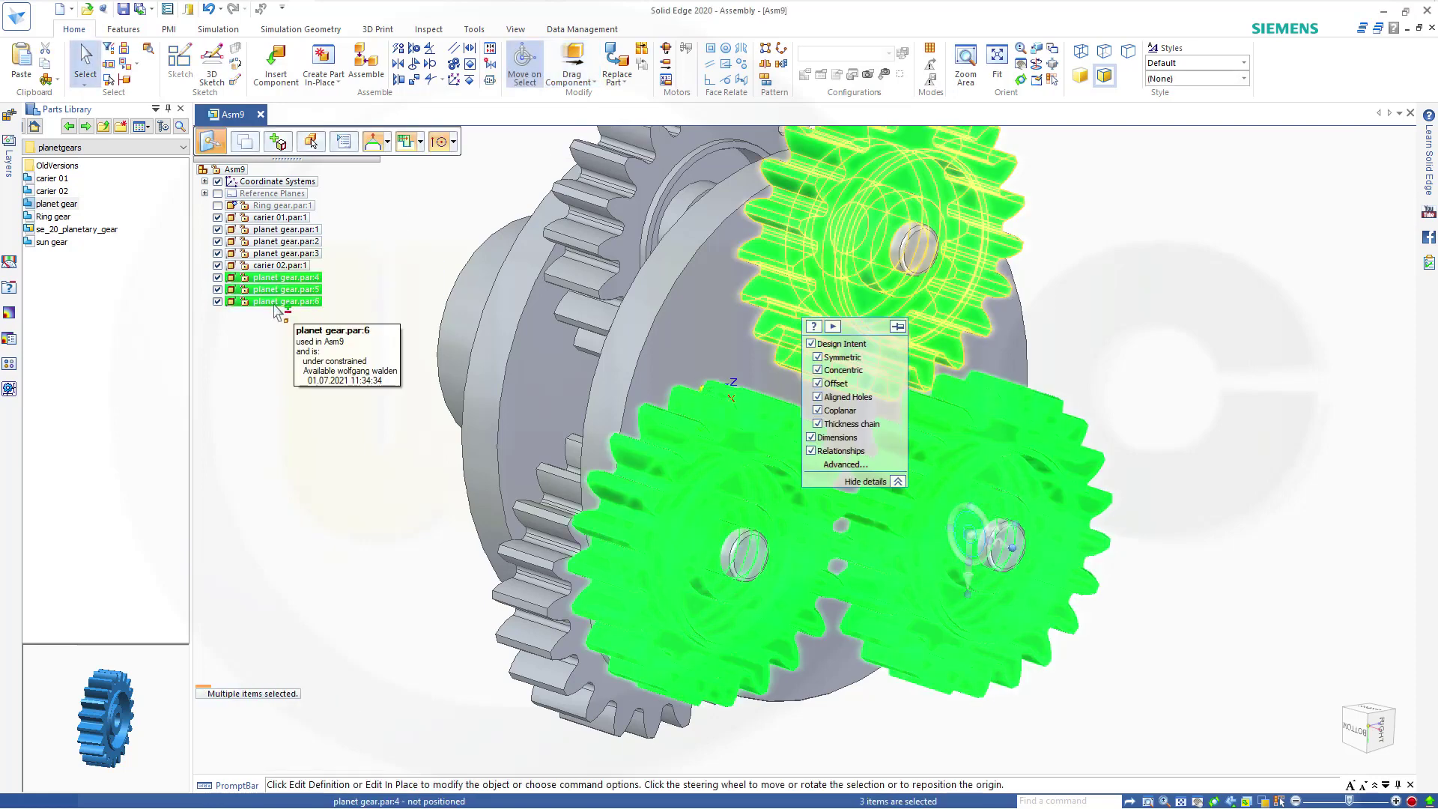
right_click(275, 304)
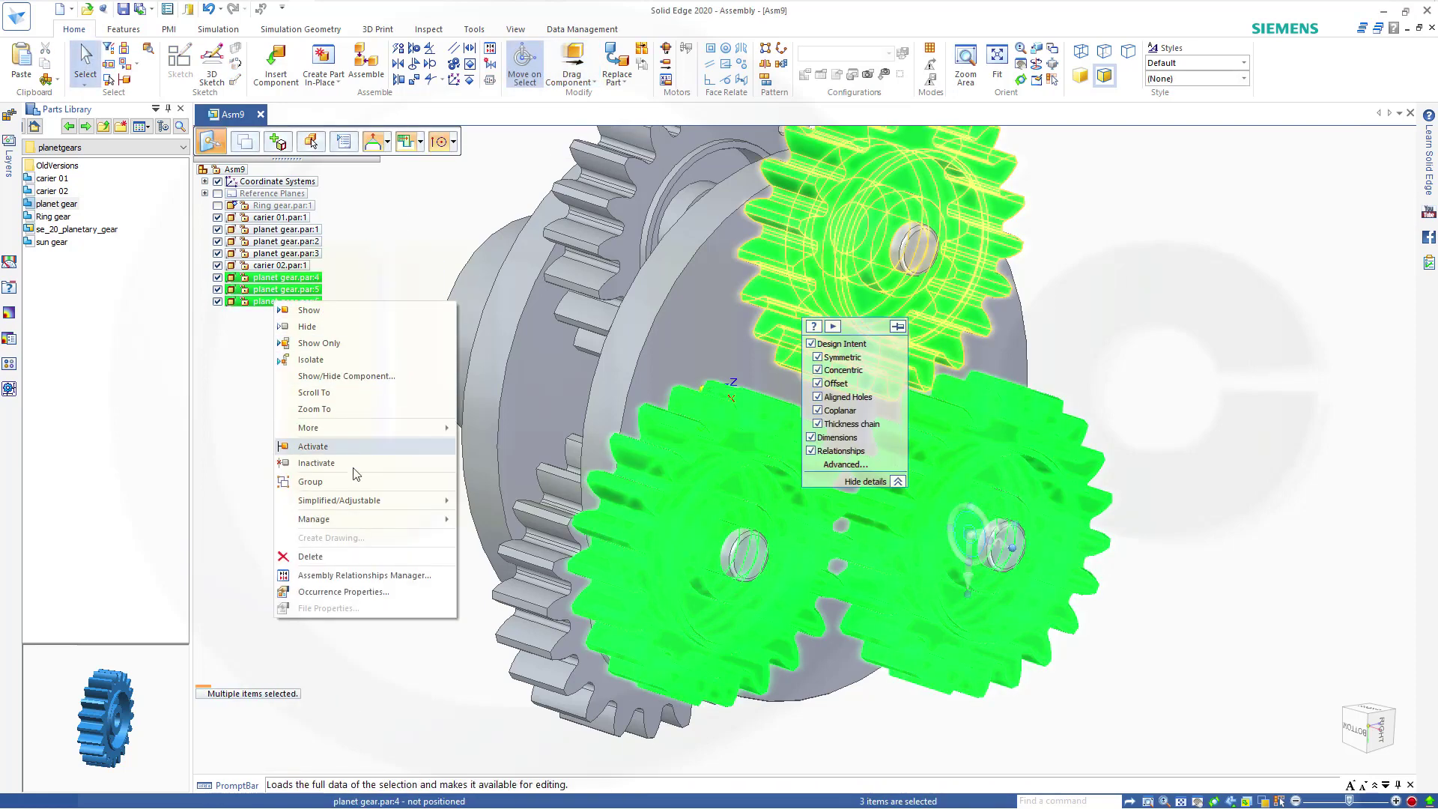
left_click(344, 575)
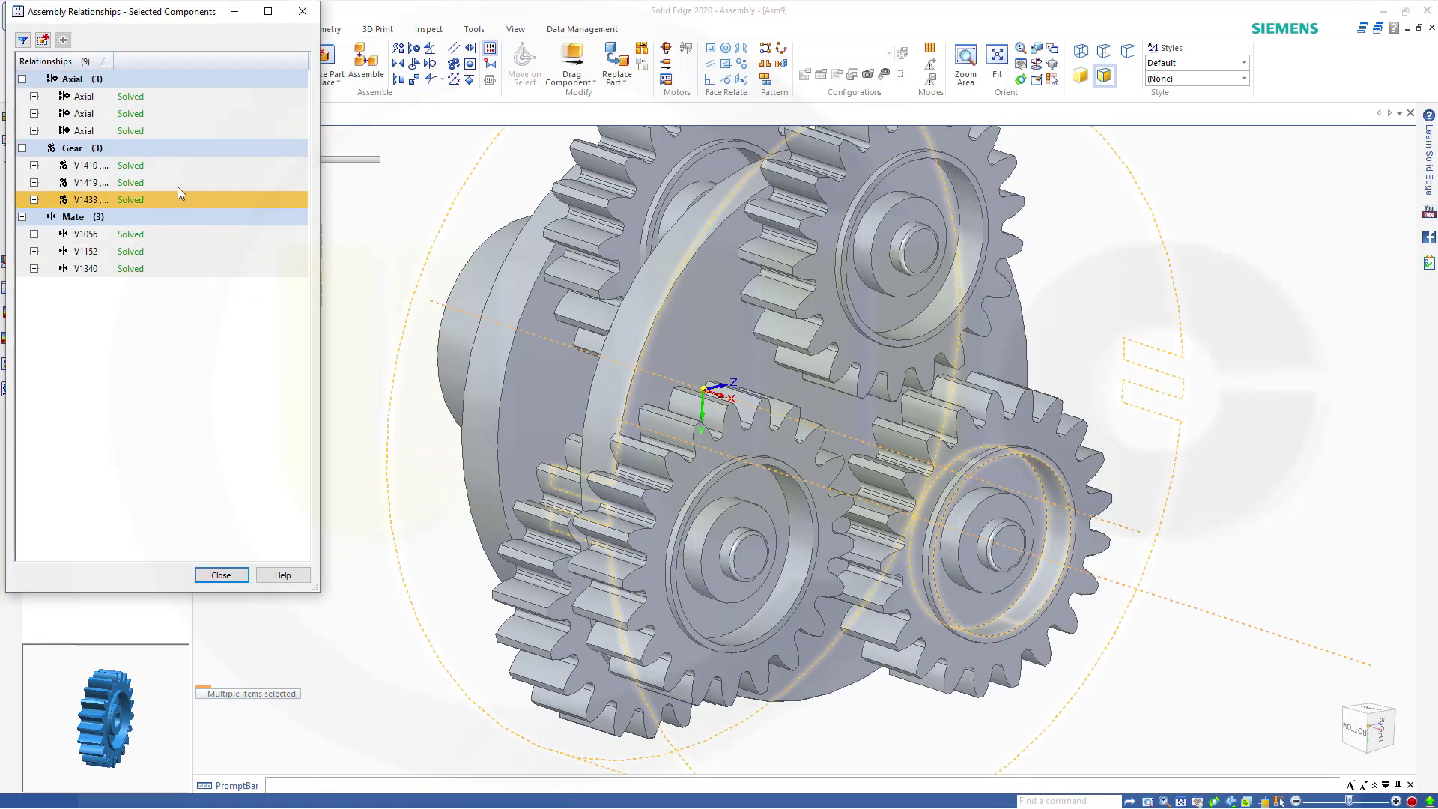
left_click(134, 165)
left_click(137, 198, "shift")
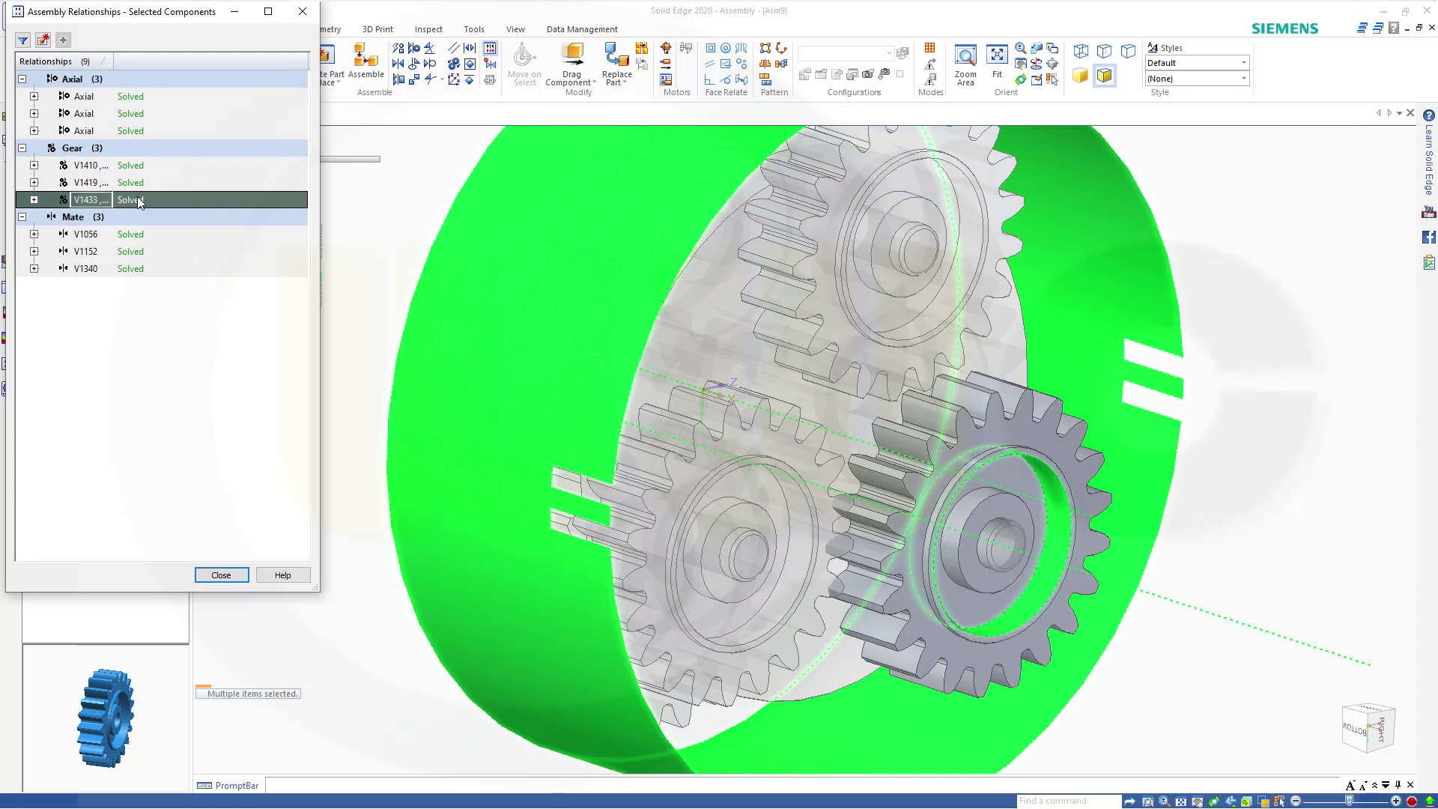
right_click(141, 173)
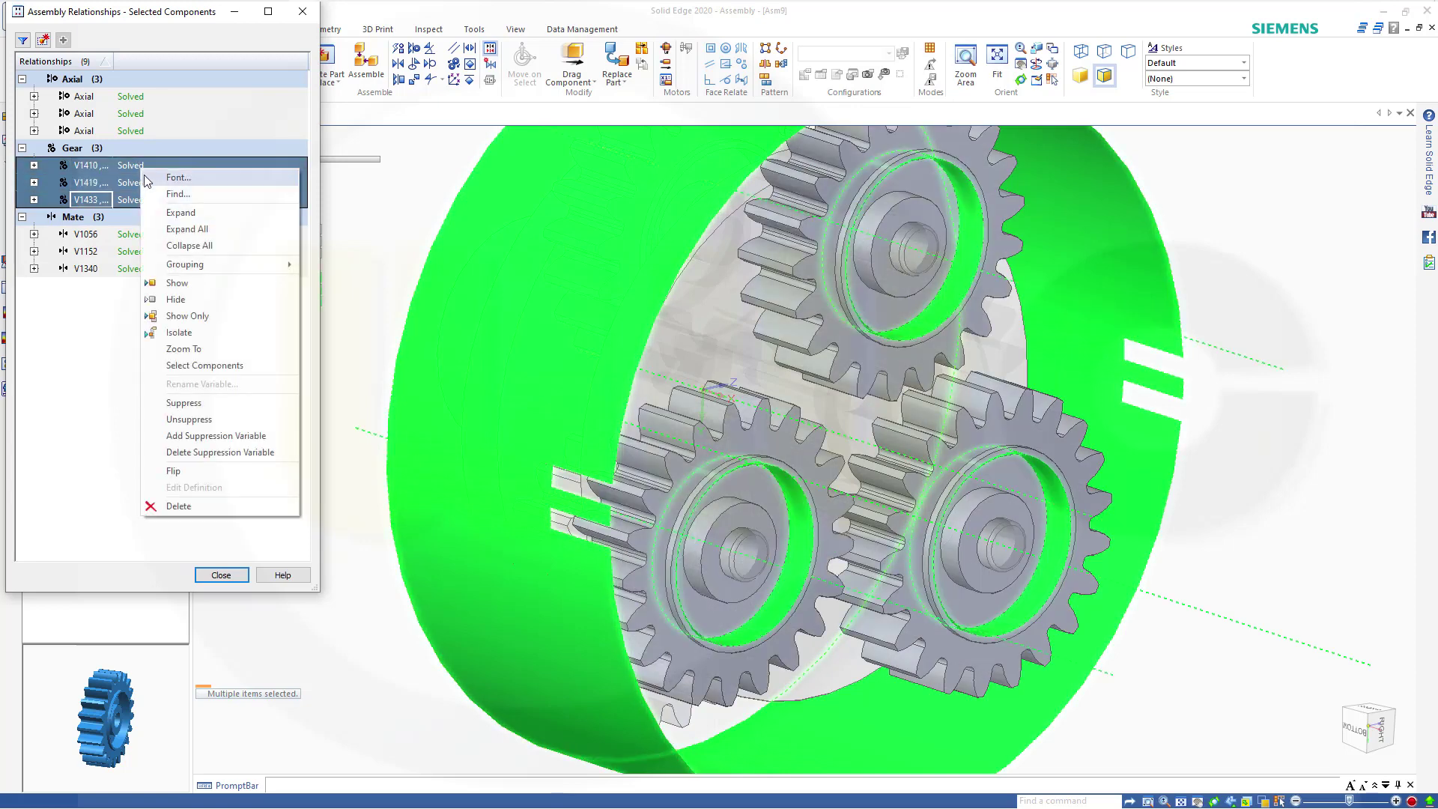
left_click(185, 478)
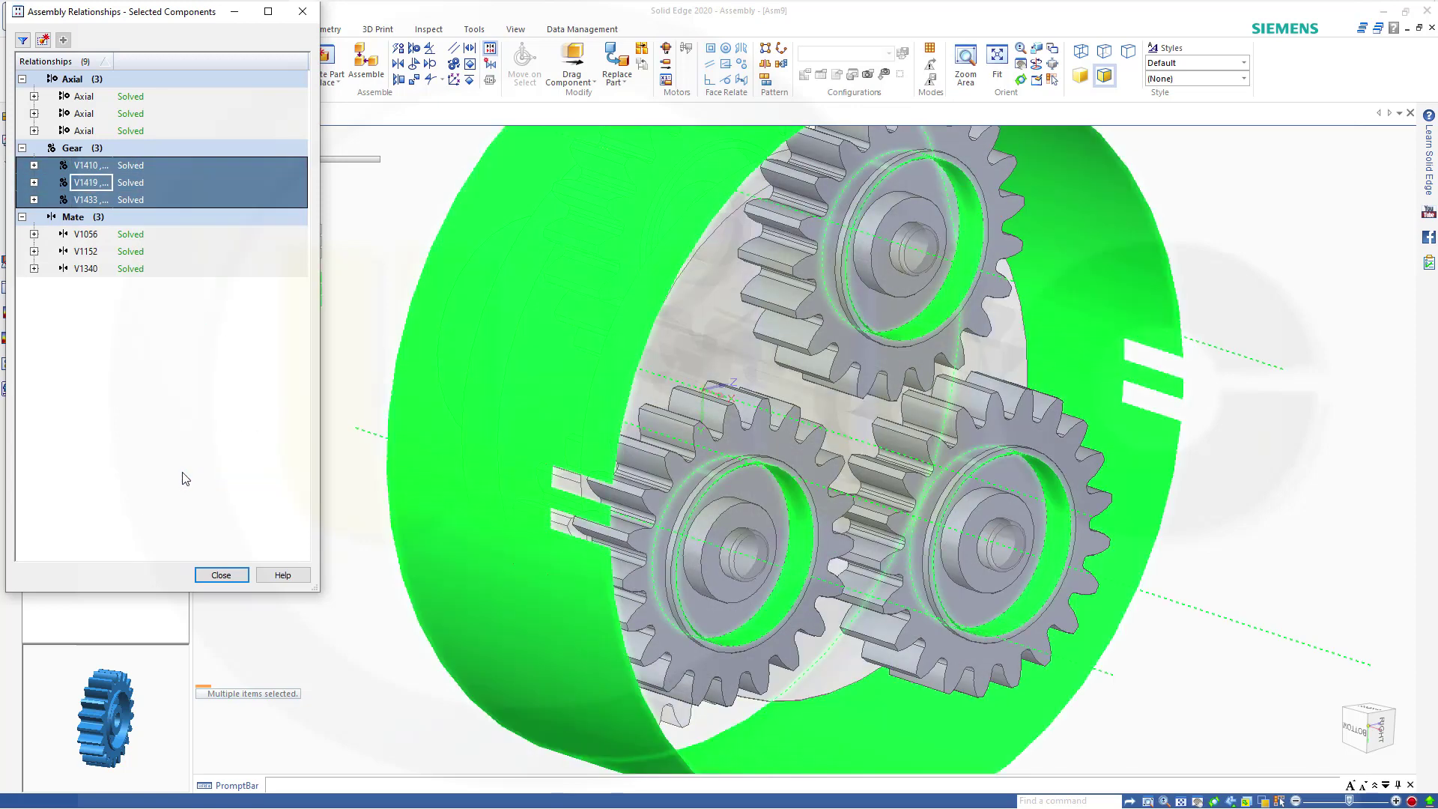
left_click(221, 574)
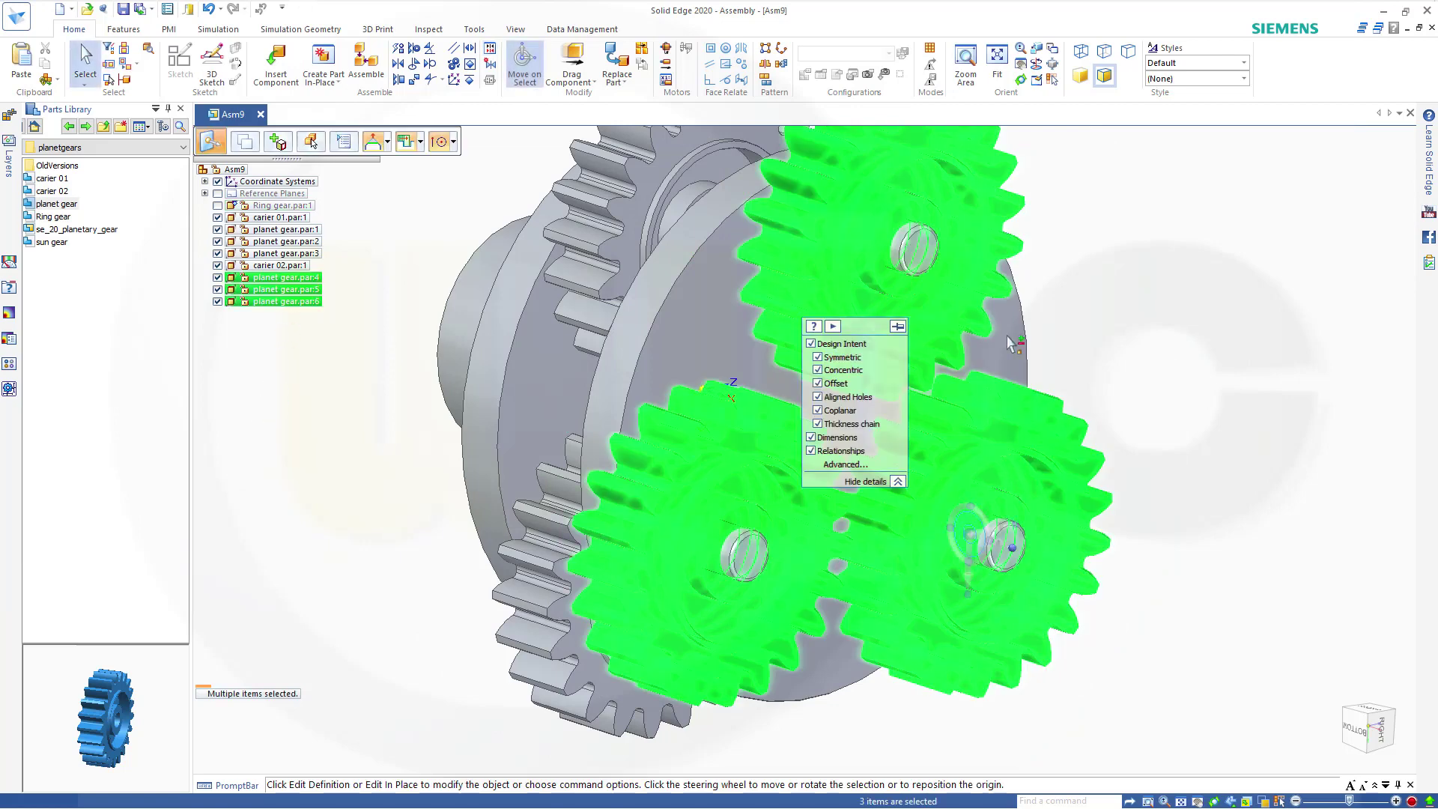
Step: Drag-rotate carier 02 again so the planet gears swing to new positions, then zoom out
left_click(1132, 291)
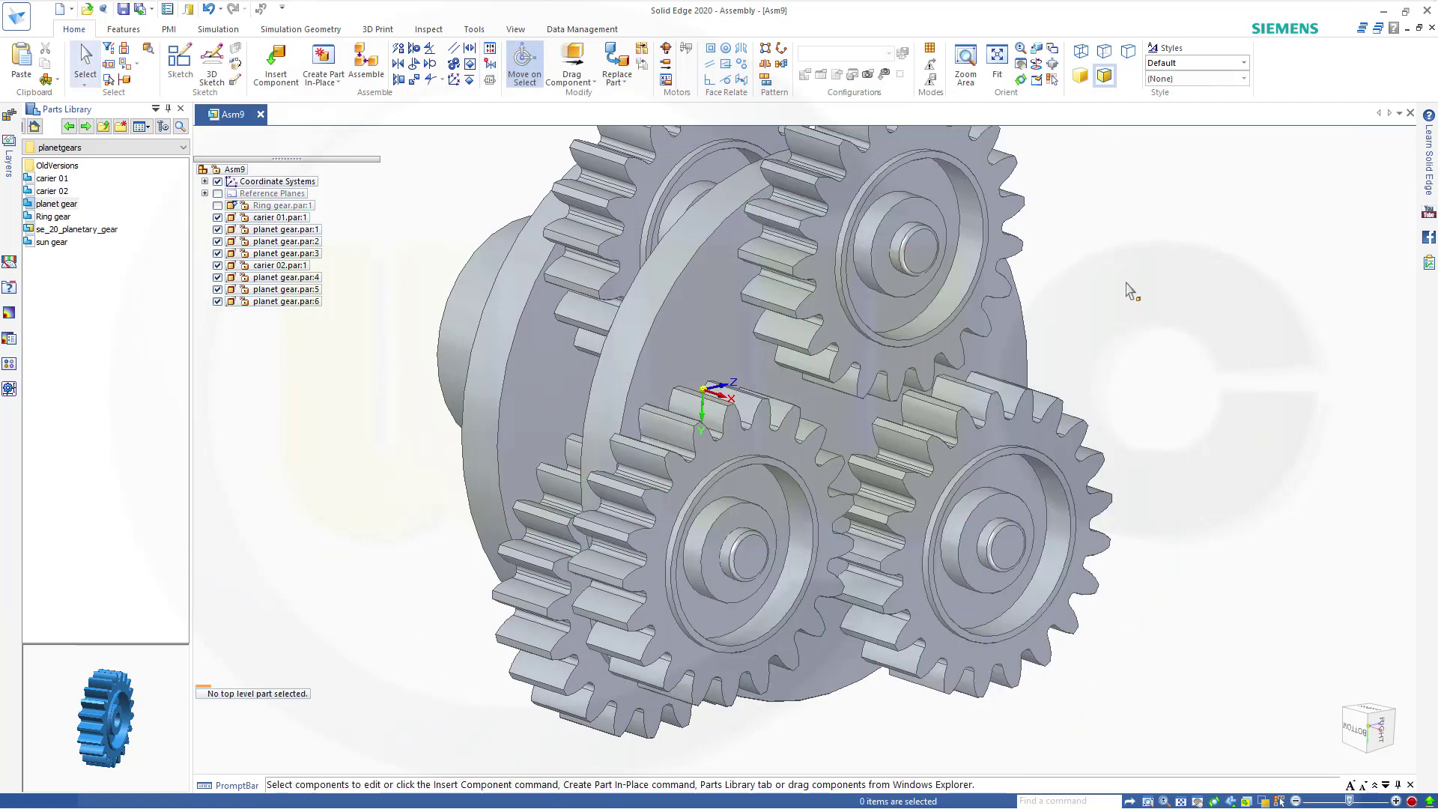
left_click(563, 84)
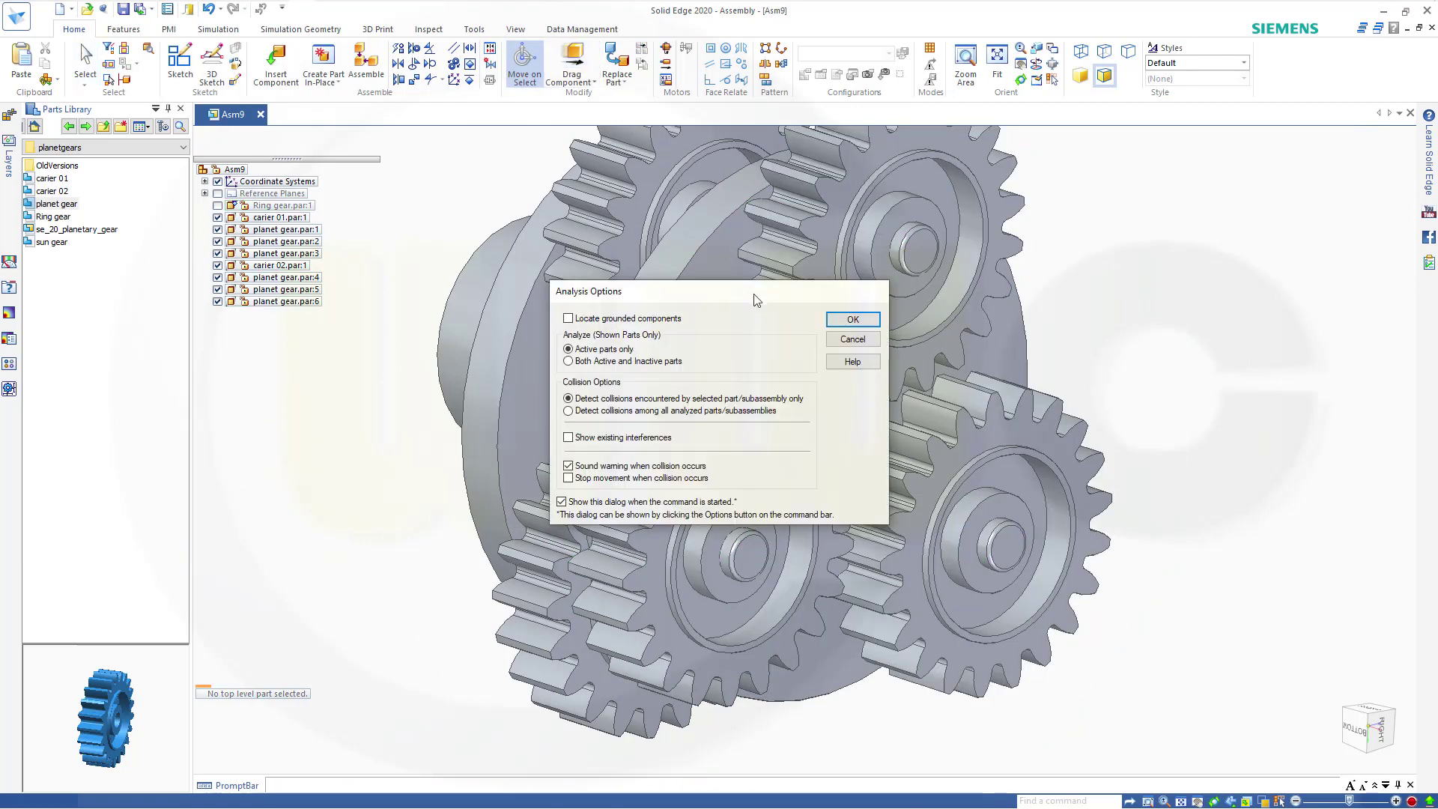
left_click(842, 320)
left_click(701, 277)
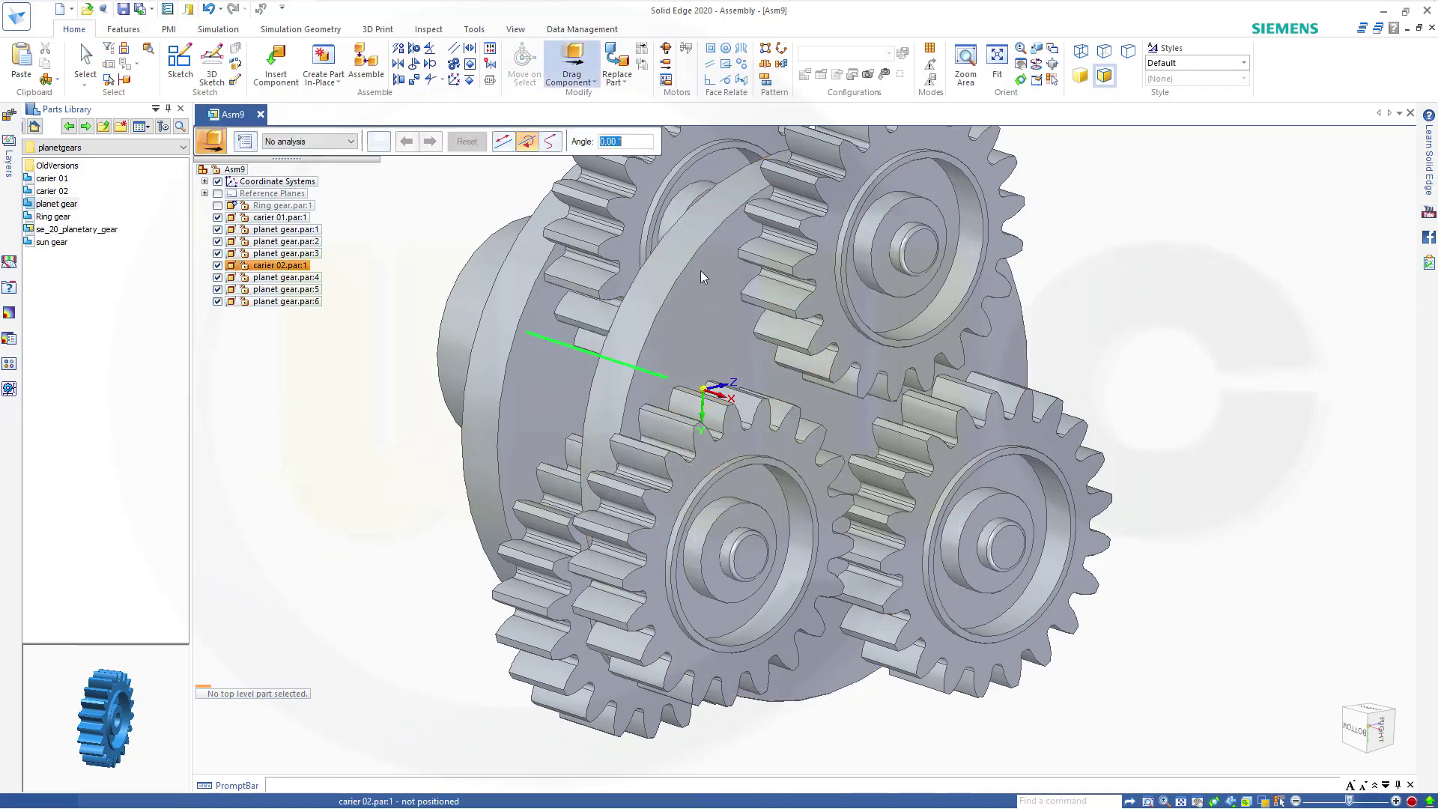
left_click_drag(700, 271, 1089, 562)
key("Escape")
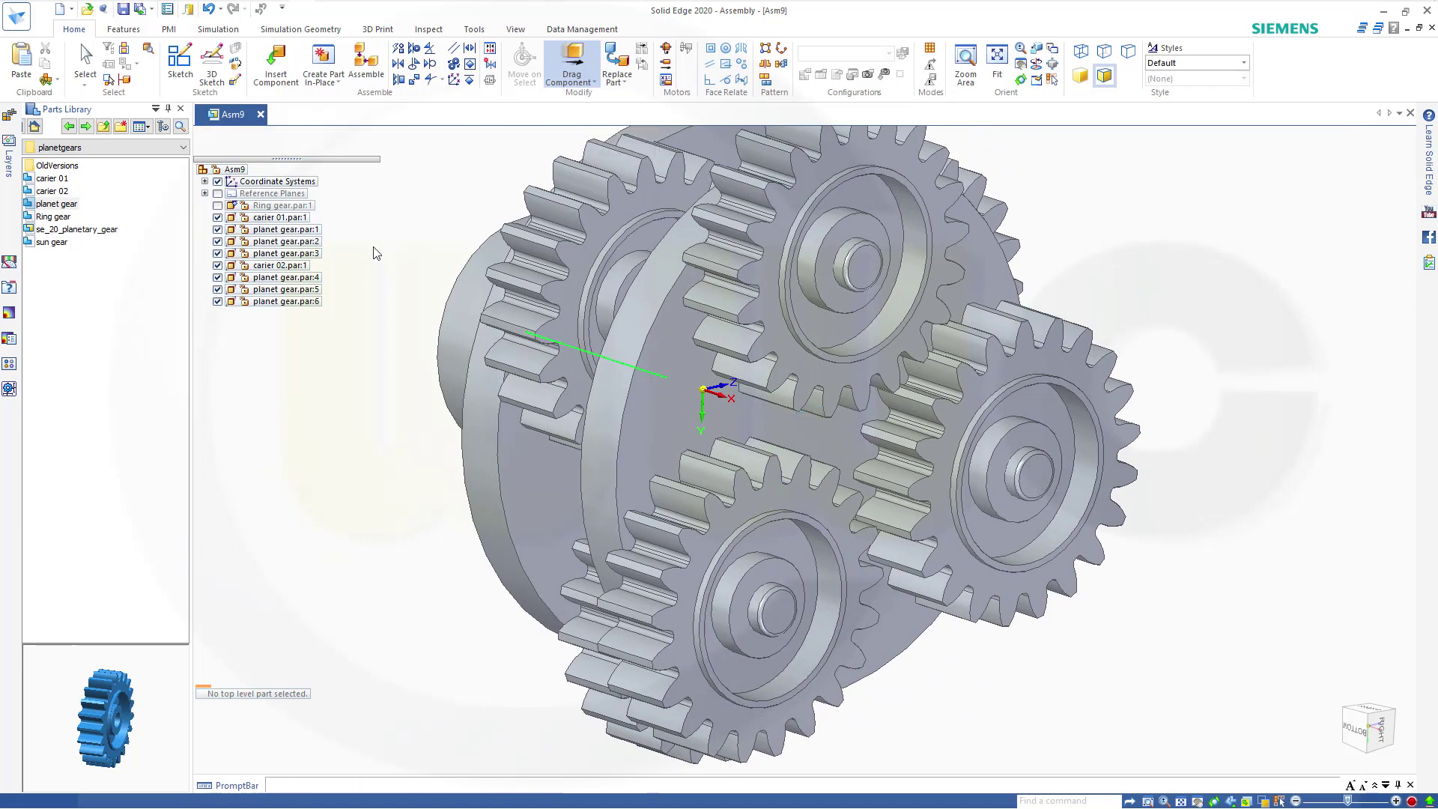
scroll(360, 396, "down", 2)
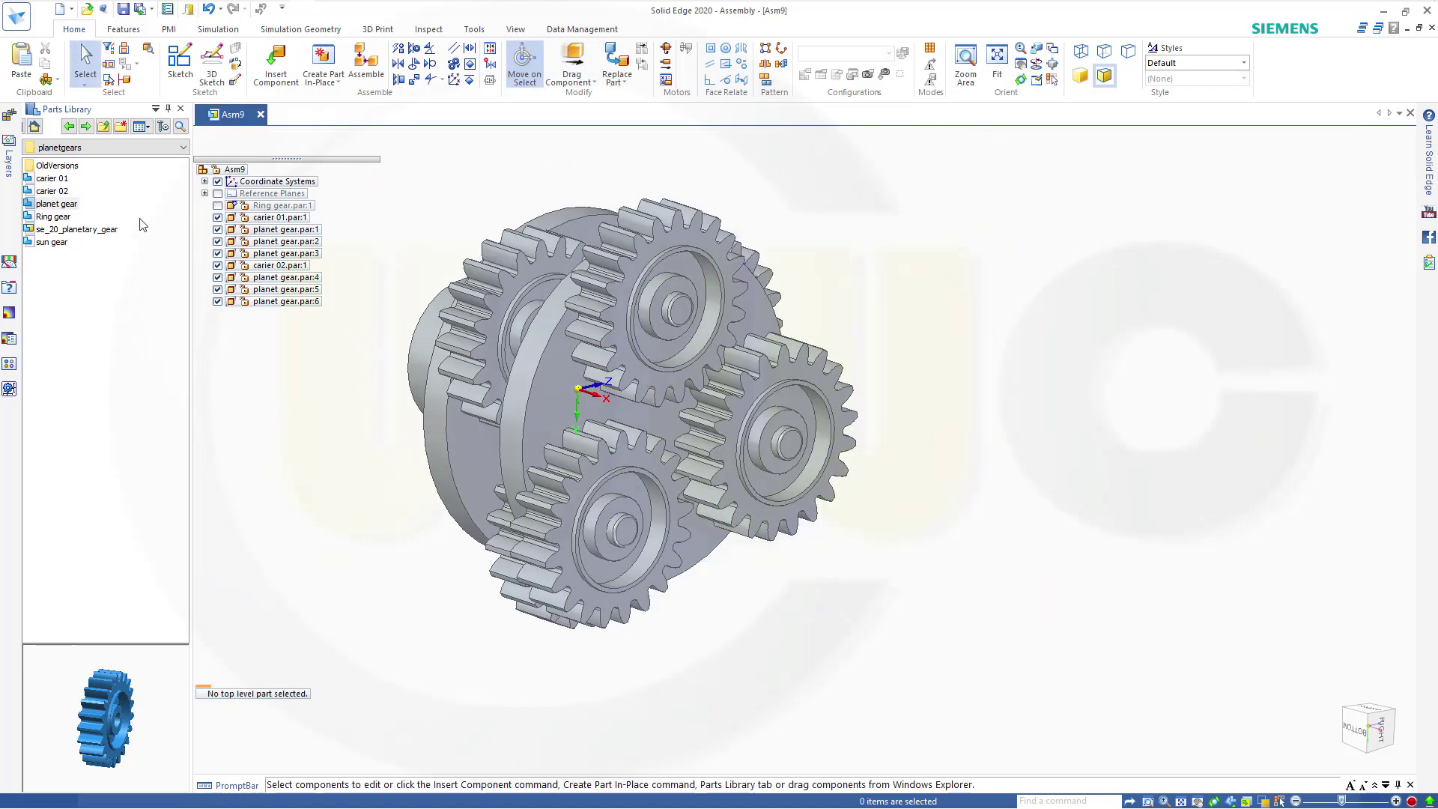
Step: Insert the sun gear and axially align its cylindrical face with the carrier's axis
double_click(52, 242)
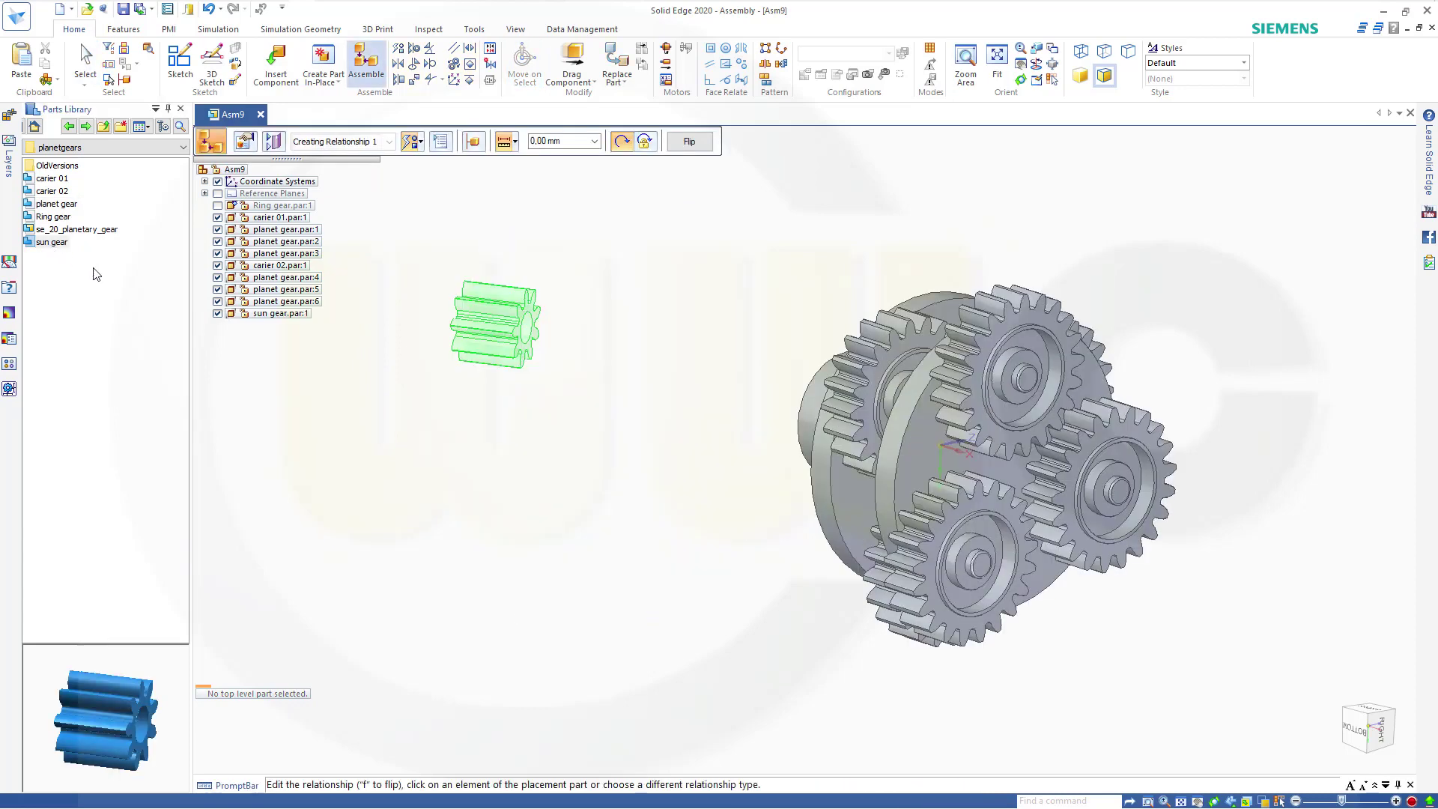
left_click(422, 142)
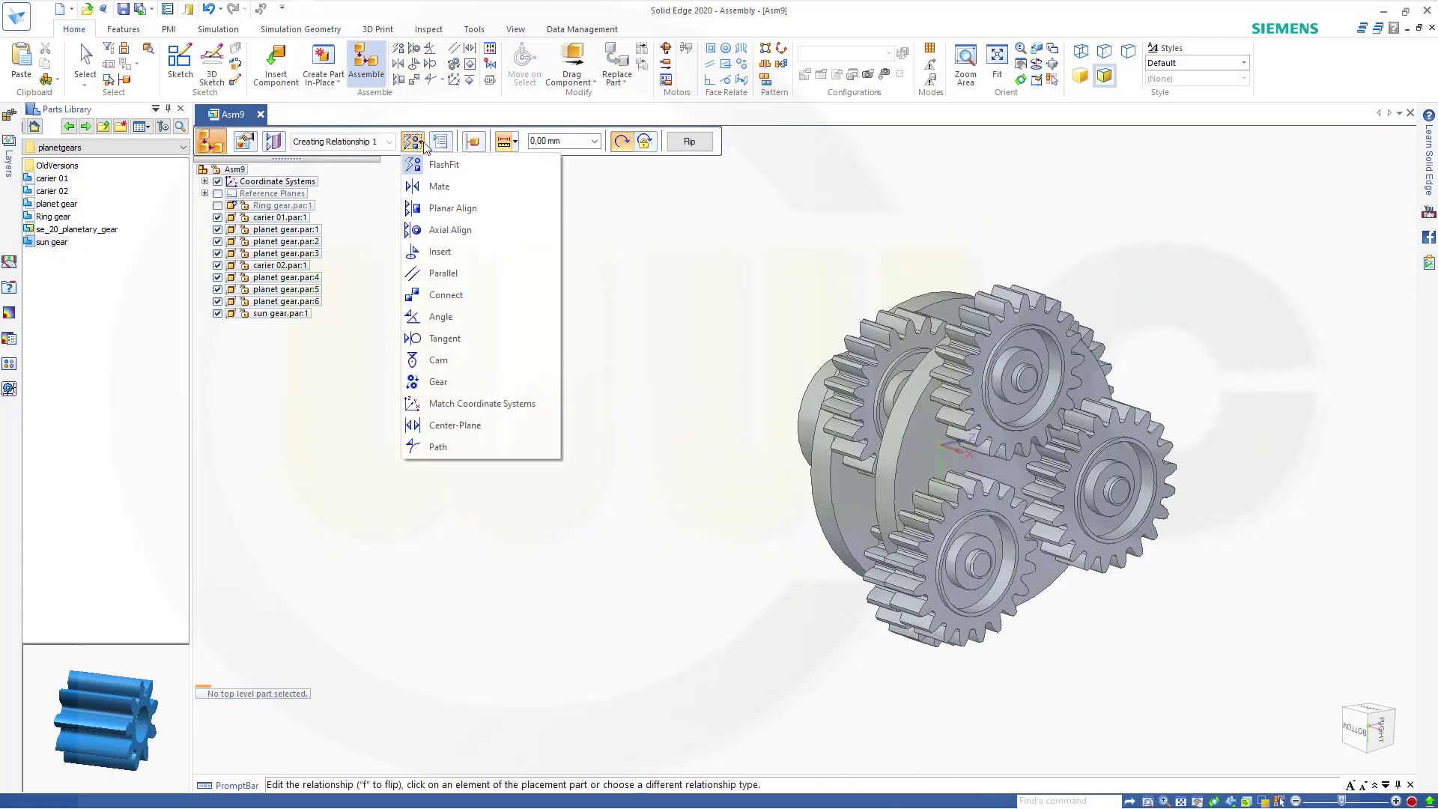
left_click(445, 229)
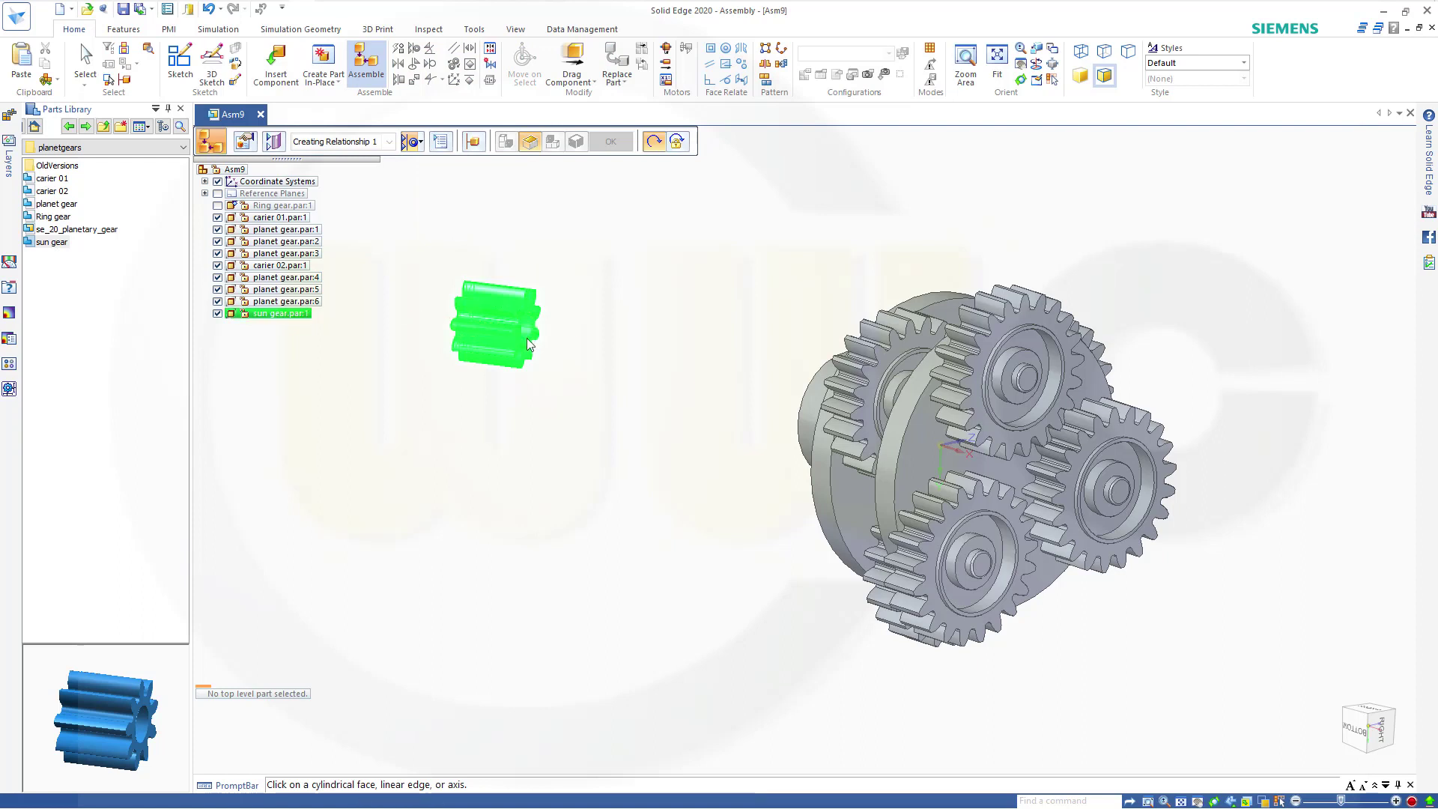
left_click(527, 337)
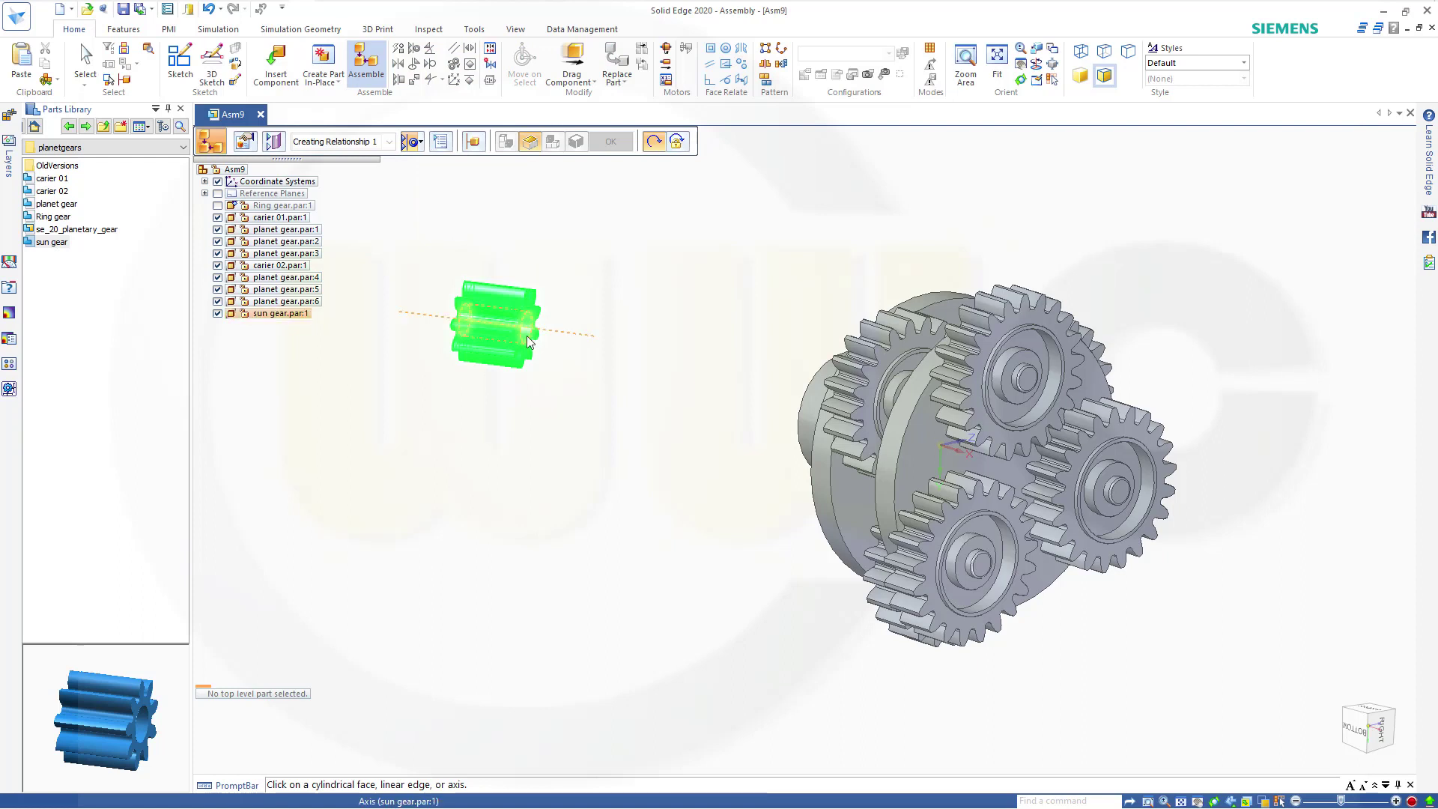
left_click(888, 486)
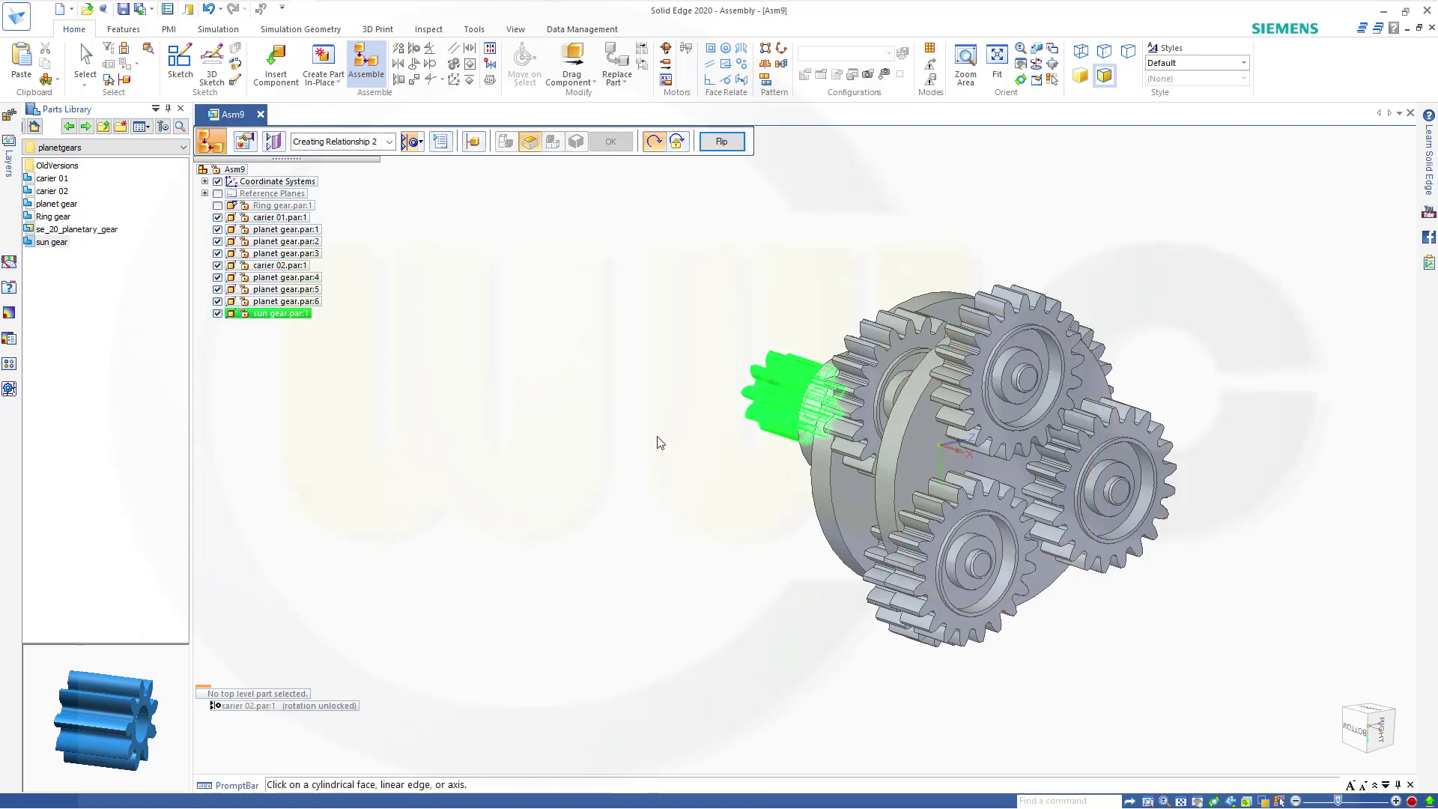
key("Escape")
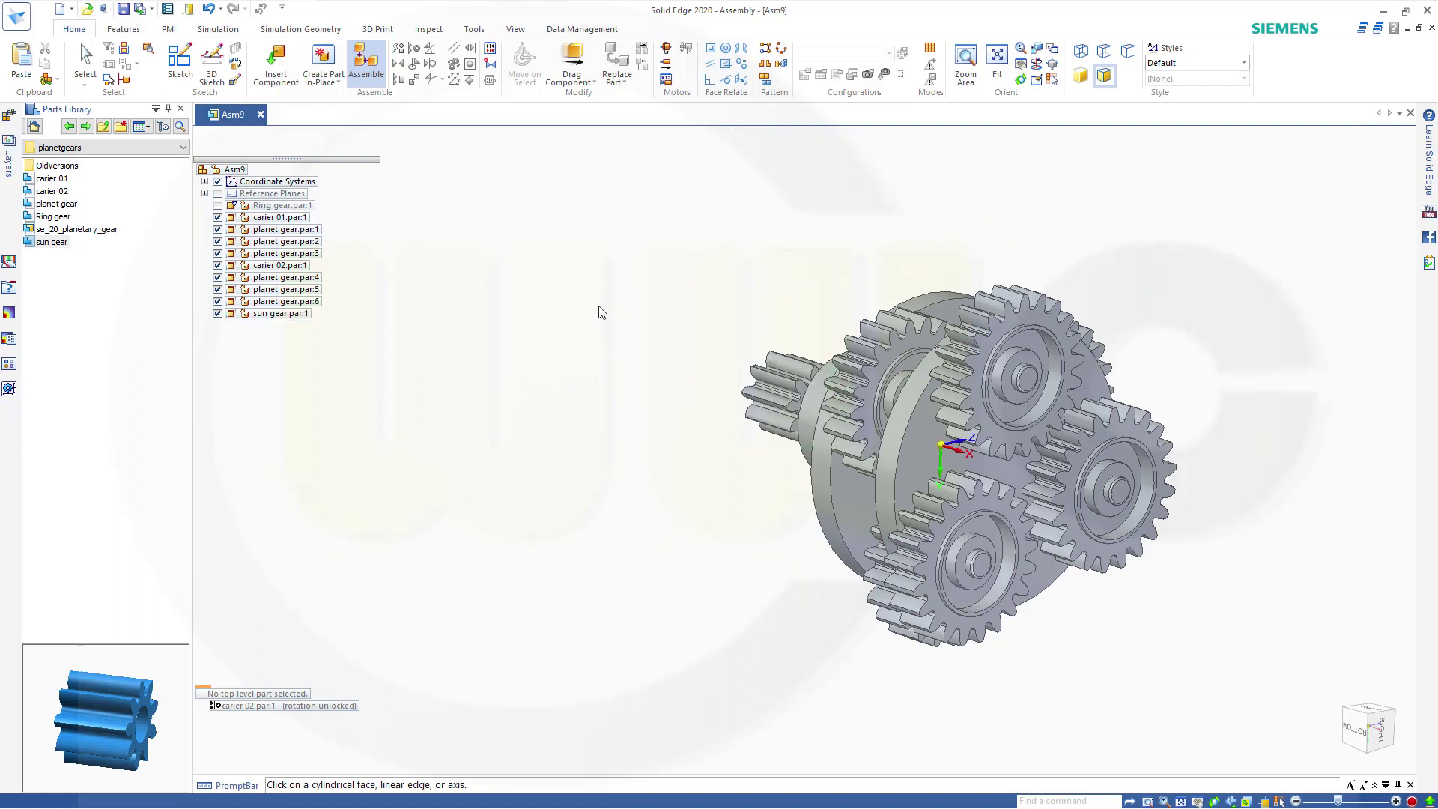
right_click(501, 184)
left_click(457, 180)
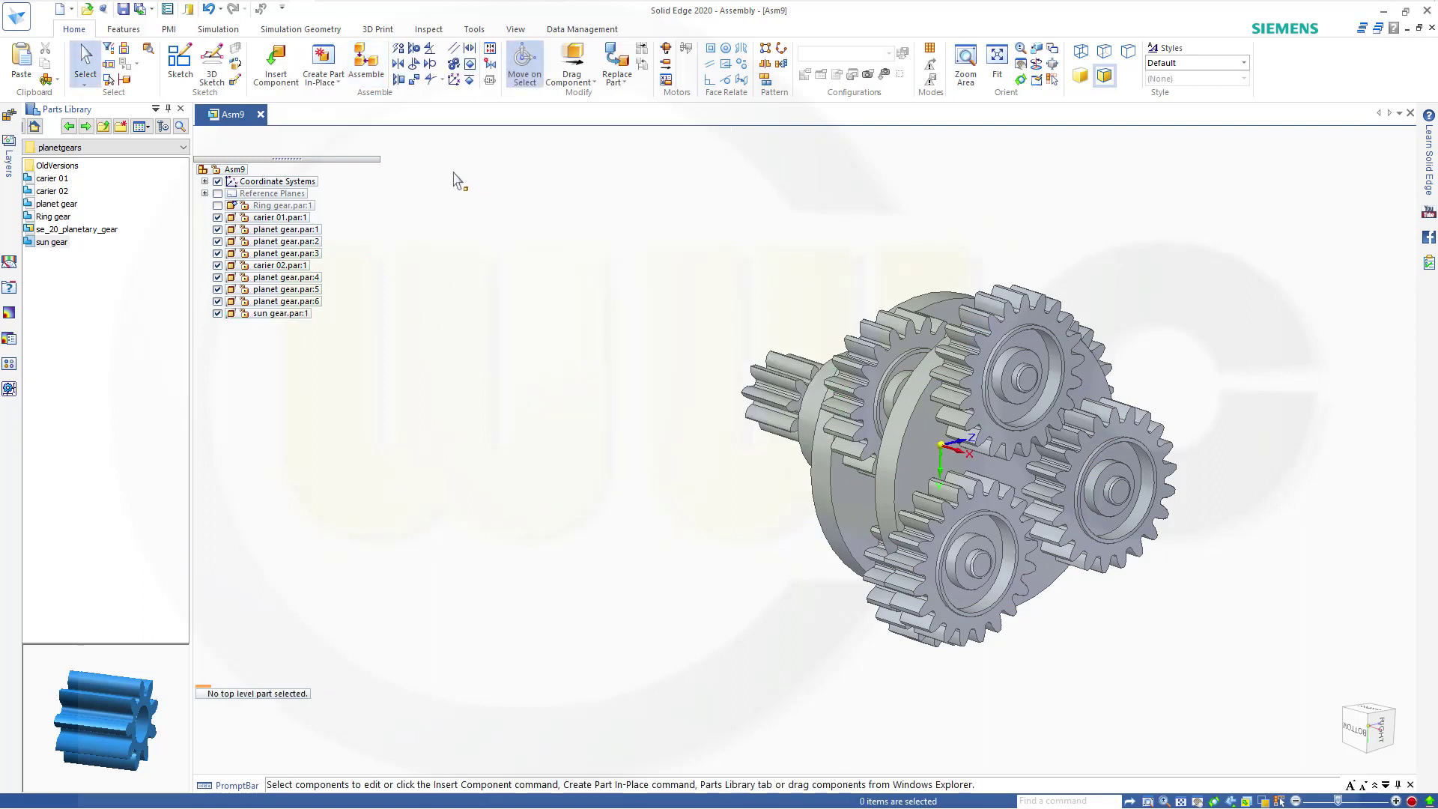
Step: Planar-align the sun gear face flush with the carier 02 face, flipping the alignment direction
left_click(397, 79)
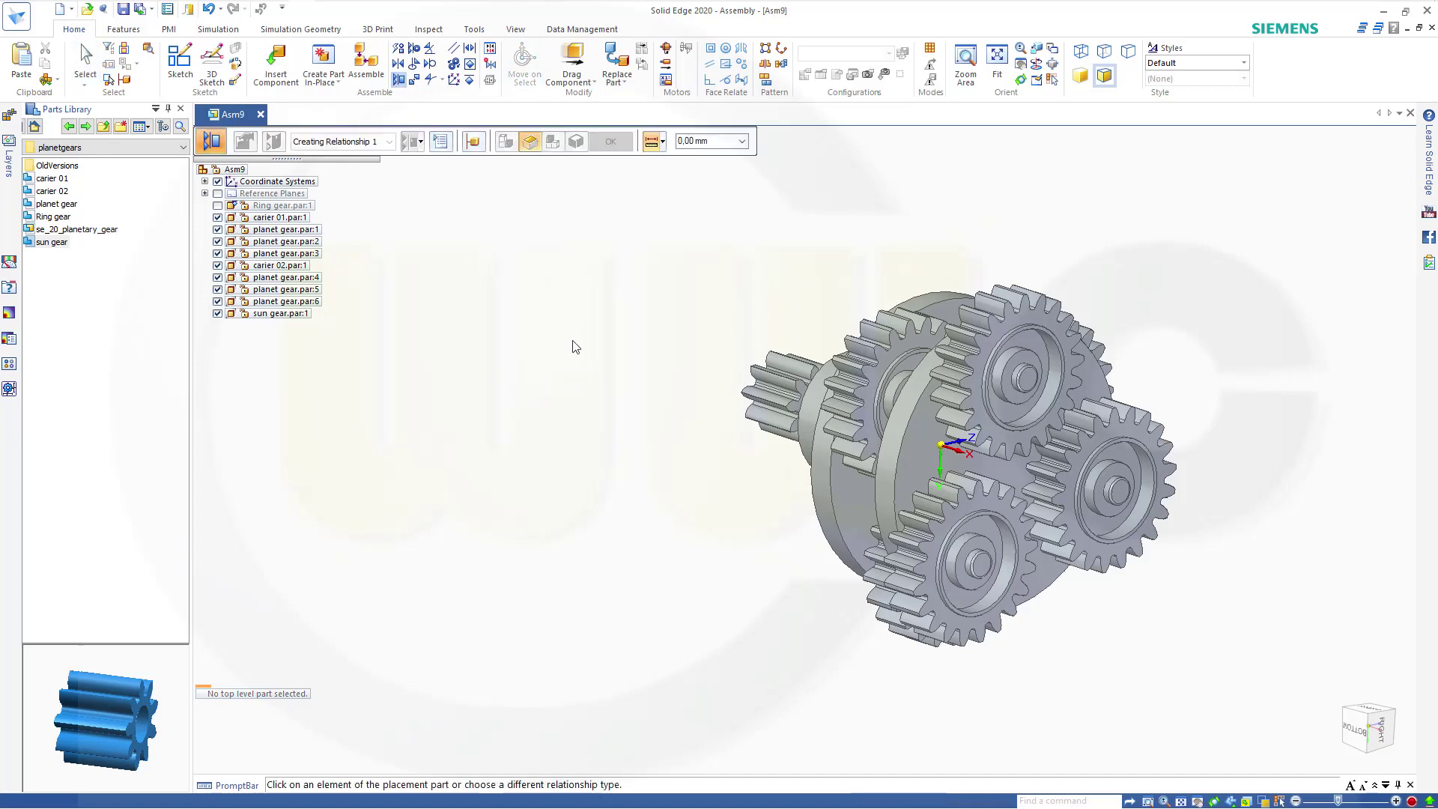
left_click(873, 451)
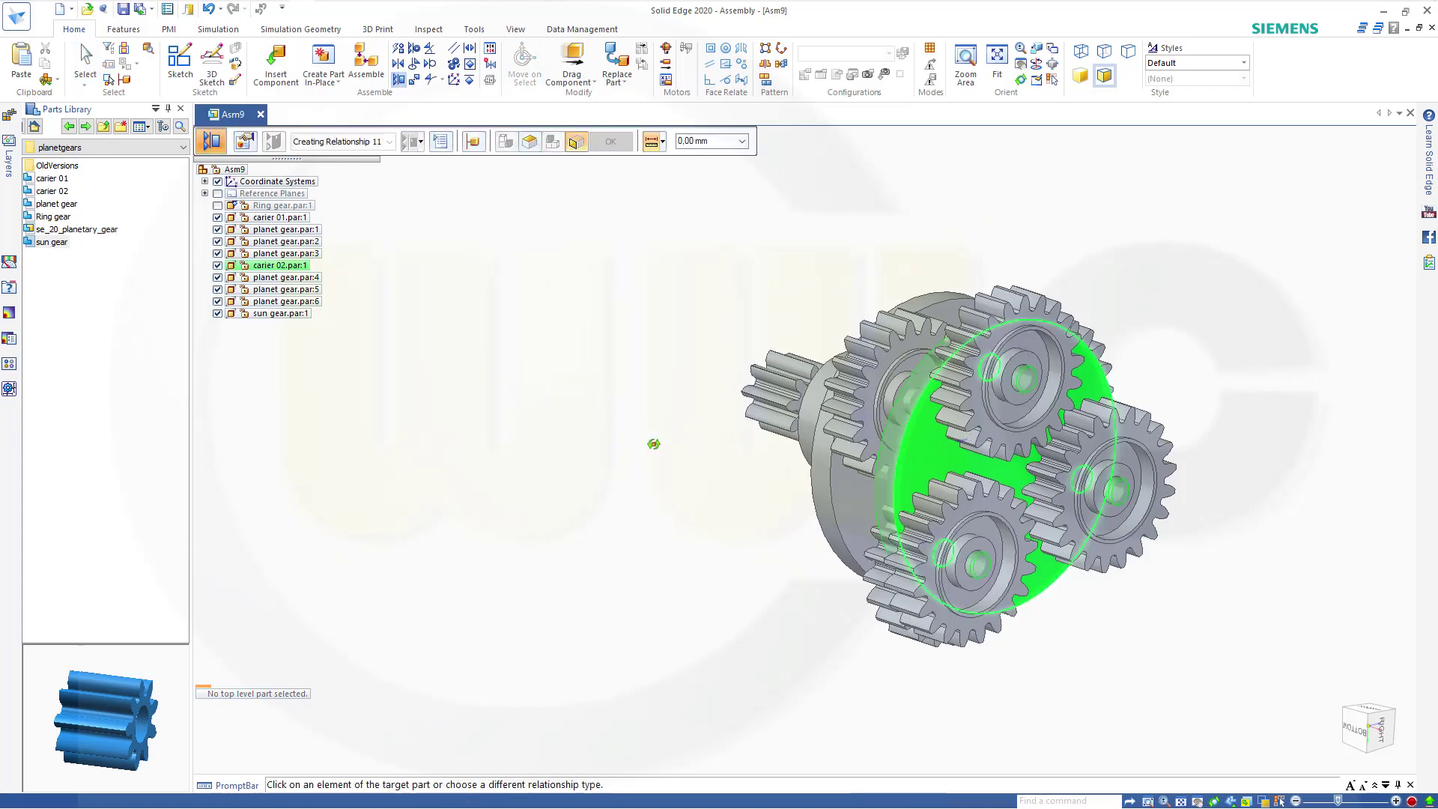
left_click(763, 413)
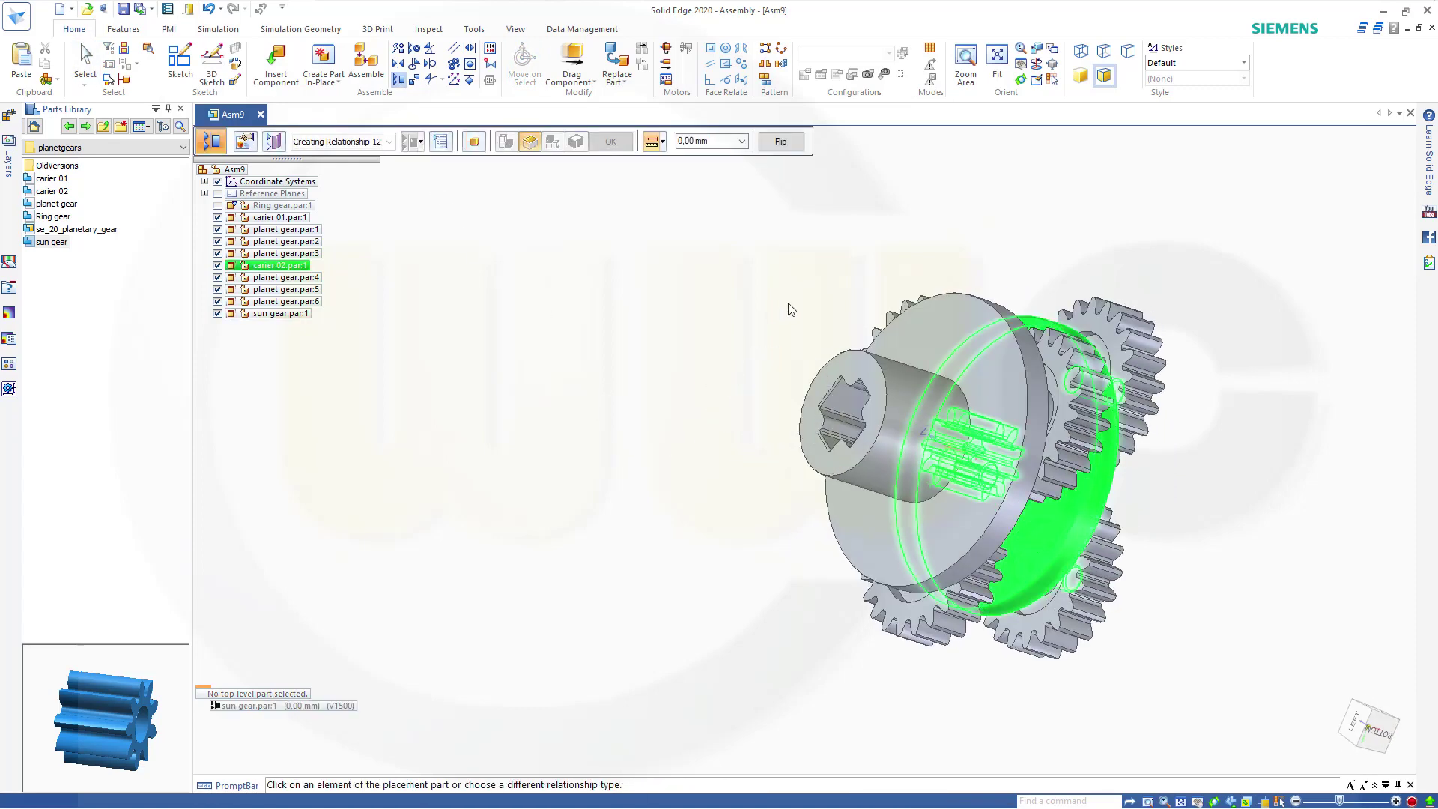
middle_click_drag(725, 312, 541, 288)
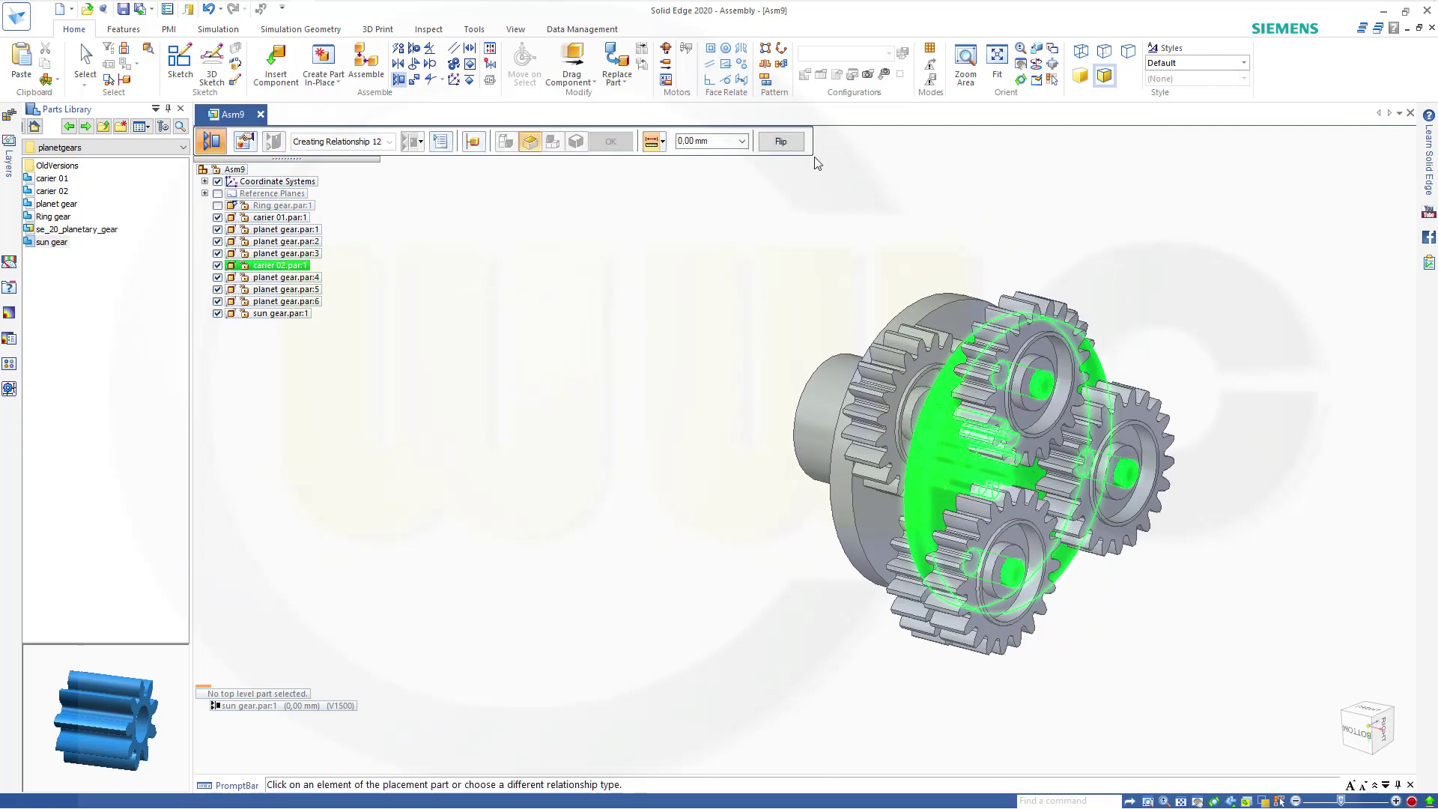
left_click(785, 143)
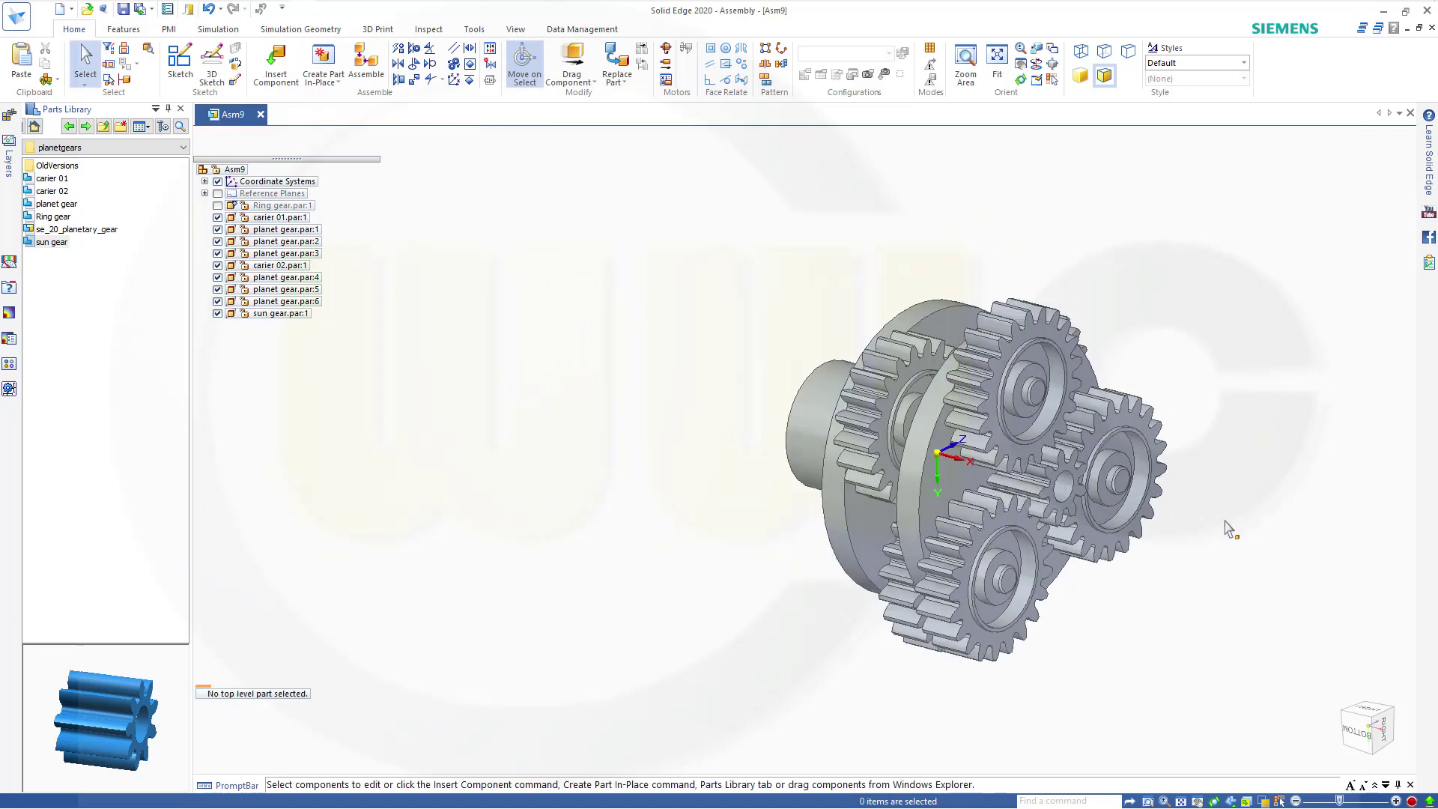
scroll(1294, 451, "up", 4)
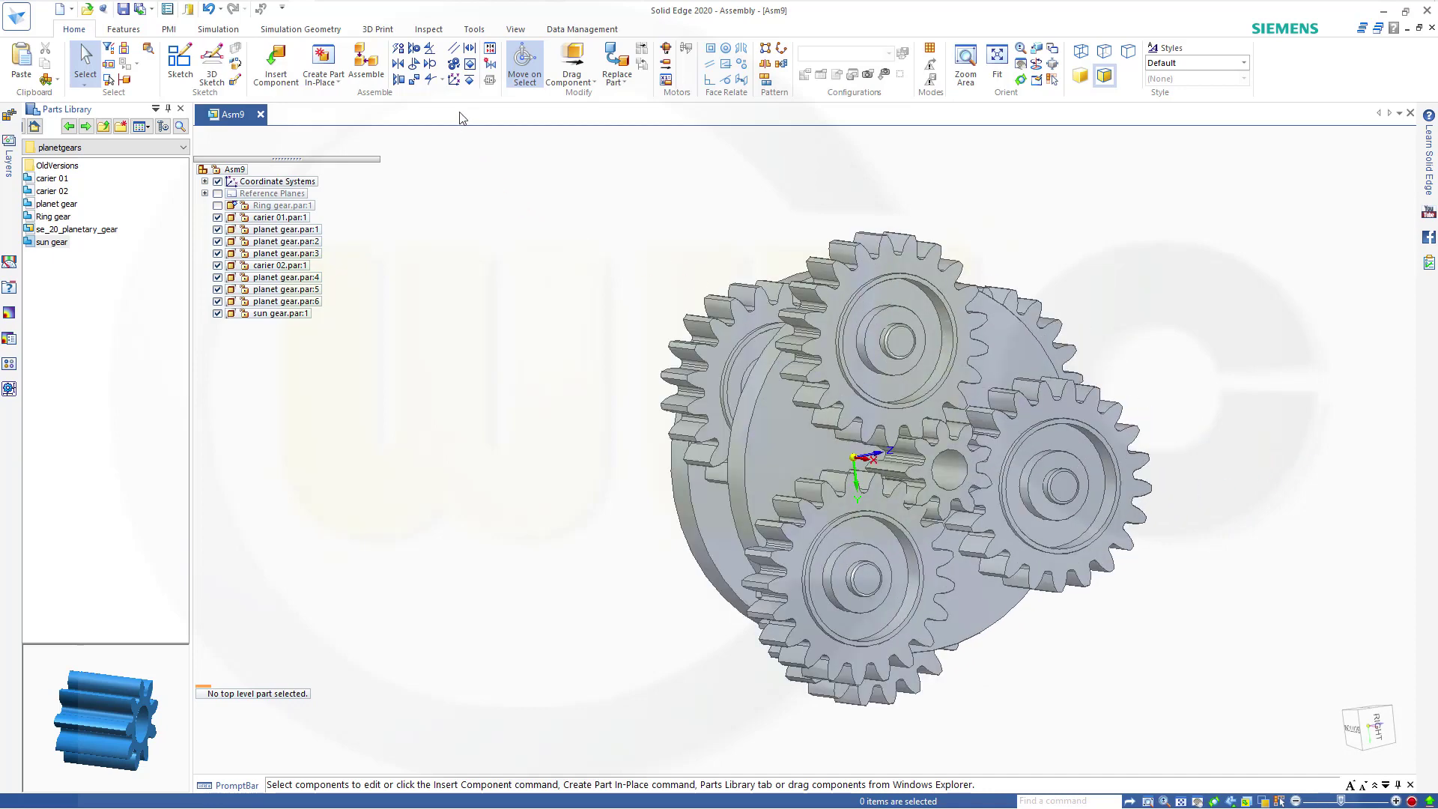
Step: Start a Gear relationship between planet gear.par:4 and the sun gear
left_click(454, 65)
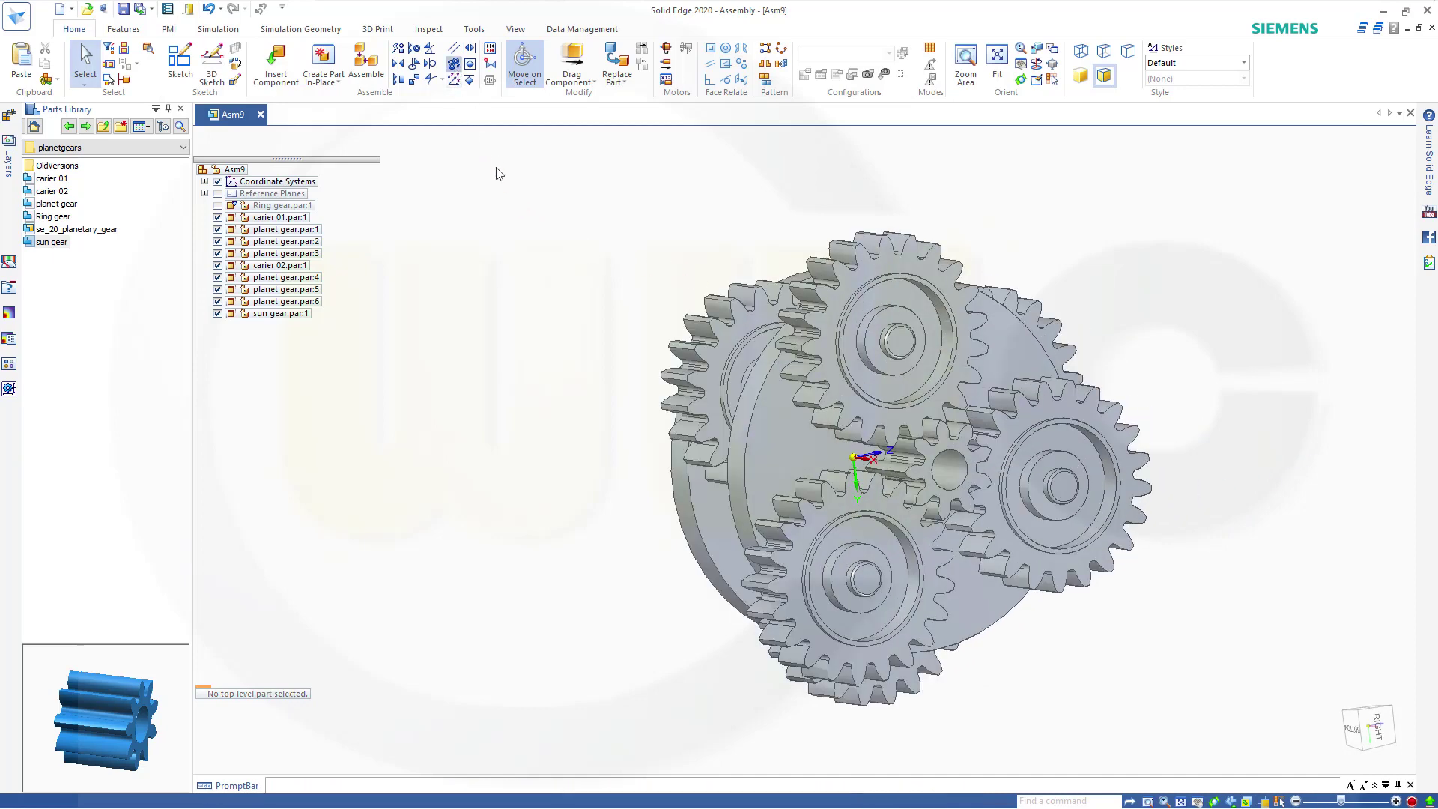
left_click(930, 365)
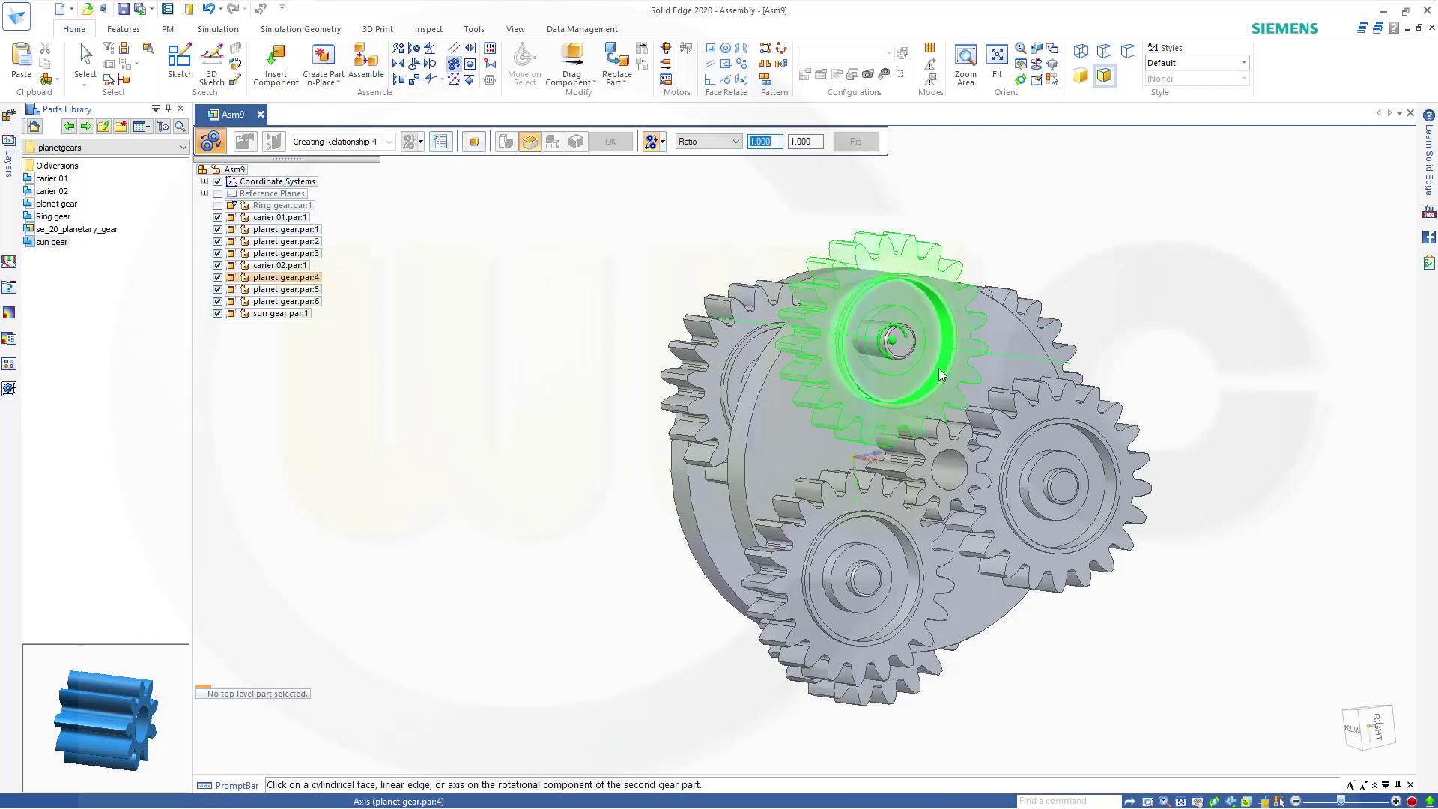
left_click(955, 480)
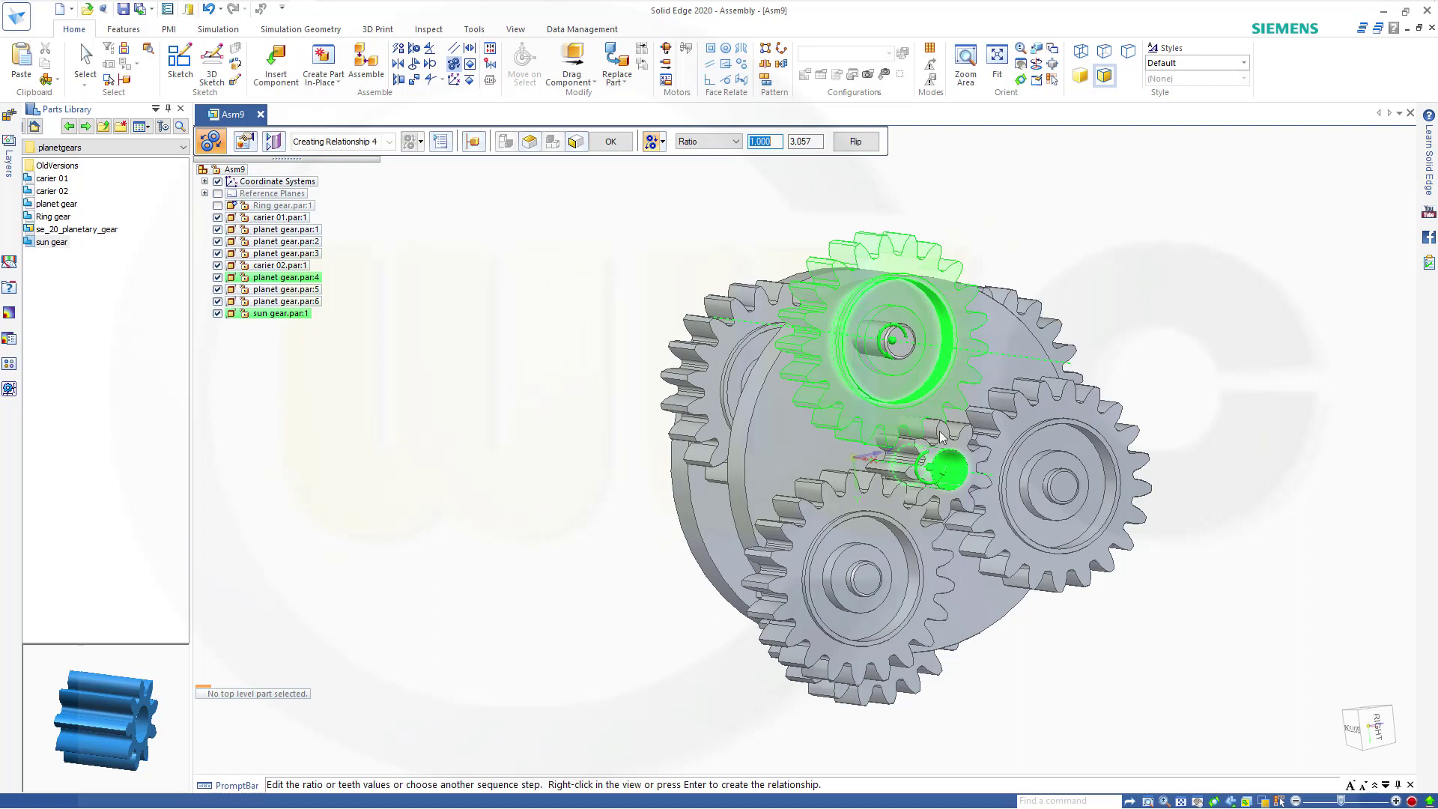
Step: Replace the second ratio value 3,057 with 2 and create the 1:2 gear relationship
left_click(855, 142)
left_click(814, 142)
double_click(816, 142)
type("''")
key("Return")
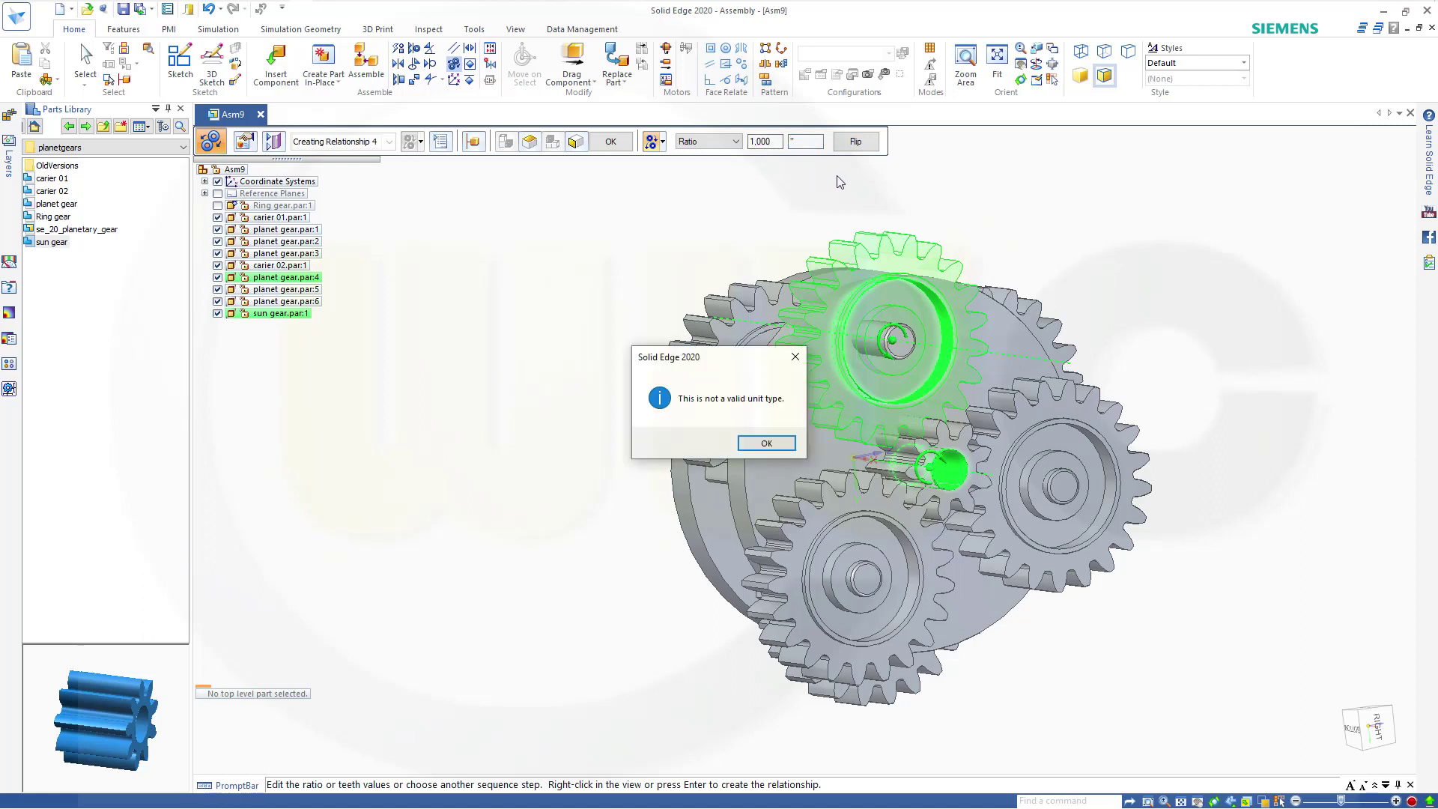
left_click(765, 443)
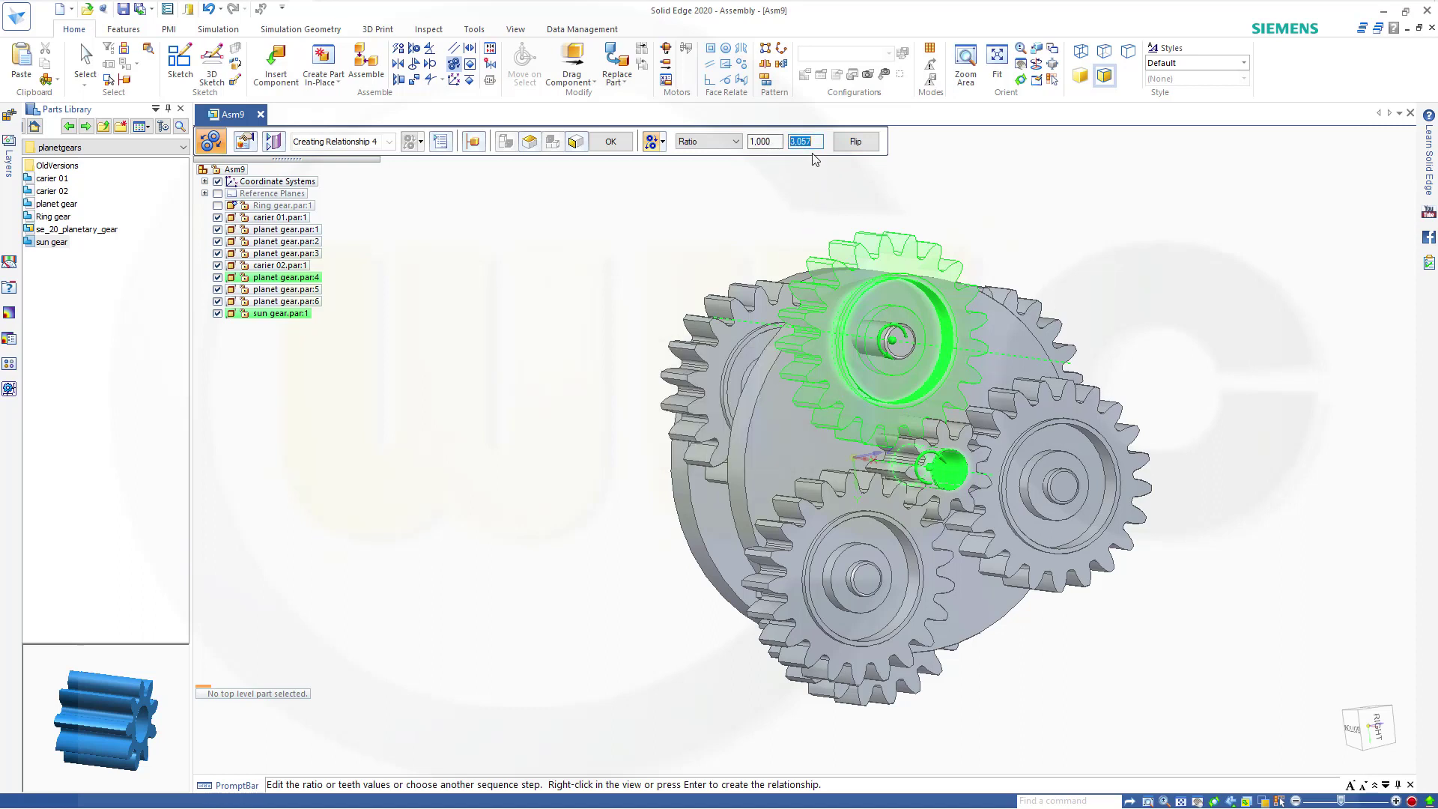
type("''")
left_click(788, 143)
type("2")
right_click(653, 235)
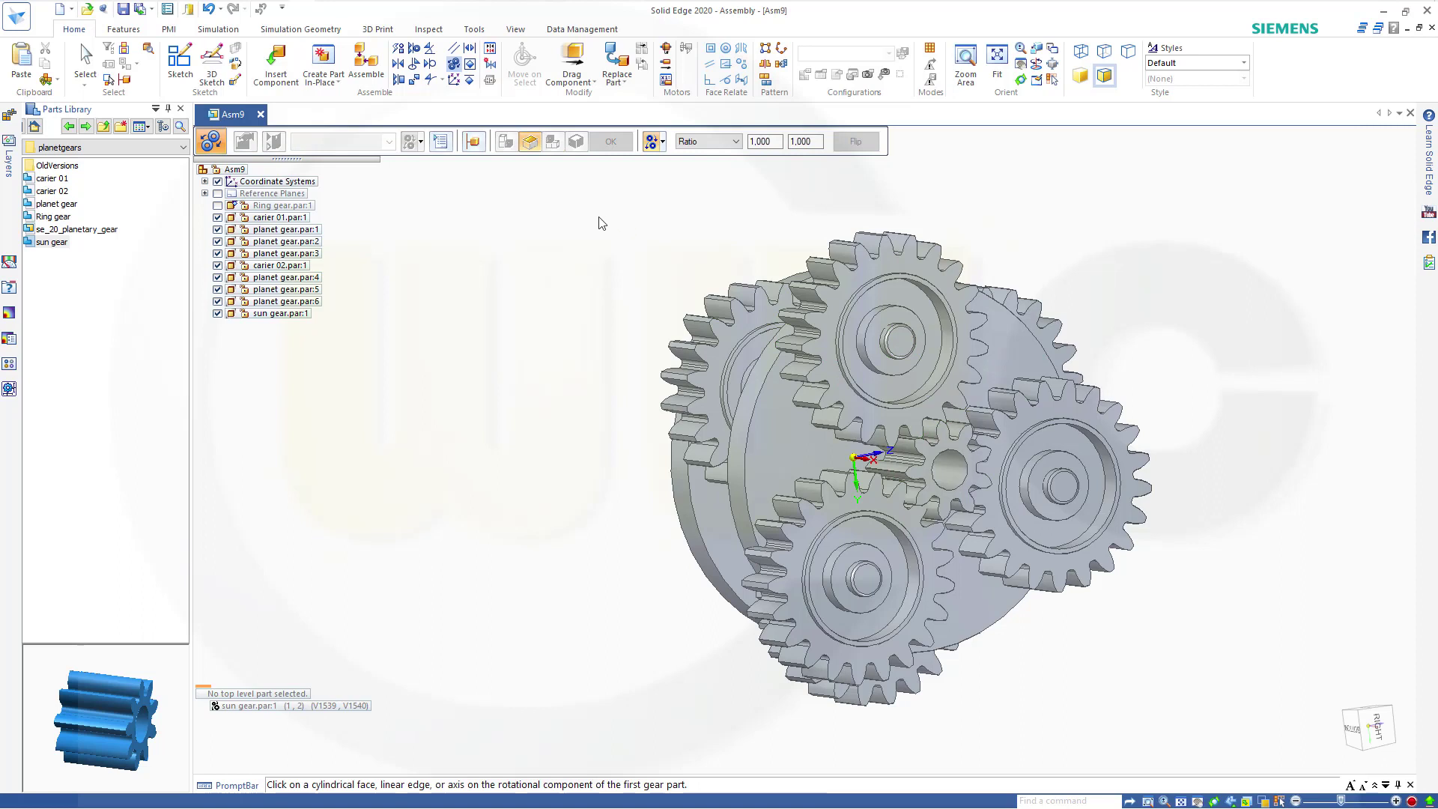
key("Escape")
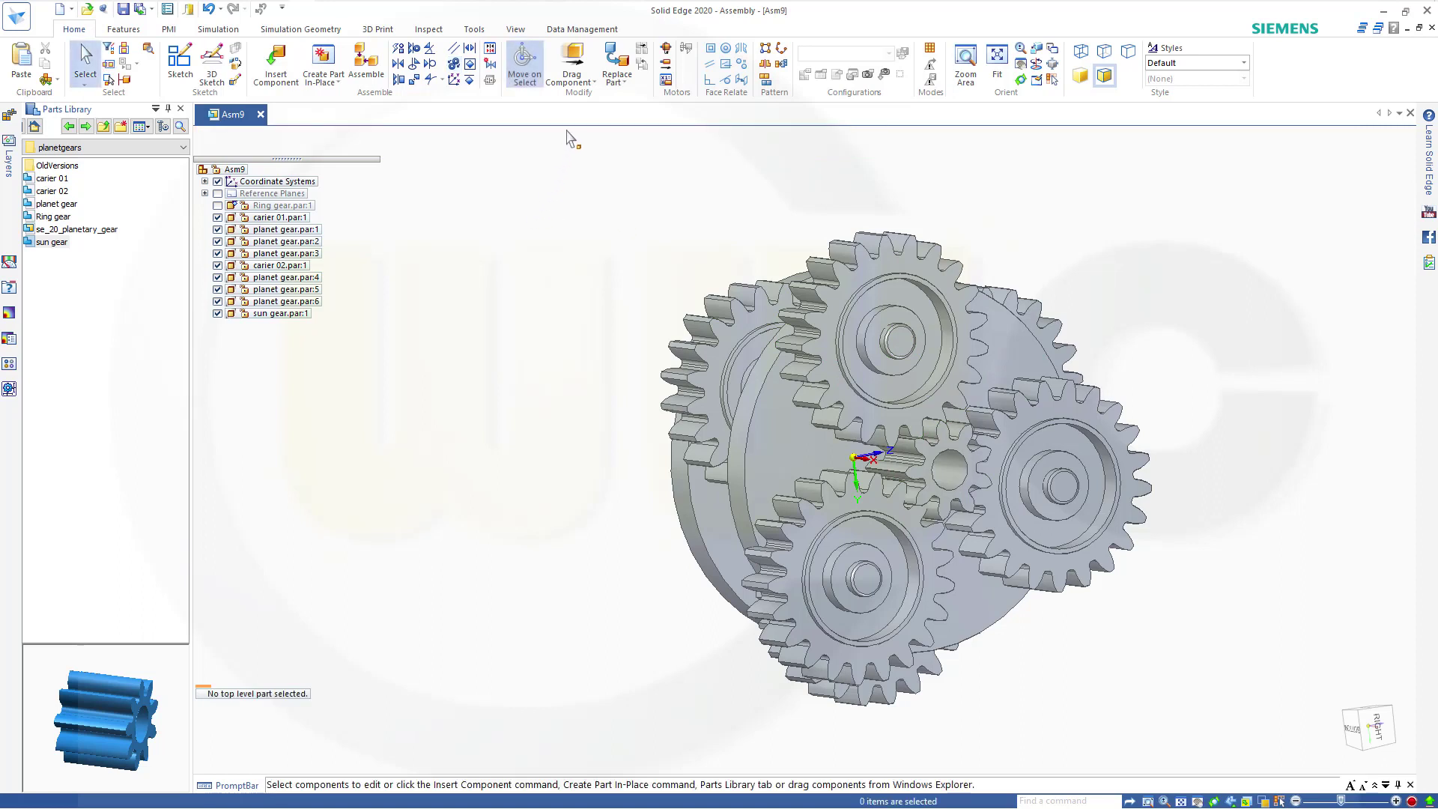
Step: Drag carier 02 about 79° to confirm the planet gears and sun gear rotate together
left_click(571, 78)
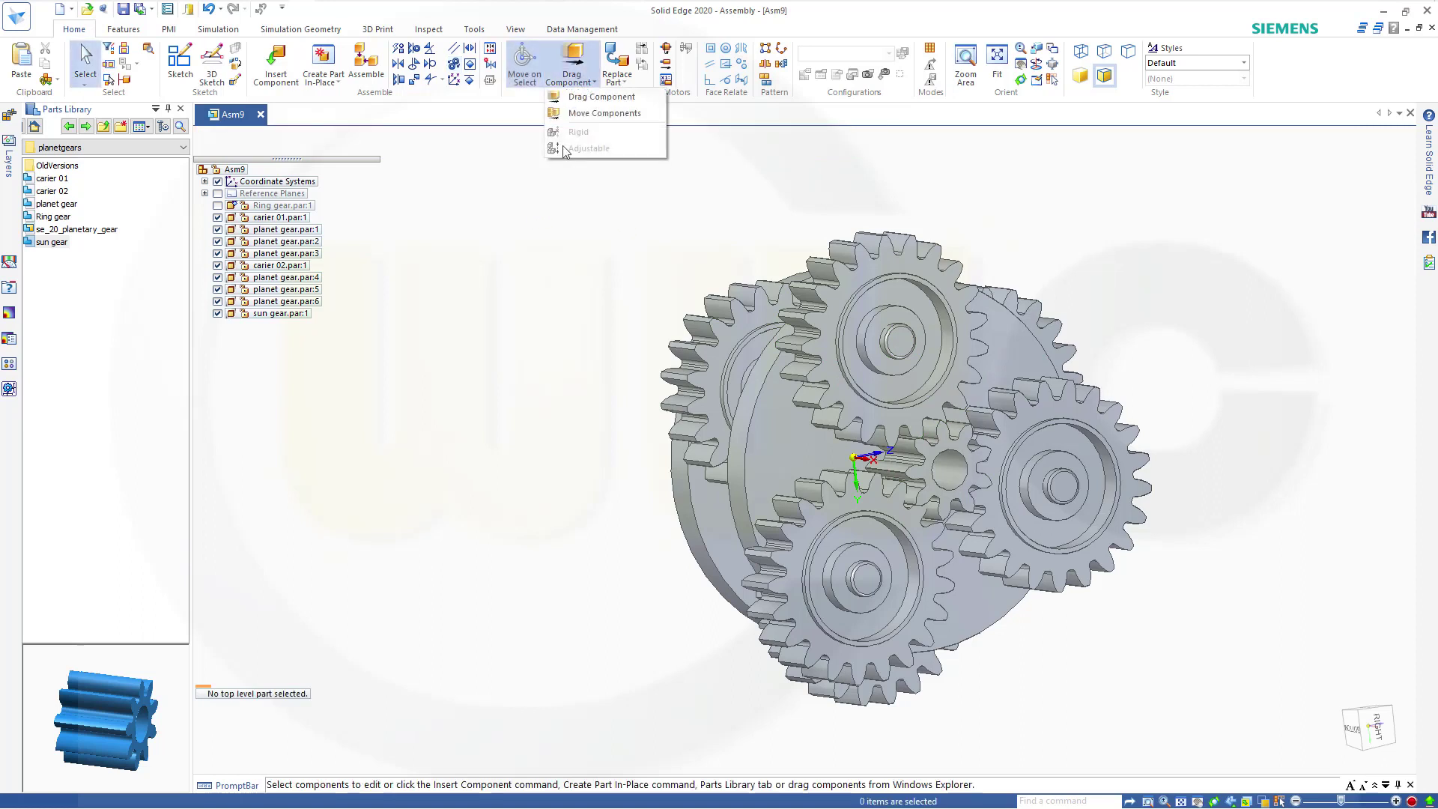
left_click(591, 97)
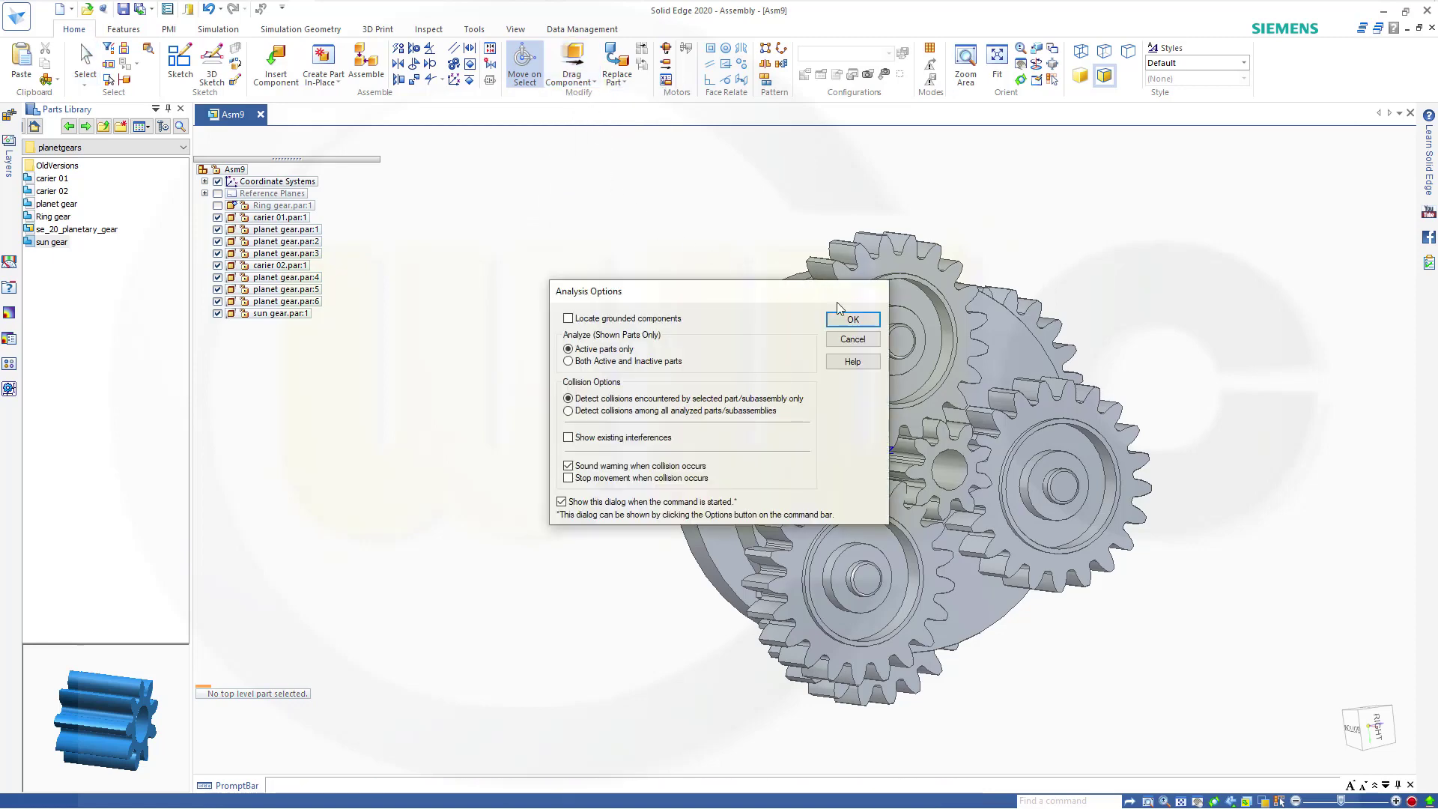
left_click(849, 319)
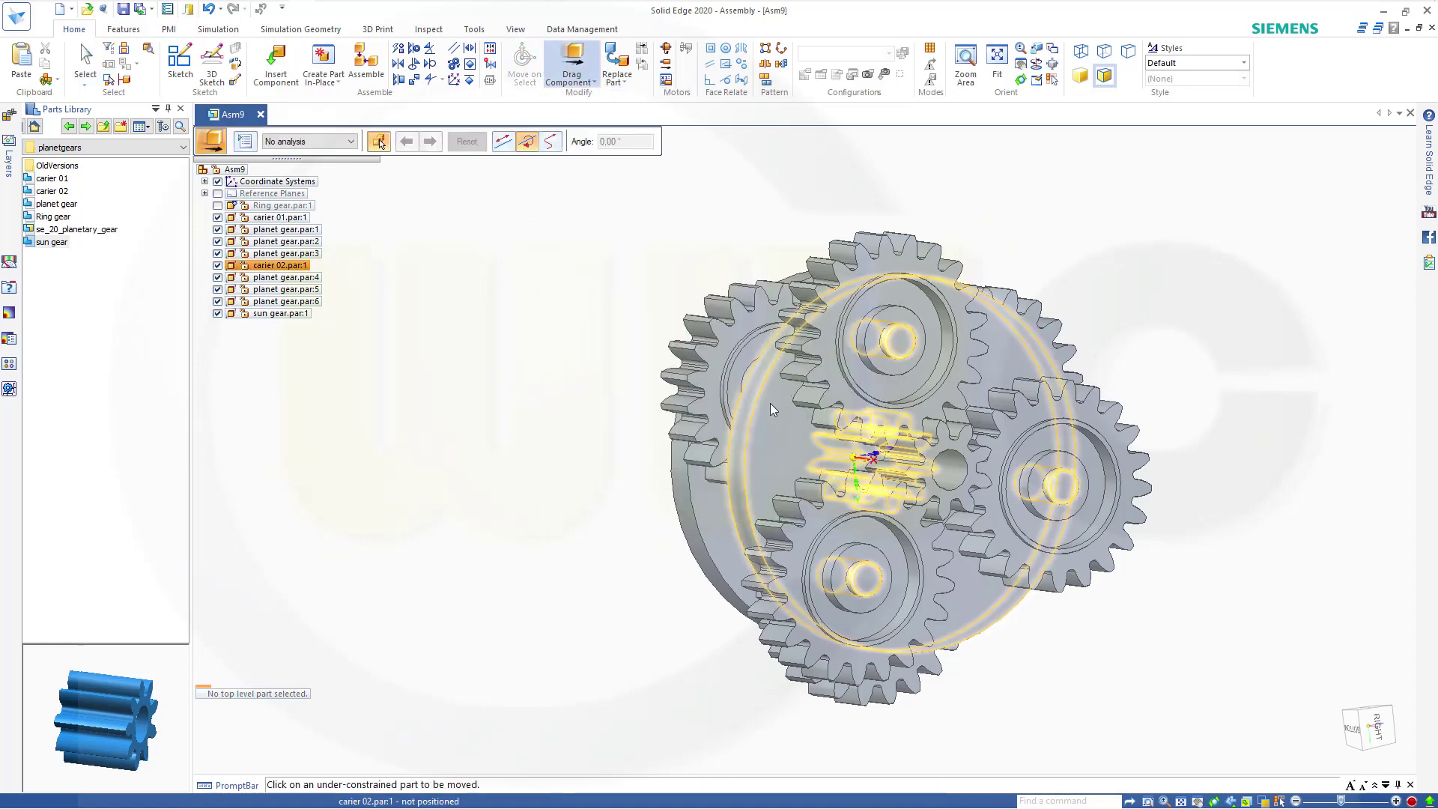
left_click_drag(769, 403, 642, 379)
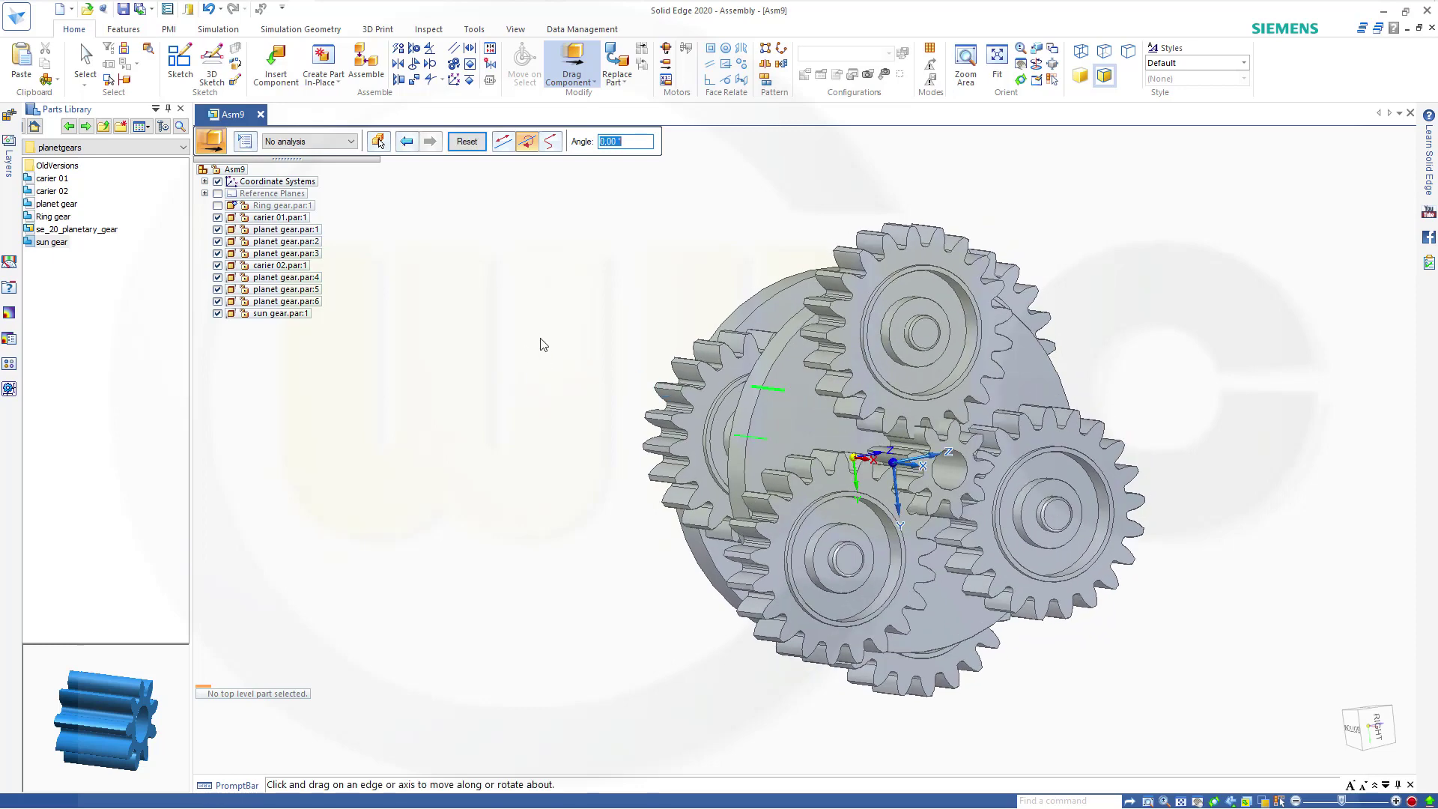
key("Escape")
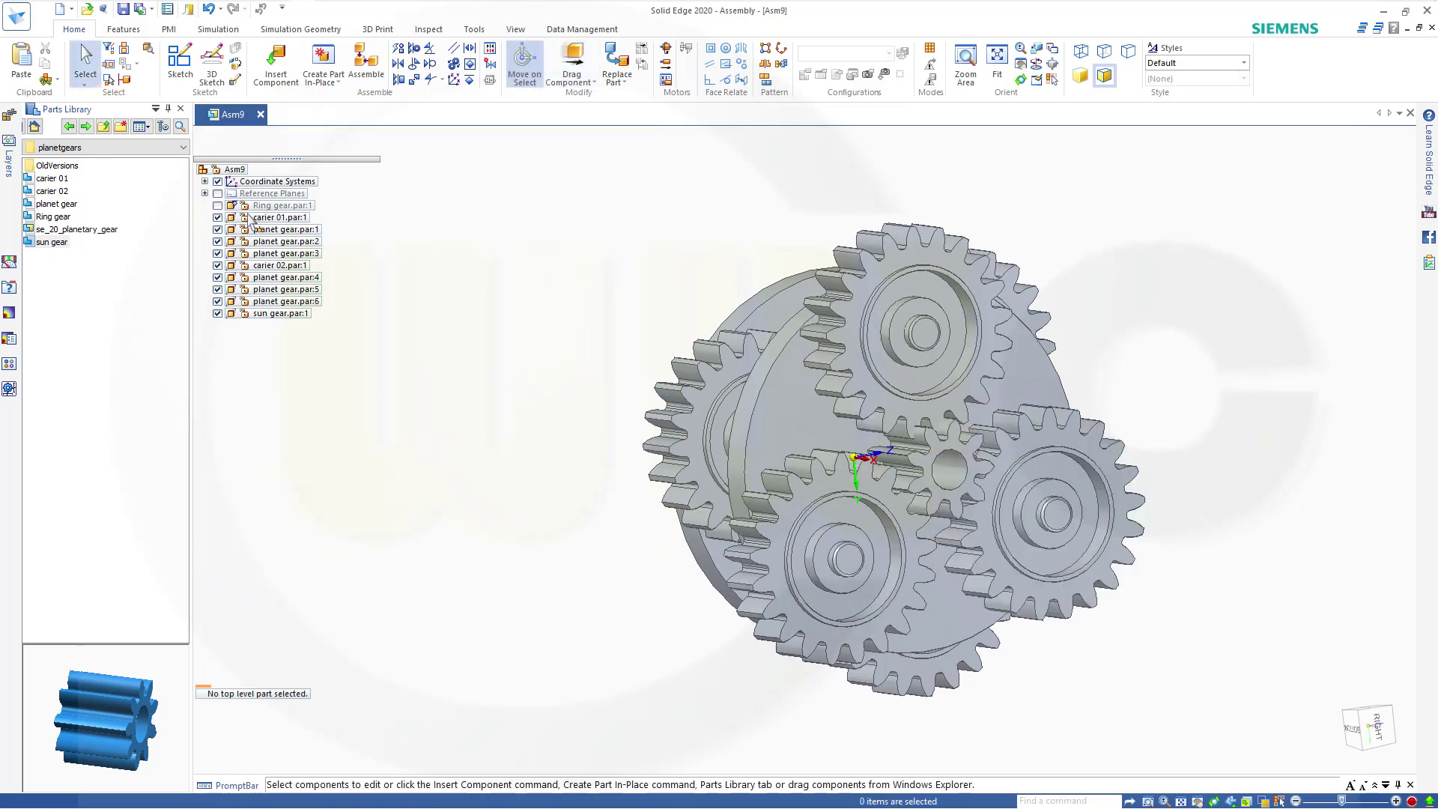
Step: Unhide Ring gear.par:1 and orbit the view to face the assembled gearbox head-on
left_click(217, 205)
scroll(1192, 458, "up", 2)
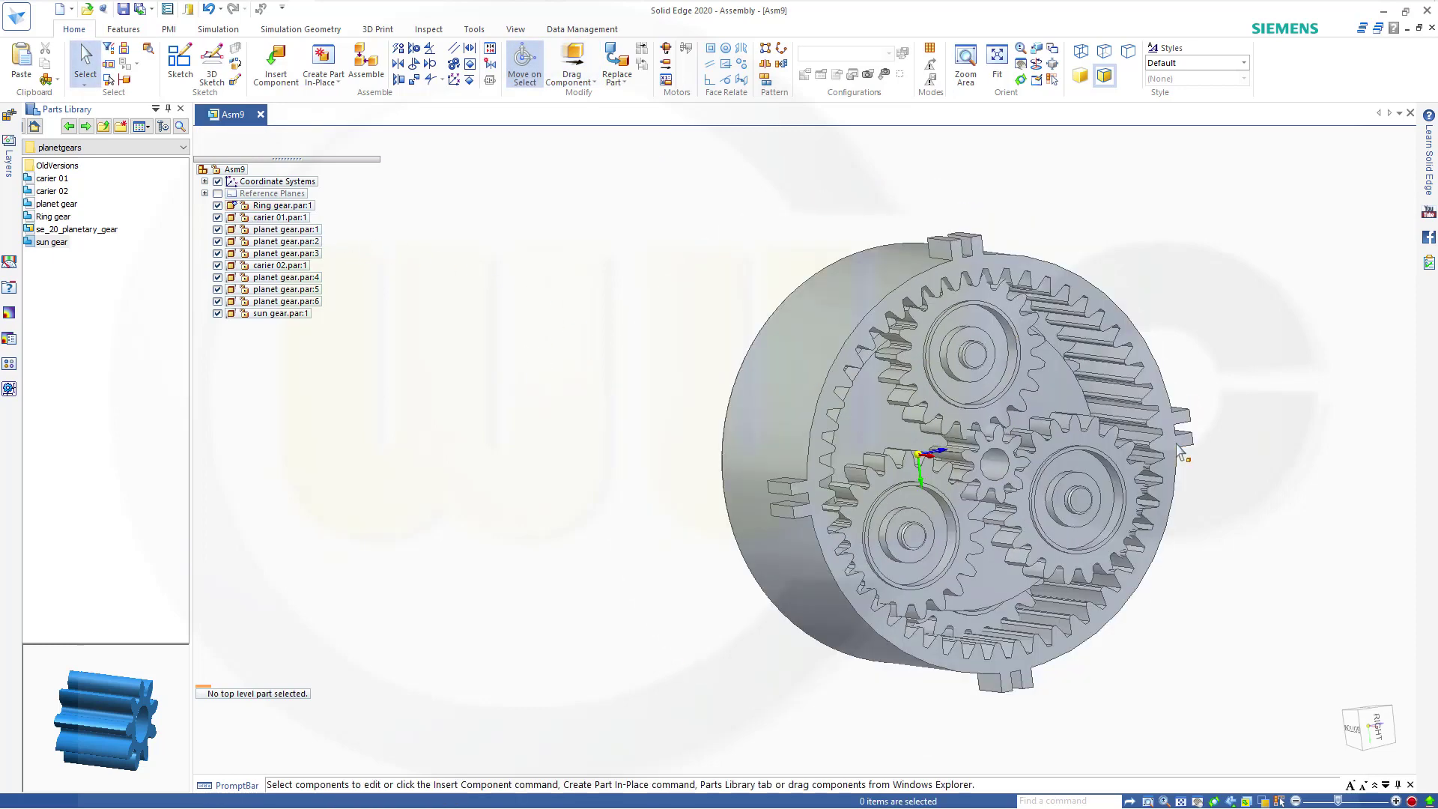
scroll(1192, 459, "down", 2)
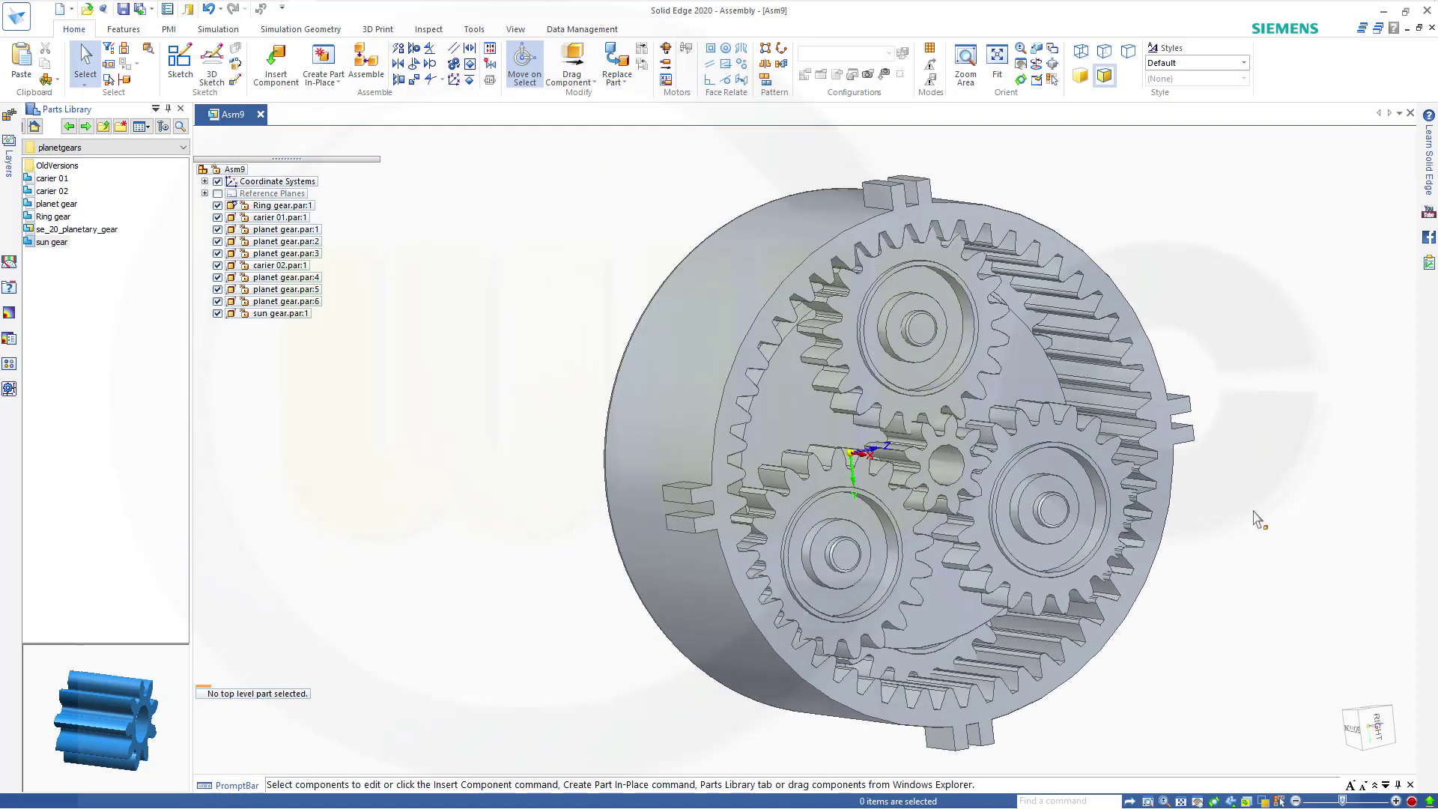
left_click(1173, 506)
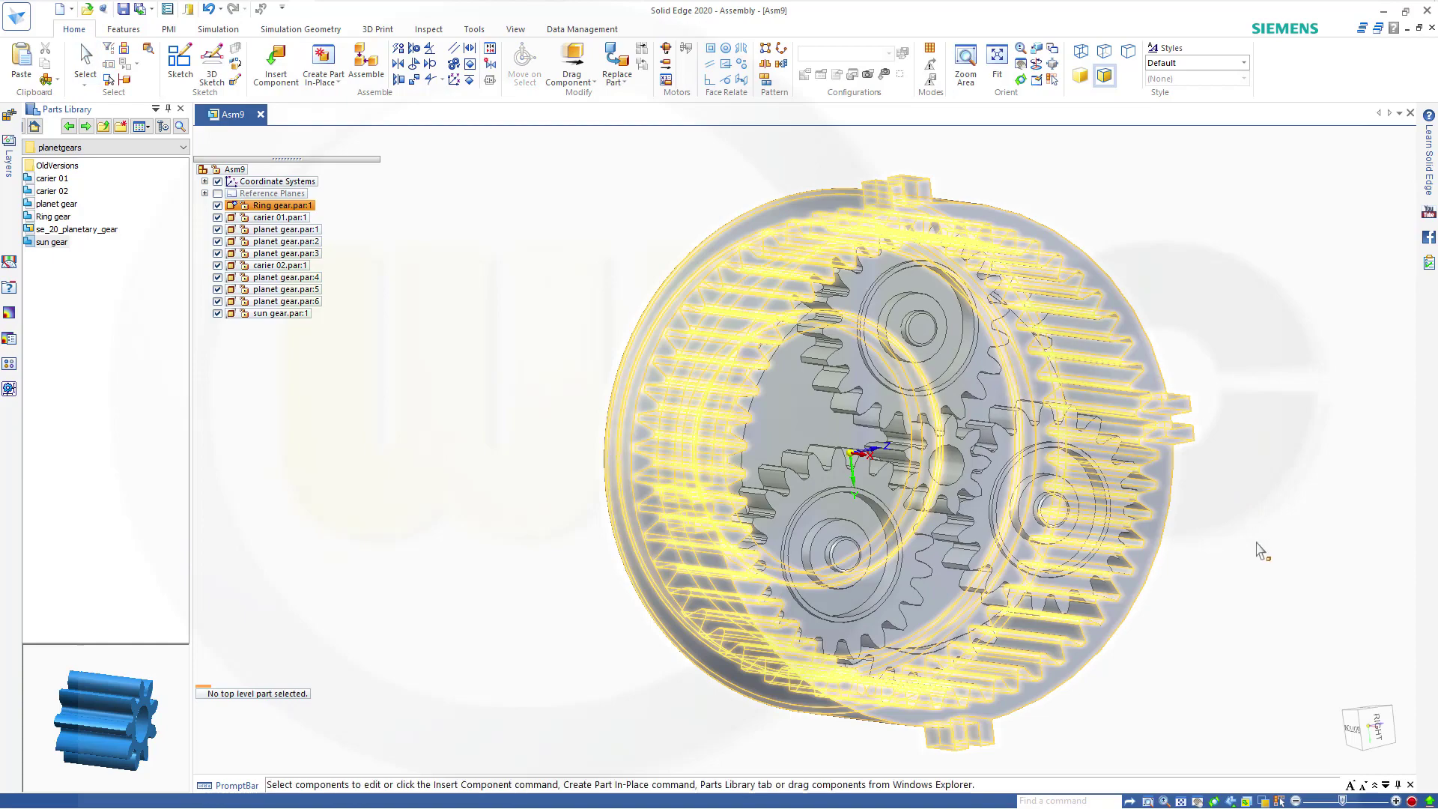
middle_click_drag(1258, 550, 1207, 478)
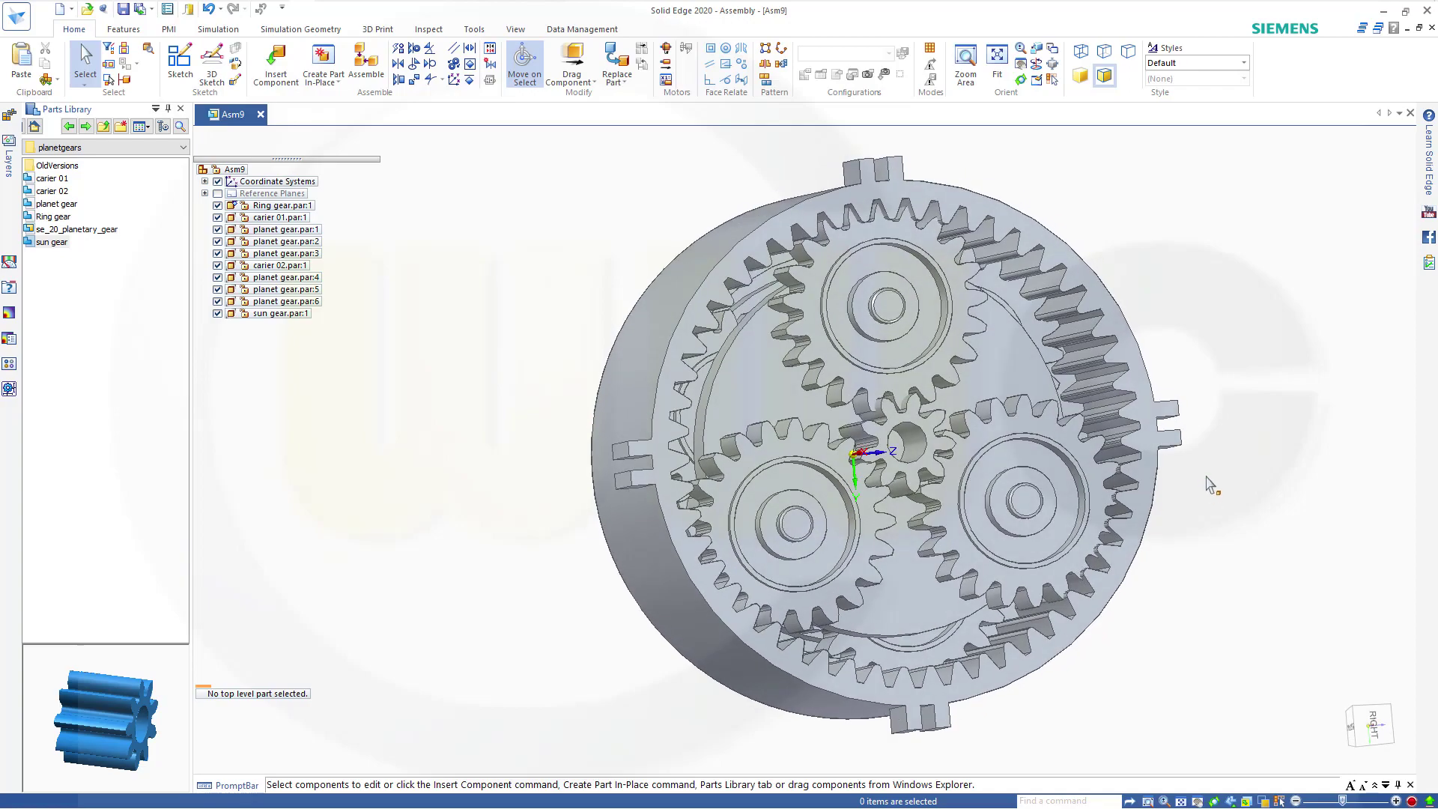